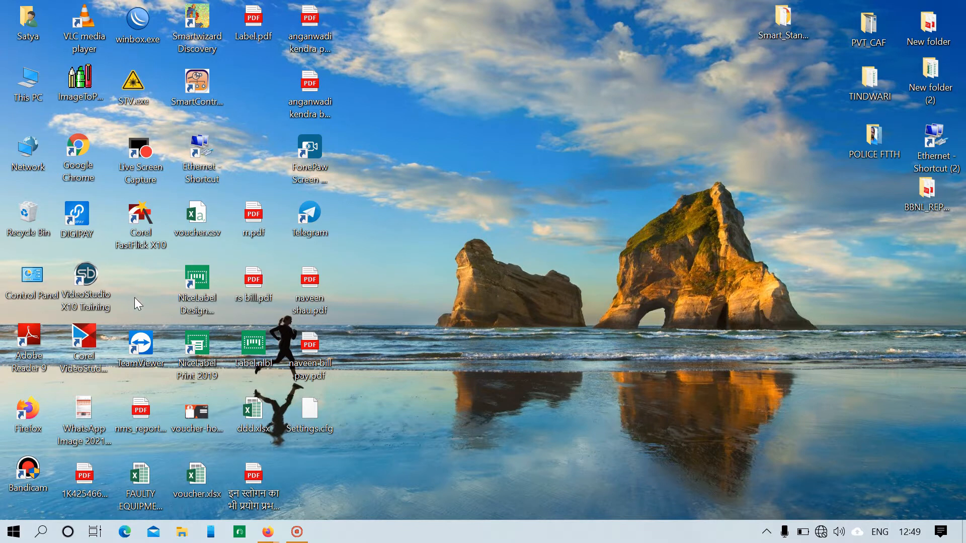
- Launch CorelDRAW X7 from the CorelDRAW Graphics Suite X7 folder in the Start menu
key(super)
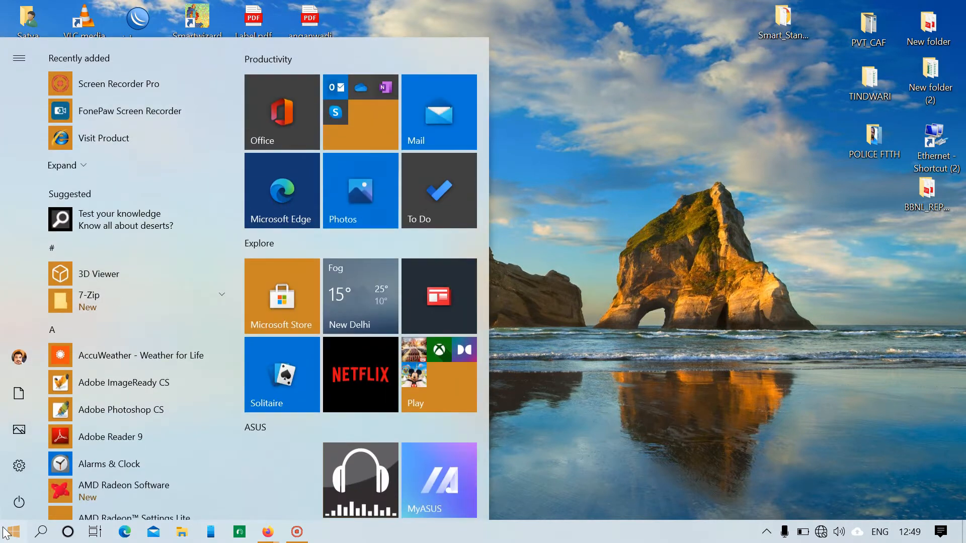
scroll(169, 385, down, 3)
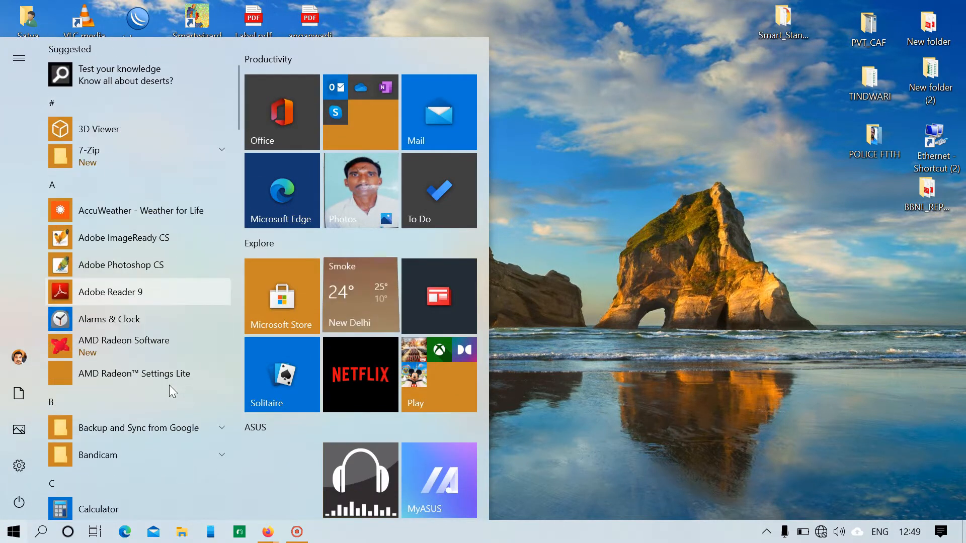
scroll(161, 347, down, 8)
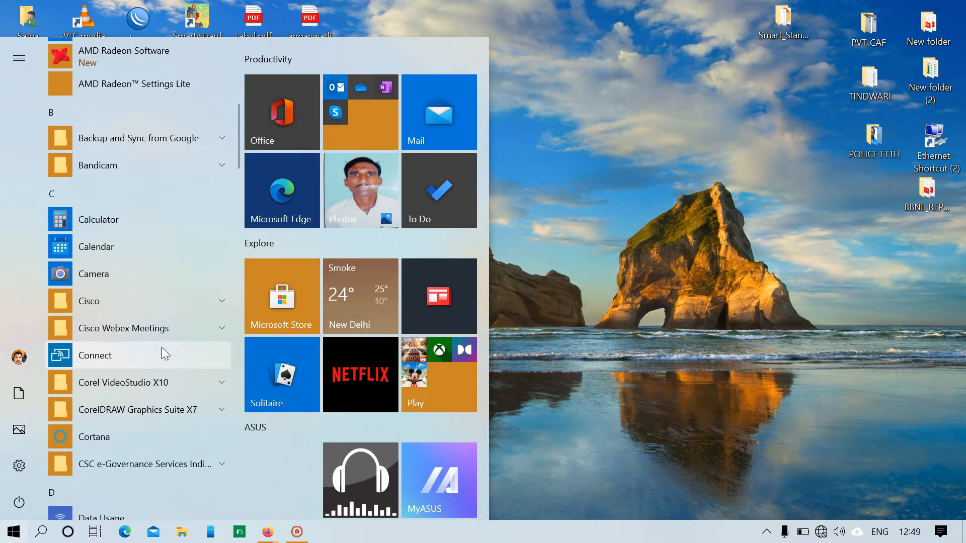
scroll(161, 348, down, 1)
click(185, 271)
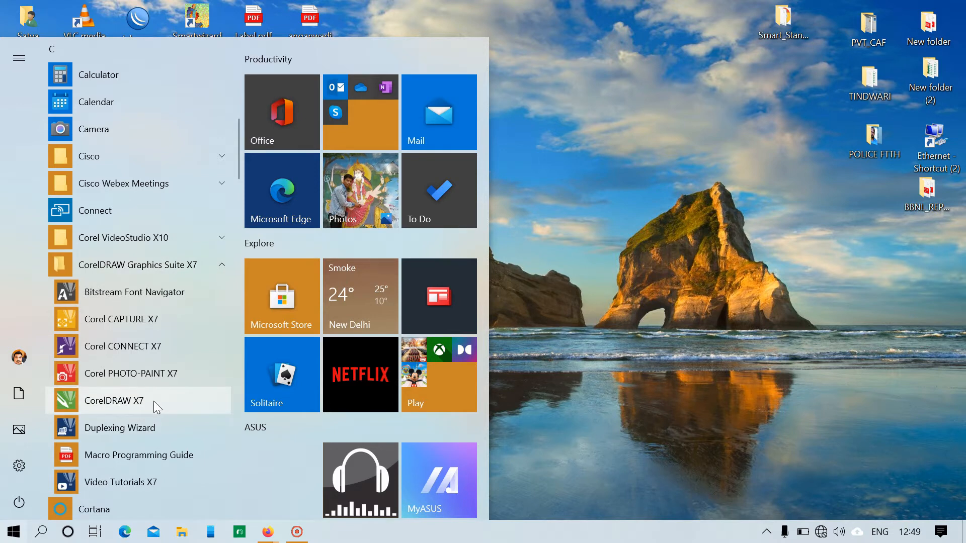
click(112, 401)
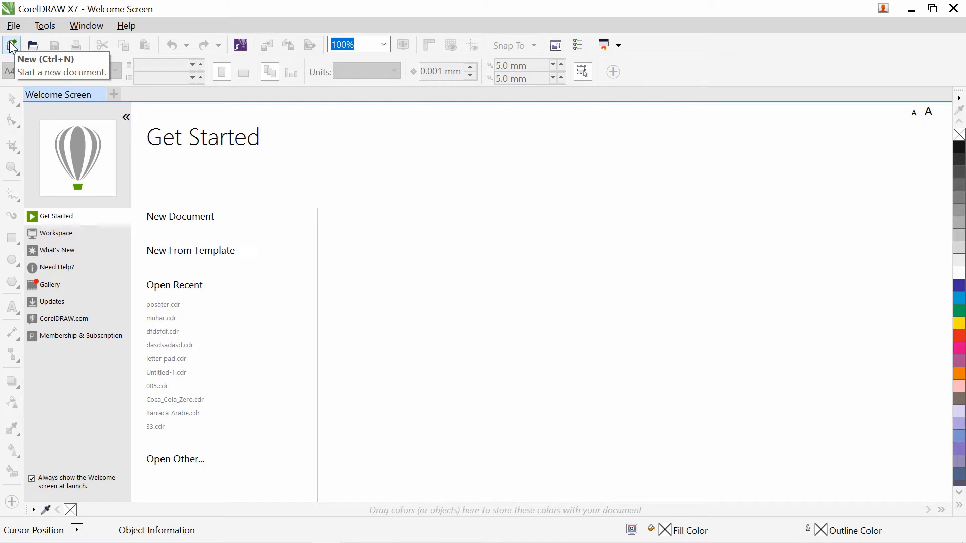
- Create a new blank A4 portrait document (210 × 297 mm), Untitled-1
click(13, 25)
key(Escape)
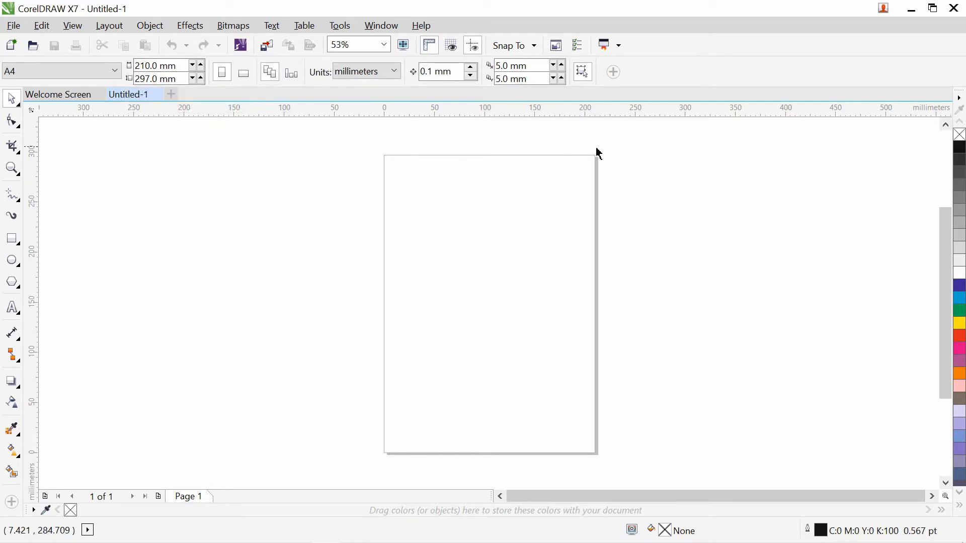
click(245, 74)
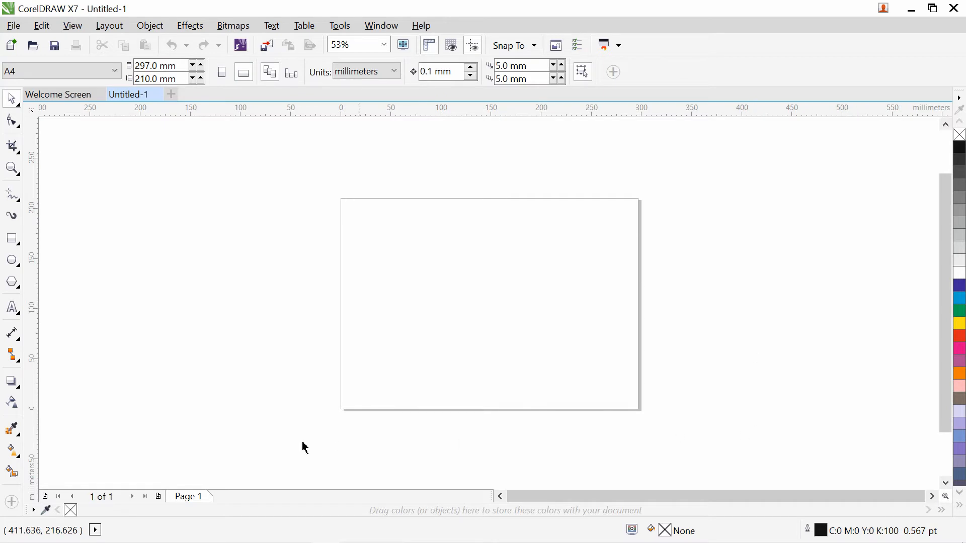
click(218, 74)
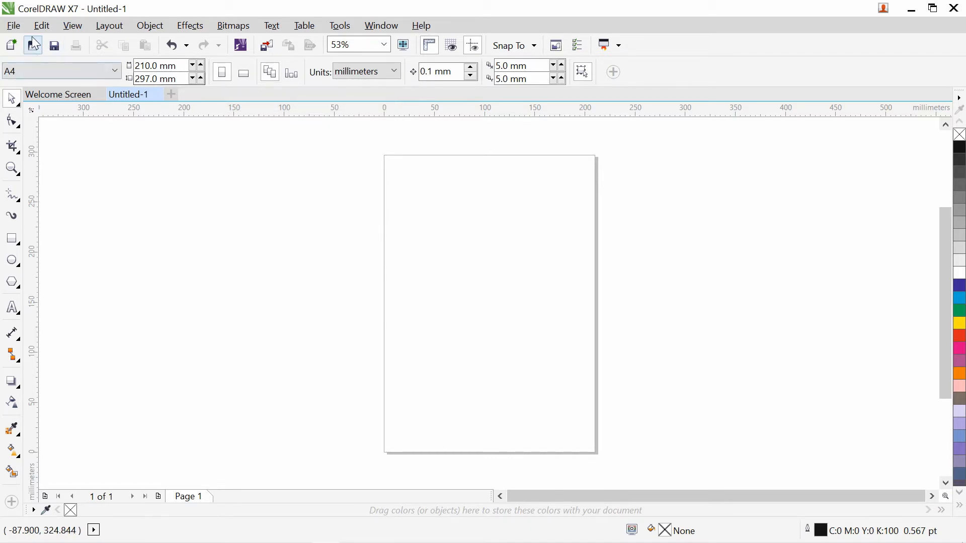
click(13, 26)
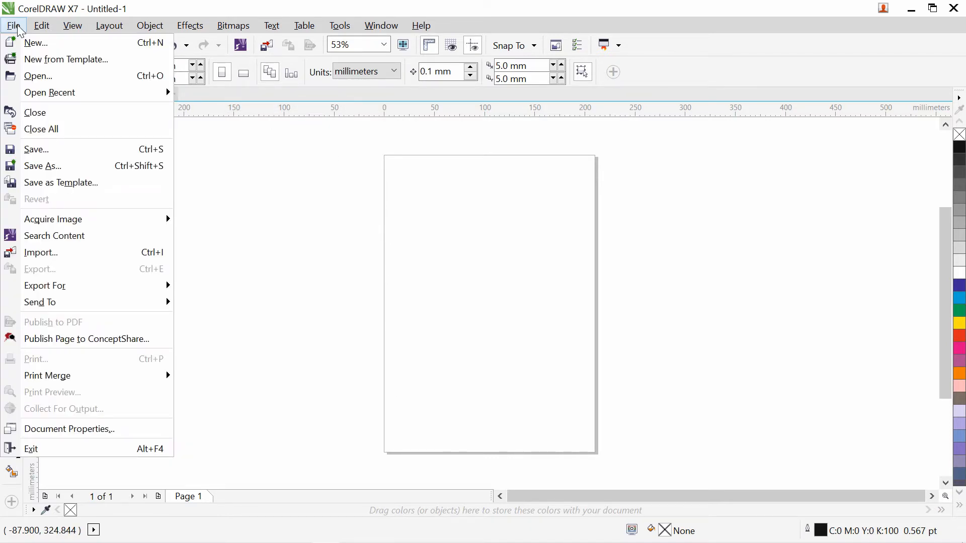
click(326, 233)
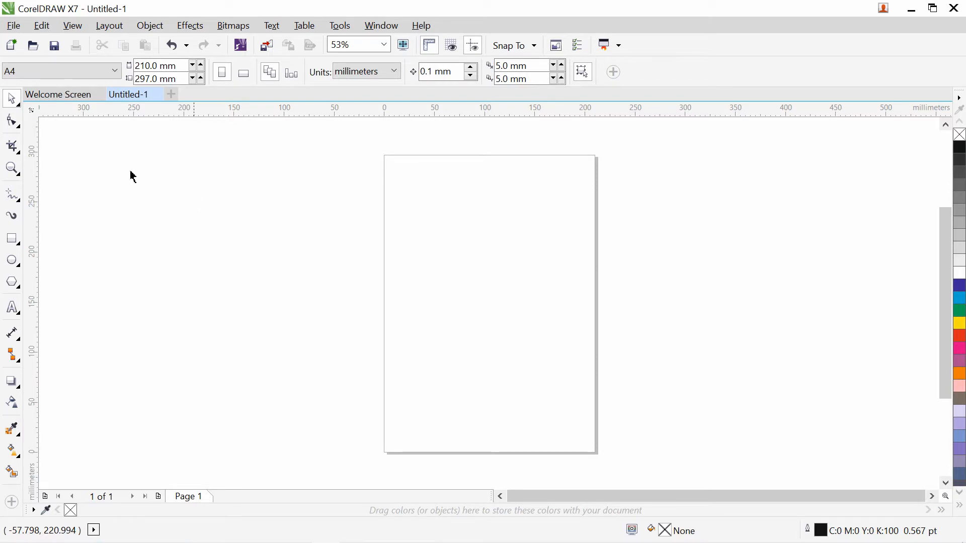
click(12, 168)
drag(371, 151, 620, 472)
click(12, 102)
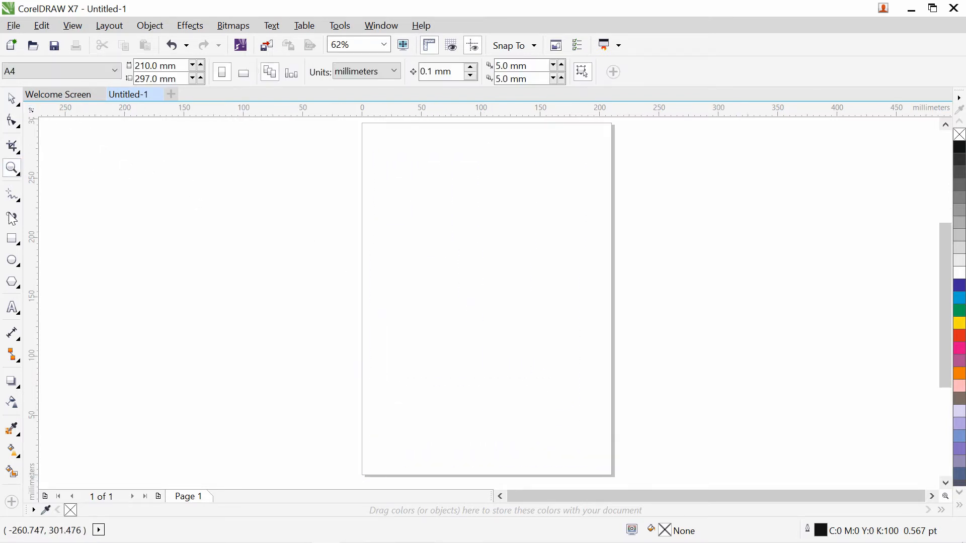
click(12, 239)
drag(265, 210, 310, 267)
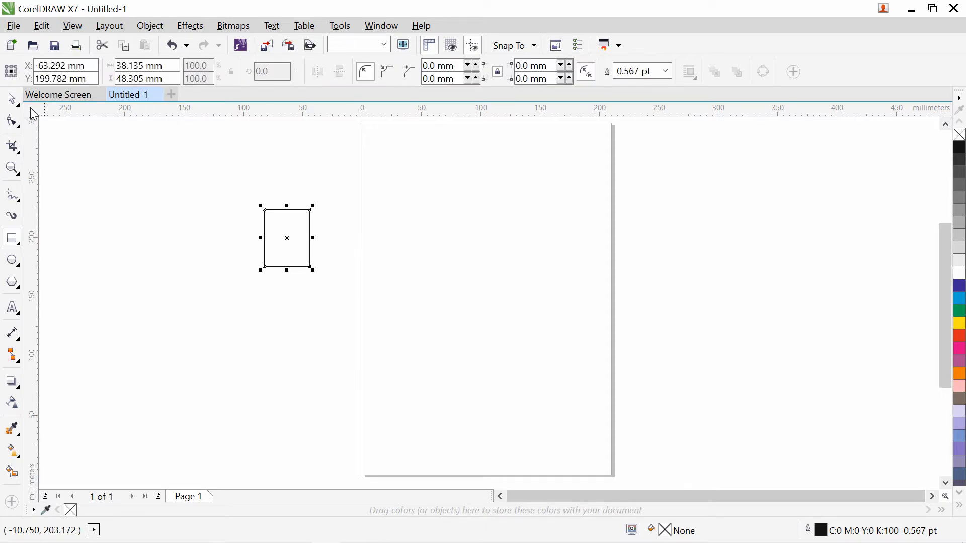
click(12, 99)
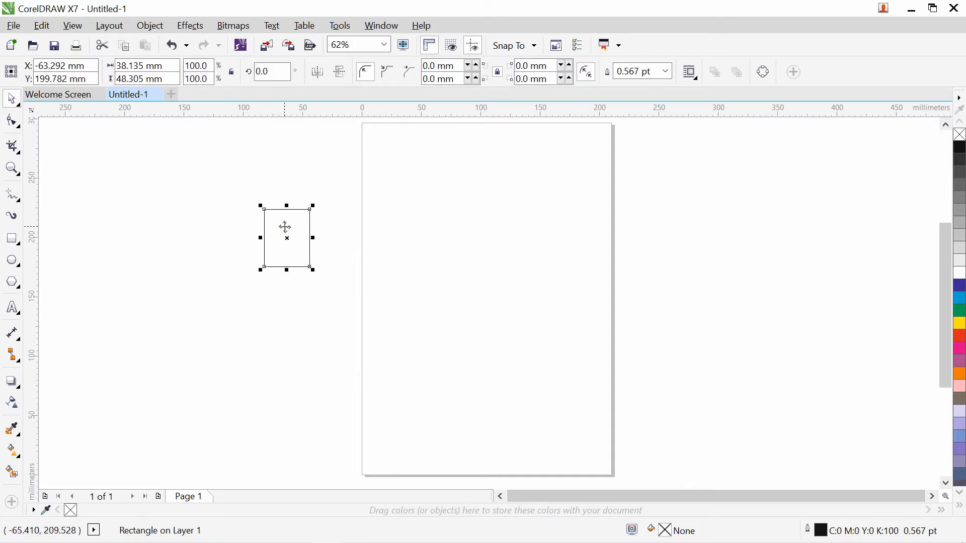
drag(284, 227, 518, 173)
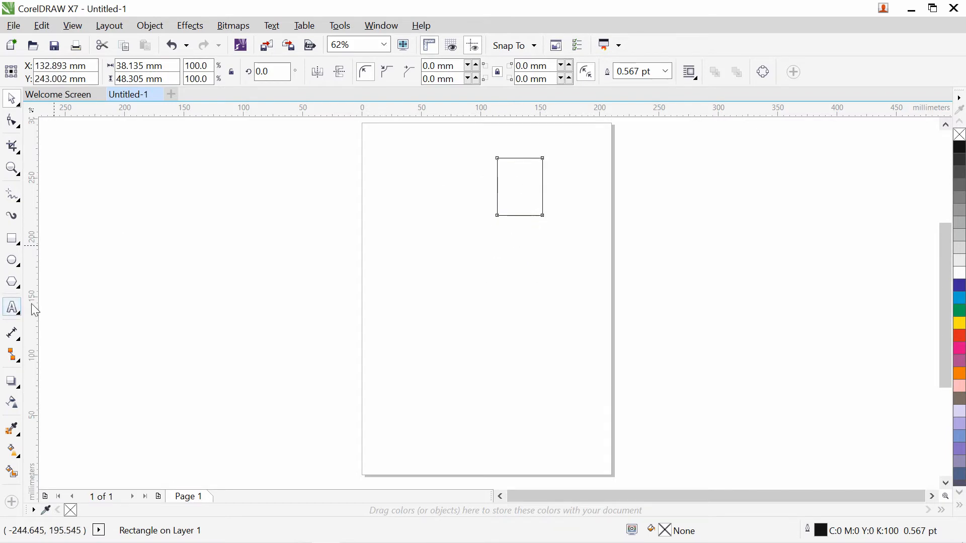
click(12, 308)
click(419, 283)
text(wqr3q3)
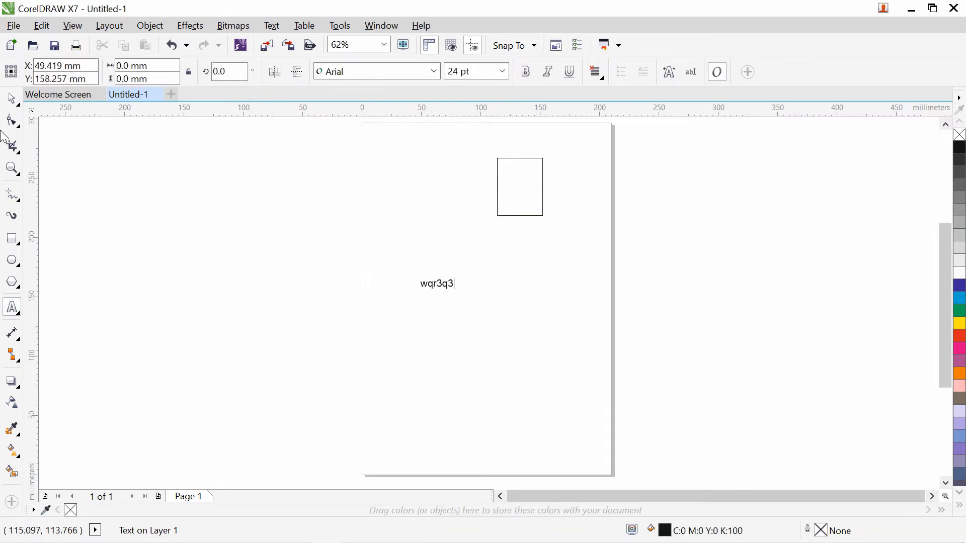
click(12, 98)
drag(446, 285, 464, 146)
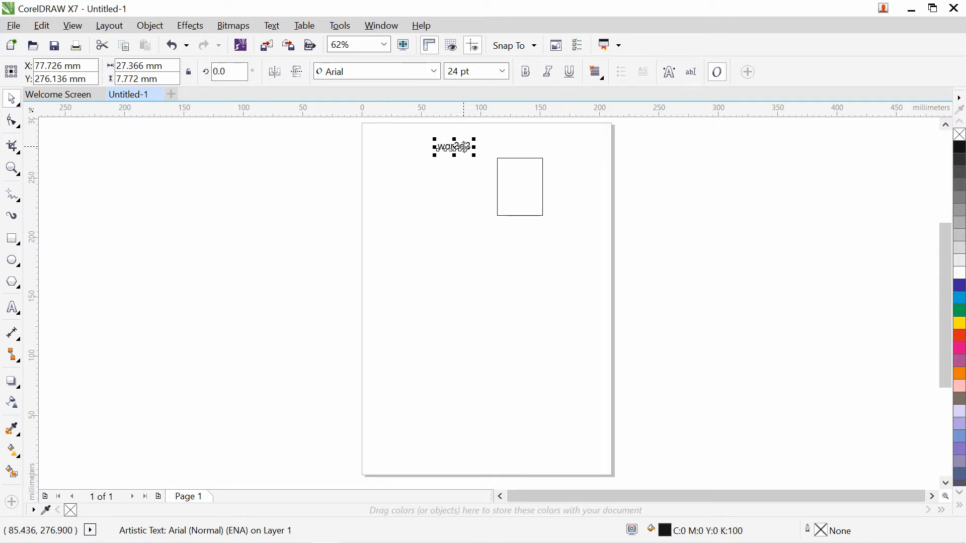
click(446, 254)
click(468, 148)
key(Delete)
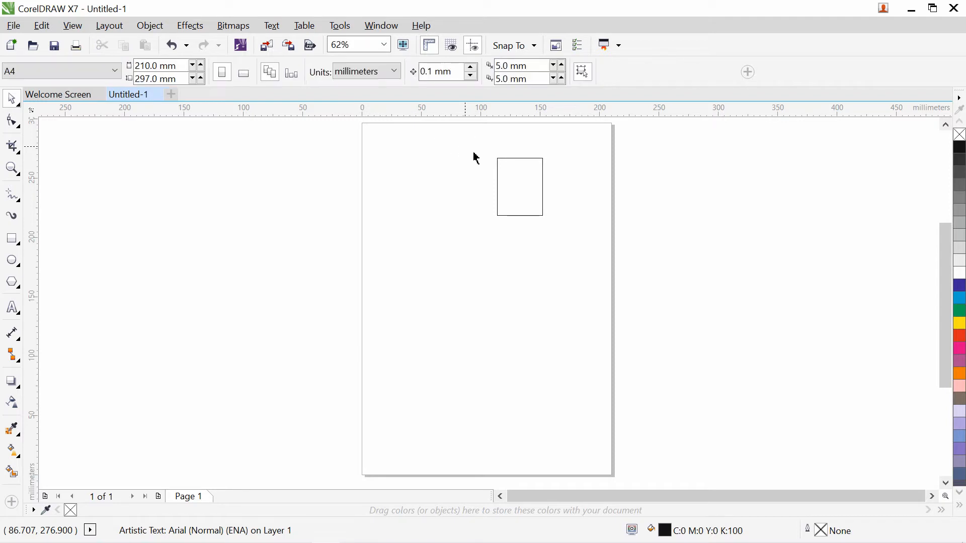
click(529, 201)
key(Delete)
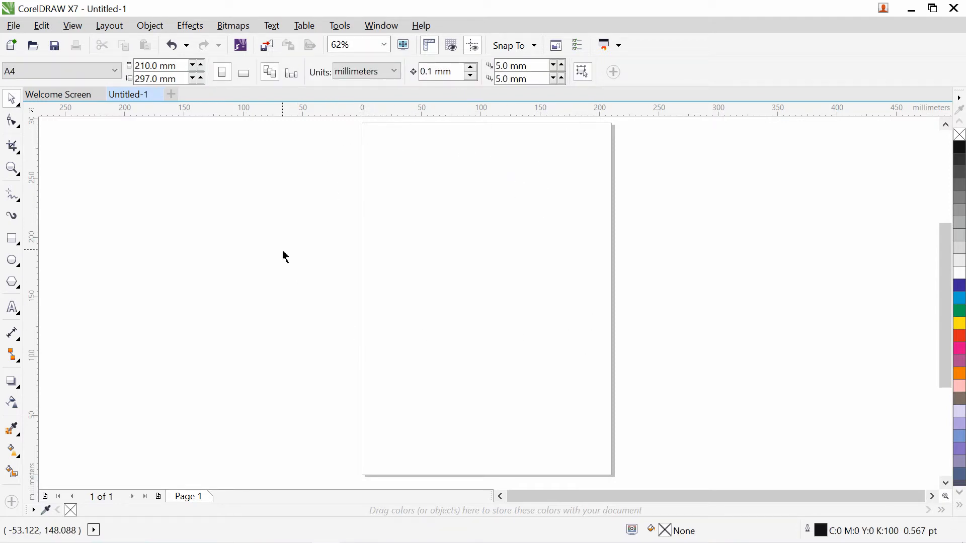
- Zoom in on the top part of the page
click(12, 168)
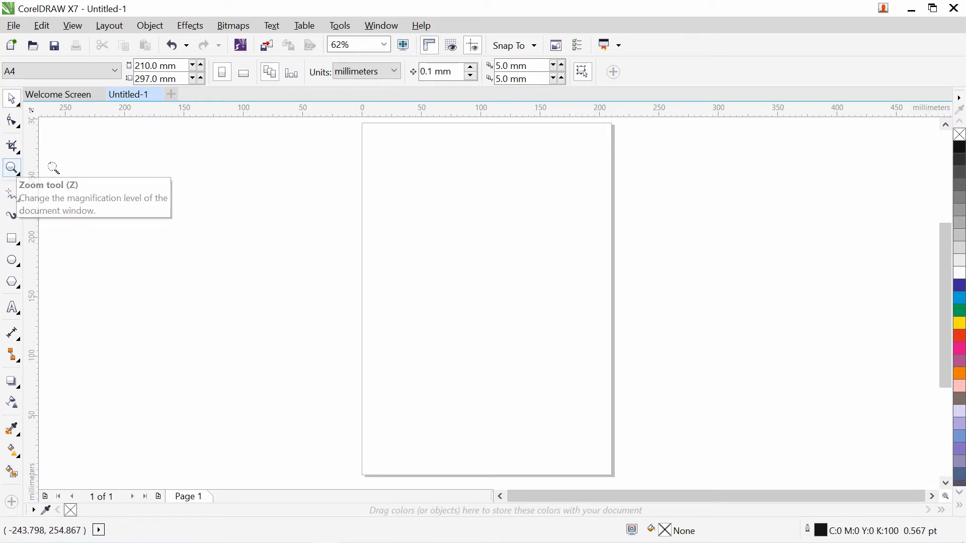
drag(348, 121, 651, 234)
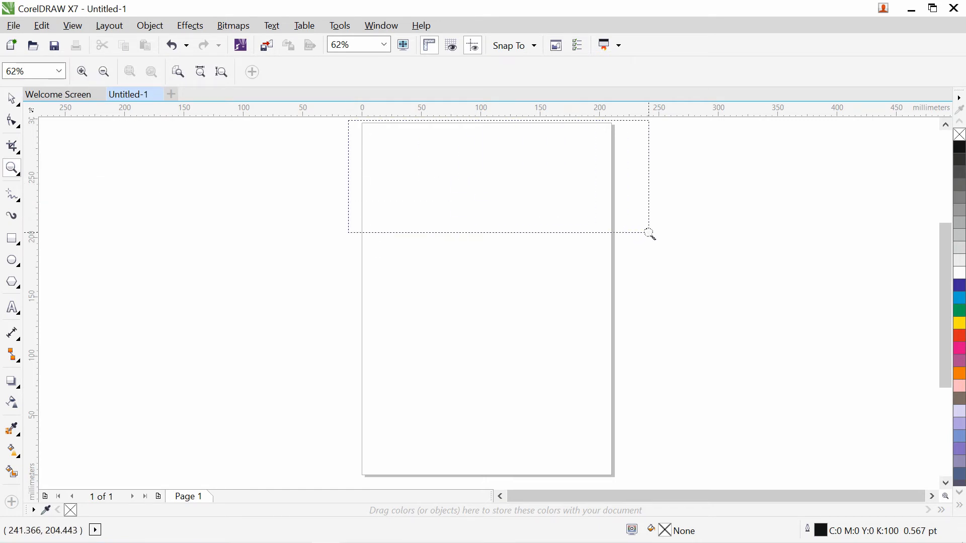
drag(650, 234, 650, 235)
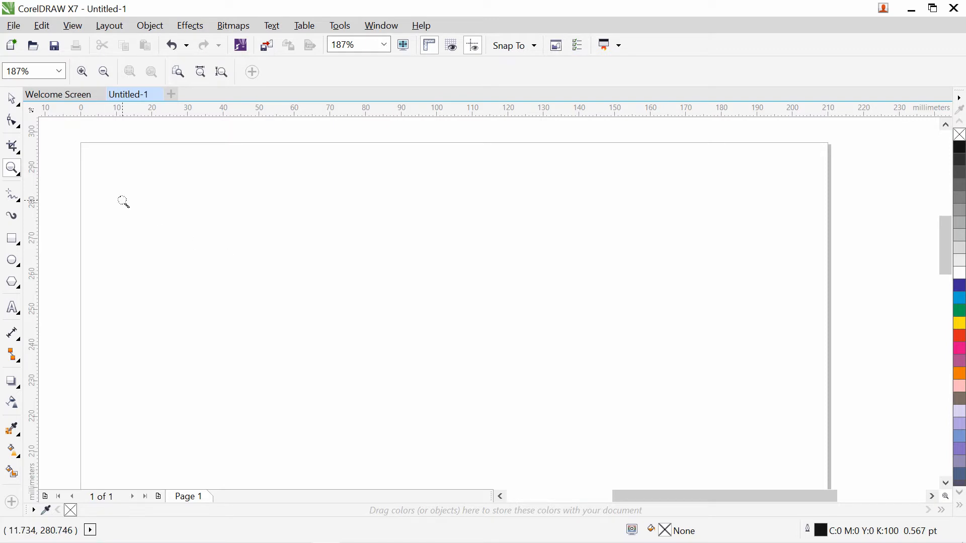
click(15, 100)
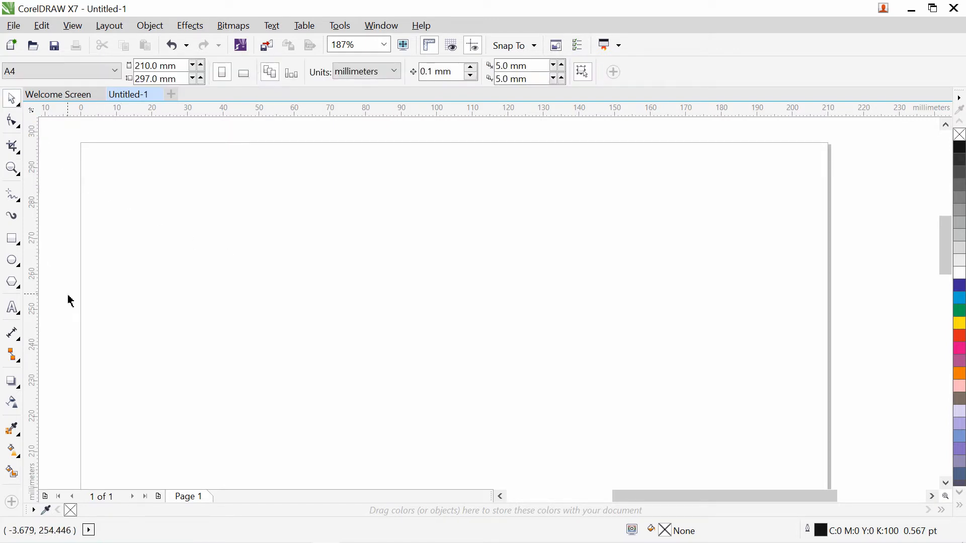
- Set the Text tool to Raleway ExtraBold at 24 pt
click(11, 310)
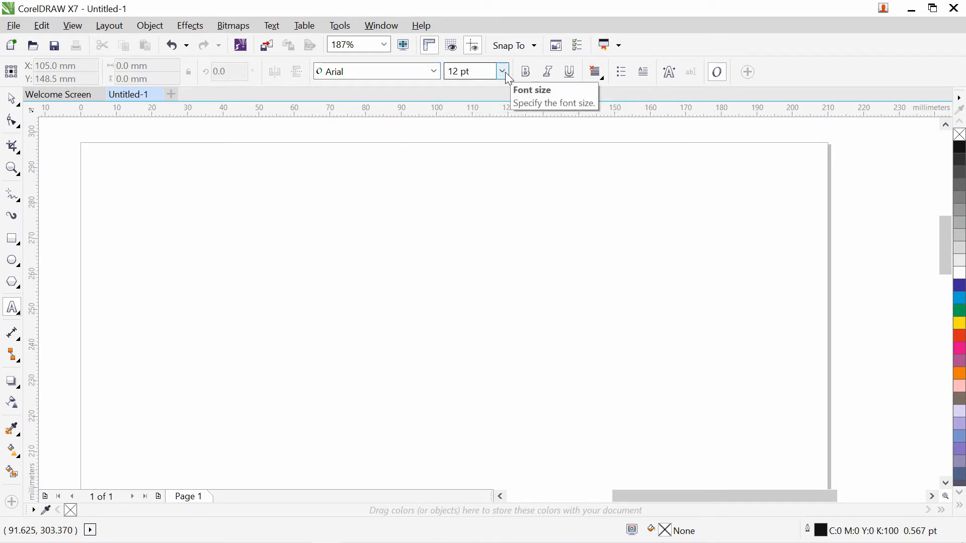
click(434, 73)
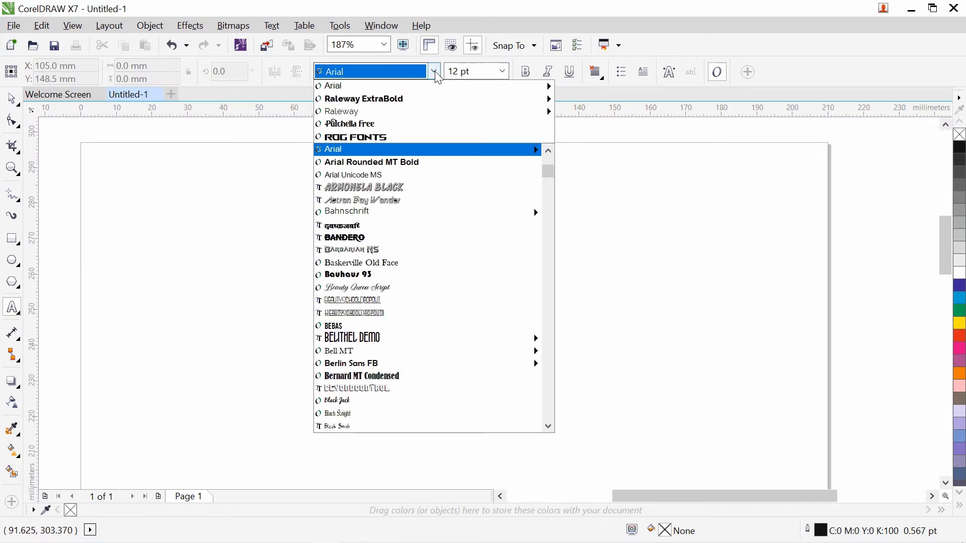
click(422, 100)
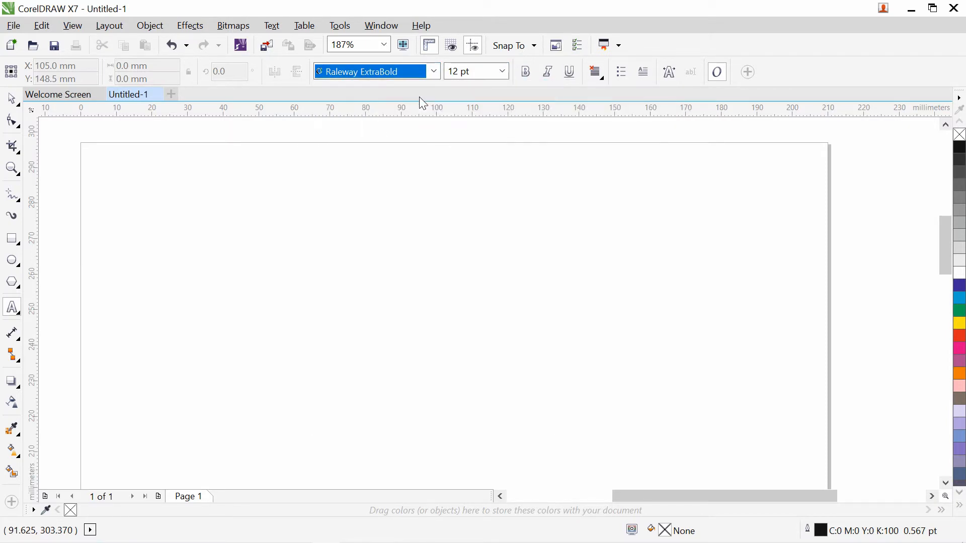
click(503, 74)
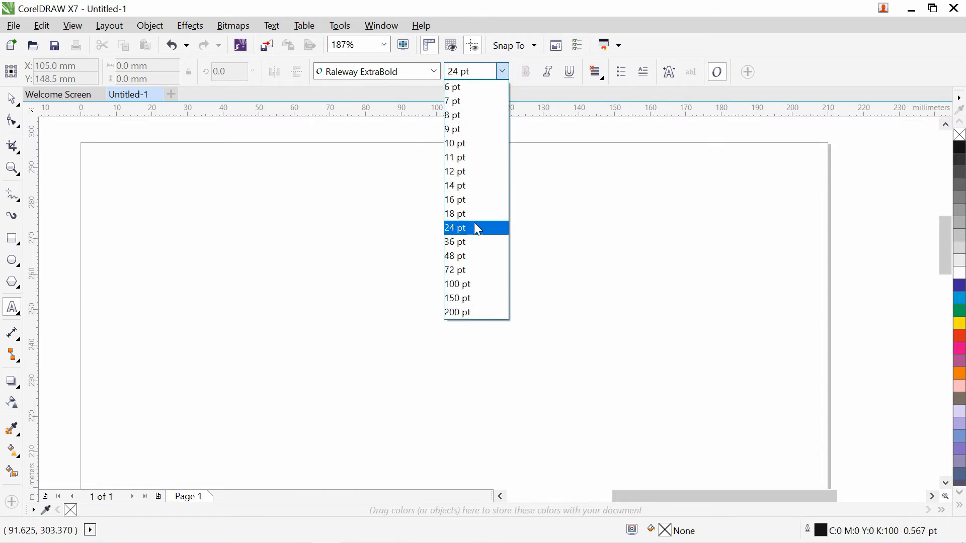
click(478, 230)
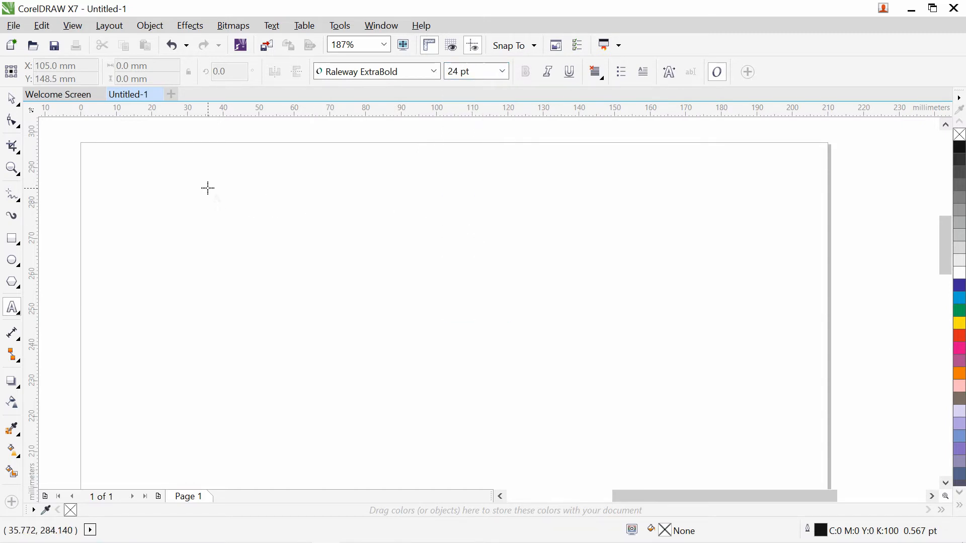
- Type 'Indian' as artistic text near the page's top-left and select it
click(190, 191)
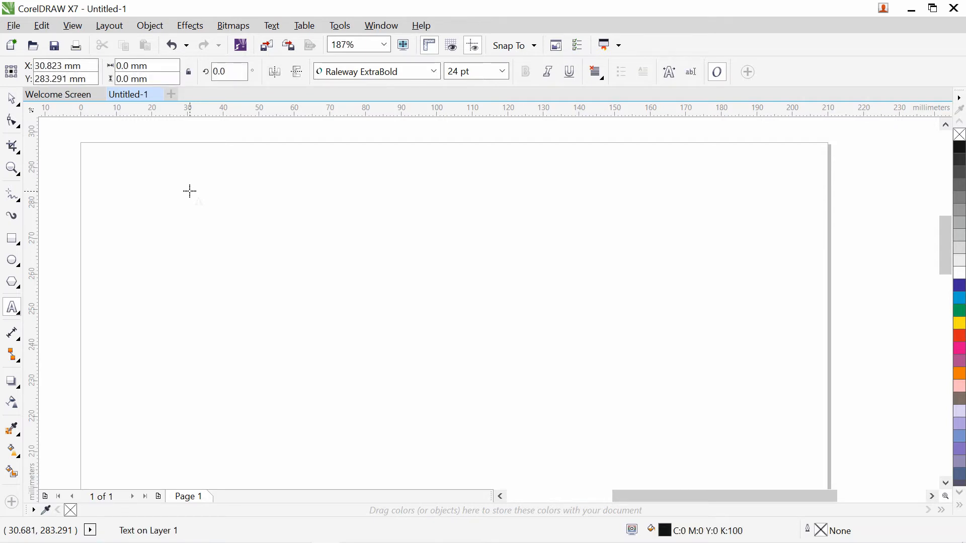
text(d)
key(BackSpace)
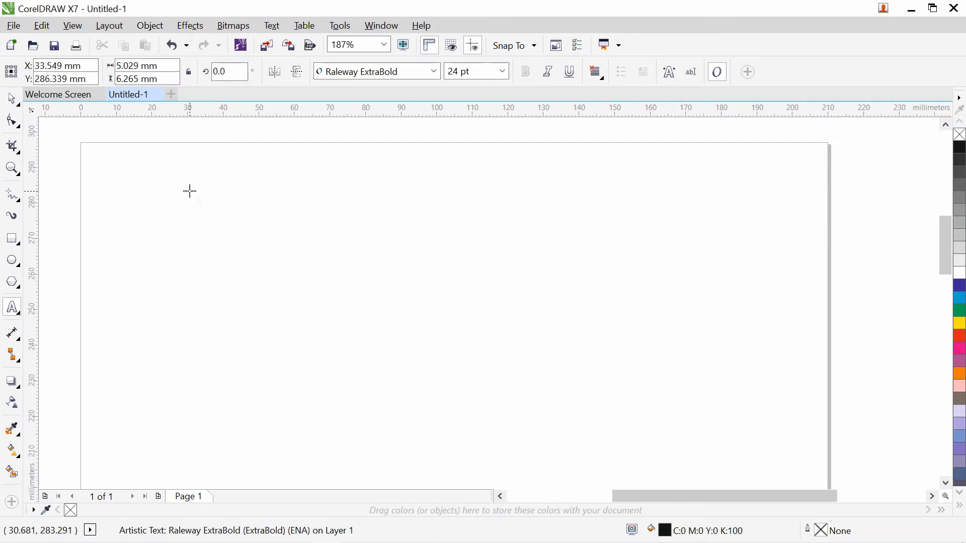
text(Indian)
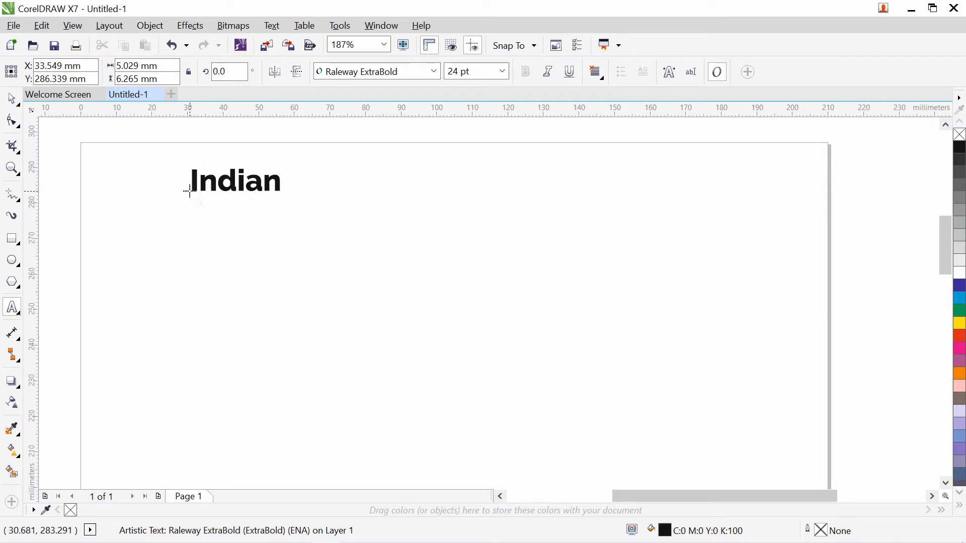
click(12, 100)
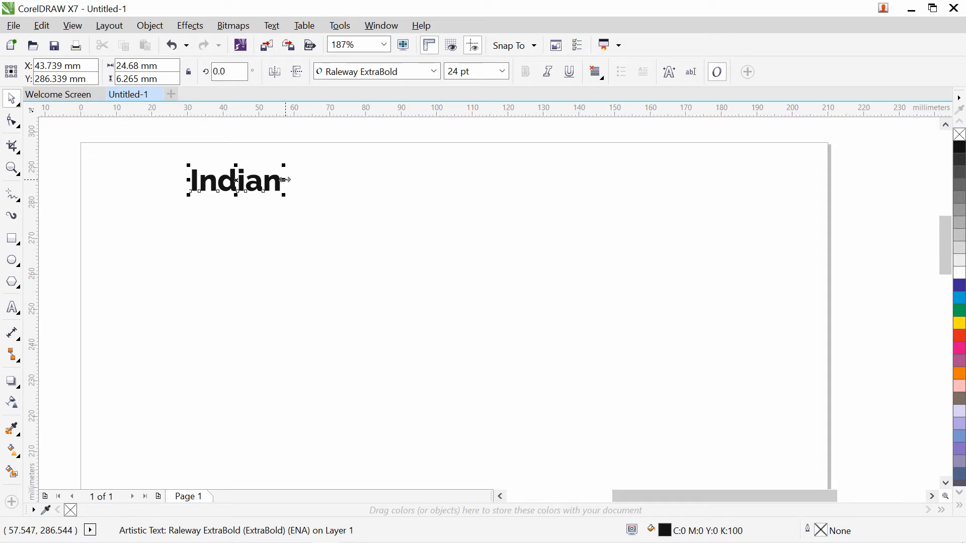
- Undo the horizontal stretch, enlarge 'Indian' to about 121 pt, and shift it slightly right
drag(285, 179, 451, 183)
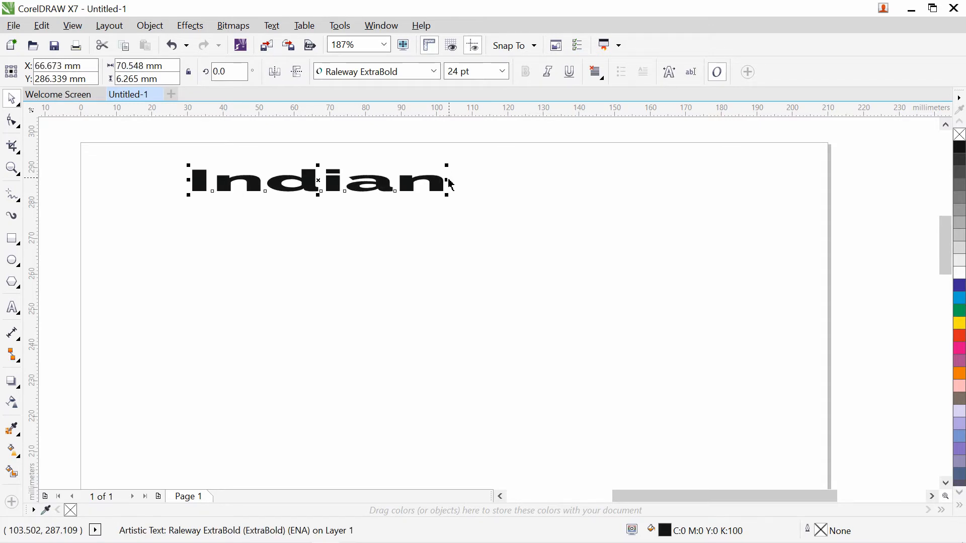
key(ctrl+z)
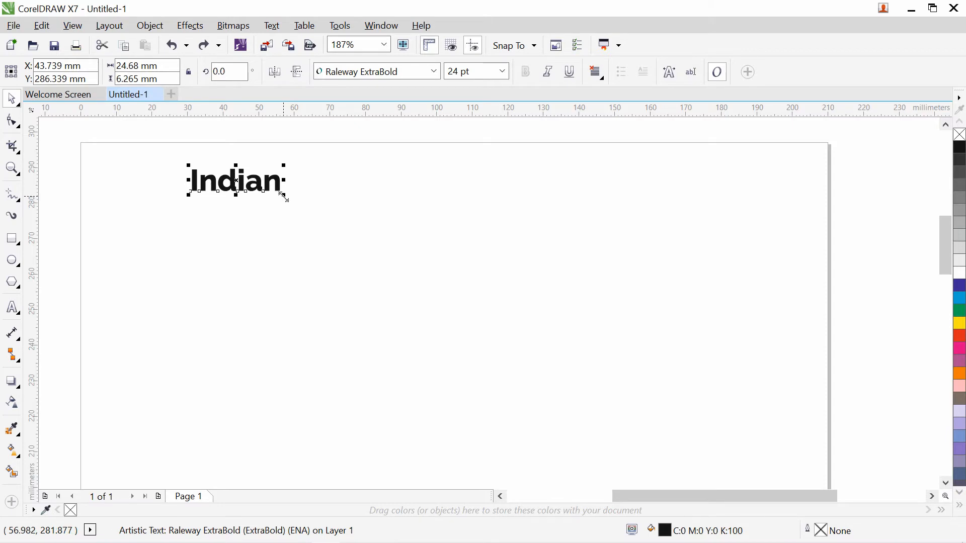
drag(283, 197, 642, 422)
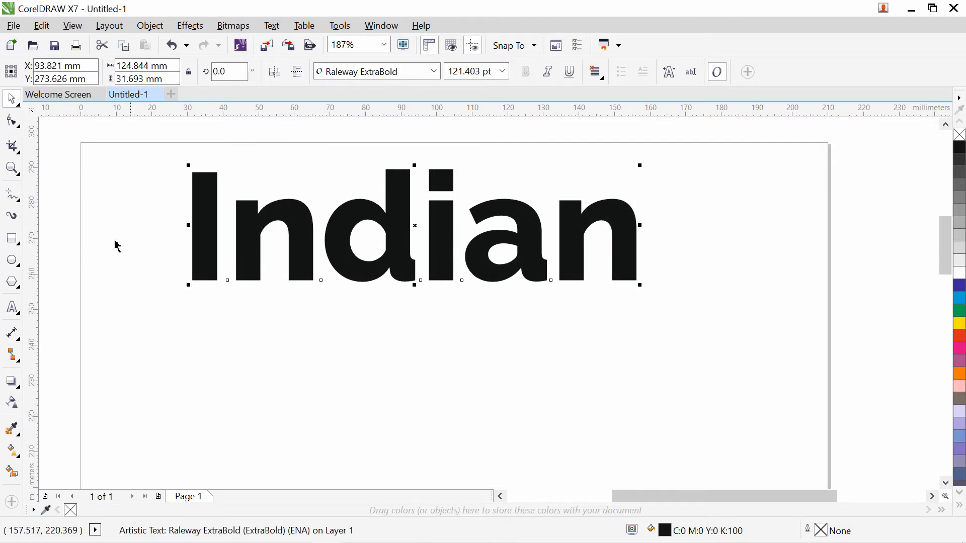
drag(400, 203, 423, 206)
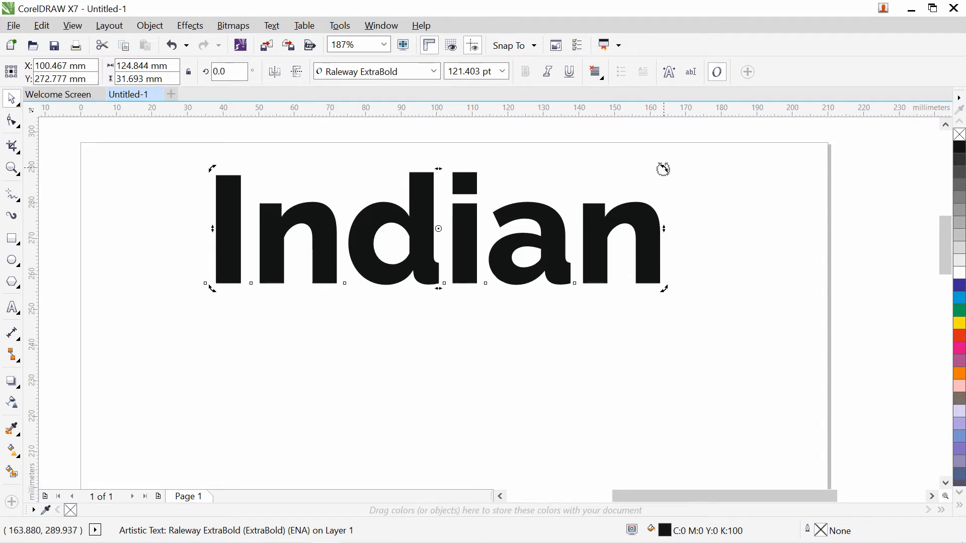
drag(664, 166, 680, 217)
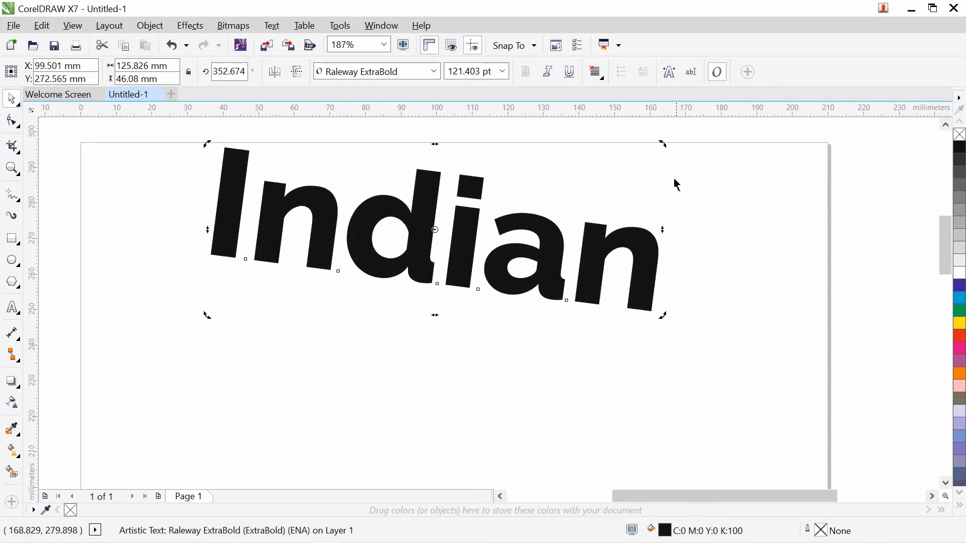
drag(663, 147, 414, 289)
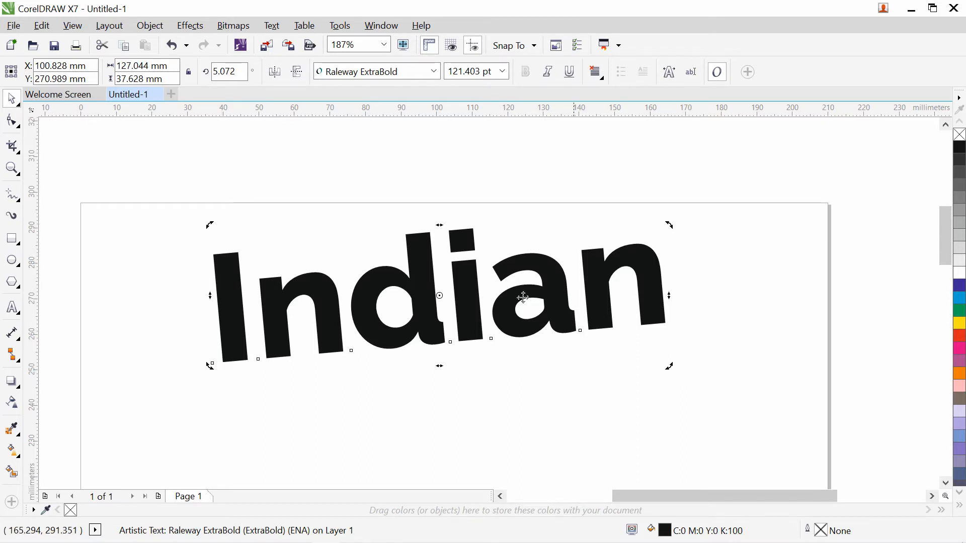
click(229, 71)
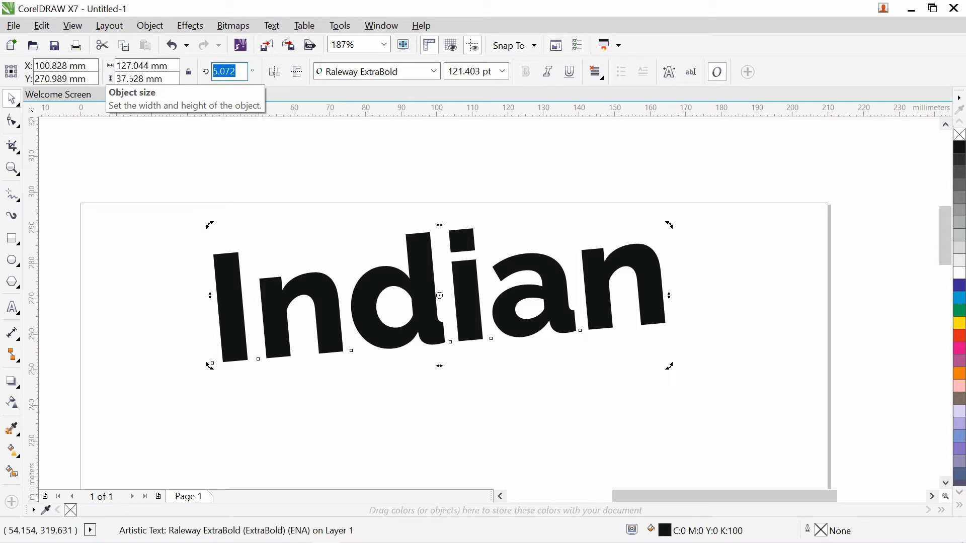
key(ctrl+z)
key(ctrl+z)
key(ctrl+z)
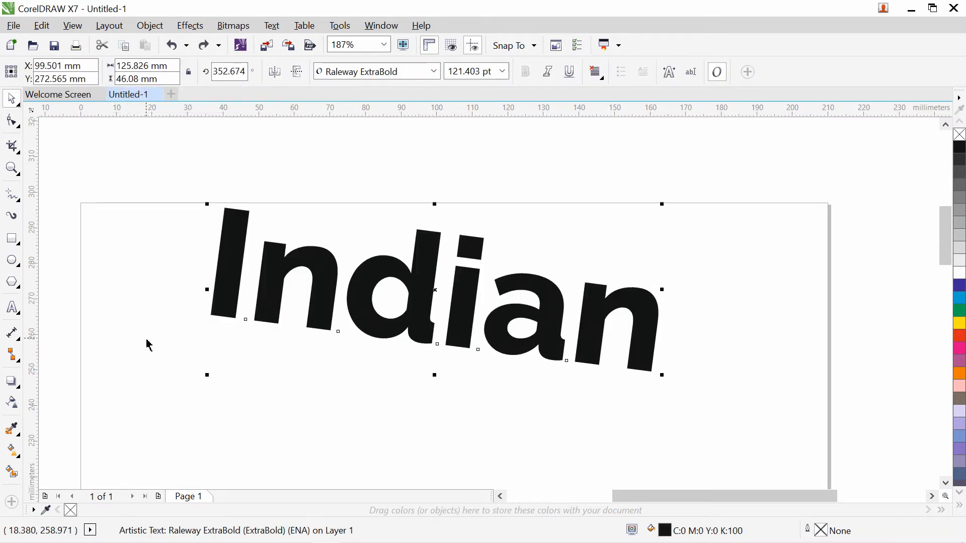
click(230, 71)
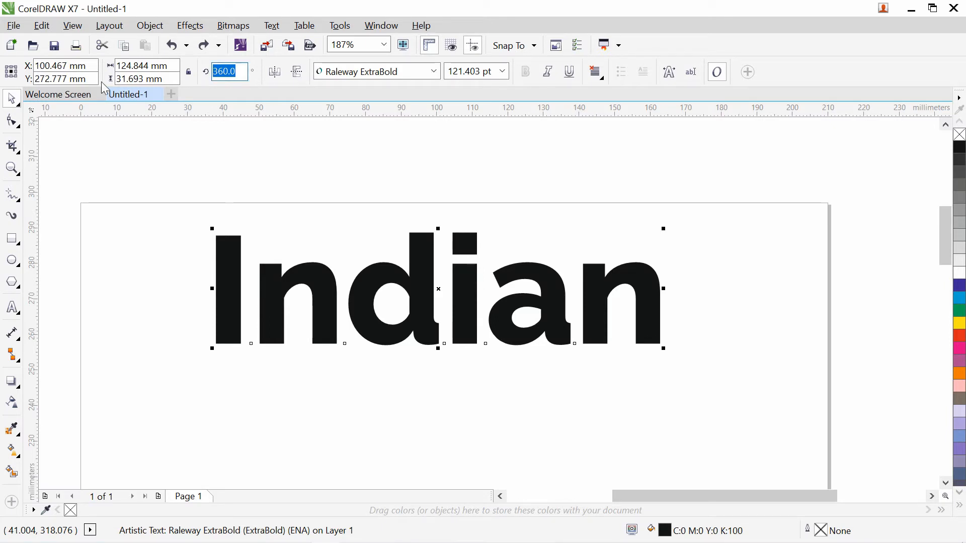
text(45)
key(Escape)
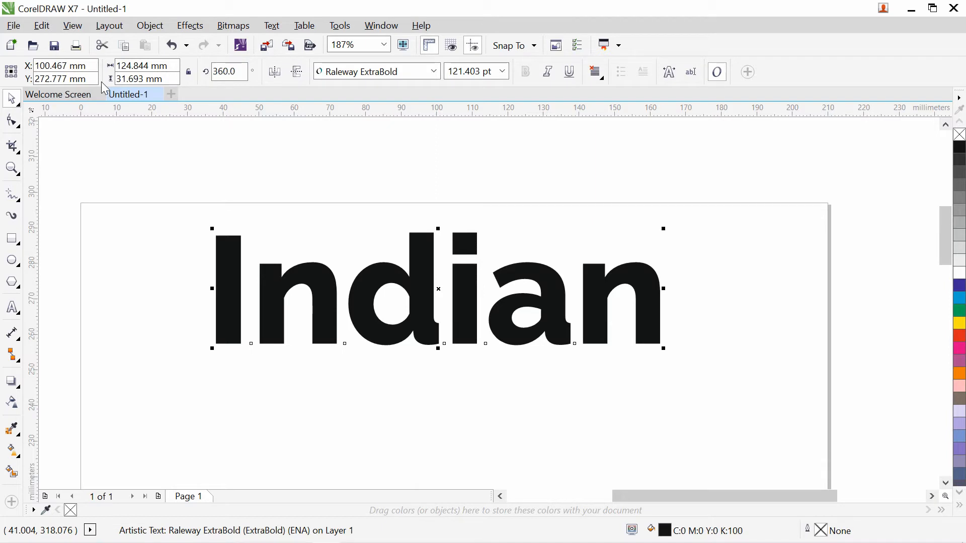
click(230, 72)
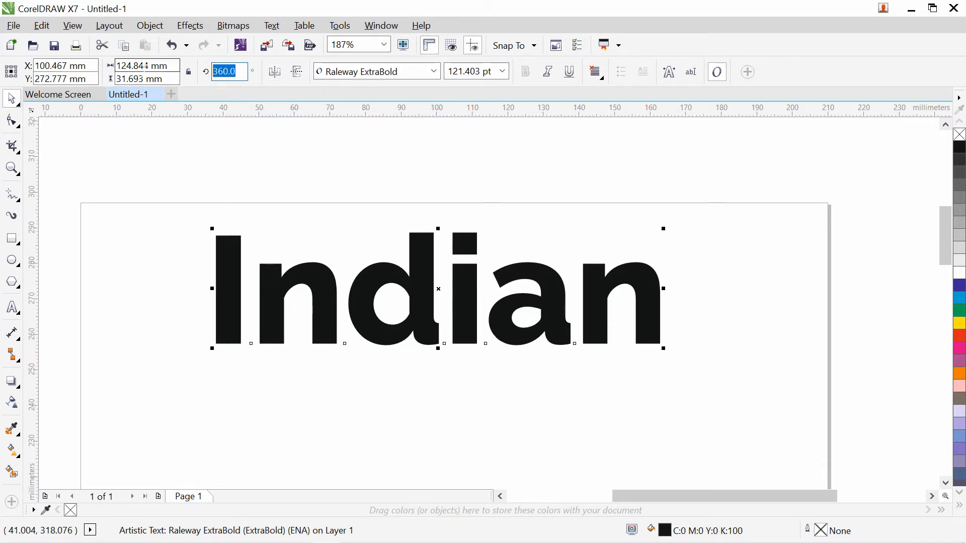
text(45)
key(Return)
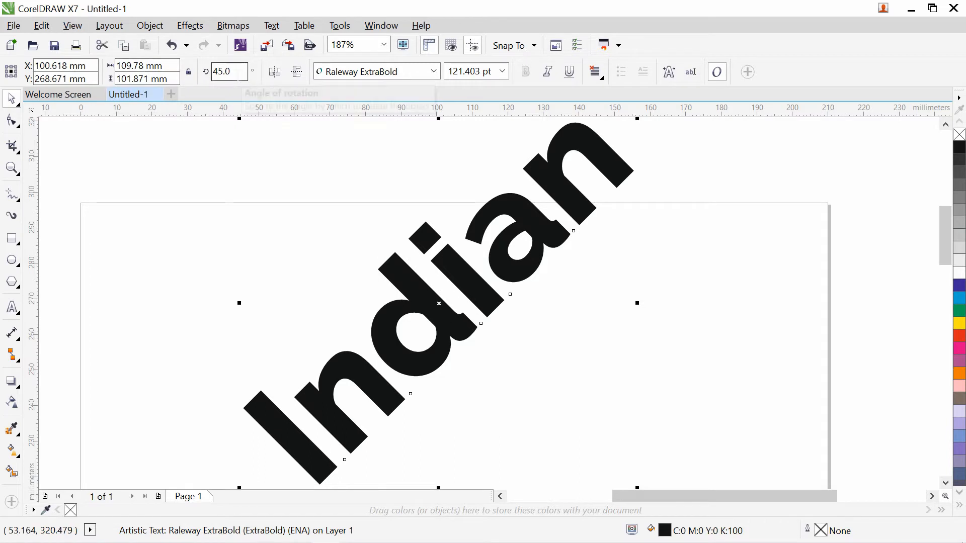
key(ctrl+z)
click(239, 75)
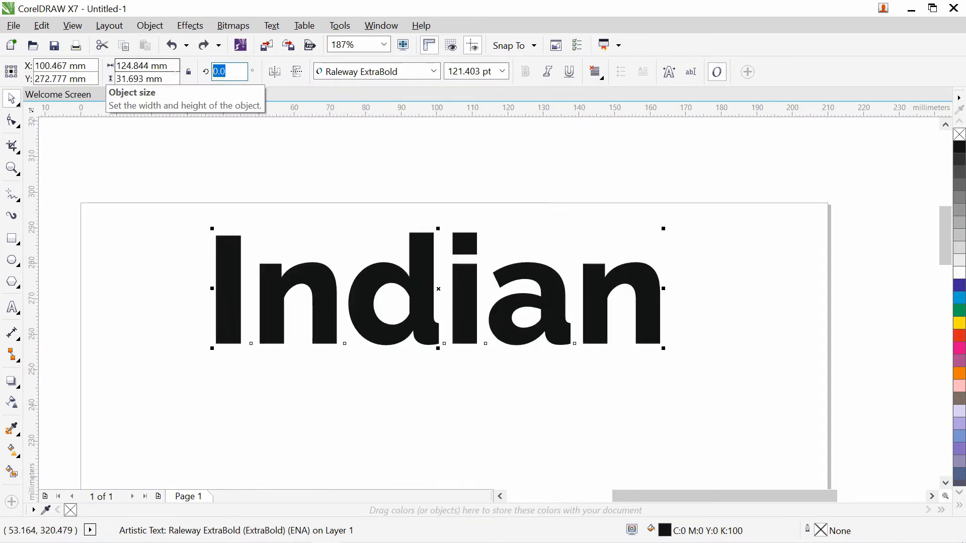
text(180)
key(Return)
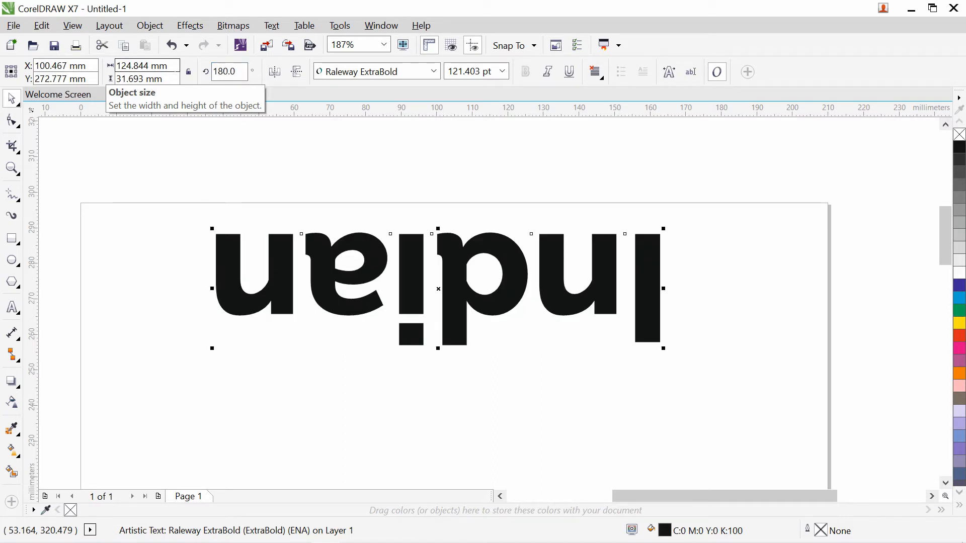
key(ctrl+z)
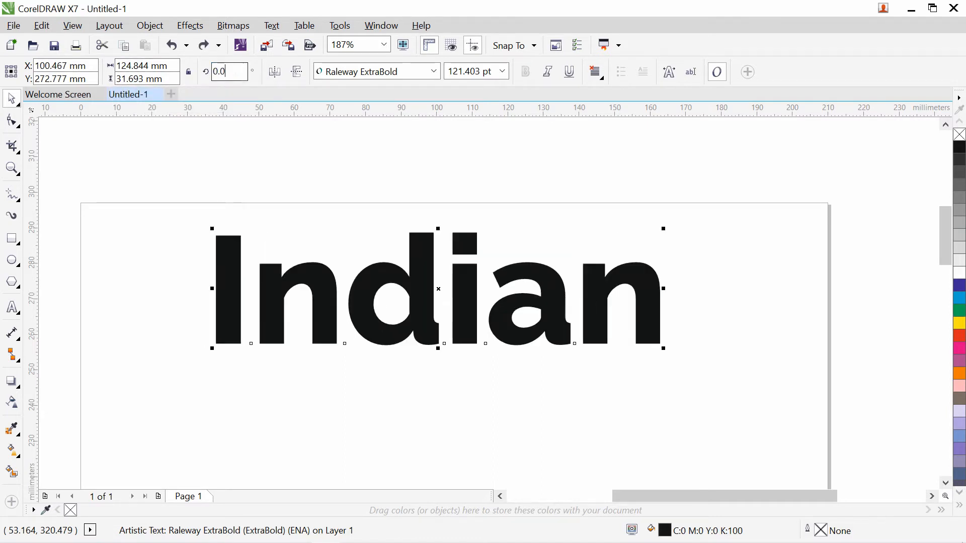
text(60)
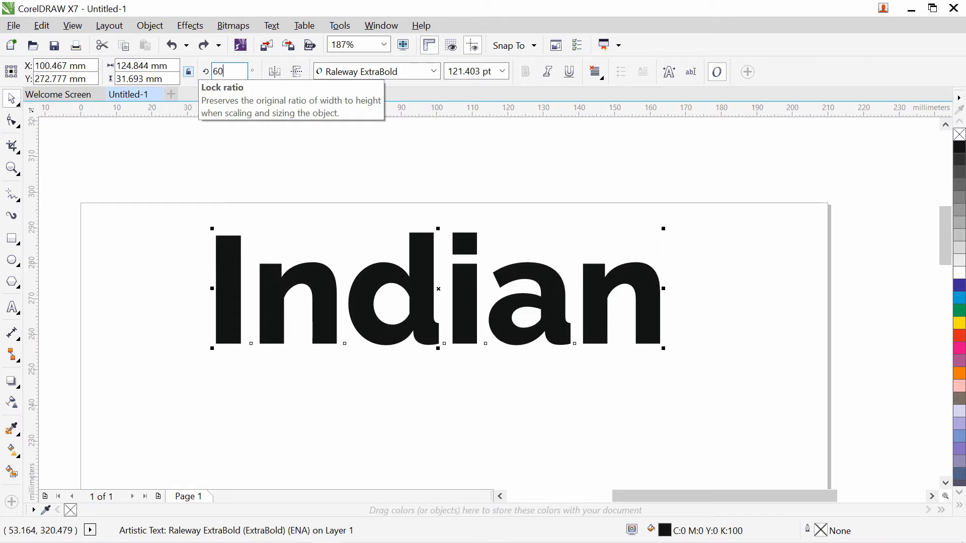
key(Return)
key(ctrl+z)
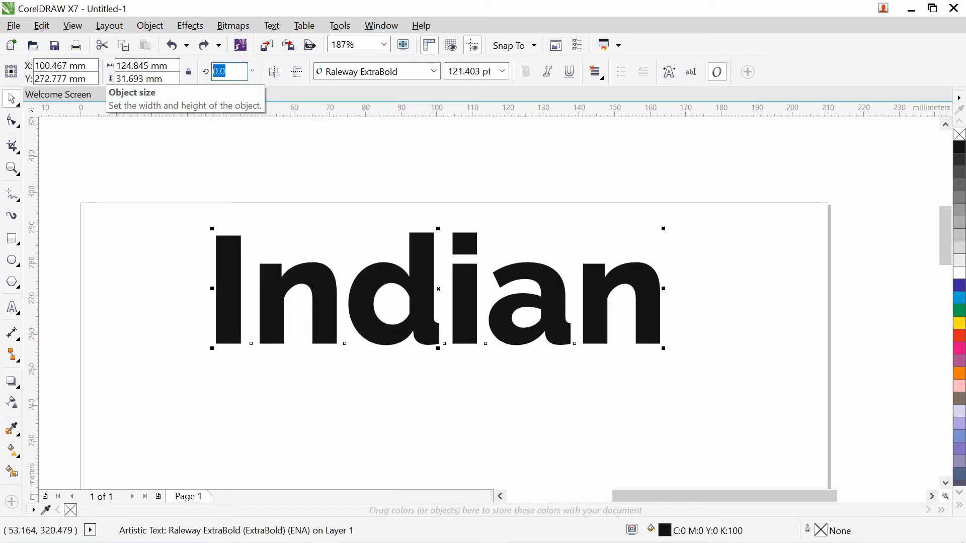
key(Return)
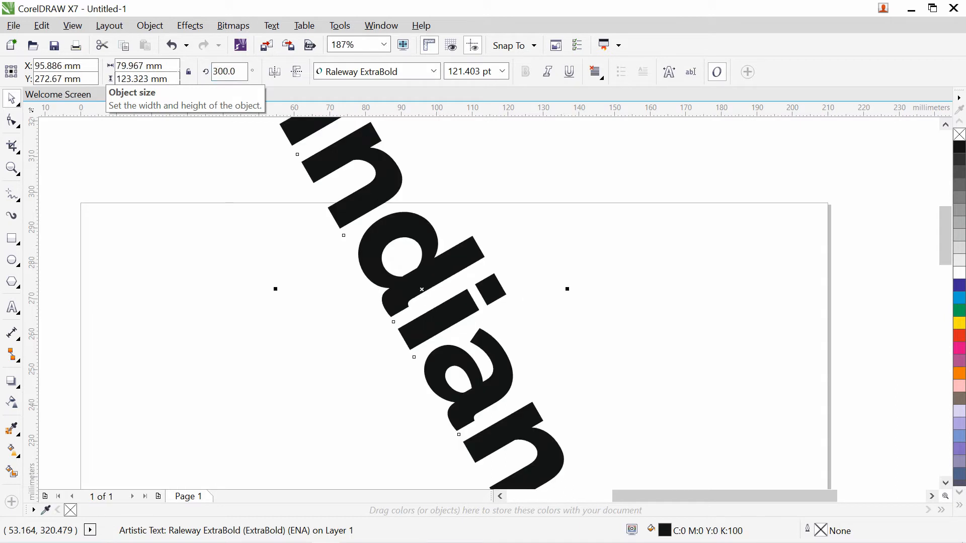
key(ctrl+z)
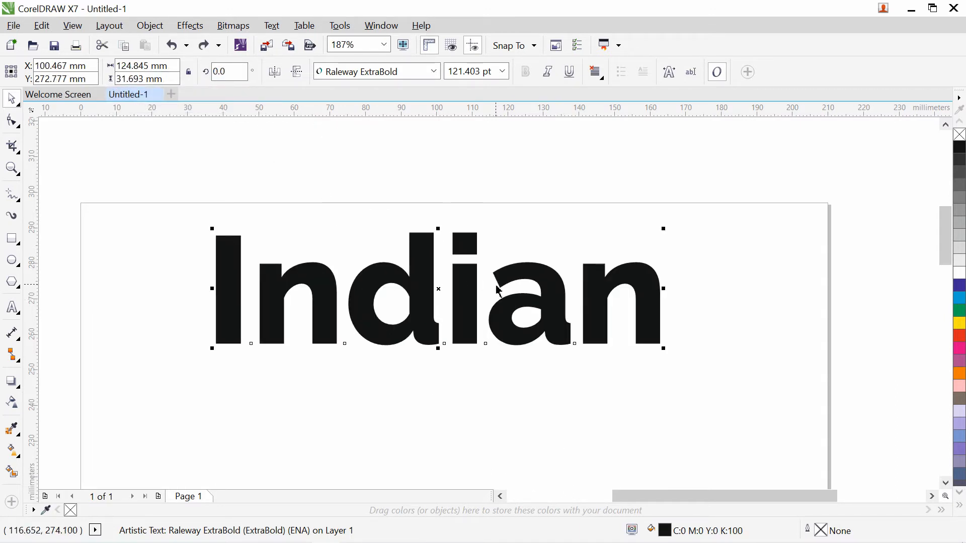
- Reposition 'Indian' near the top and try several palette fills on it
drag(428, 273, 442, 262)
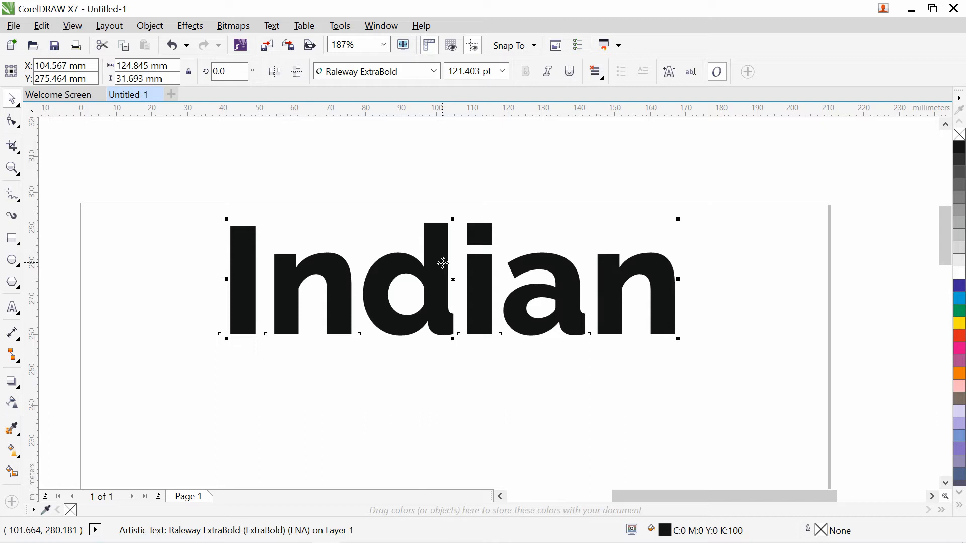
mouse_move(440, 261)
mouse_down()
mouse_move(421, 246)
mouse_move(426, 260)
mouse_up()
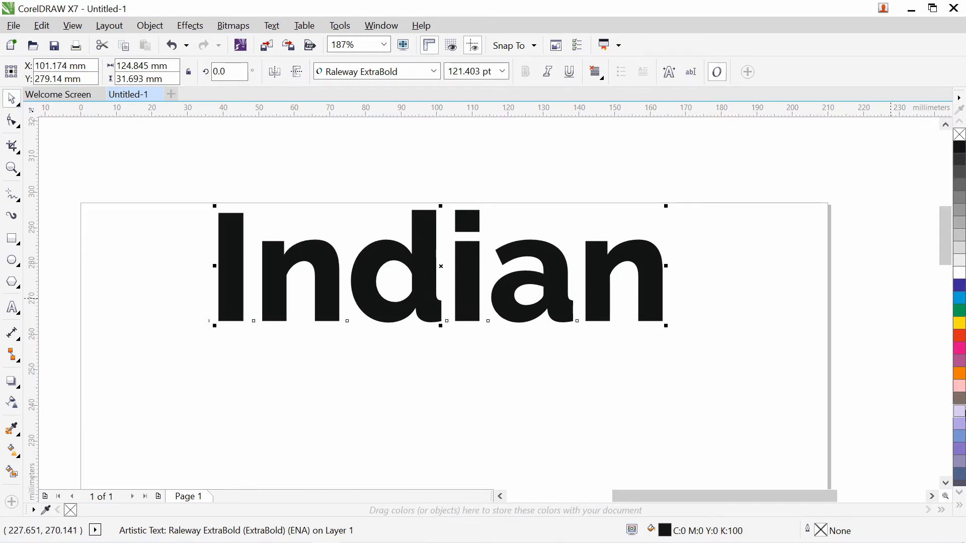
click(960, 286)
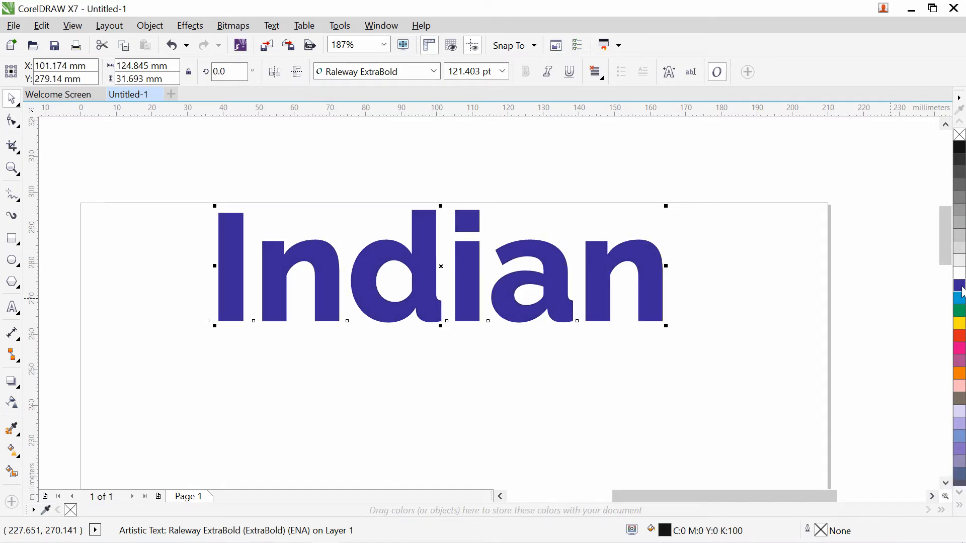
click(960, 249)
click(960, 198)
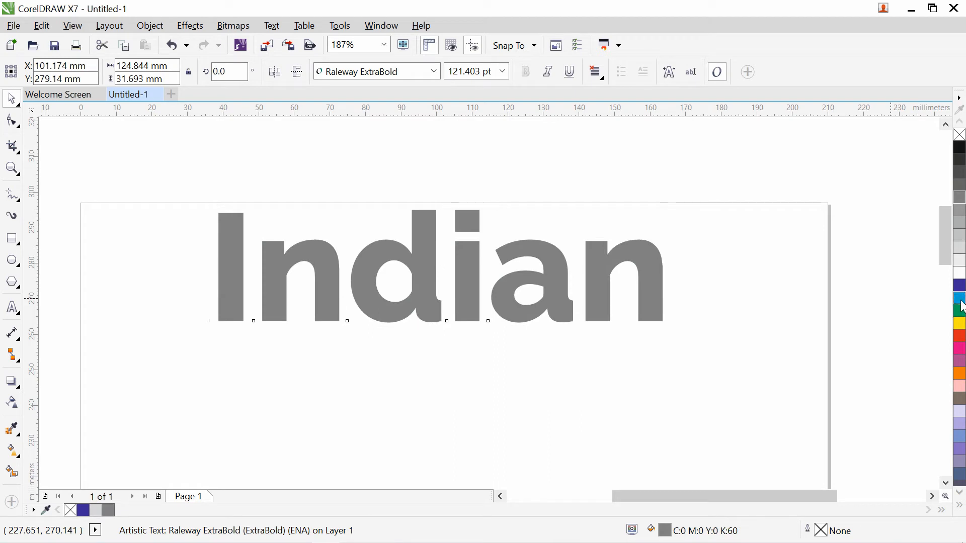
click(960, 299)
click(960, 310)
click(960, 324)
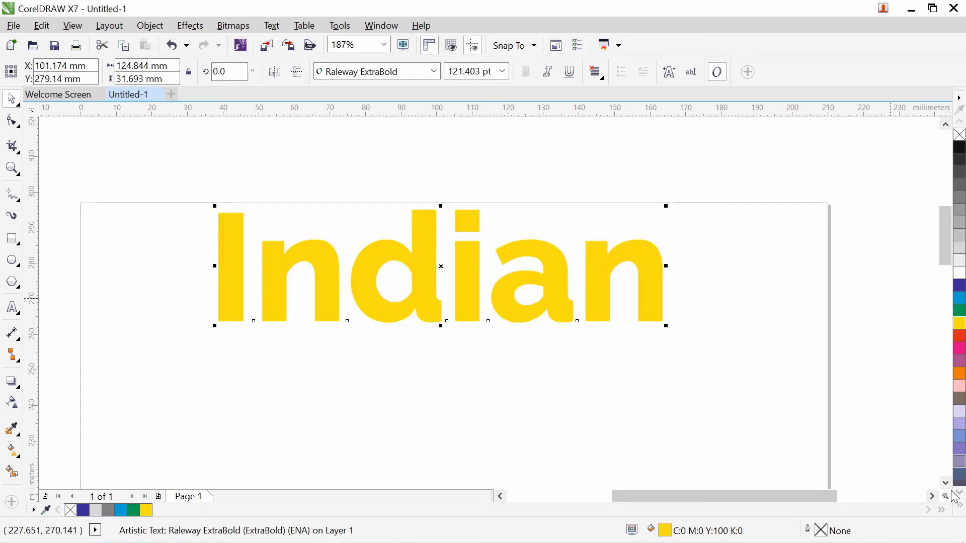
- Settle on a Blue fill (C:100 M:100 Y:0 K:0) from the expanded palette
click(961, 507)
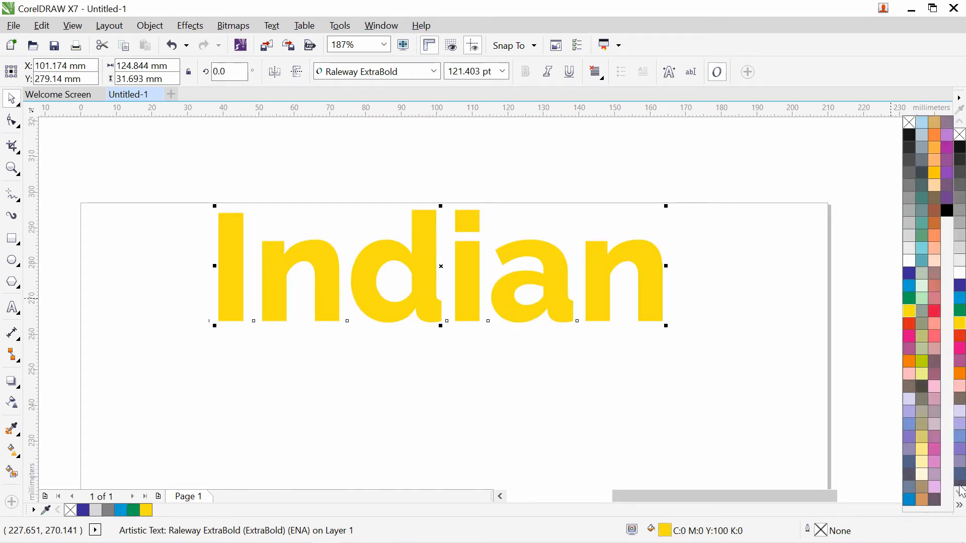
click(947, 196)
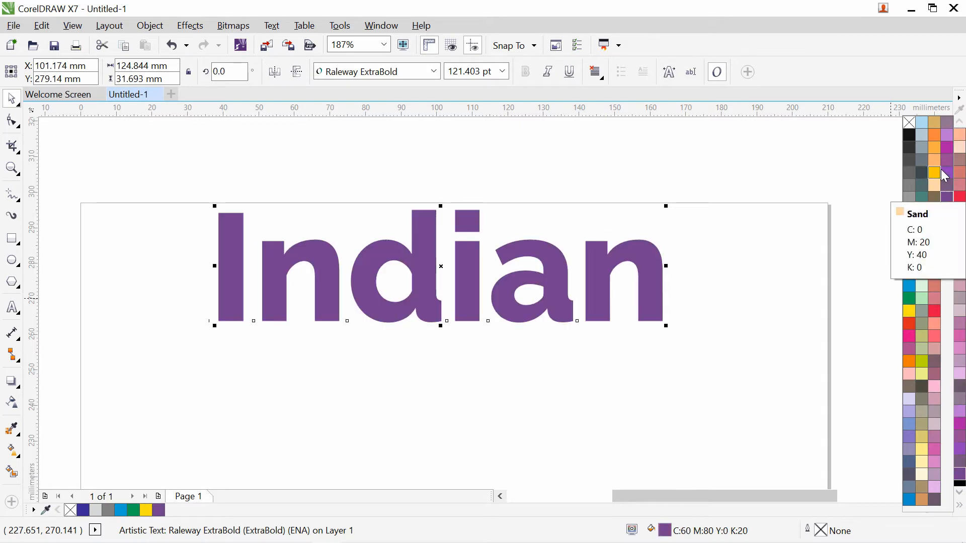
click(946, 174)
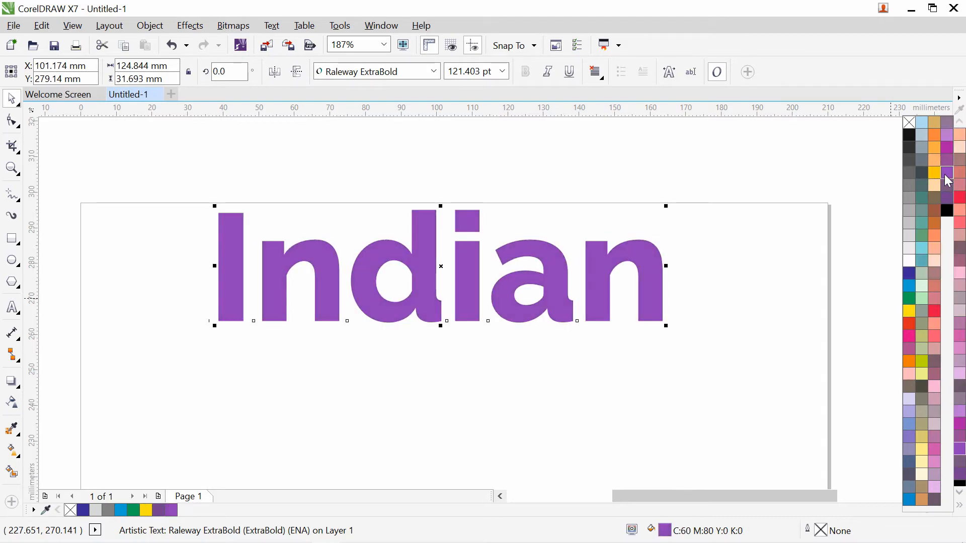
click(910, 273)
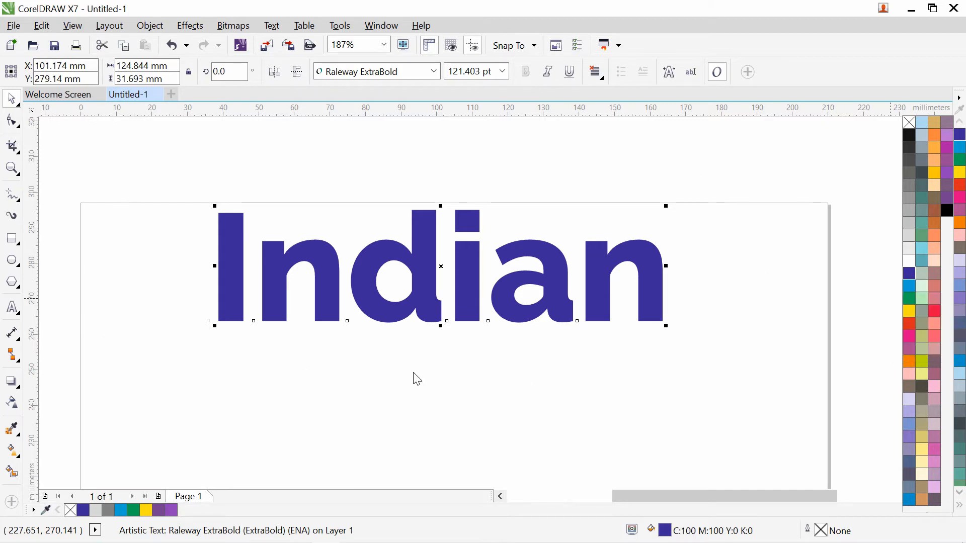
click(394, 416)
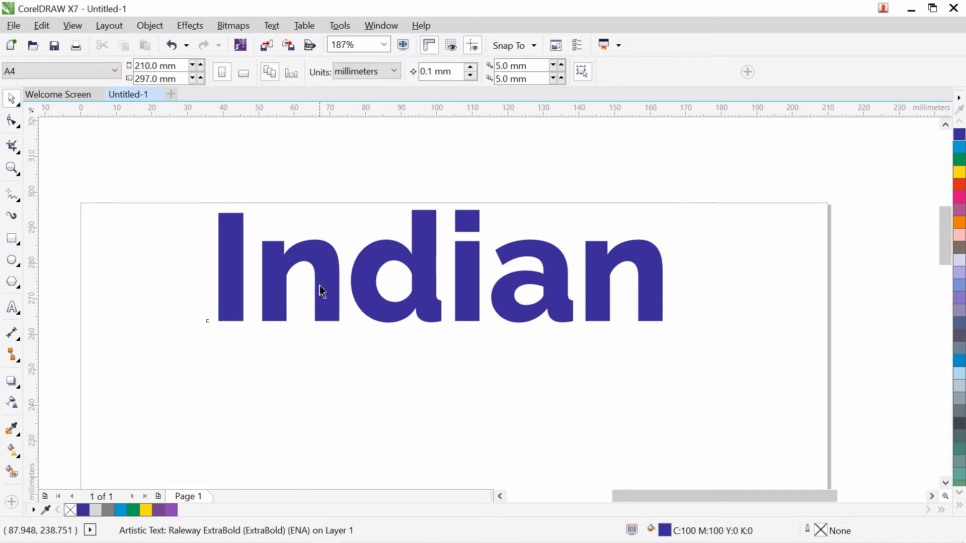
- Move the blue 'Indian' to the upper right and shrink it to about 52 pt
click(358, 268)
drag(234, 236, 483, 251)
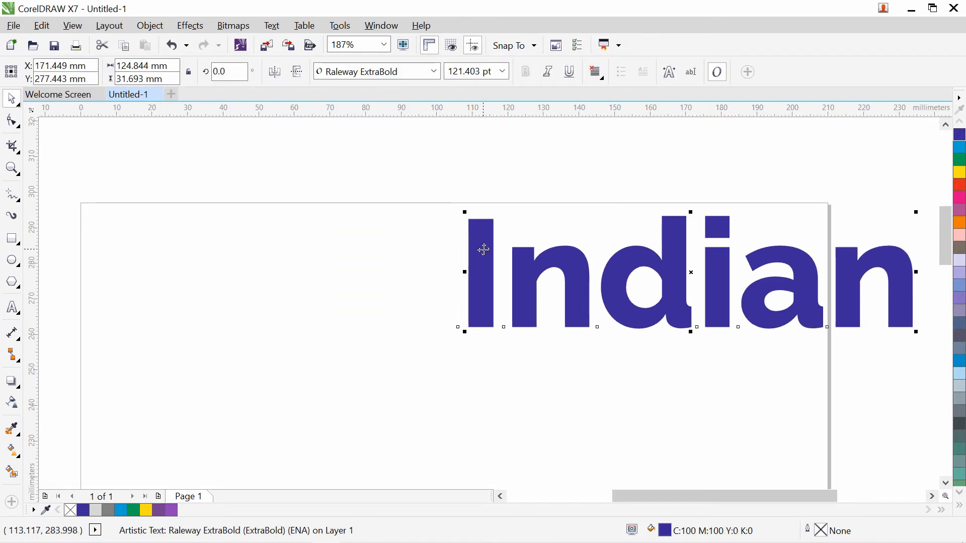
click(434, 72)
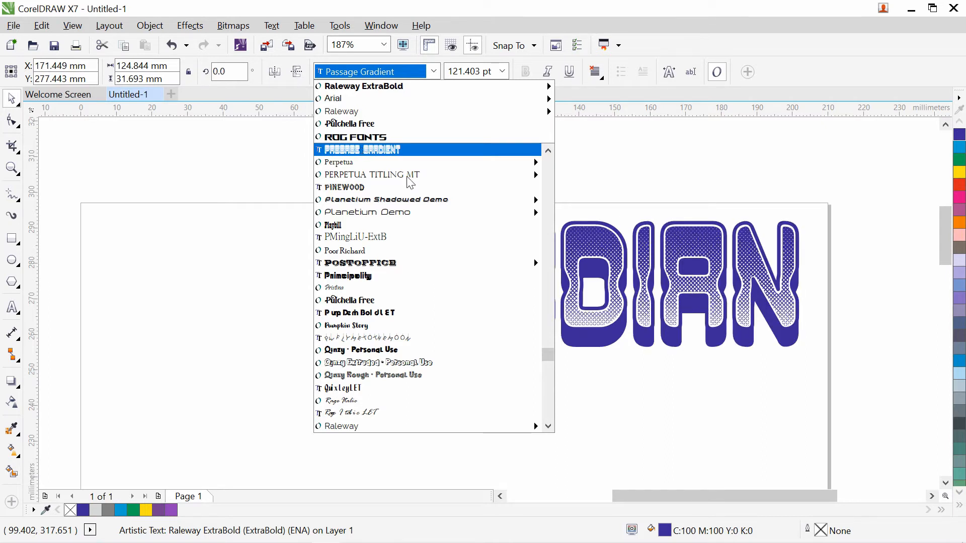
click(726, 444)
drag(684, 503, 676, 502)
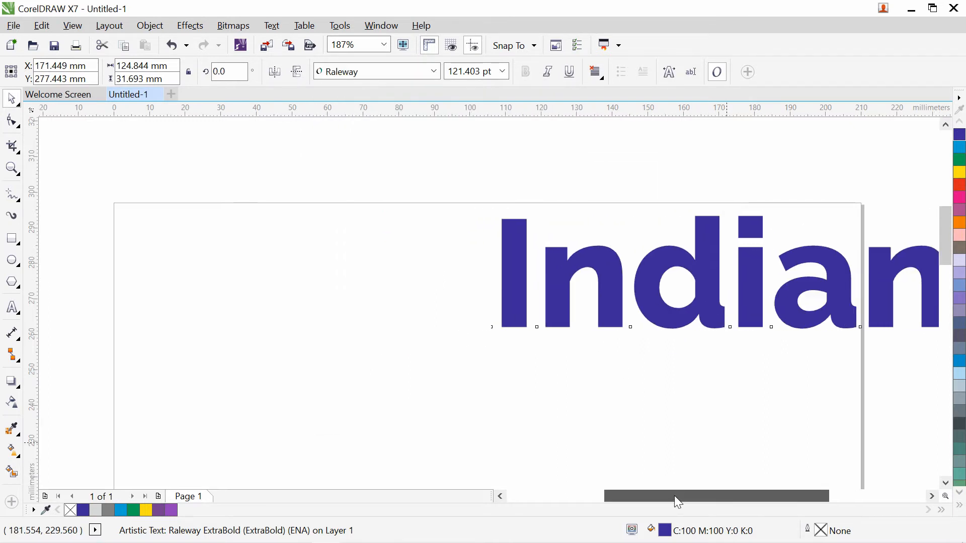
drag(498, 212, 615, 191)
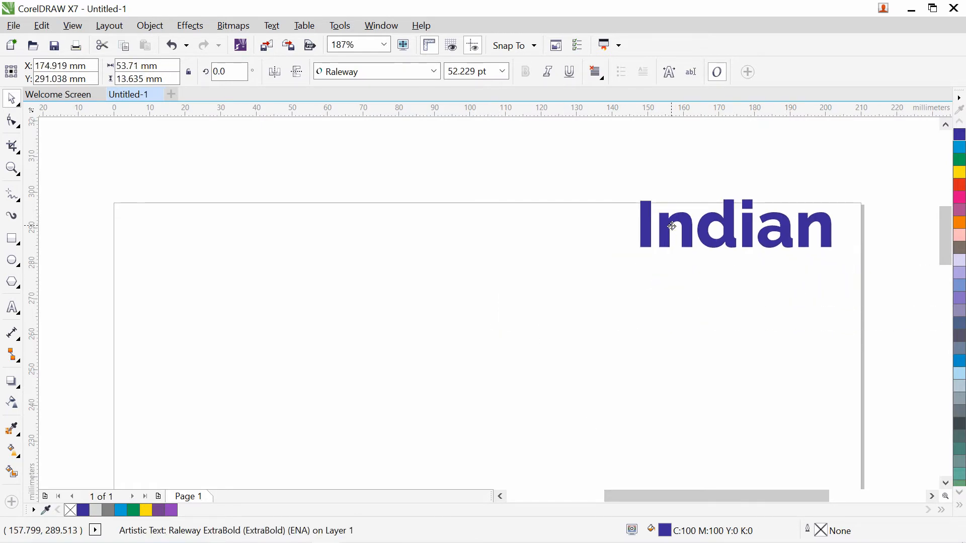
- Change the Indian text's font to Squalor
click(437, 73)
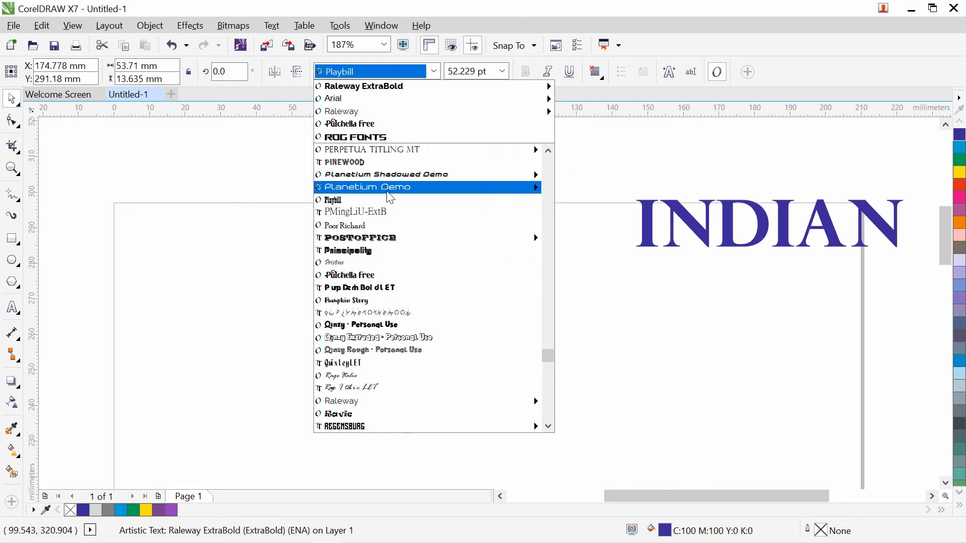
mouse_move(389, 193)
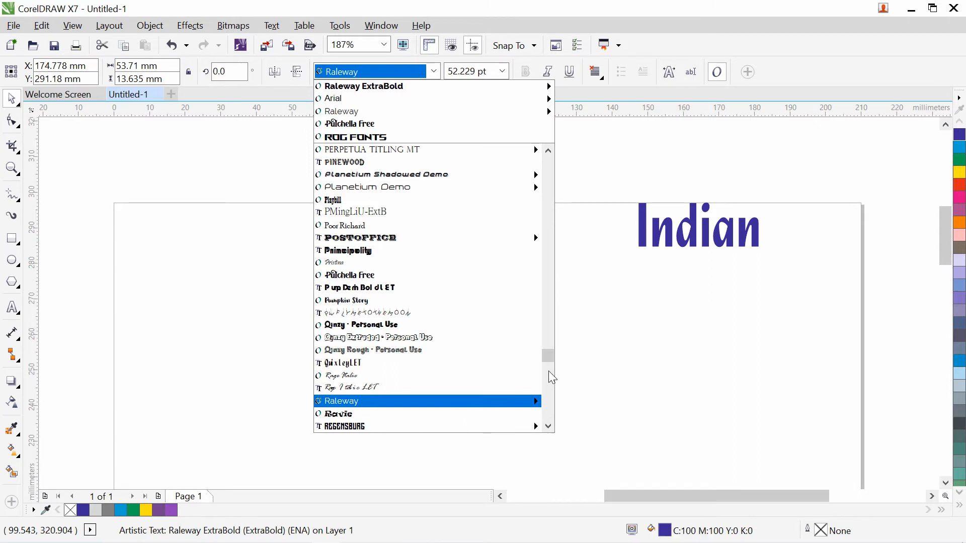
scroll(552, 378, down, 5)
scroll(359, 302, down, 1)
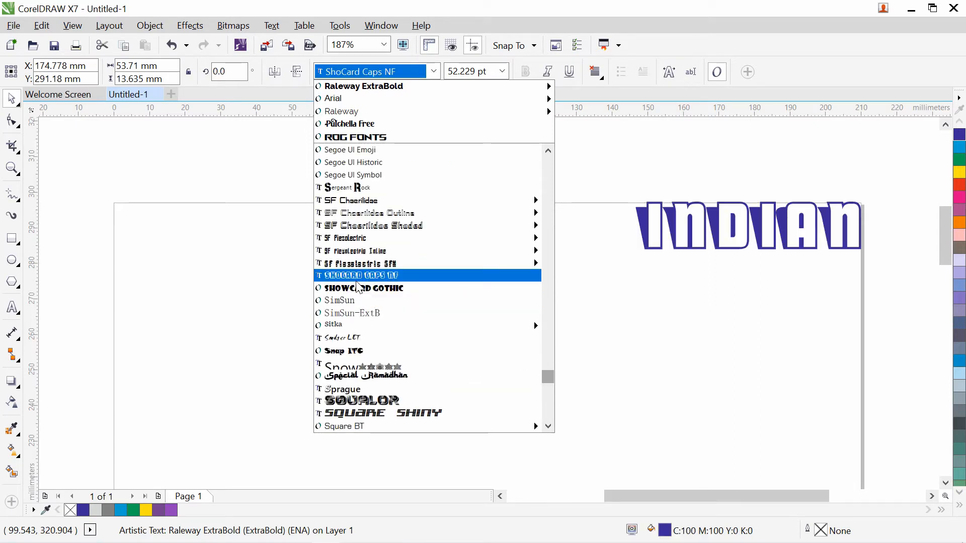
click(361, 402)
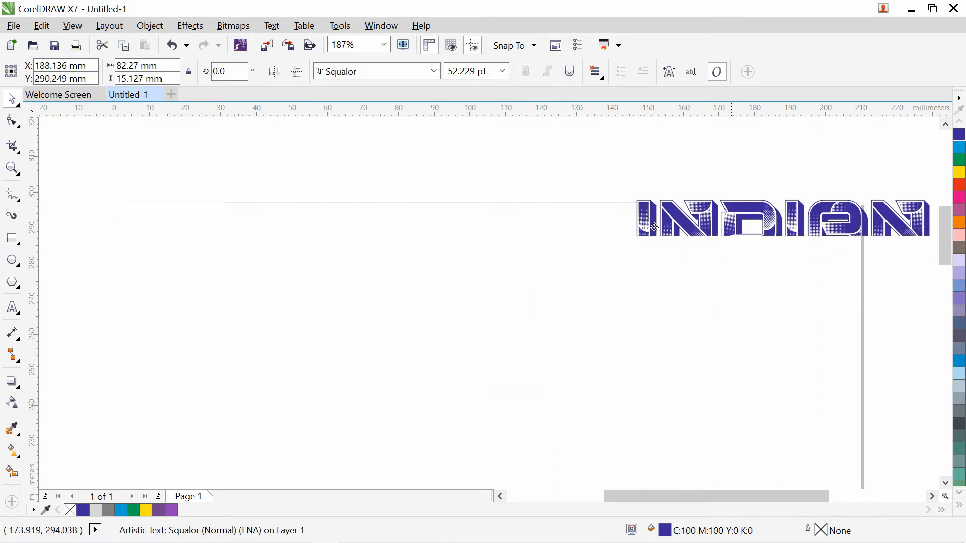
- Move INDIAN to the top centre and fill it red
drag(654, 228, 335, 248)
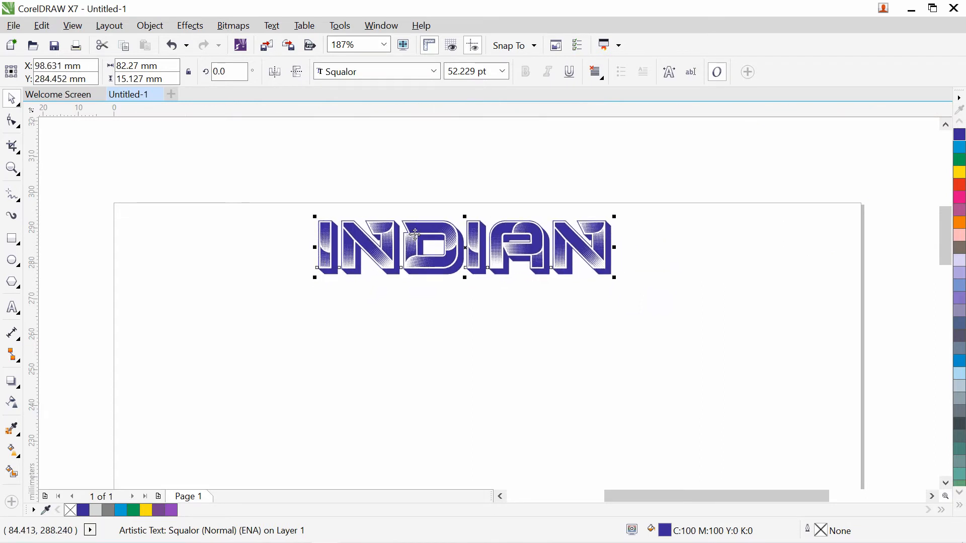
click(960, 185)
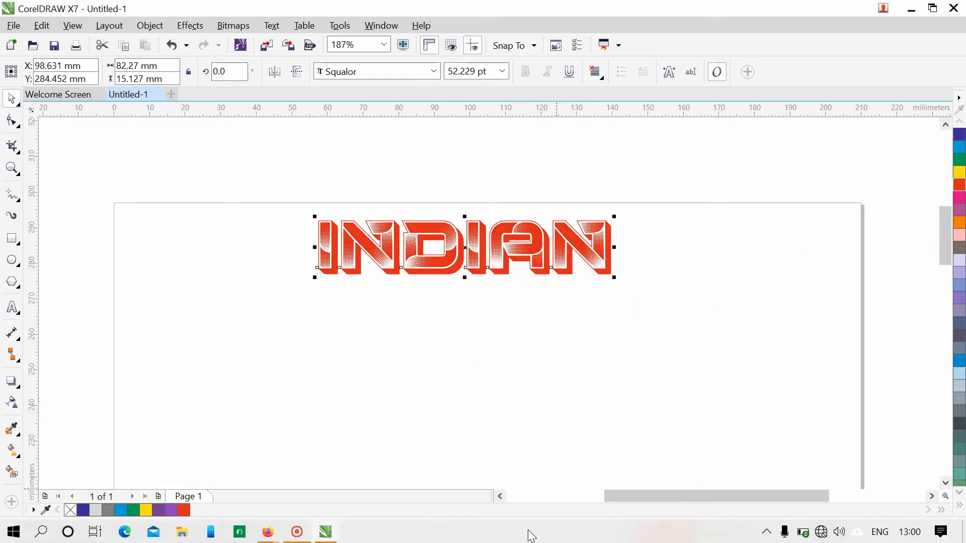
click(297, 534)
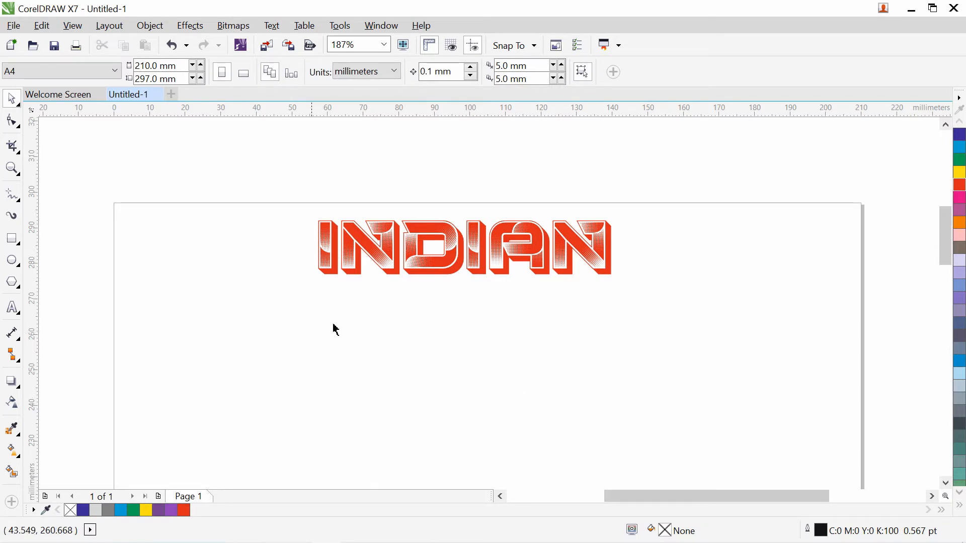
- Shift INDIAN right and add a red circle, about 14.6 × 14.4 mm, just left of it
drag(436, 273, 474, 274)
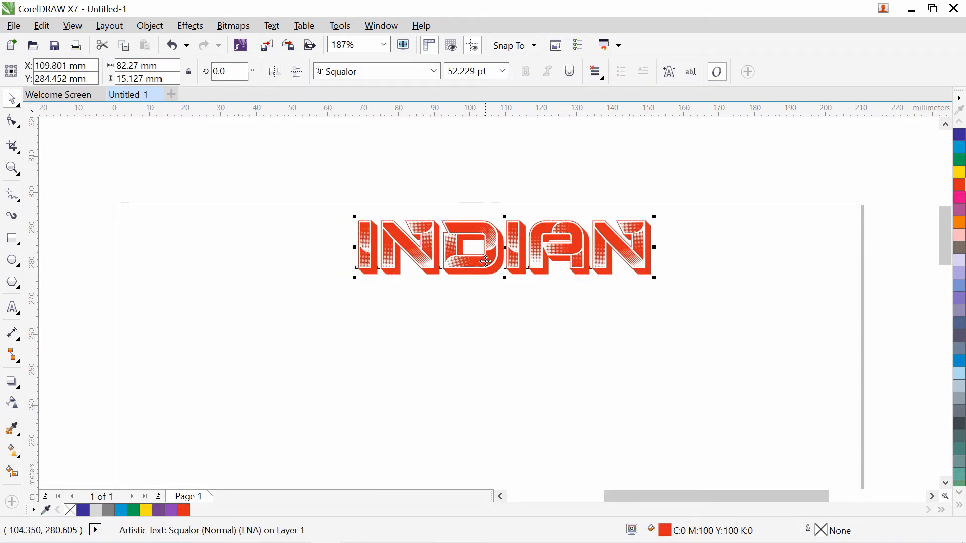
click(310, 367)
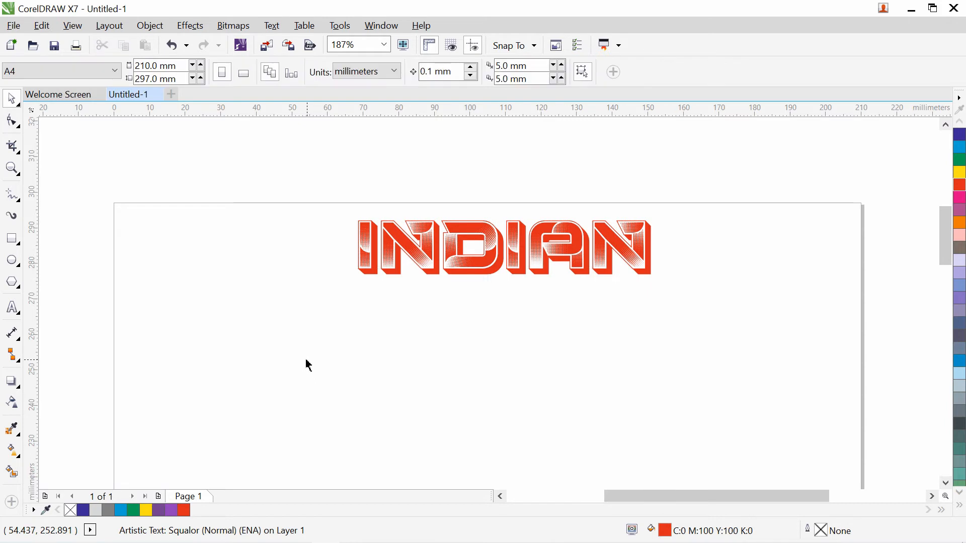
click(12, 261)
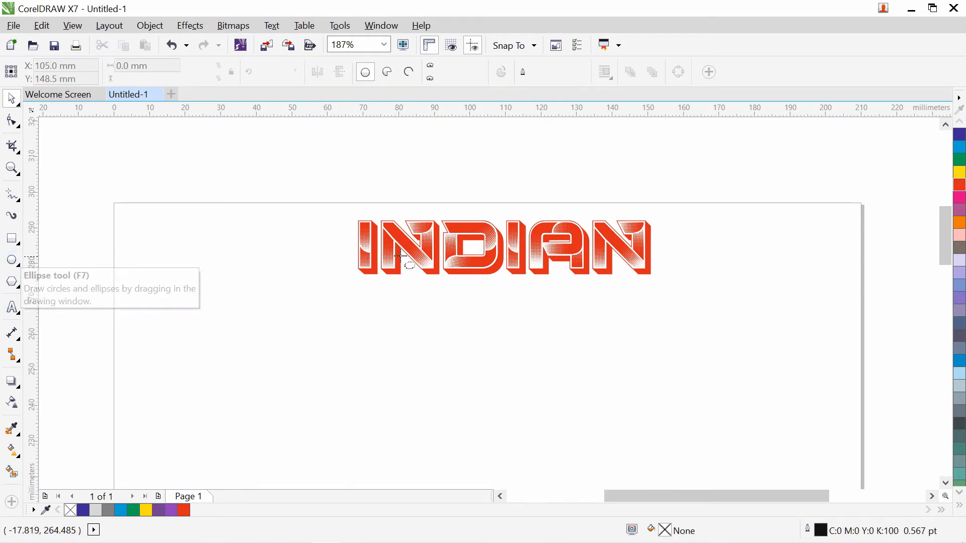
drag(270, 225, 320, 276)
click(960, 135)
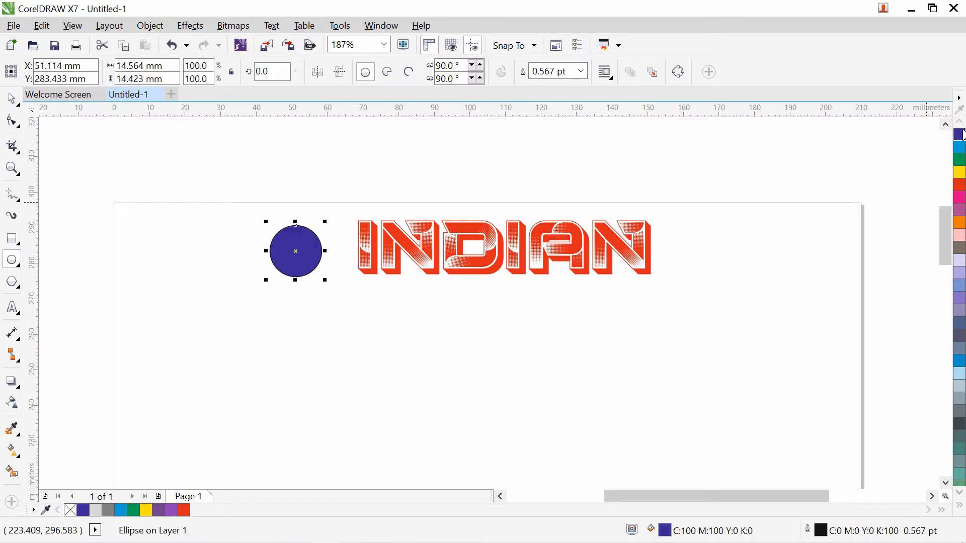
click(960, 184)
click(12, 98)
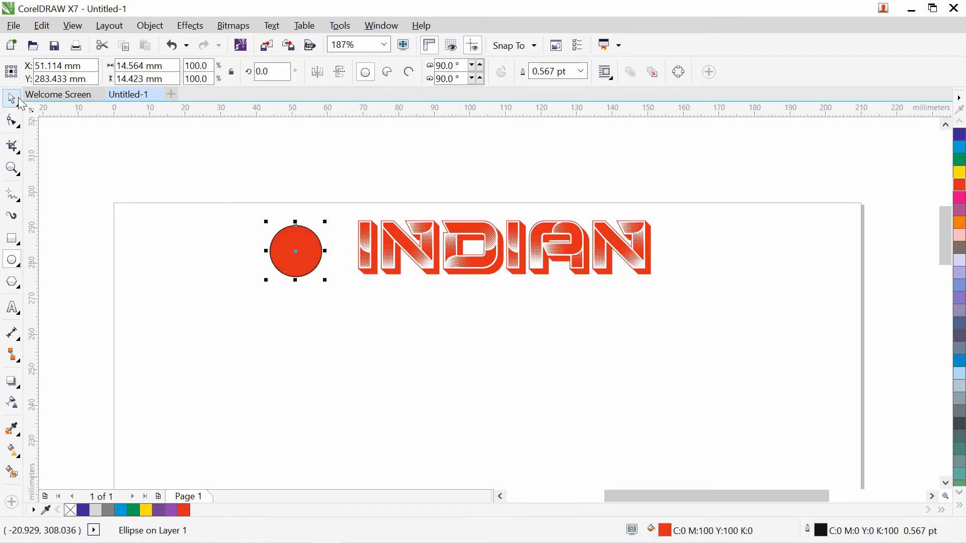
drag(295, 248, 324, 236)
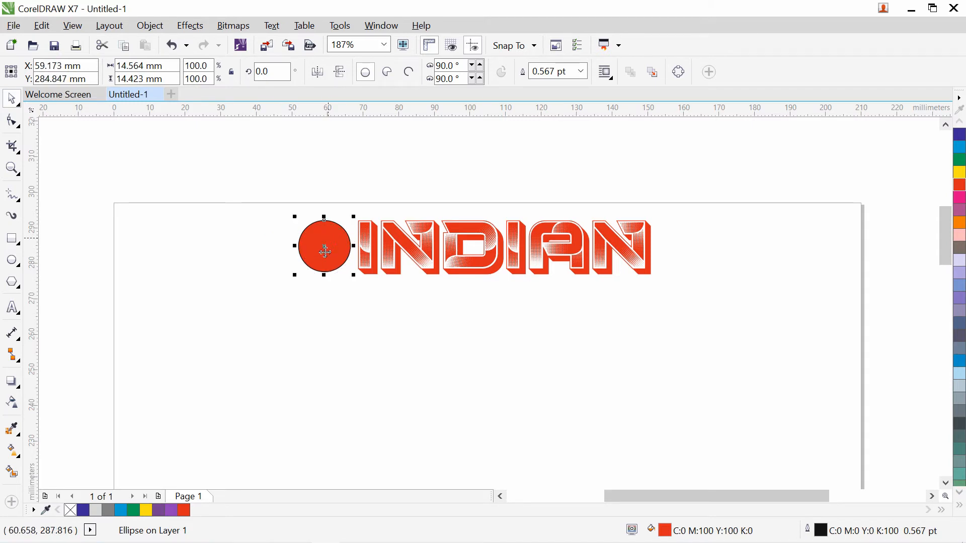
click(337, 360)
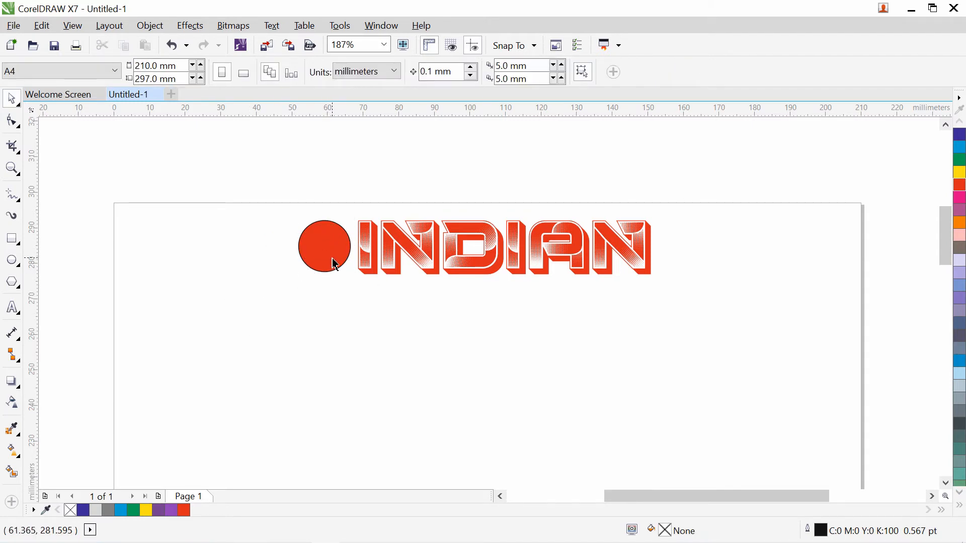
- Draw a dark blue square below the red circle
click(12, 239)
drag(311, 292, 368, 348)
click(960, 135)
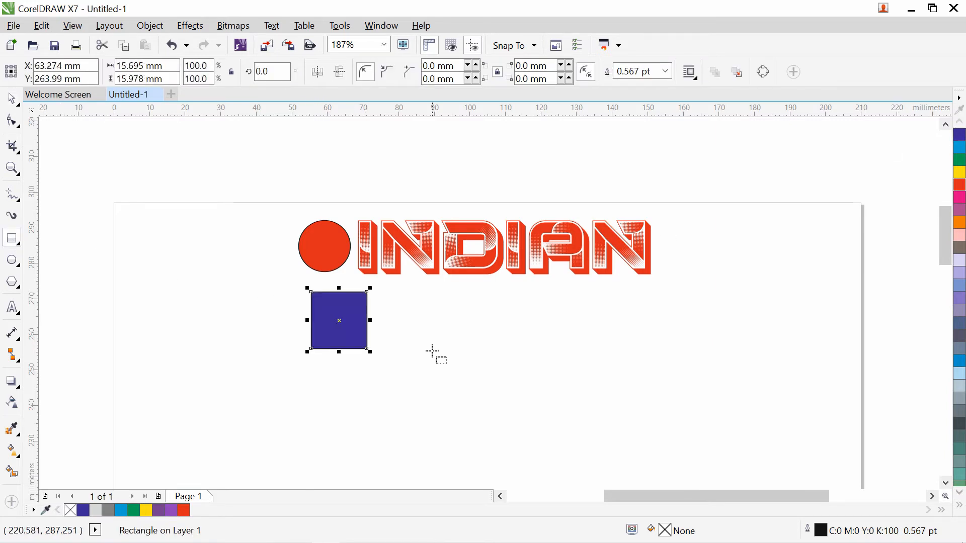
click(404, 364)
- Draw a right triangle using the Basic Shapes tool
click(16, 284)
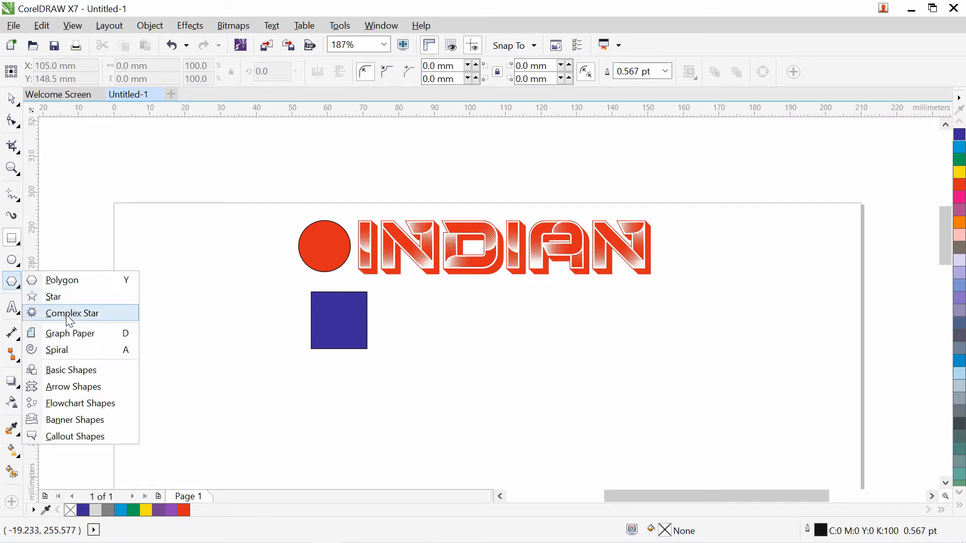
click(77, 385)
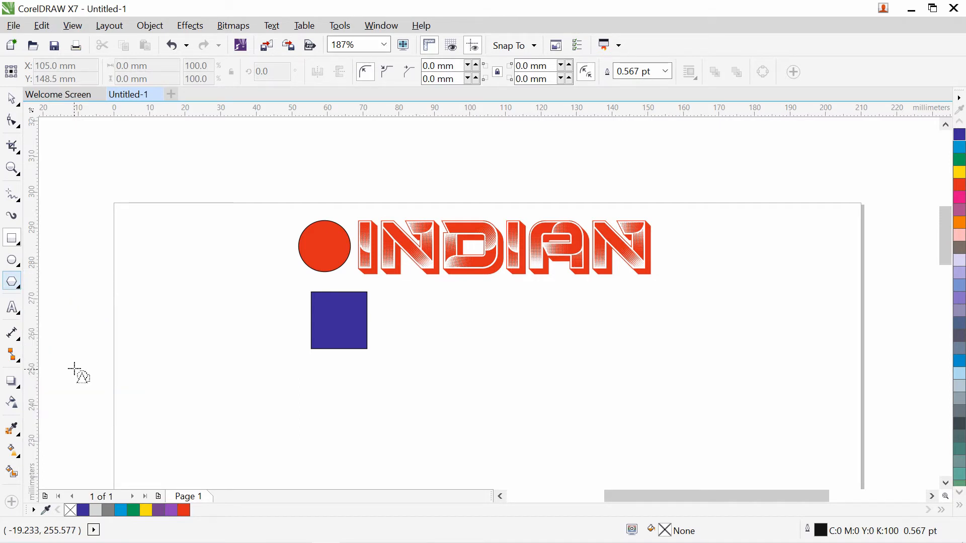
click(369, 73)
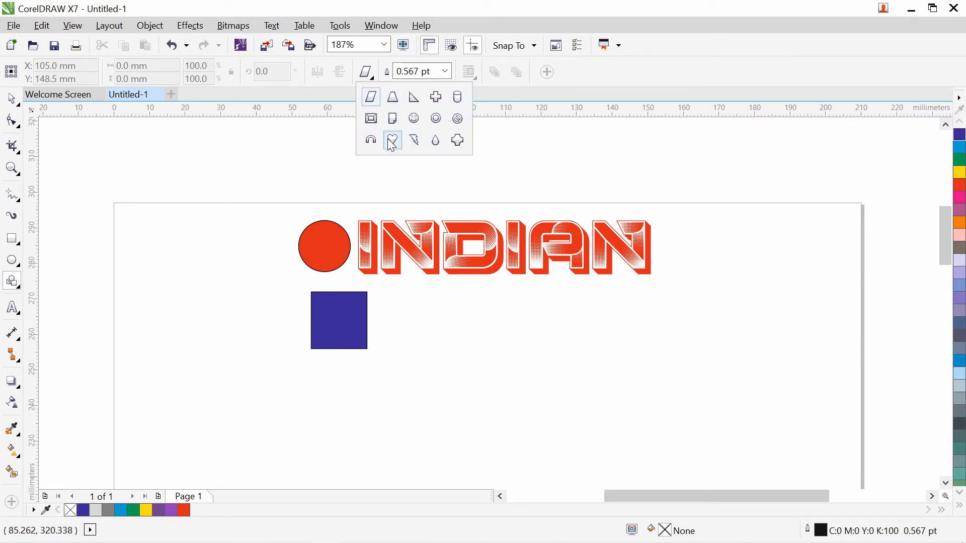
click(414, 98)
drag(158, 262, 247, 346)
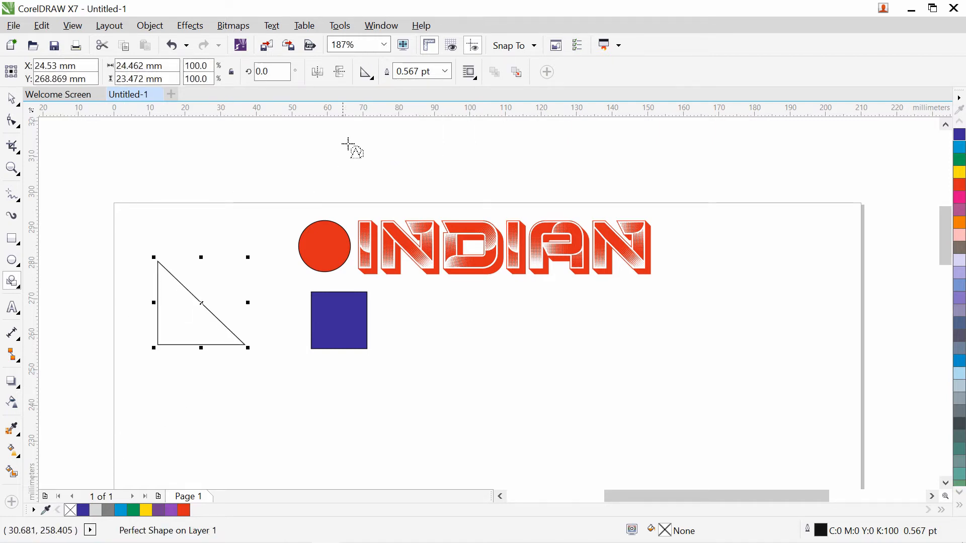
- Fill the triangle magenta, shrink it slightly, and place it beside the blue square
click(13, 98)
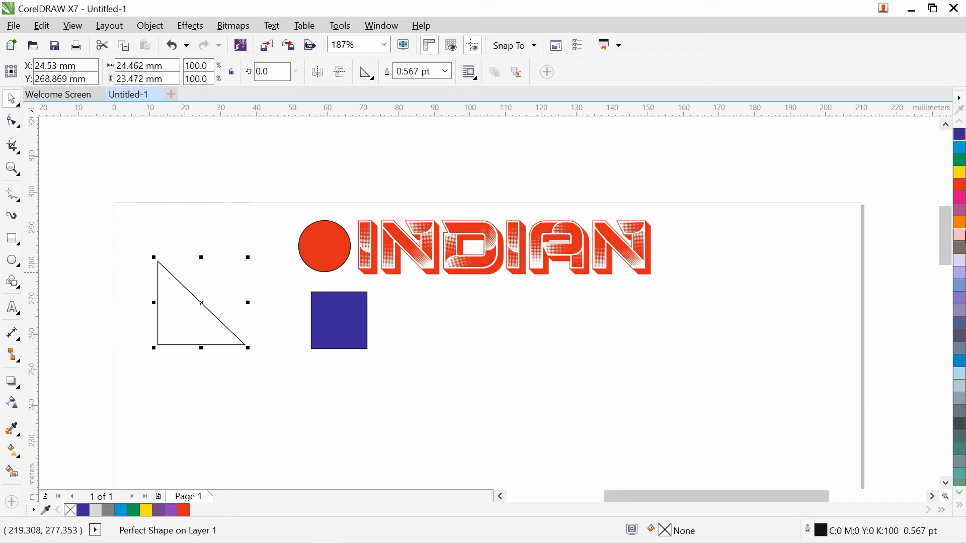
click(962, 210)
click(271, 401)
drag(190, 328, 395, 358)
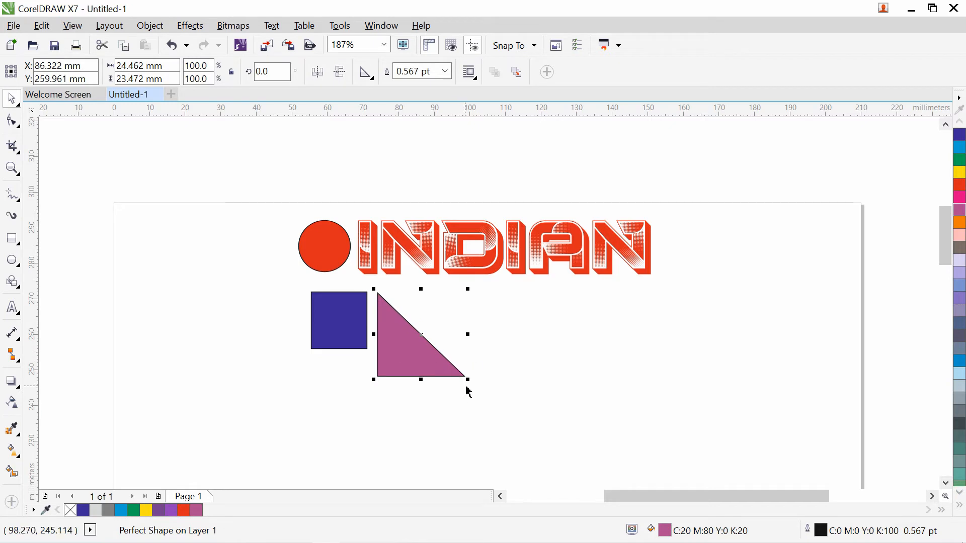
drag(469, 381, 407, 343)
click(427, 395)
click(435, 393)
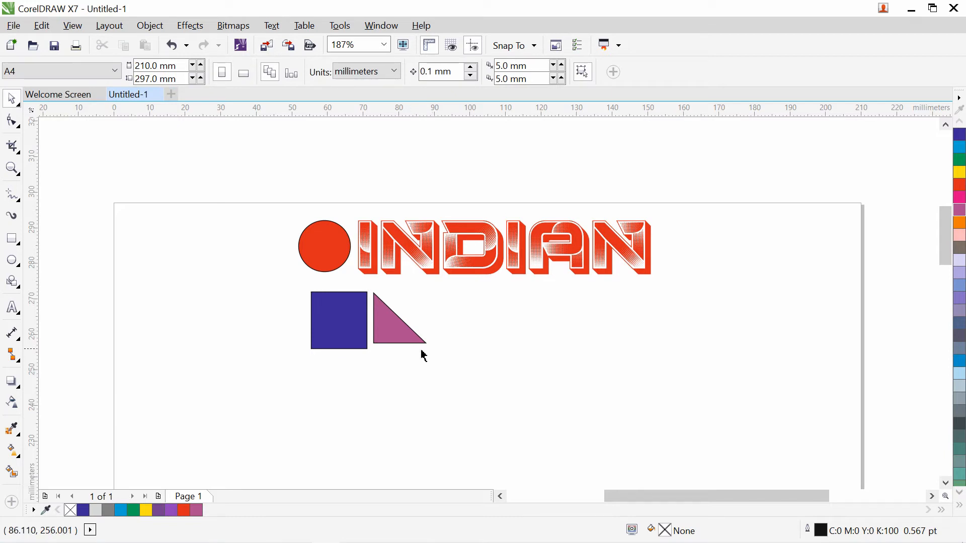
- Save the drawing to the Desktop as 'test' in CDR version 17.0 format
click(13, 31)
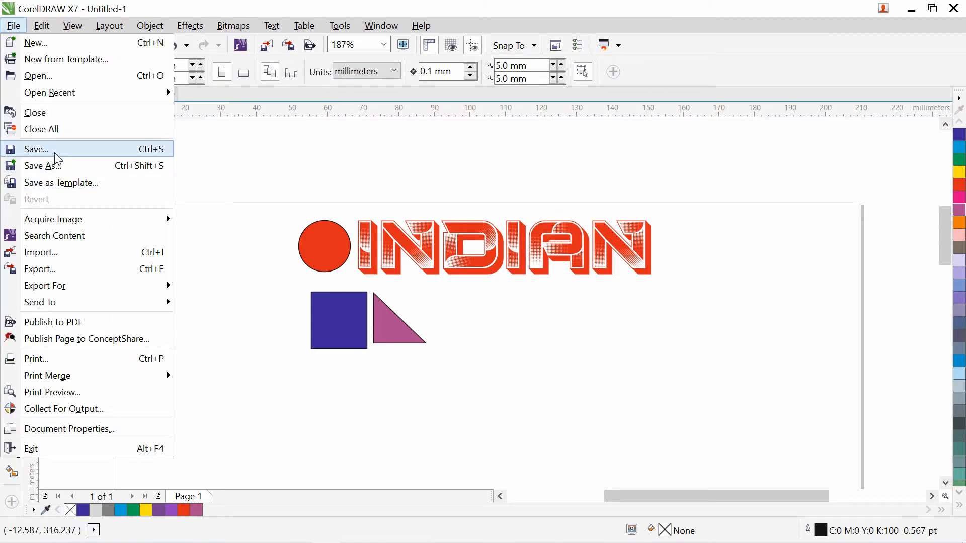
click(63, 165)
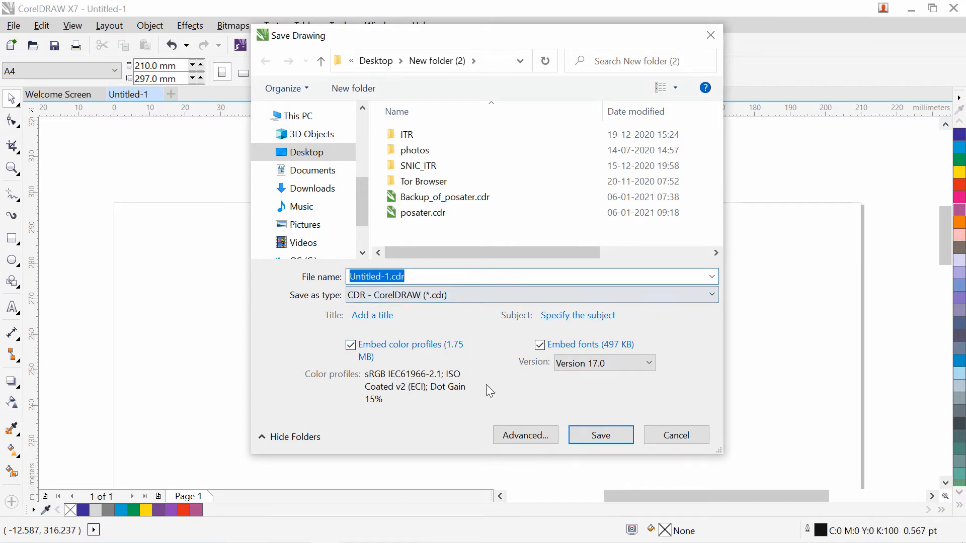
click(652, 365)
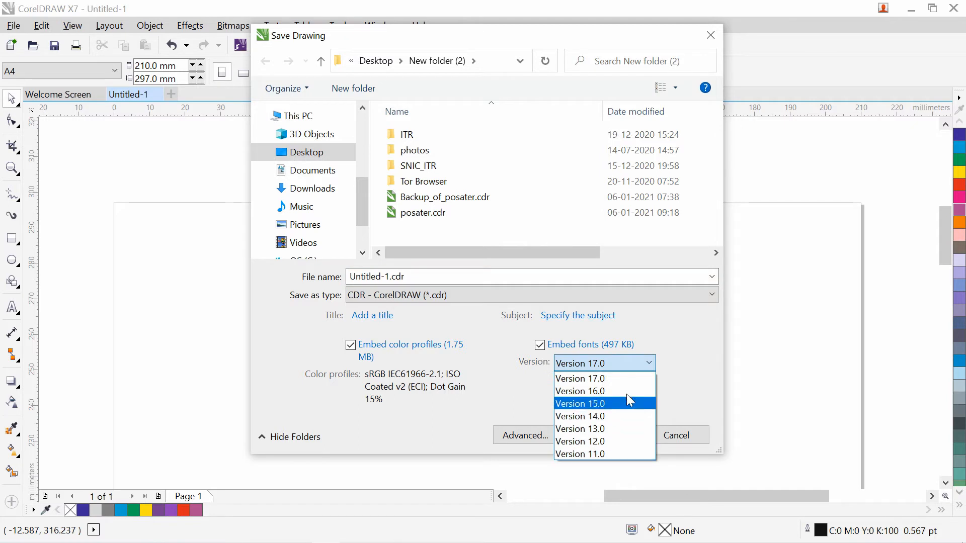
click(636, 364)
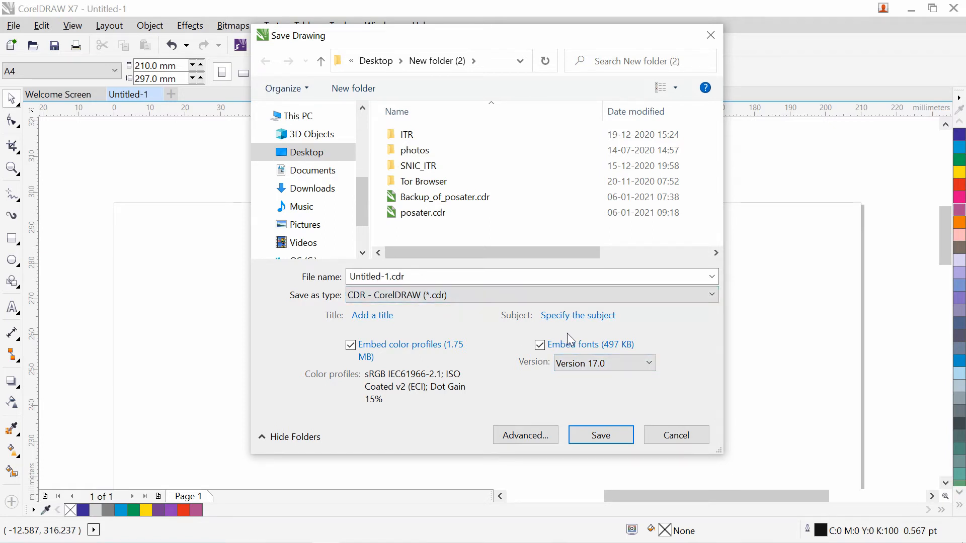
click(604, 365)
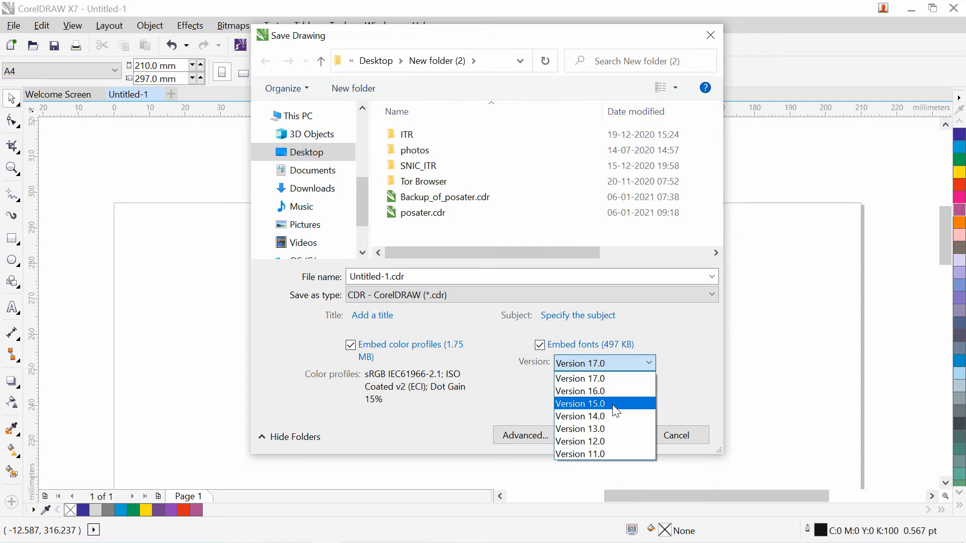
click(485, 349)
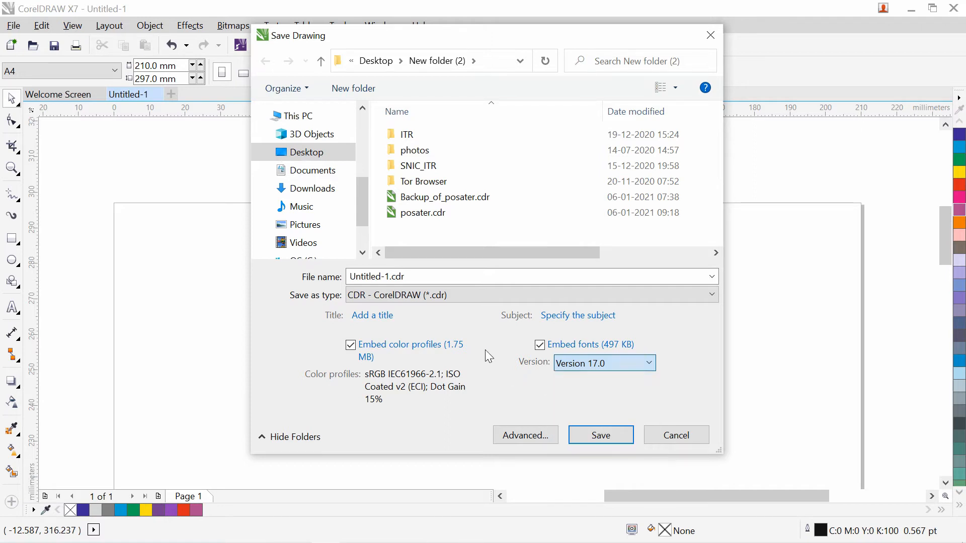
click(316, 160)
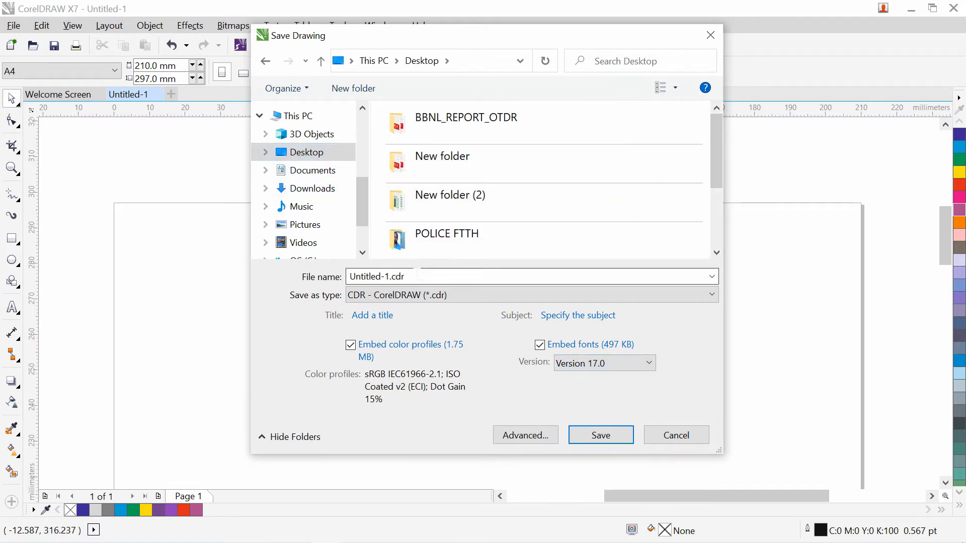
click(419, 275)
text(teset)
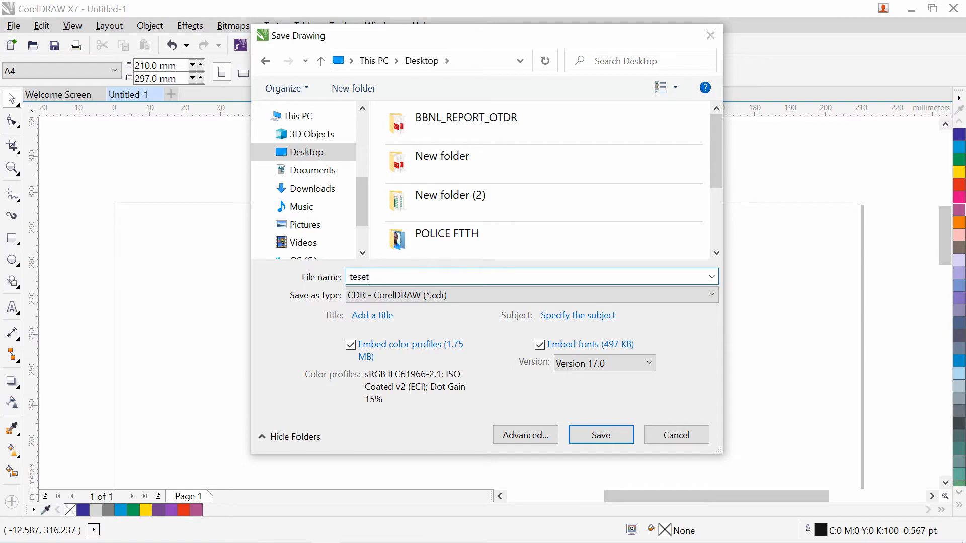
key(ctrl+a)
text(test)
click(586, 434)
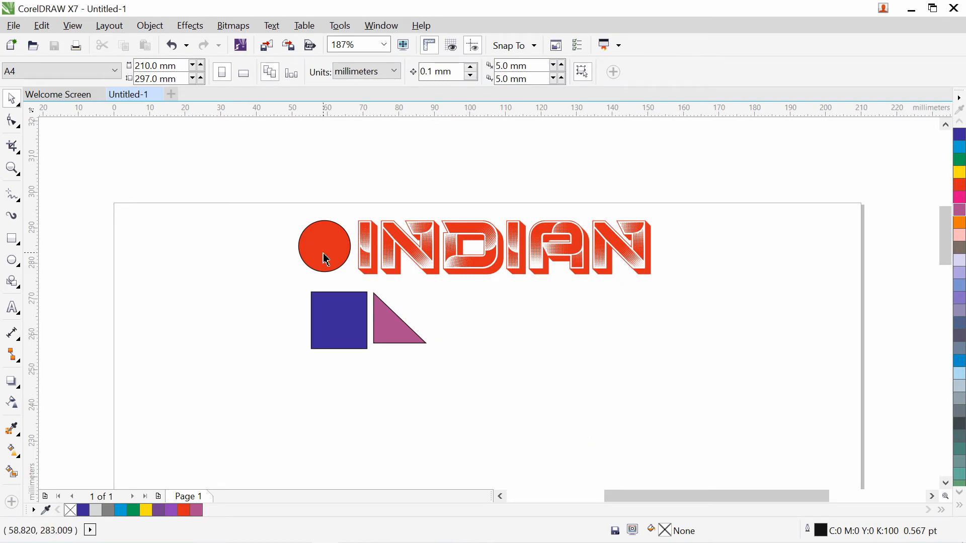
- Reposition the red circle, blue square and triangle across the page
drag(323, 255, 259, 258)
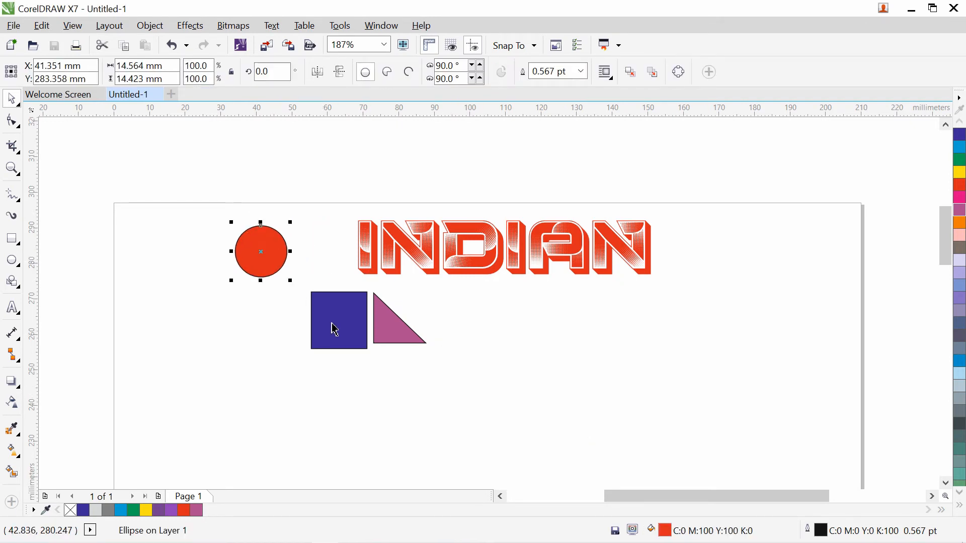
drag(334, 328, 258, 326)
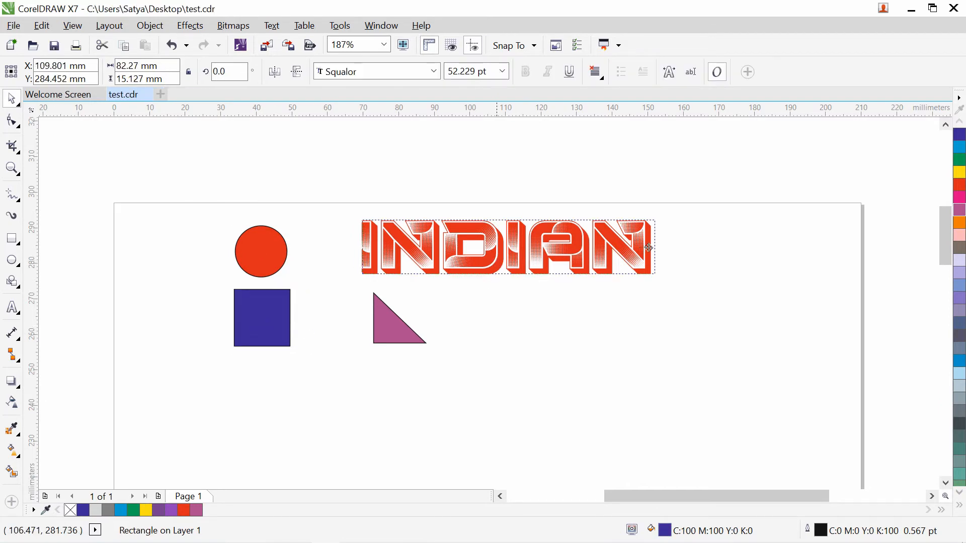
key(shift+Right)
key(shift+Right)
key(shift+Right)
key(shift+Right)
key(shift+Right)
key(shift+Right)
key(shift+Right)
key(shift+Right)
key(shift+Right)
key(shift+Right)
key(shift+Right)
key(shift+Right)
key(shift+Right)
key(shift+Right)
key(shift+Right)
key(shift+Right)
key(shift+Right)
key(shift+Right)
key(shift+Right)
key(shift+Right)
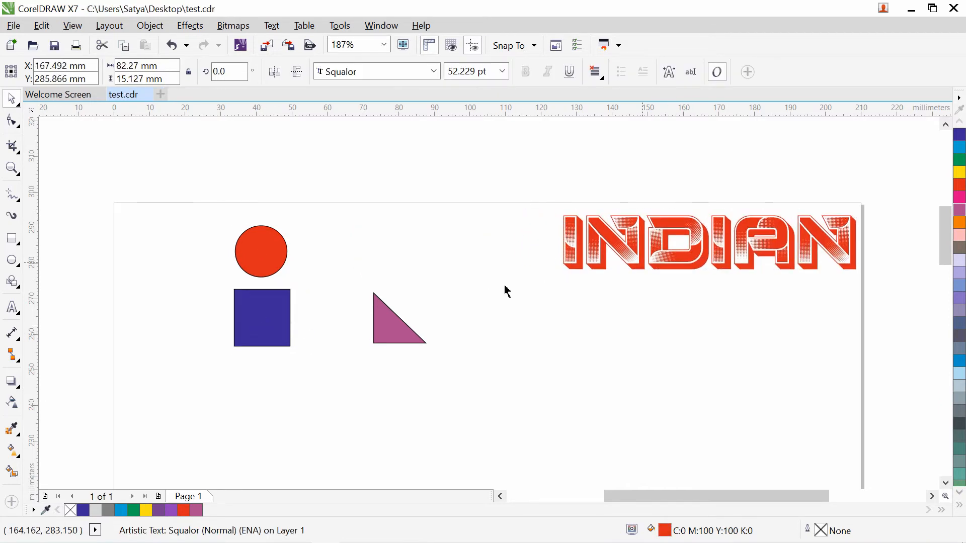
drag(275, 258, 356, 255)
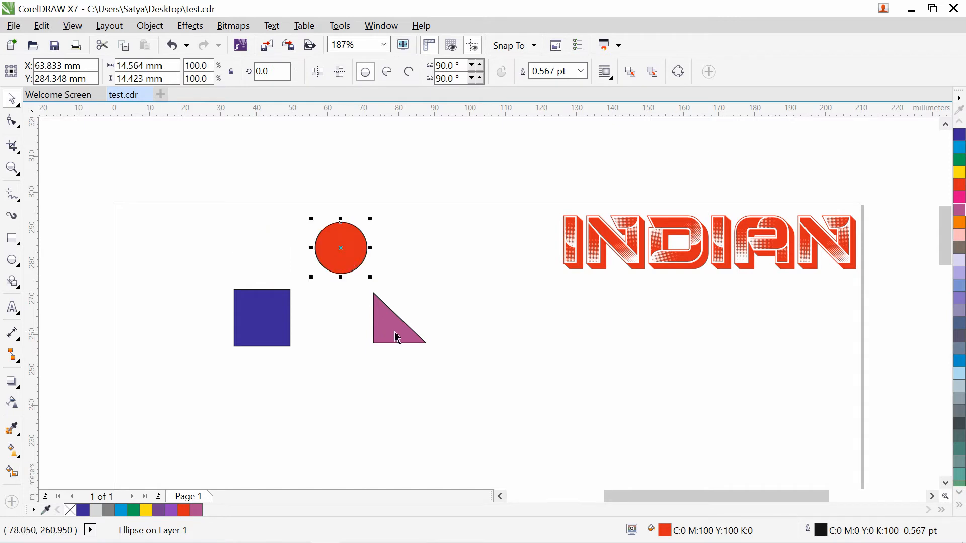
drag(395, 334, 458, 336)
- Butt the blue square against the circle's left side and select both shapes
drag(270, 324, 295, 233)
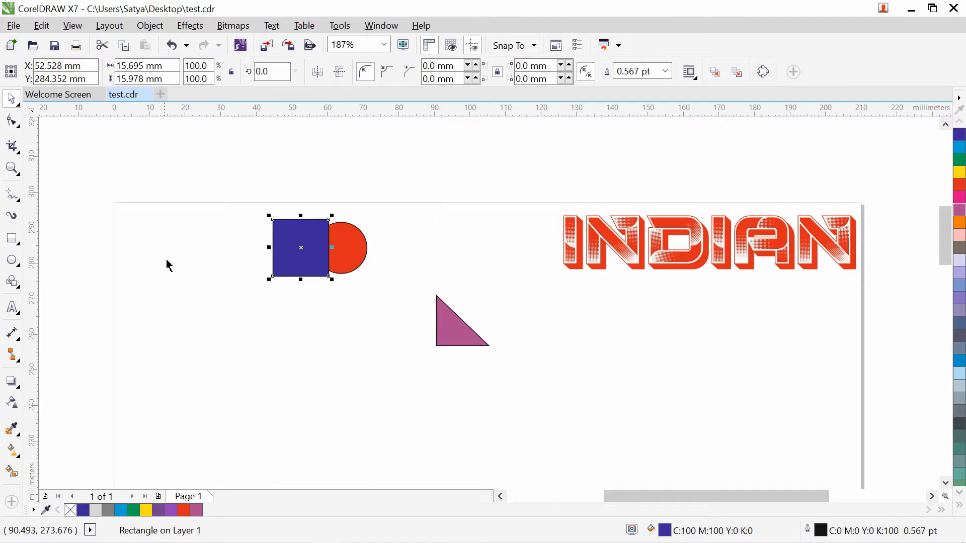
click(249, 220)
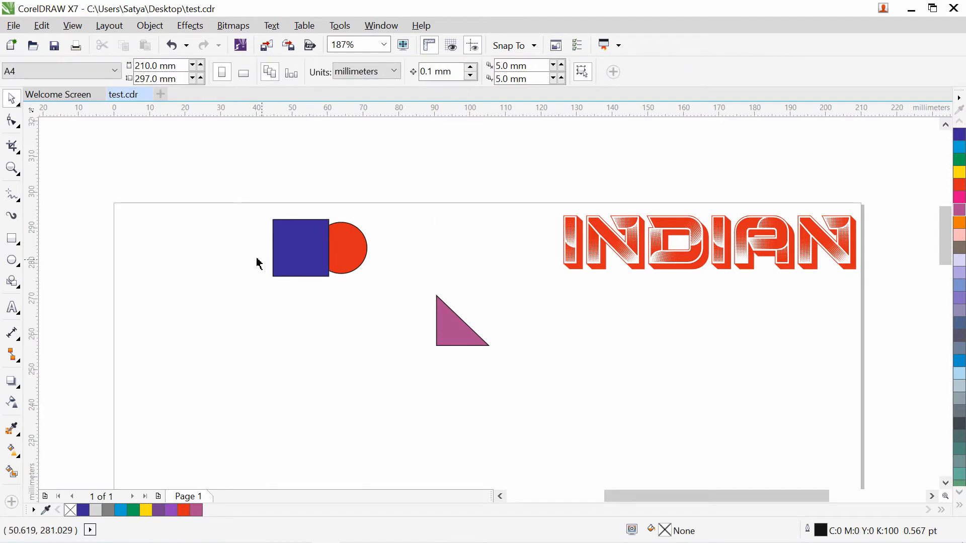
drag(254, 212, 391, 300)
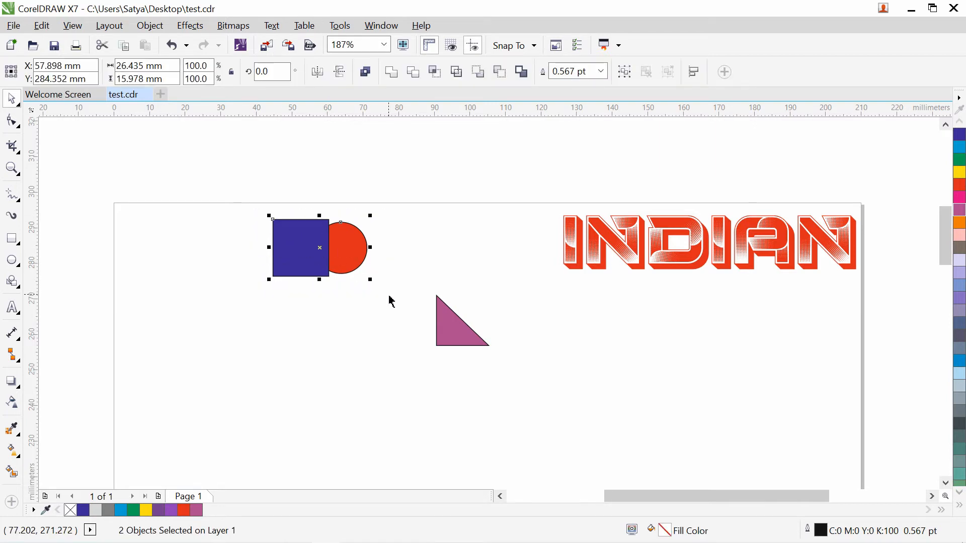
- Weld the square and circle into one red shape, then enlarge it by about half
click(395, 79)
click(326, 364)
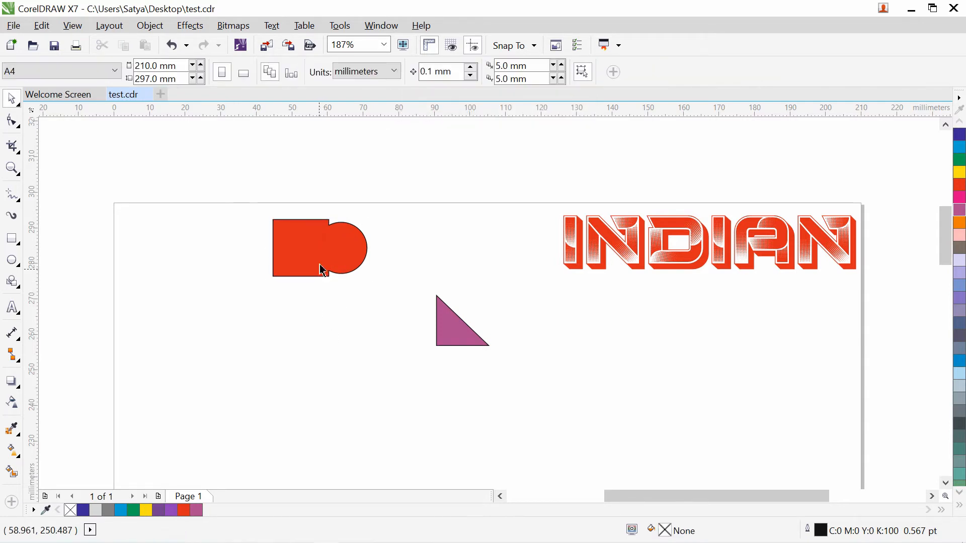
drag(324, 270, 300, 266)
click(276, 421)
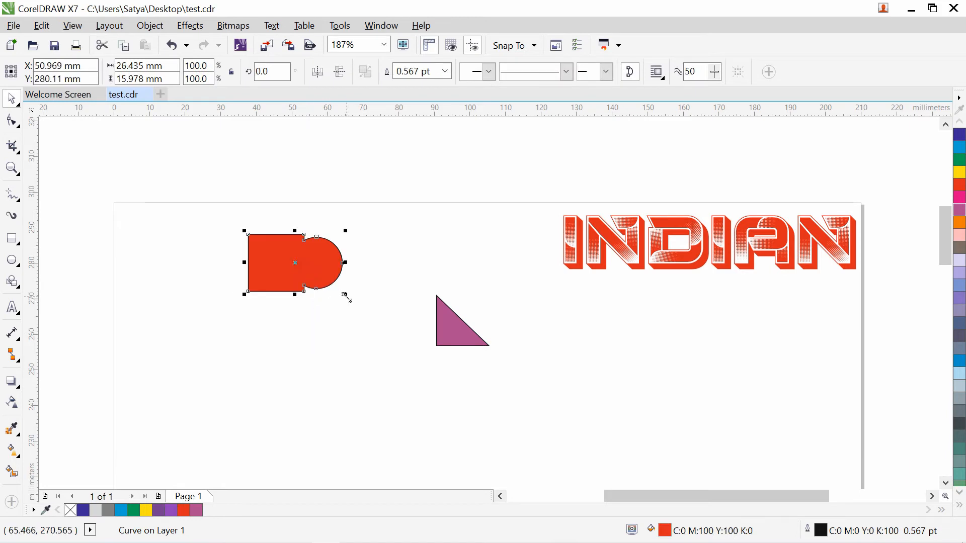
drag(346, 297, 396, 330)
click(345, 423)
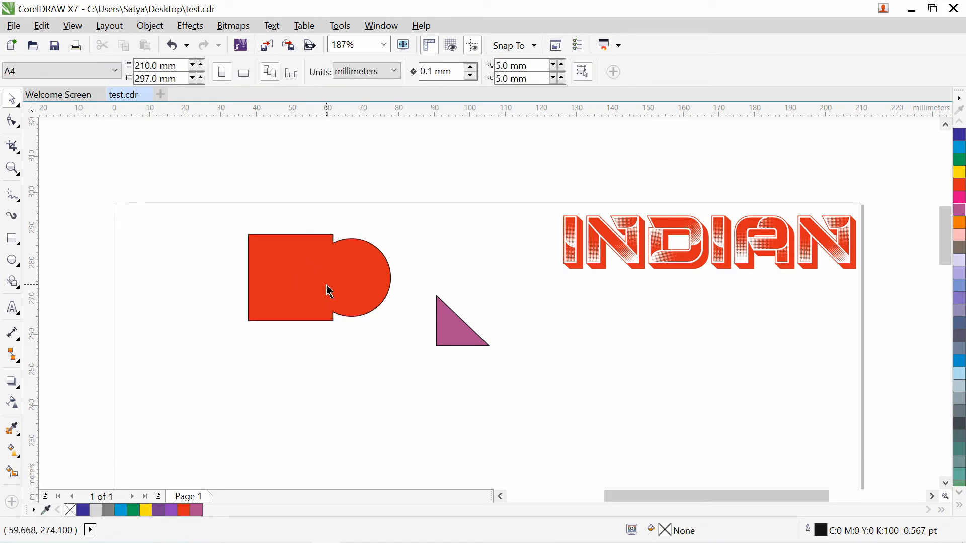
- Rotate the purple triangle to point right and place it against the rounded end
click(453, 330)
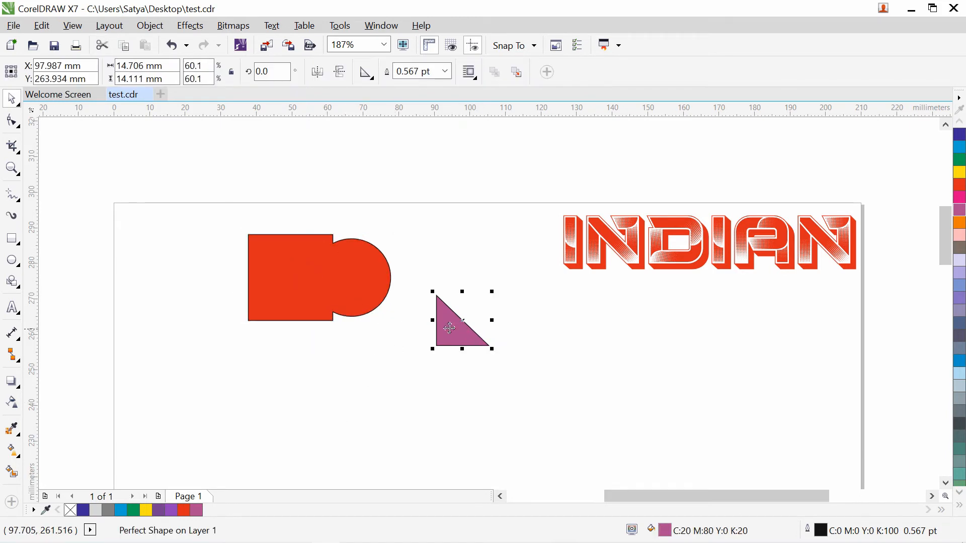
click(444, 327)
drag(495, 294, 386, 328)
click(419, 370)
drag(471, 317, 398, 275)
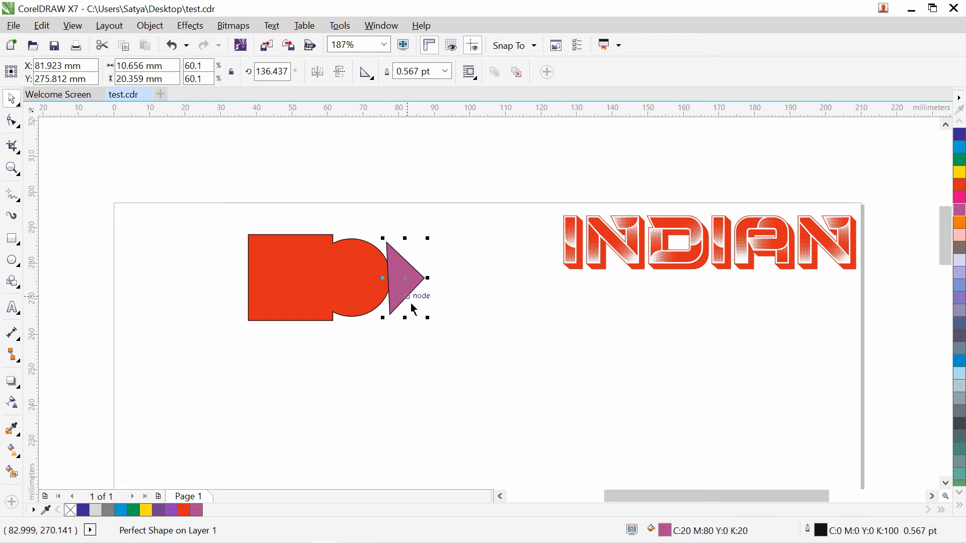
click(404, 283)
drag(431, 318, 429, 319)
- Weld the triangle into the red shape to form a single curve
click(422, 383)
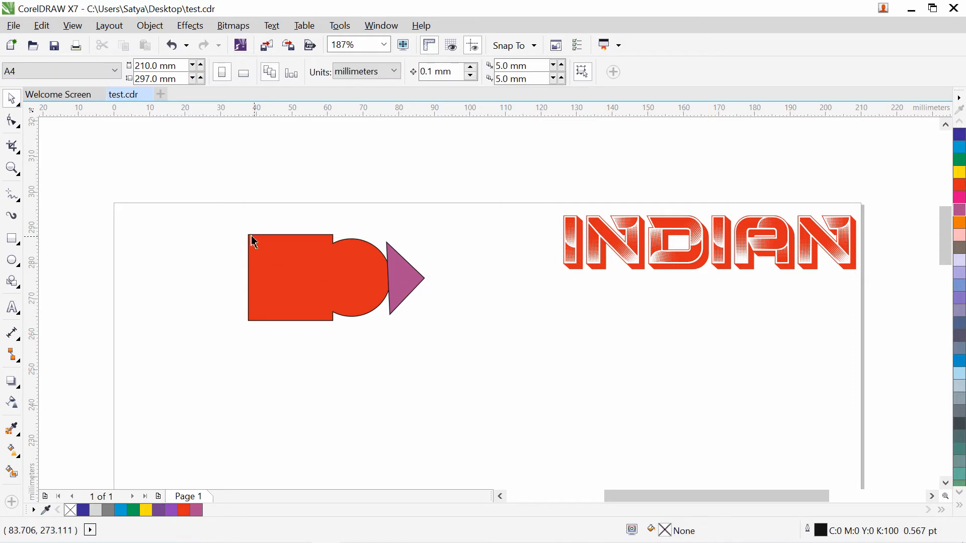
drag(203, 223, 528, 412)
click(390, 73)
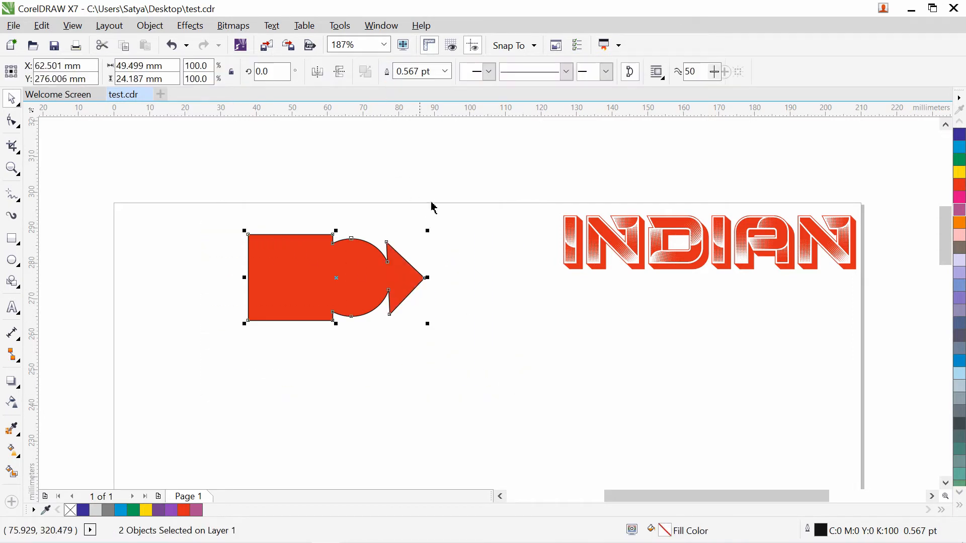
click(496, 391)
- Rotate the welded shape about 90° so its point faces up like a tower
click(345, 291)
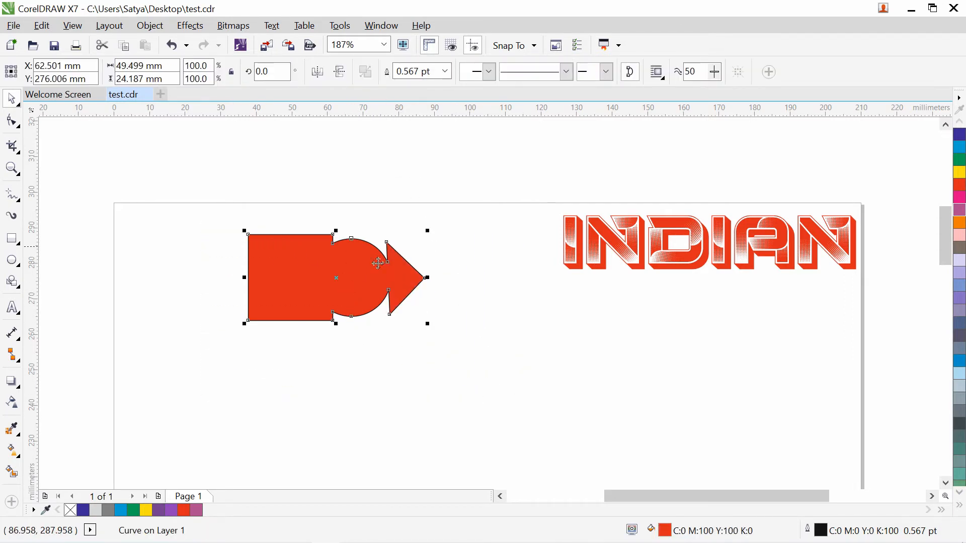
click(355, 276)
click(349, 178)
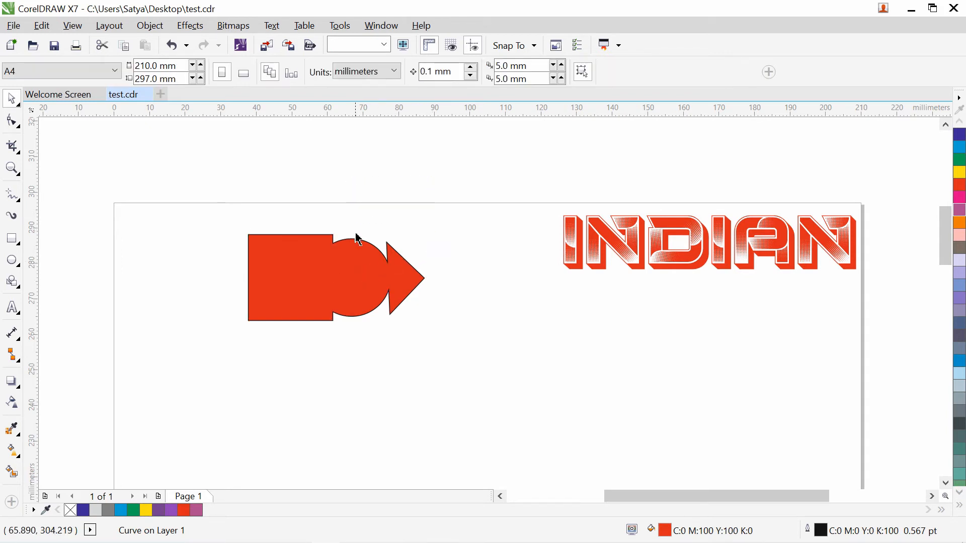
click(343, 284)
click(375, 276)
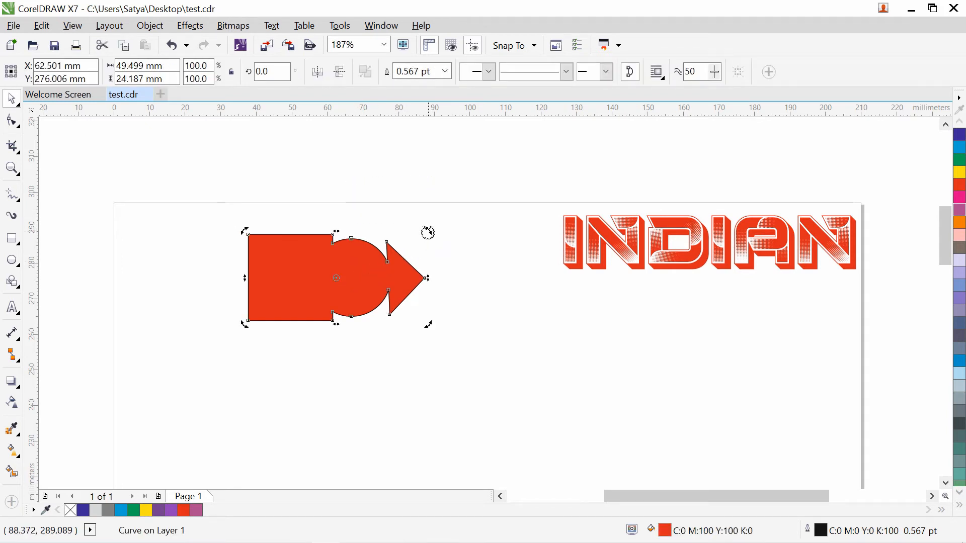
drag(428, 232, 292, 187)
click(476, 384)
- Resize the tower shape and place it in the page's top-left corner
click(363, 291)
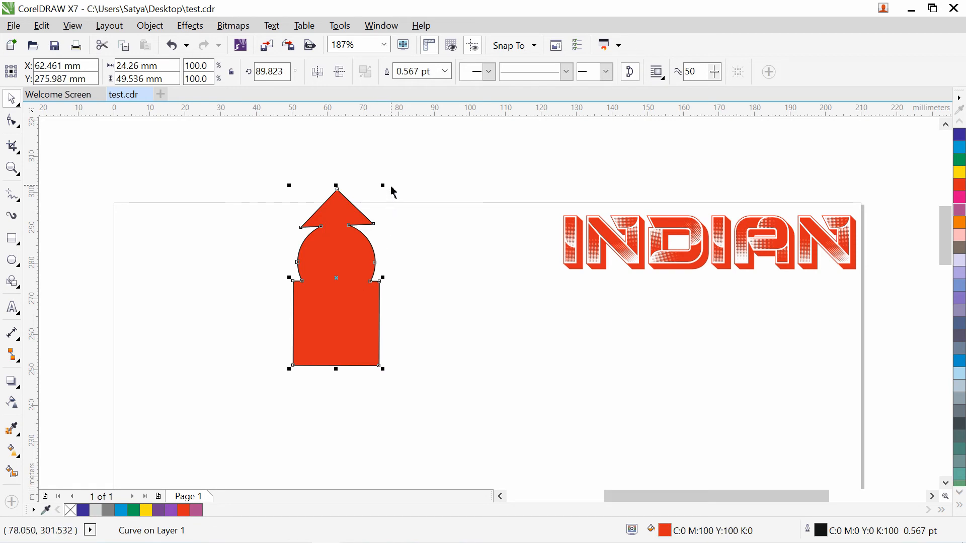
drag(384, 186, 343, 265)
click(420, 381)
drag(329, 327, 371, 269)
drag(386, 312, 468, 458)
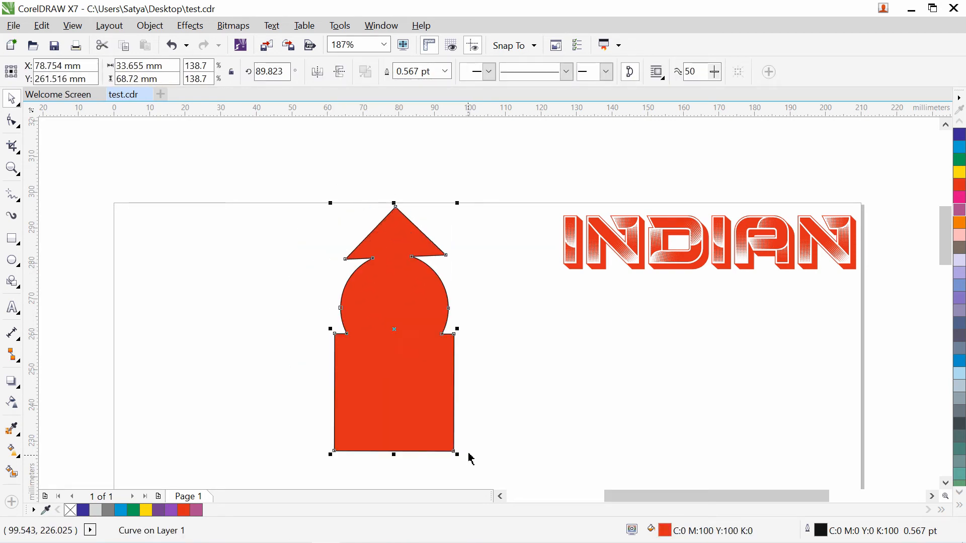
drag(410, 377, 395, 361)
drag(444, 187, 421, 270)
click(474, 411)
drag(363, 373, 348, 331)
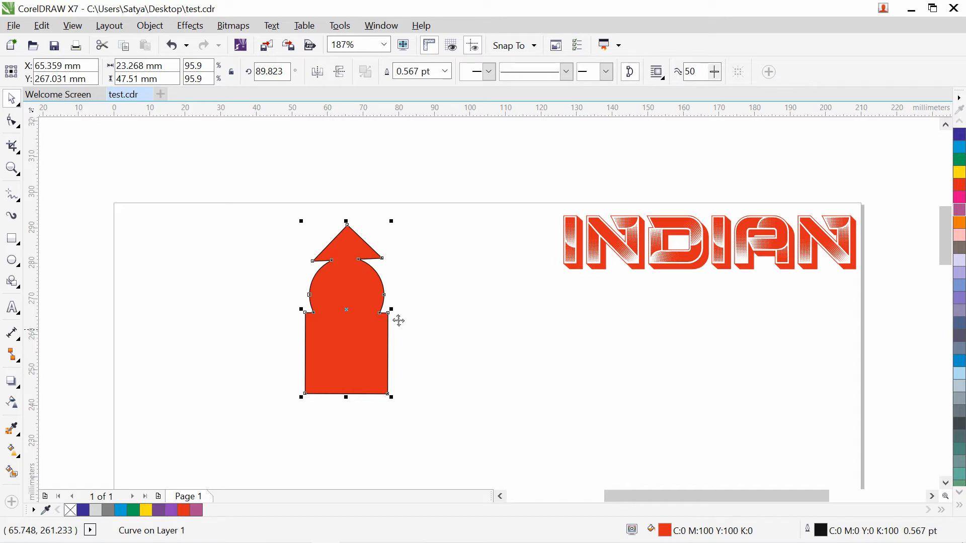
click(463, 328)
click(367, 305)
drag(361, 296, 178, 280)
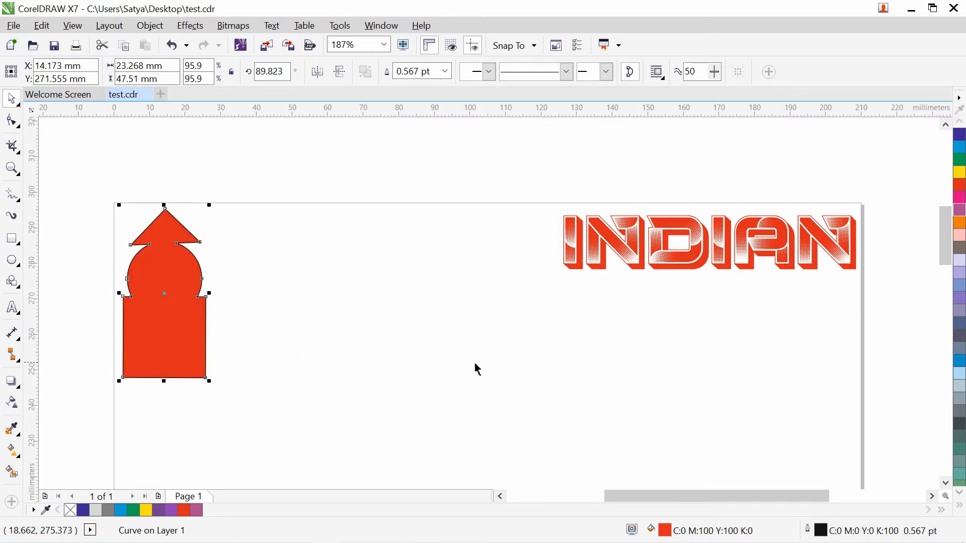
- Move the INDIAN text left beside the tower icon
click(591, 317)
drag(610, 238, 416, 236)
click(419, 367)
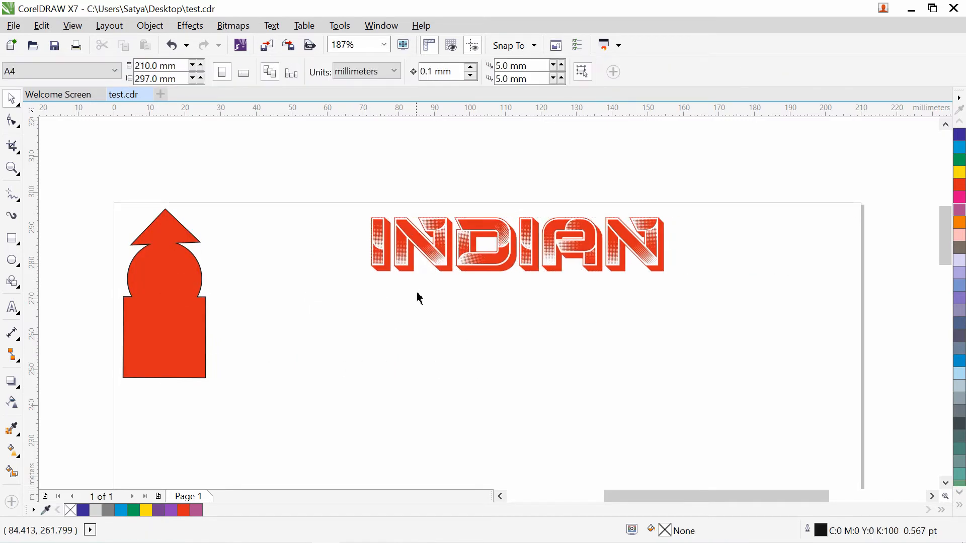
click(427, 253)
click(167, 329)
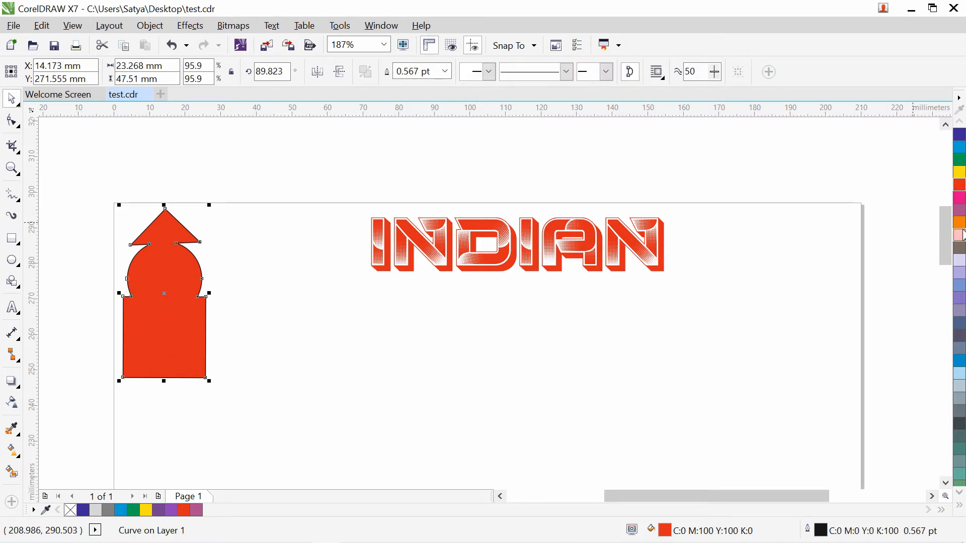
- Fill the tower icon blue (C:100 M:20 Y:0 K:0) and shift it slightly right
click(961, 235)
click(959, 298)
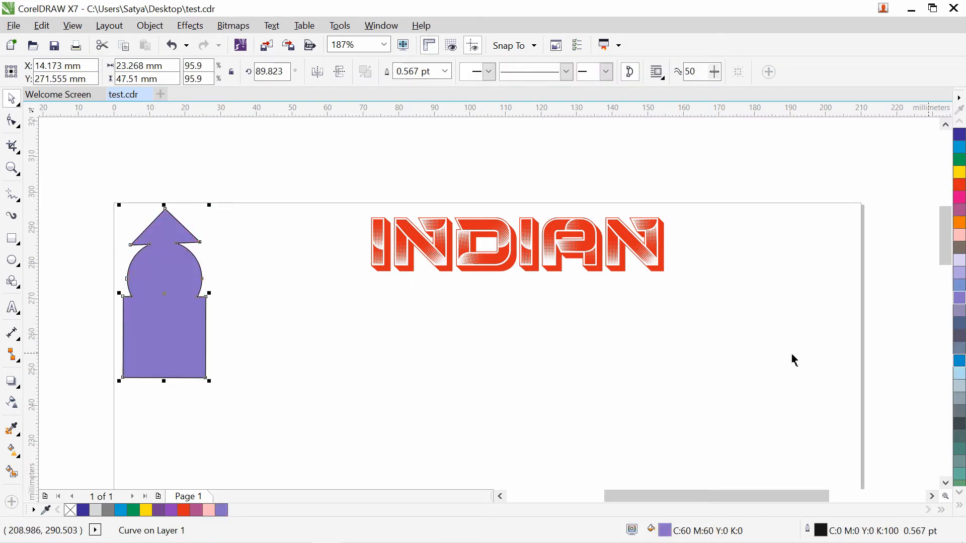
click(959, 361)
drag(175, 335, 262, 336)
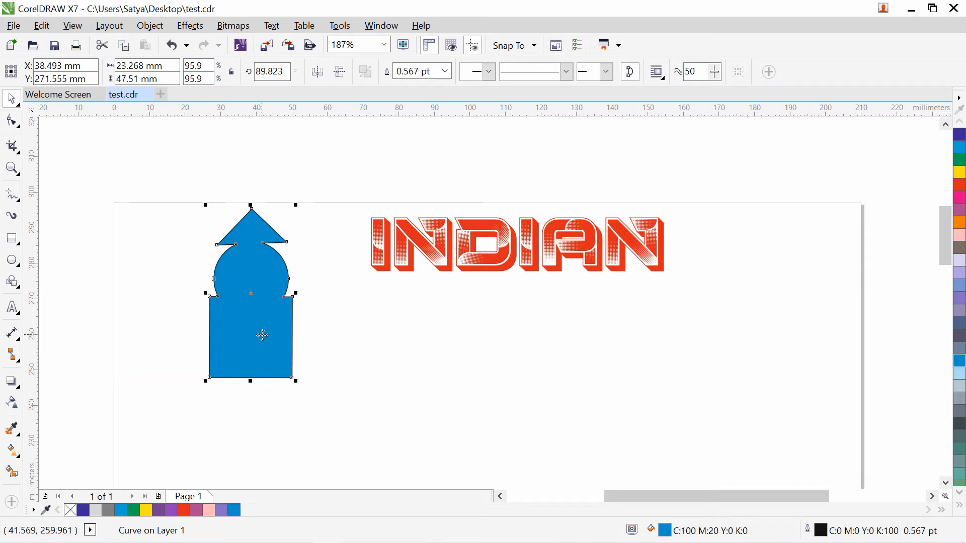
click(390, 351)
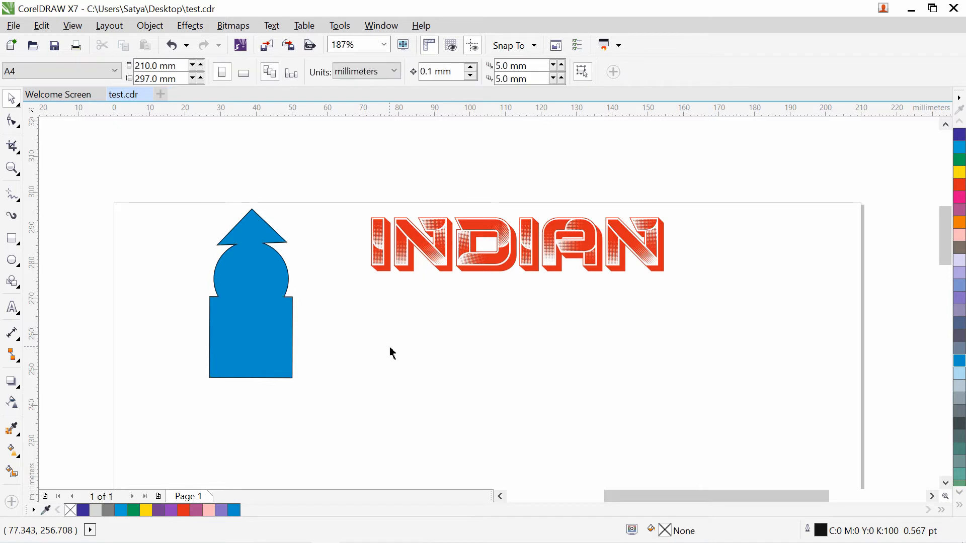
click(263, 303)
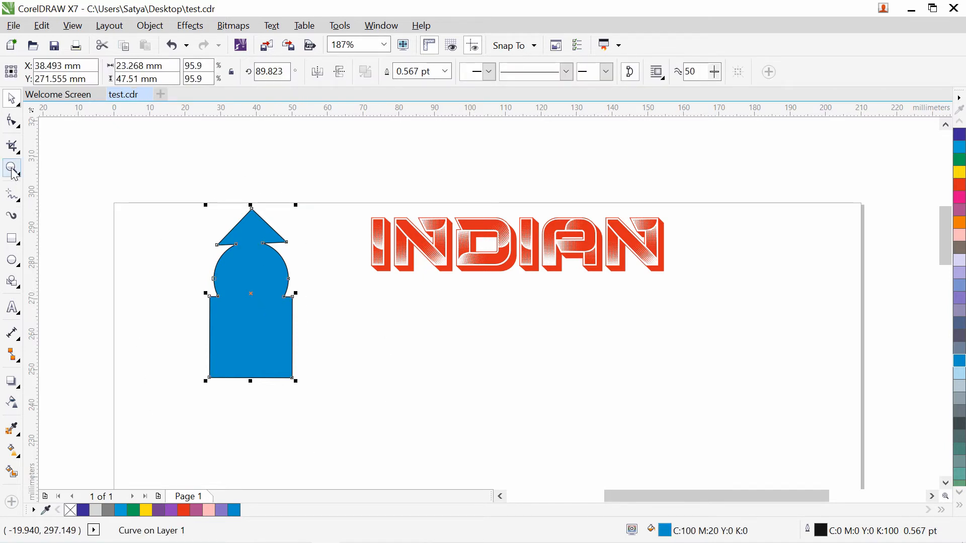
click(384, 346)
click(282, 322)
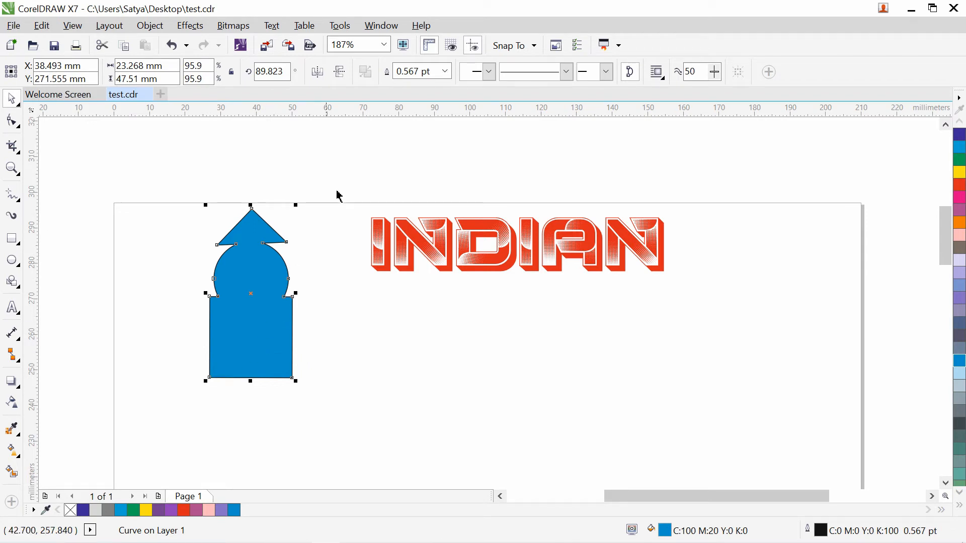
- Try removing the tower's outline, then restore a hairline outline
click(430, 77)
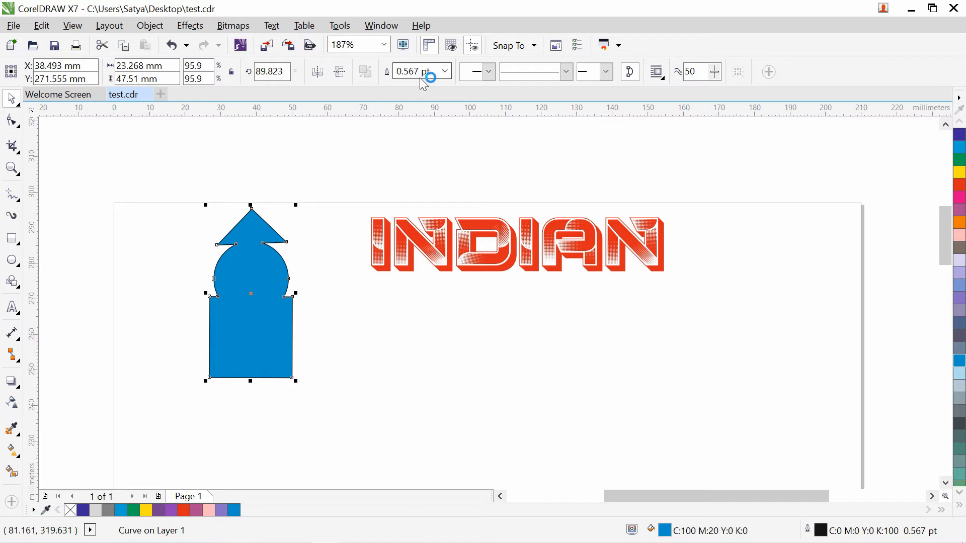
click(448, 75)
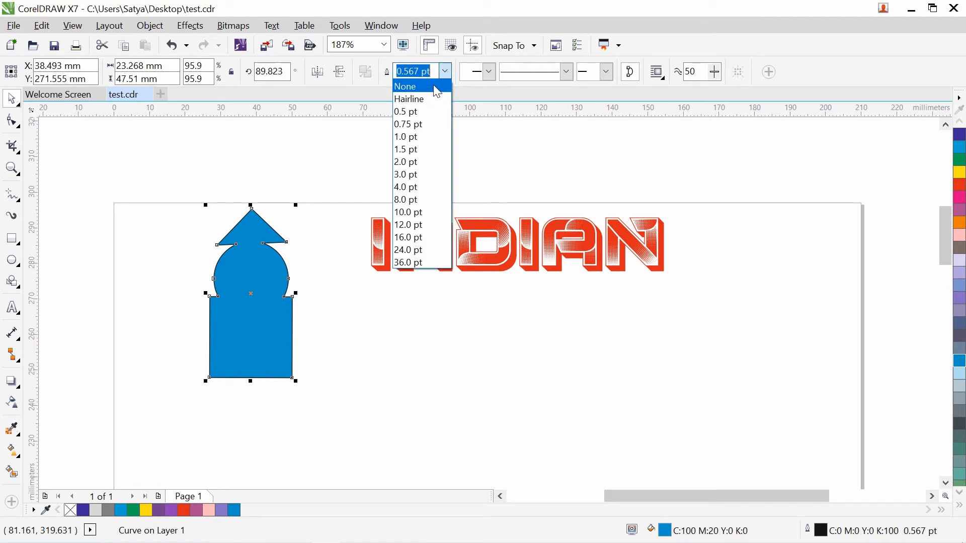
click(405, 86)
click(385, 208)
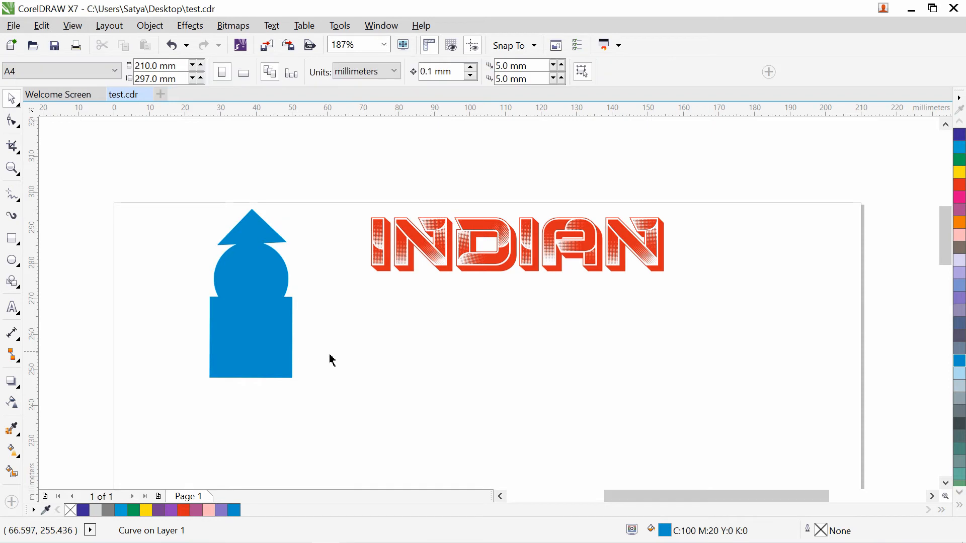
click(267, 330)
click(447, 73)
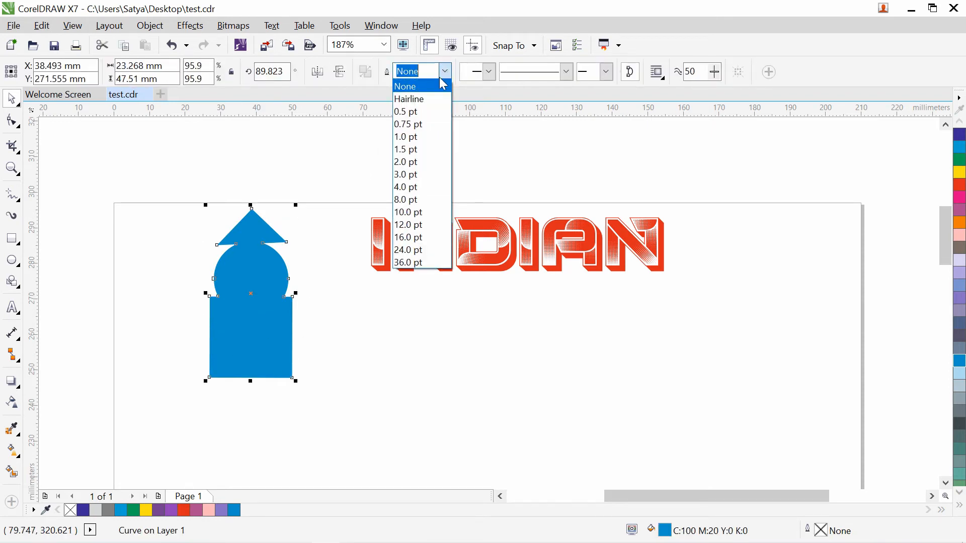
click(432, 97)
- Set the tower's outline width to 2.0 pt after trying 4.0 pt
click(334, 416)
click(227, 351)
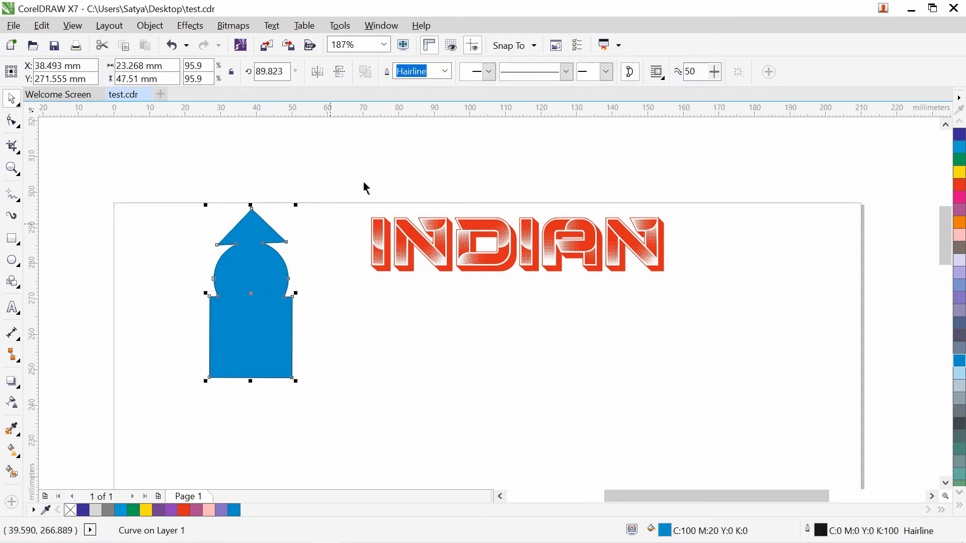
click(444, 71)
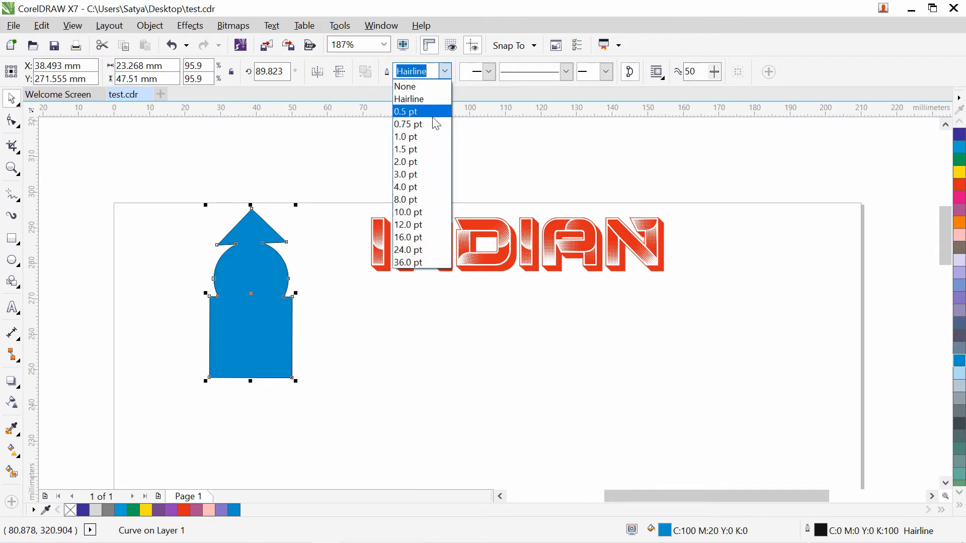
click(421, 188)
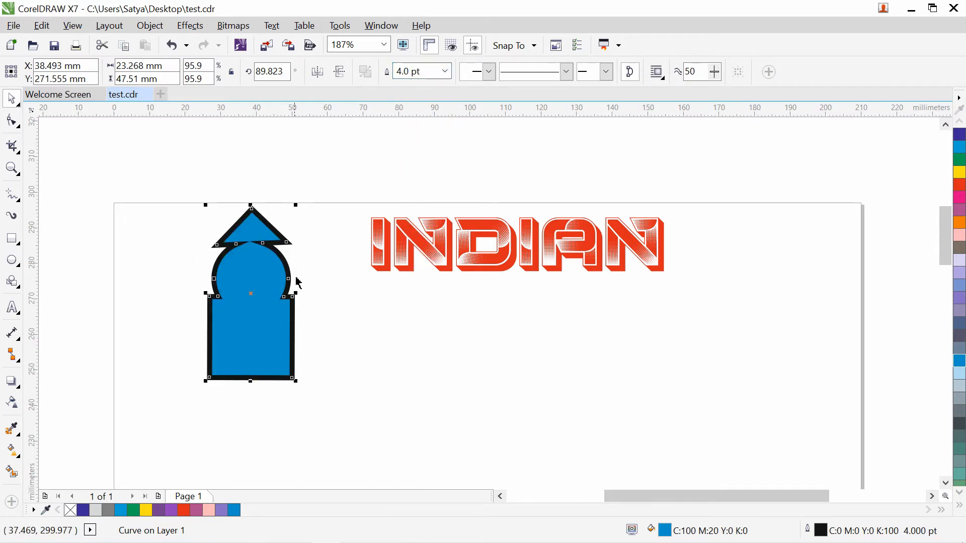
click(445, 71)
click(421, 160)
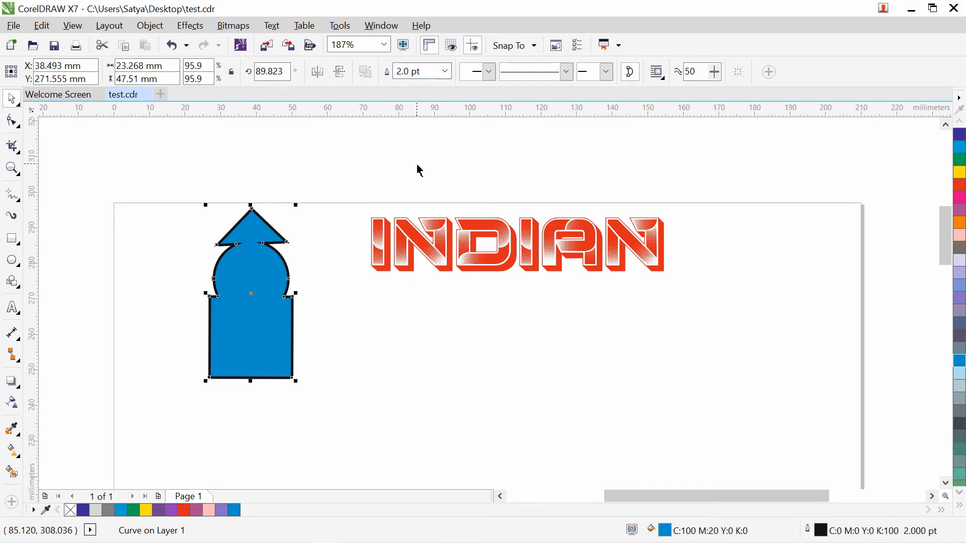
click(445, 71)
click(308, 176)
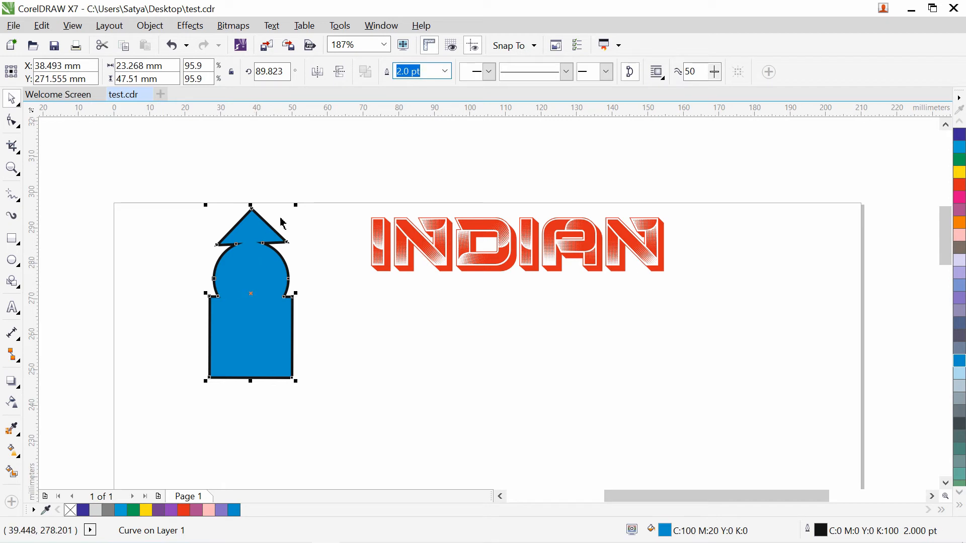
- Change the tower's outline colour to red in the Outline Pen dialog
double_click(820, 530)
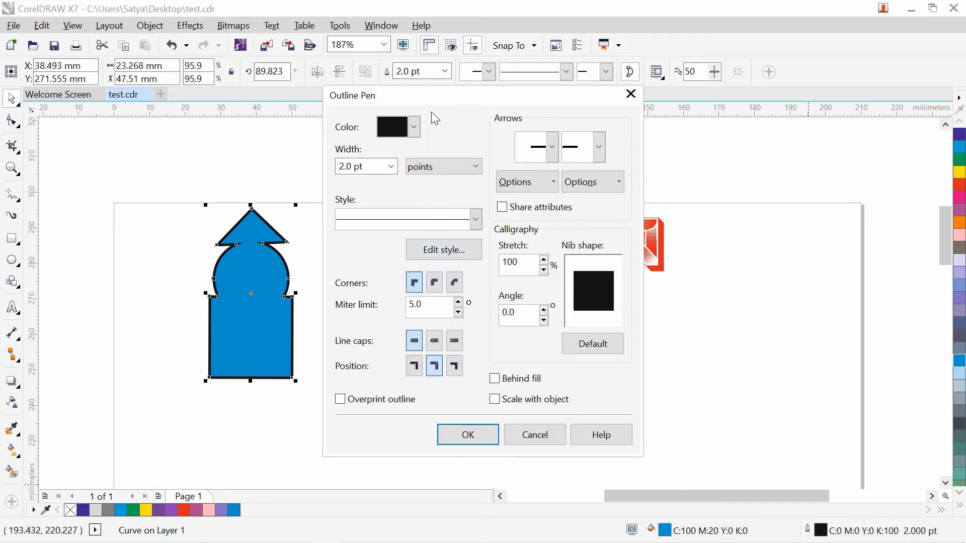
drag(429, 101, 557, 36)
click(522, 65)
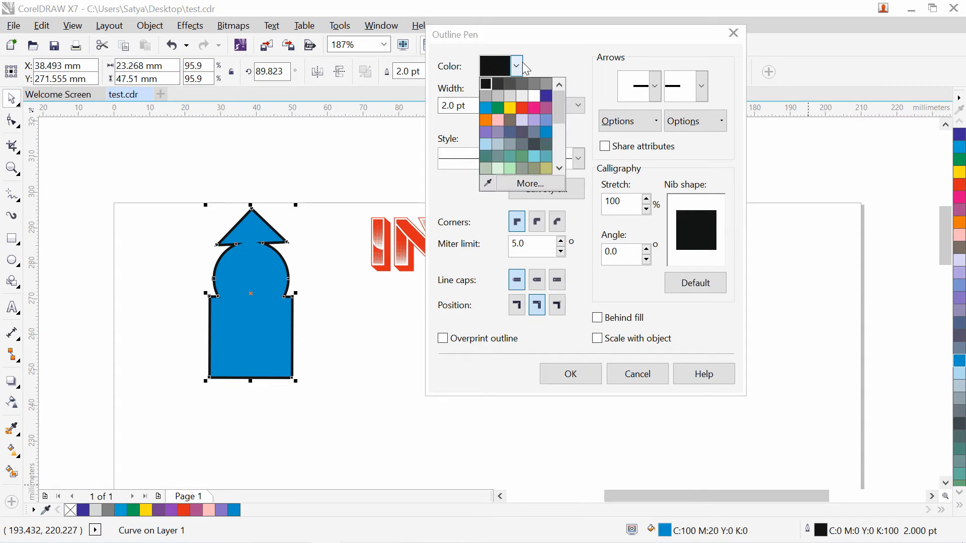
click(523, 110)
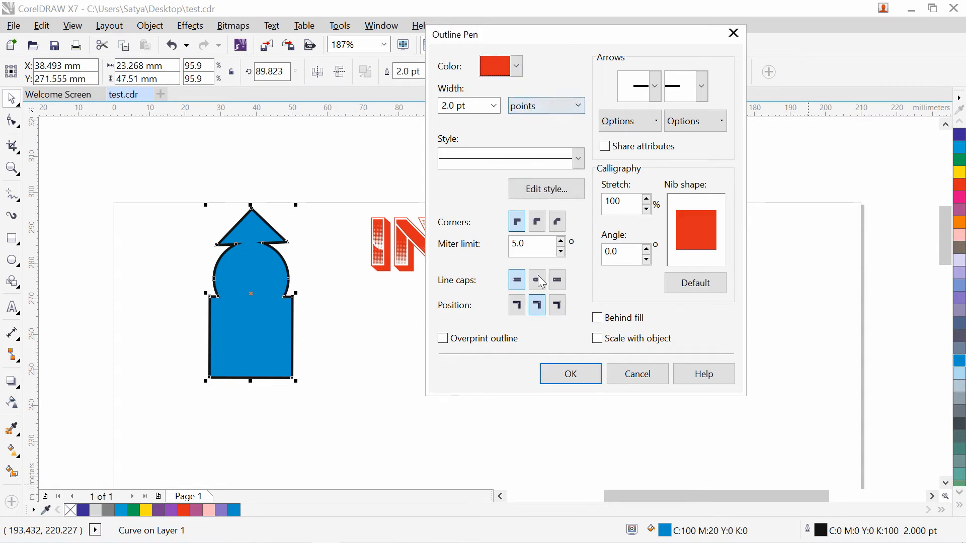
click(570, 374)
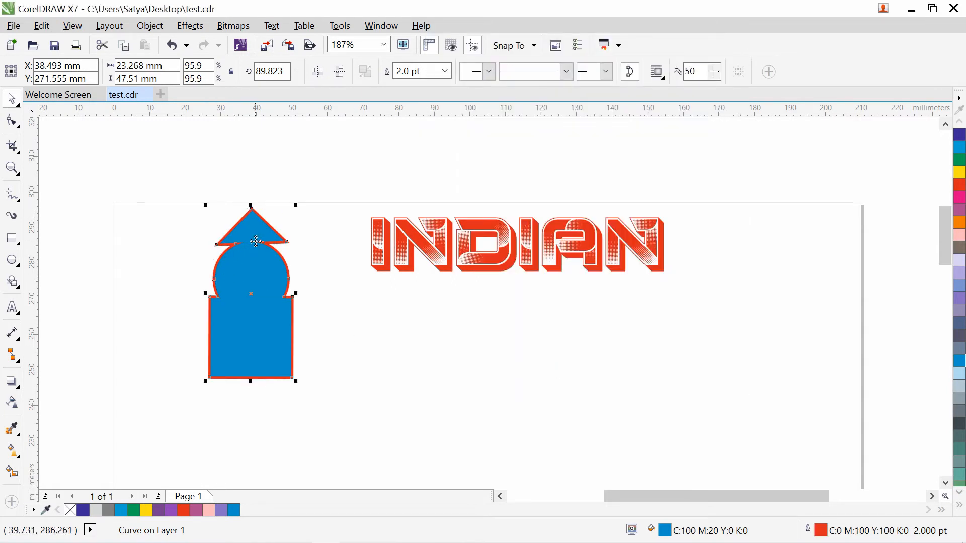
- Switch the tower's outline to a dotted line style
double_click(829, 531)
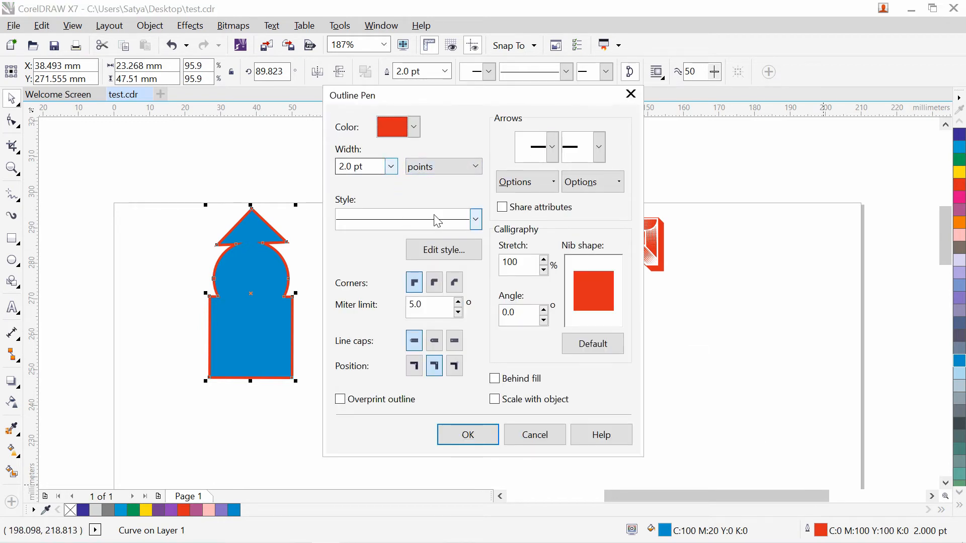
drag(475, 95, 582, 62)
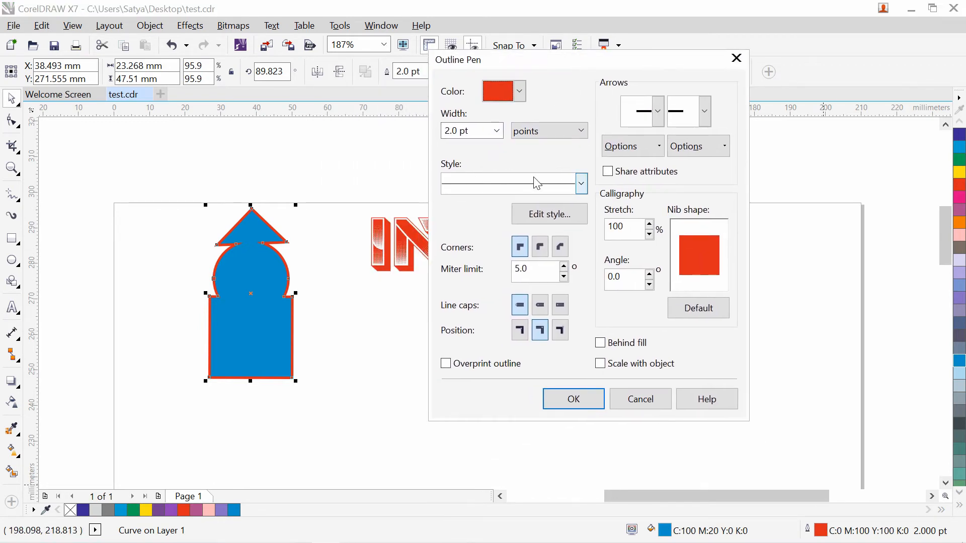
click(582, 184)
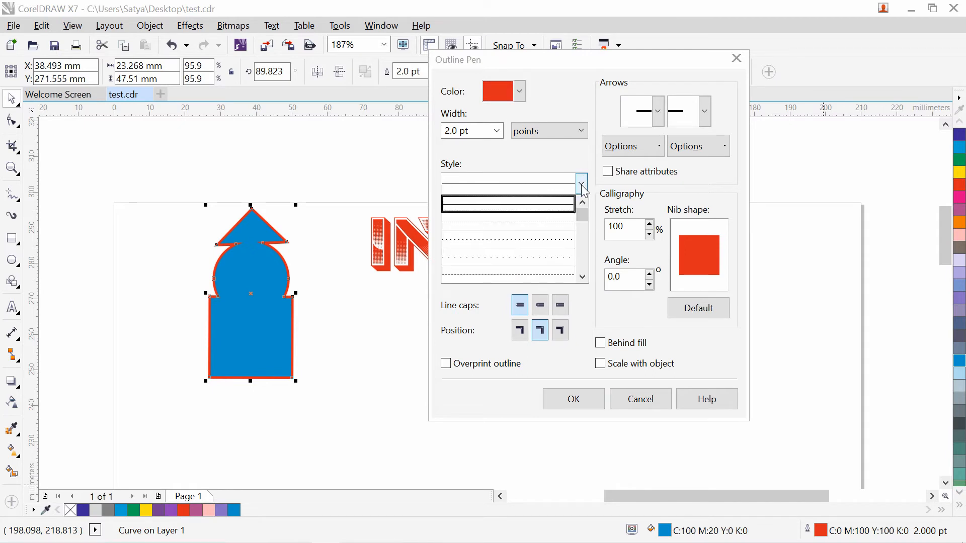
click(521, 237)
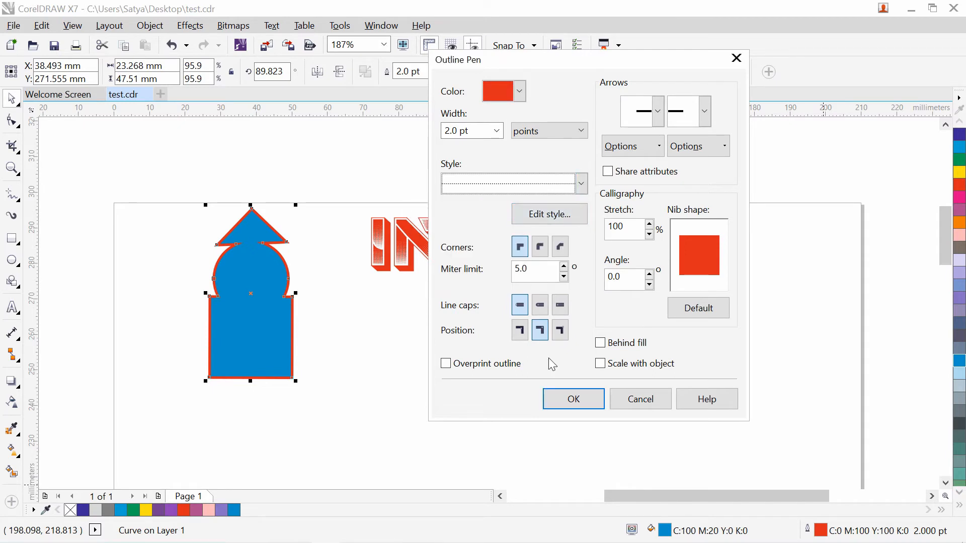
click(574, 399)
click(259, 382)
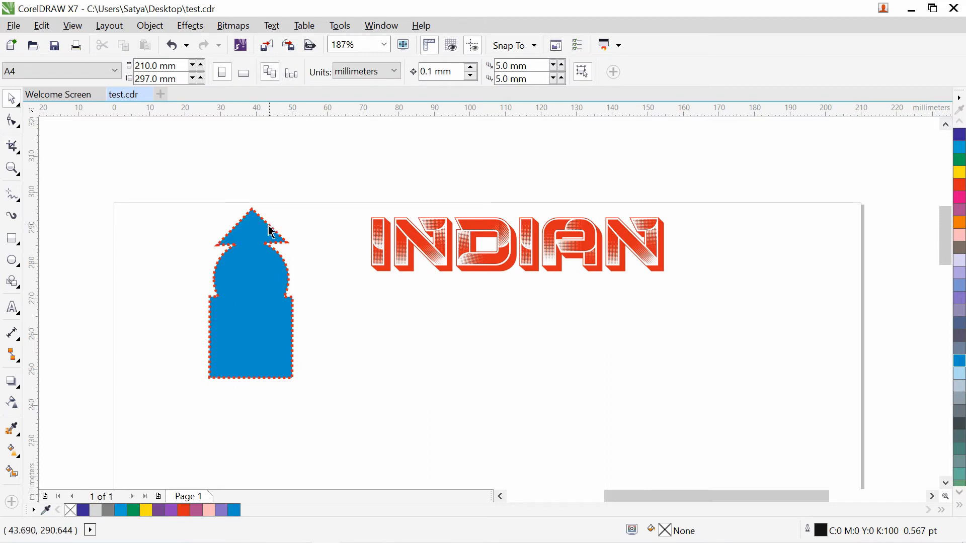
- Change the tower's outline colour to dark blue in the Outline Pen dialog
click(261, 301)
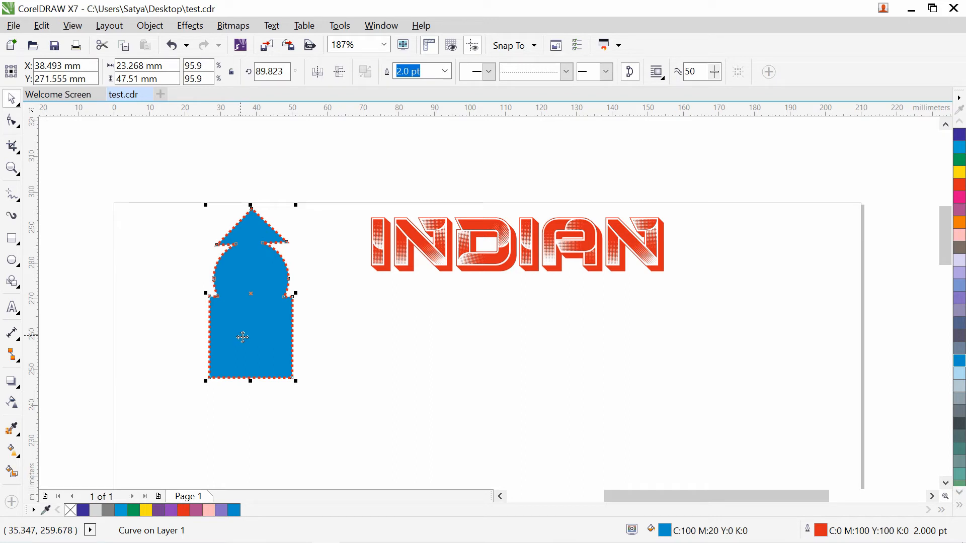
double_click(822, 531)
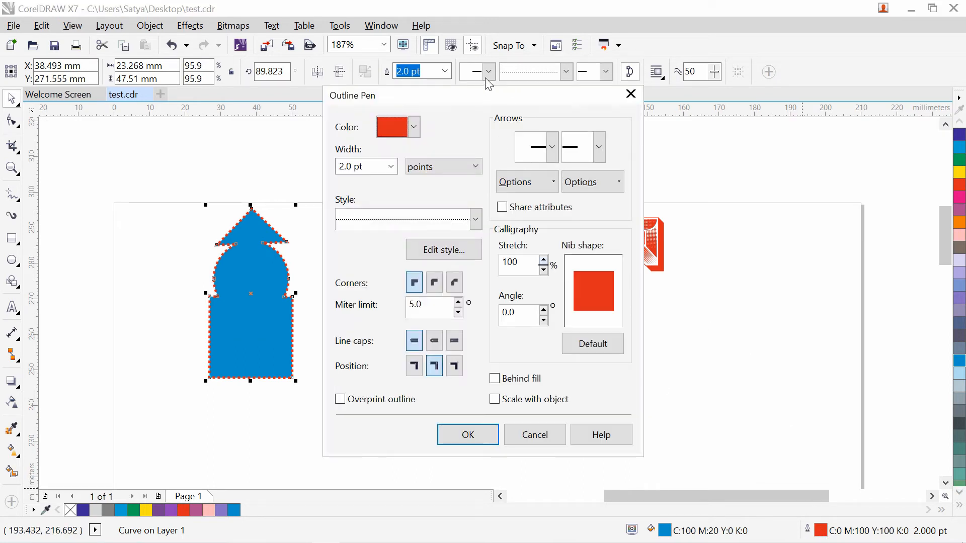
drag(486, 94, 568, 43)
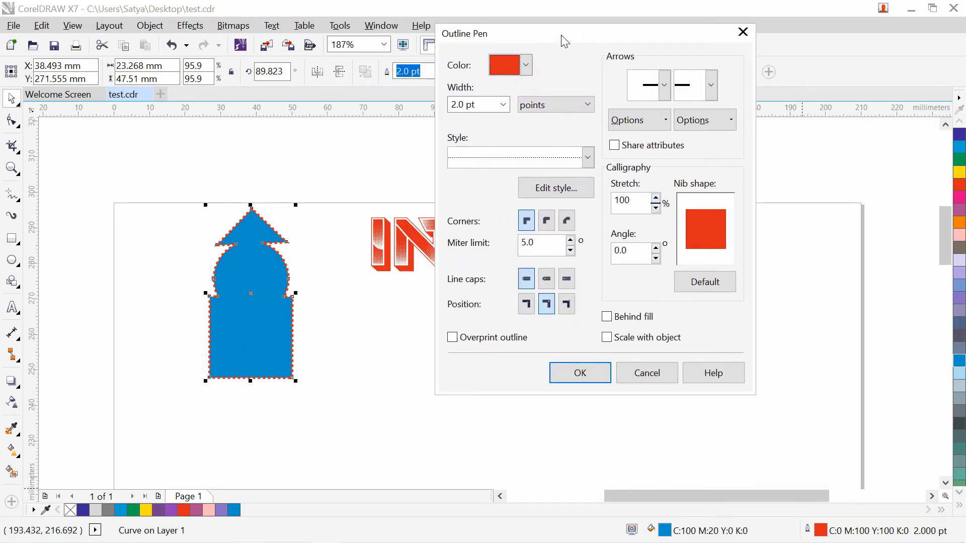
click(526, 65)
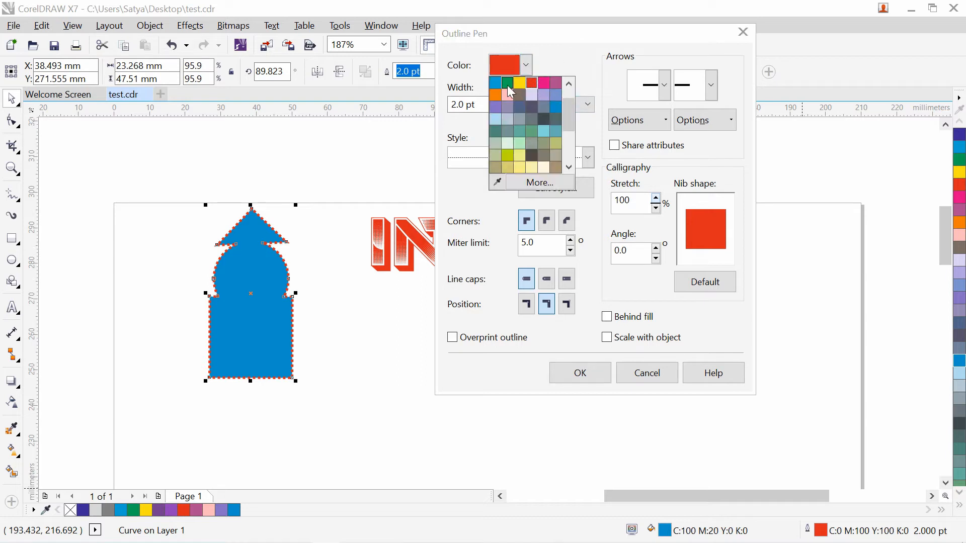
scroll(558, 101, down, 2)
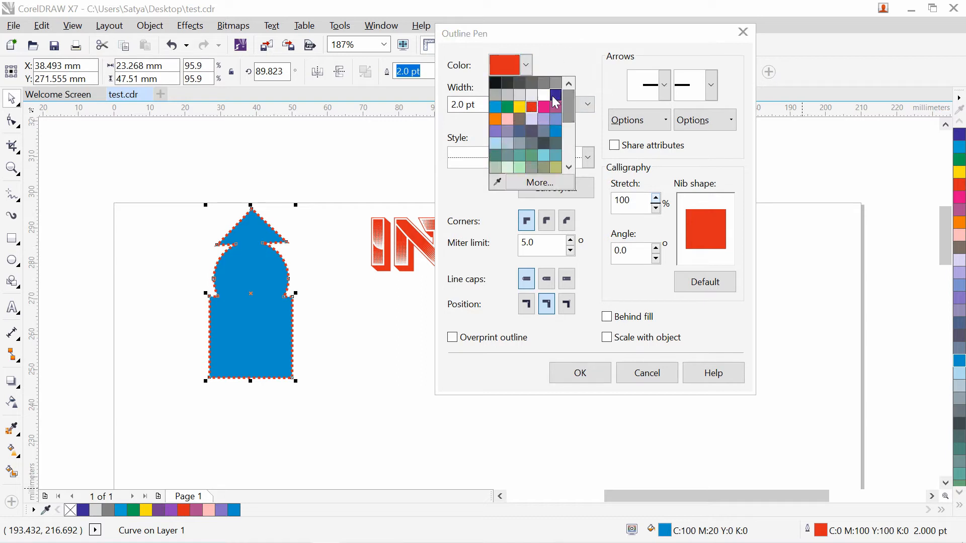
click(556, 95)
- Make the outline a solid line with rounded corners and apply it
click(588, 158)
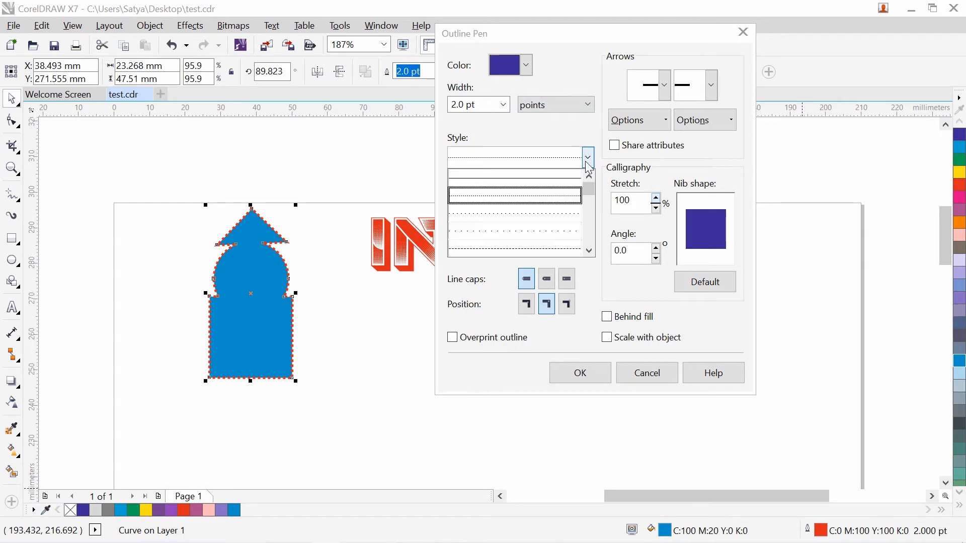
scroll(592, 227, down, 2)
scroll(592, 237, down, 2)
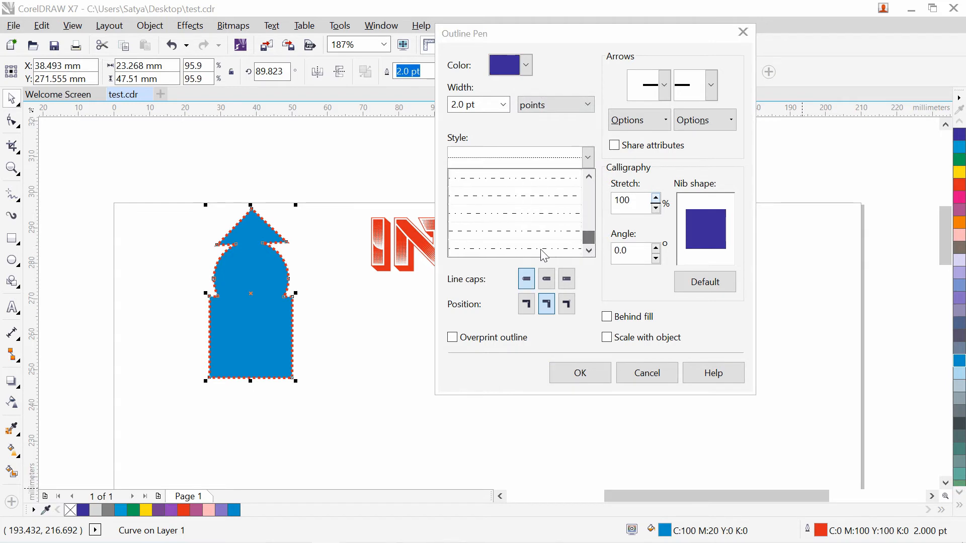
drag(587, 238, 586, 190)
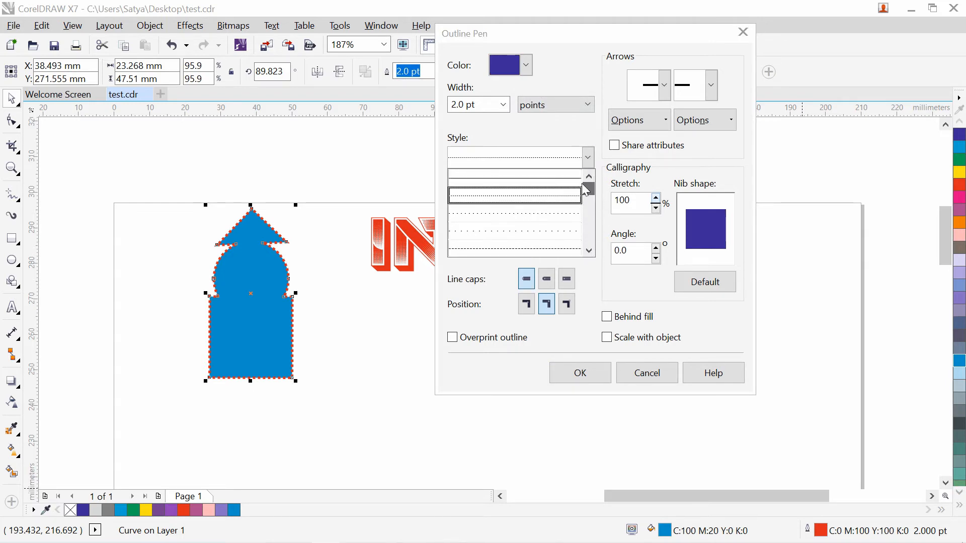
click(548, 179)
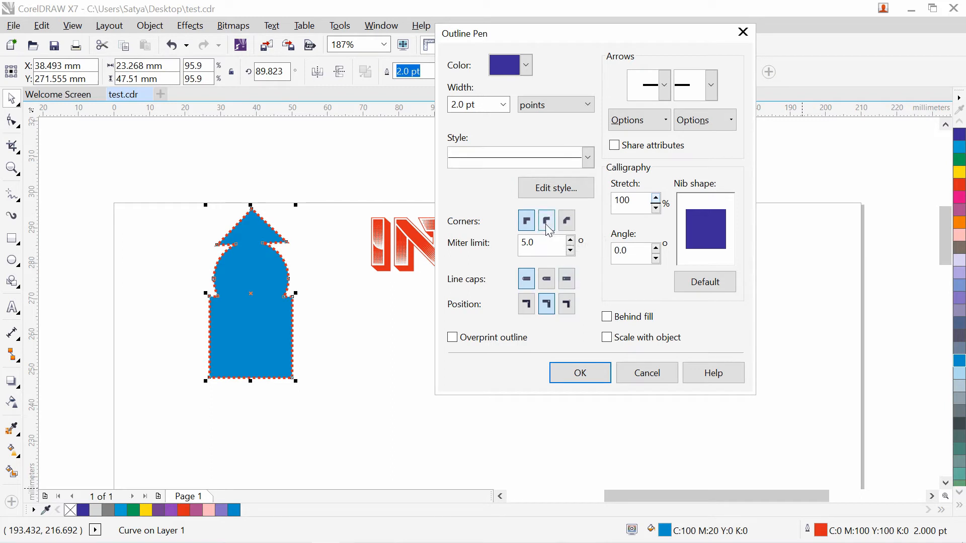
click(547, 226)
click(572, 223)
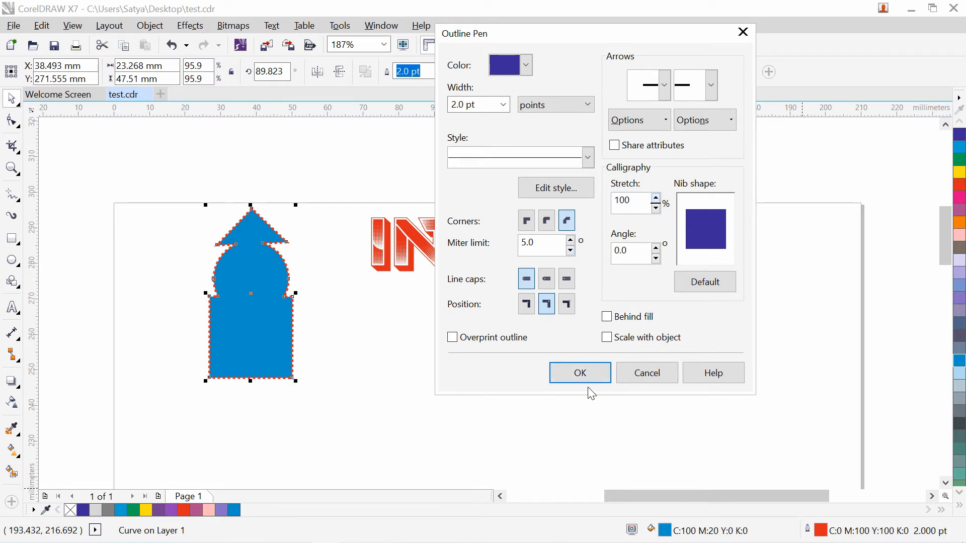
click(582, 373)
click(434, 359)
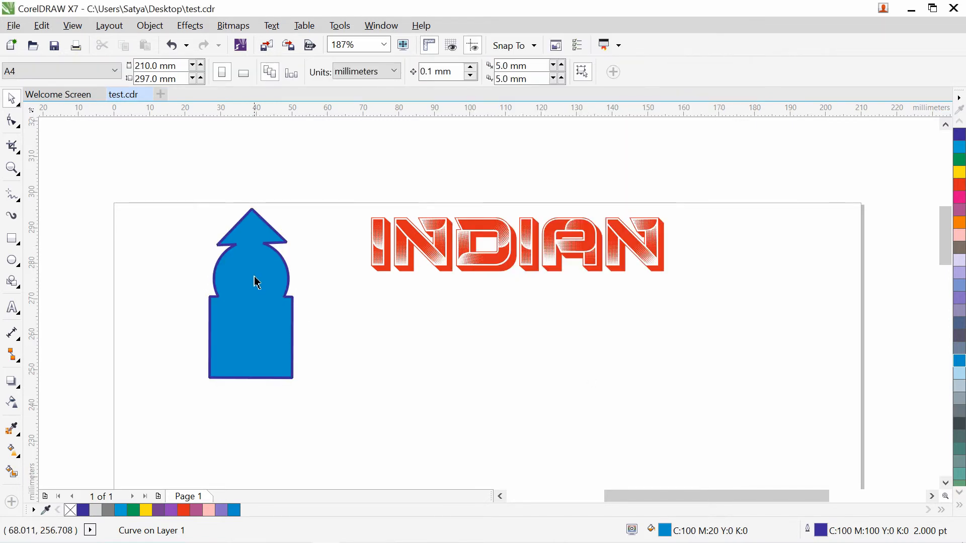
- Move the blue tower icon to the page's left edge at X 12.476 mm, Y 272.121 mm
click(12, 168)
drag(234, 203, 291, 239)
right_click(415, 266)
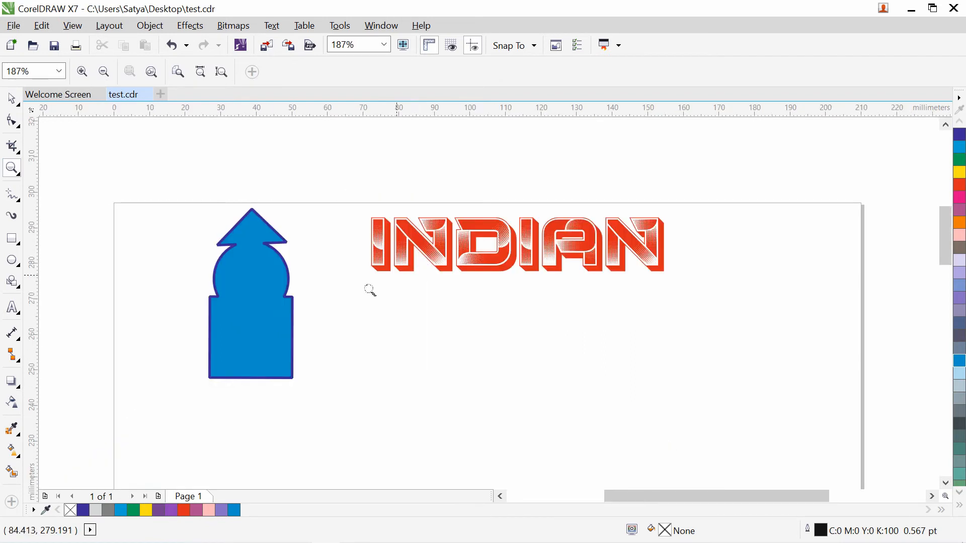
click(12, 98)
click(257, 334)
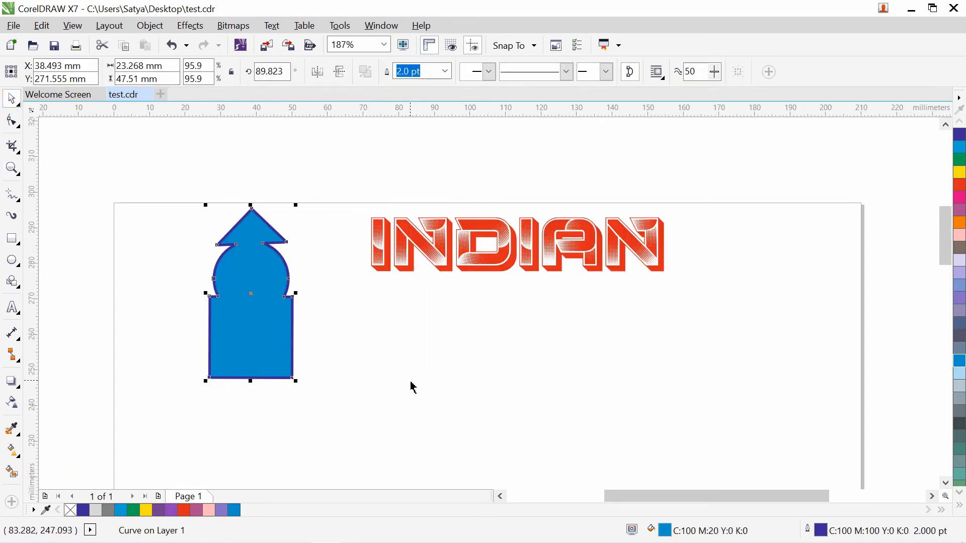
drag(276, 341, 287, 342)
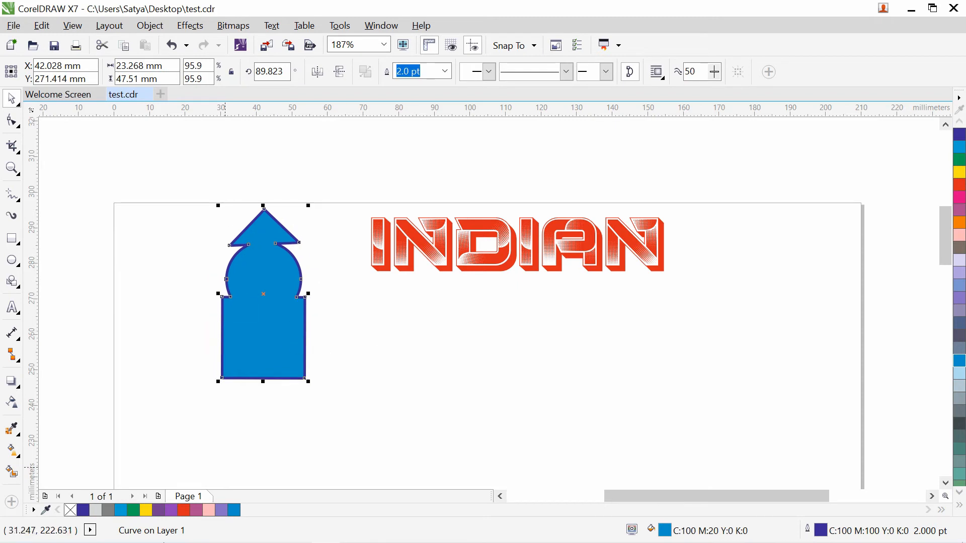
click(698, 363)
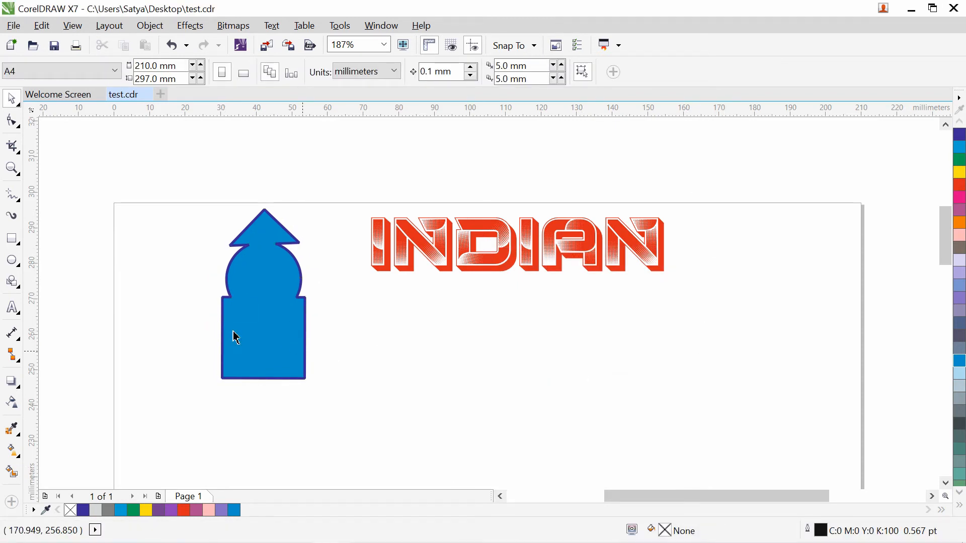
click(270, 315)
drag(265, 270, 165, 267)
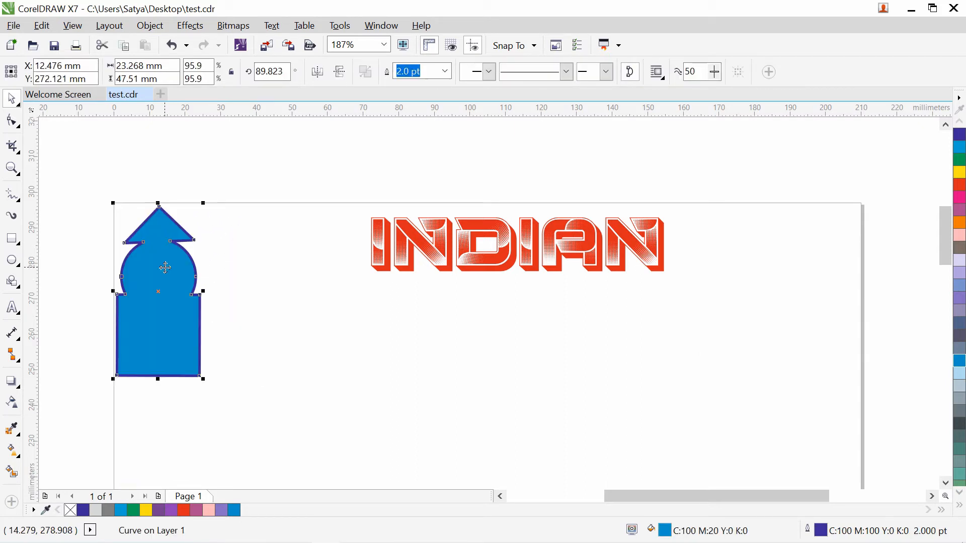
- Import bhhh.png and place the antenna image just left of the INDIAN text
click(267, 48)
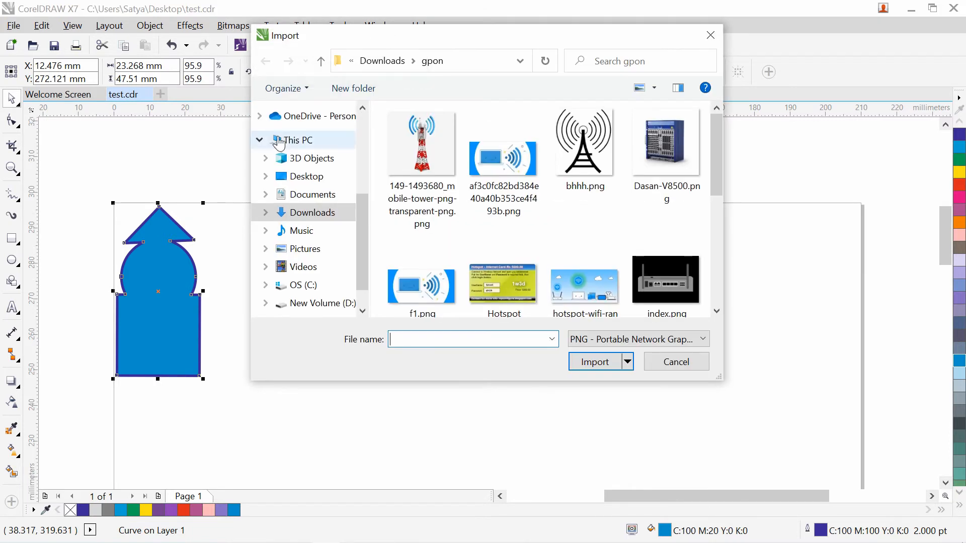
click(583, 146)
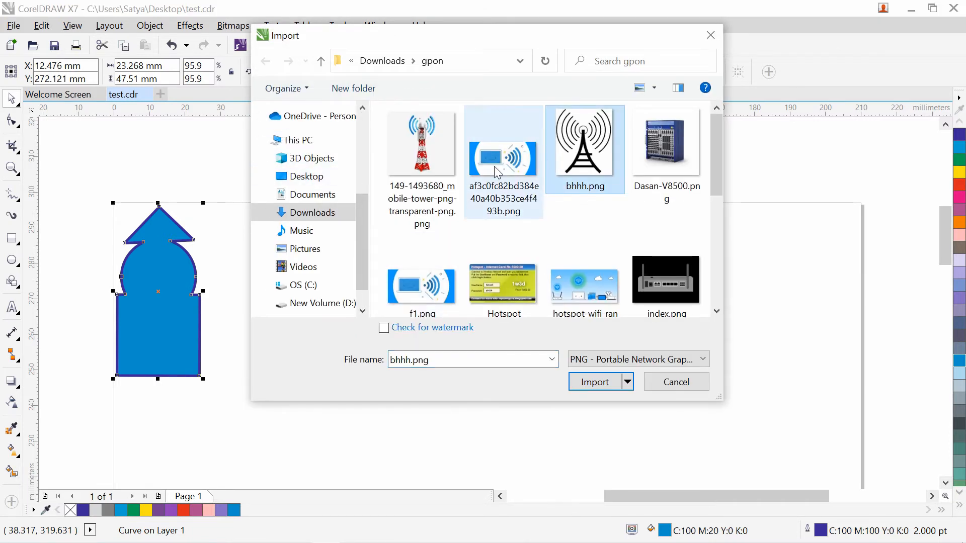
click(503, 161)
click(427, 159)
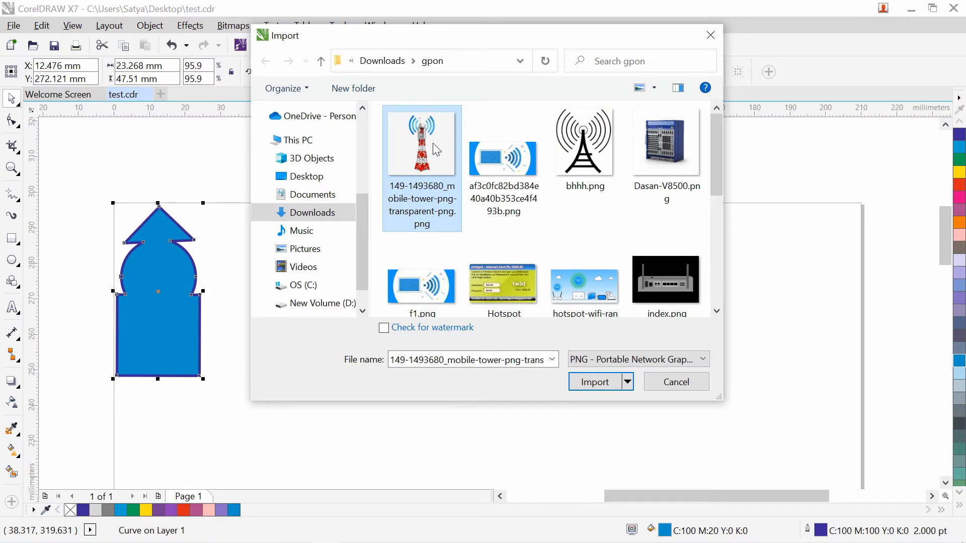
click(576, 153)
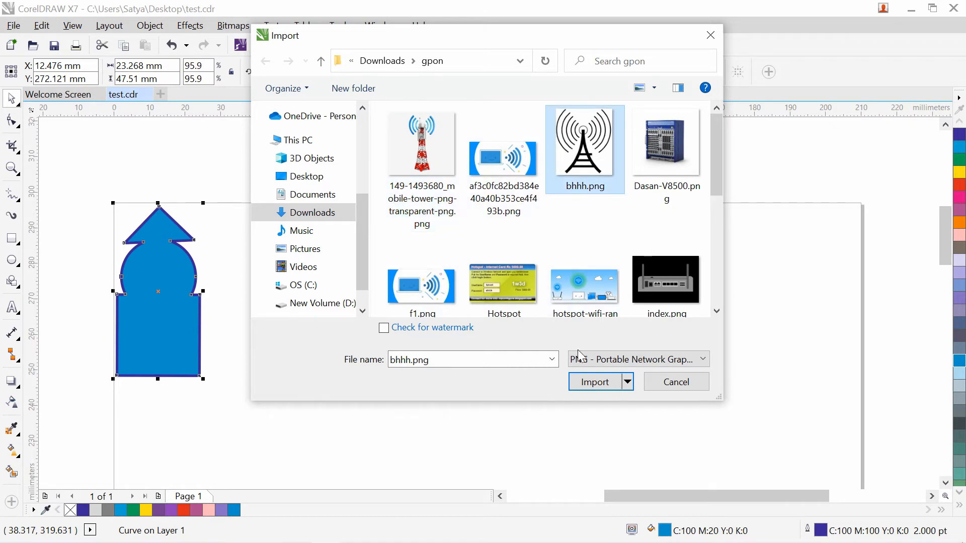
click(595, 384)
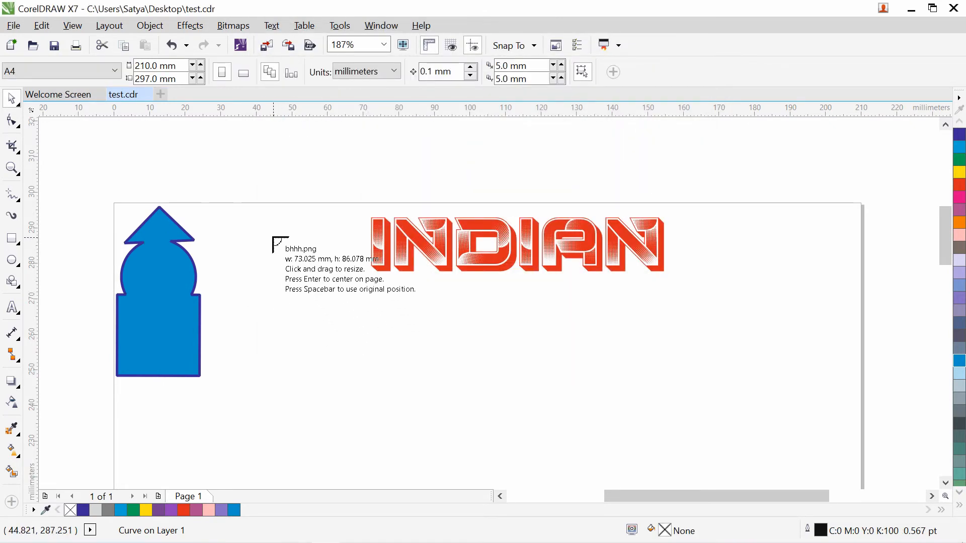
drag(250, 225, 319, 307)
drag(282, 253, 320, 238)
- Delete the blue arch shape and select the antenna image
click(183, 314)
key(Delete)
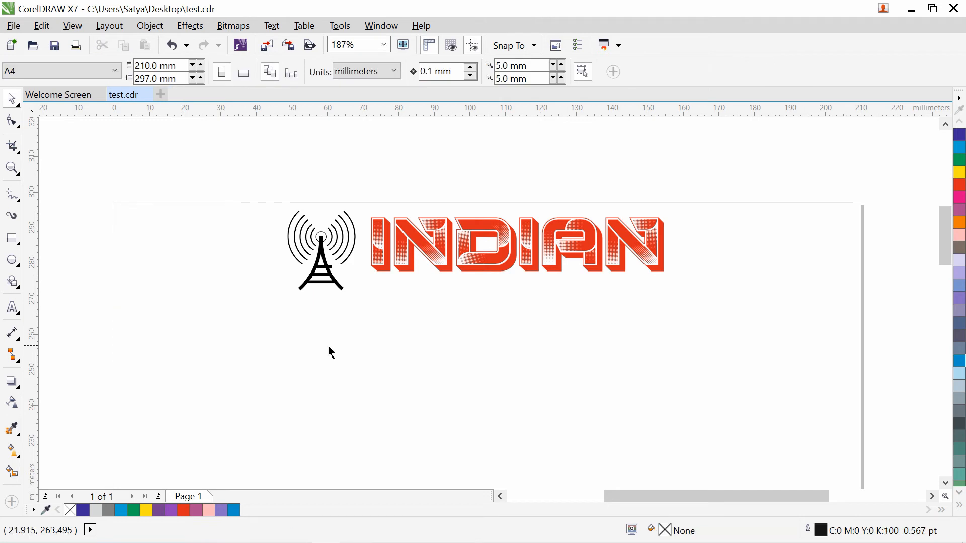
click(307, 274)
- Replace the red INDIAN lettering with the text CELLONE
click(309, 319)
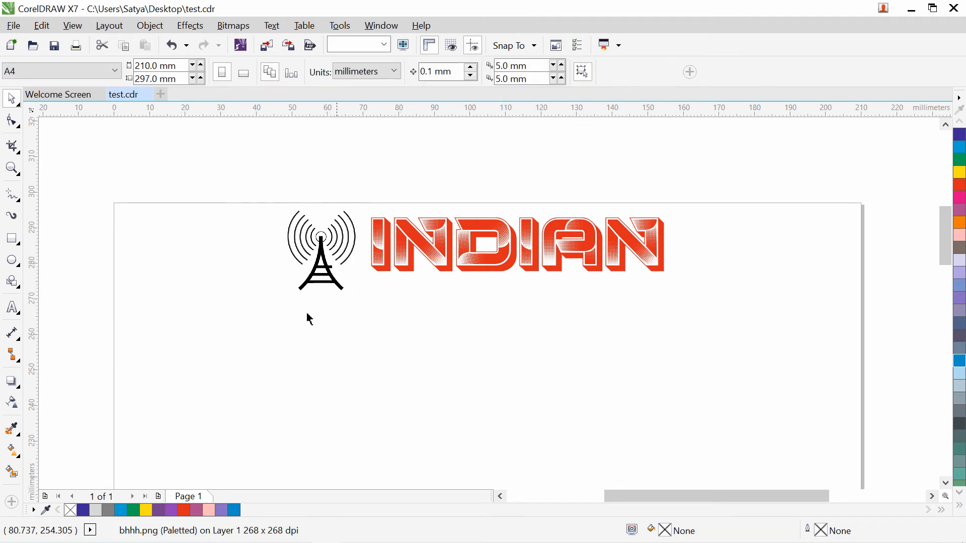
click(16, 314)
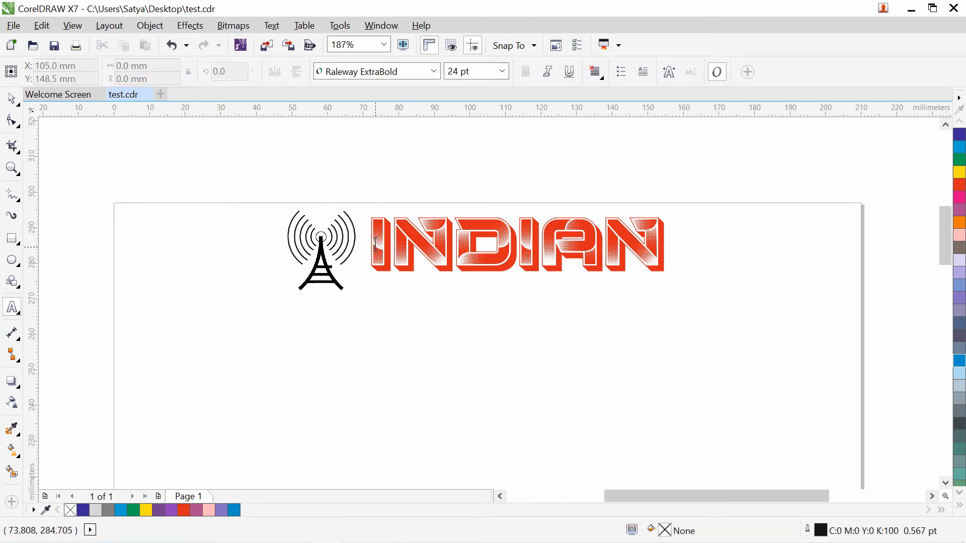
drag(375, 245, 748, 259)
text(CE)
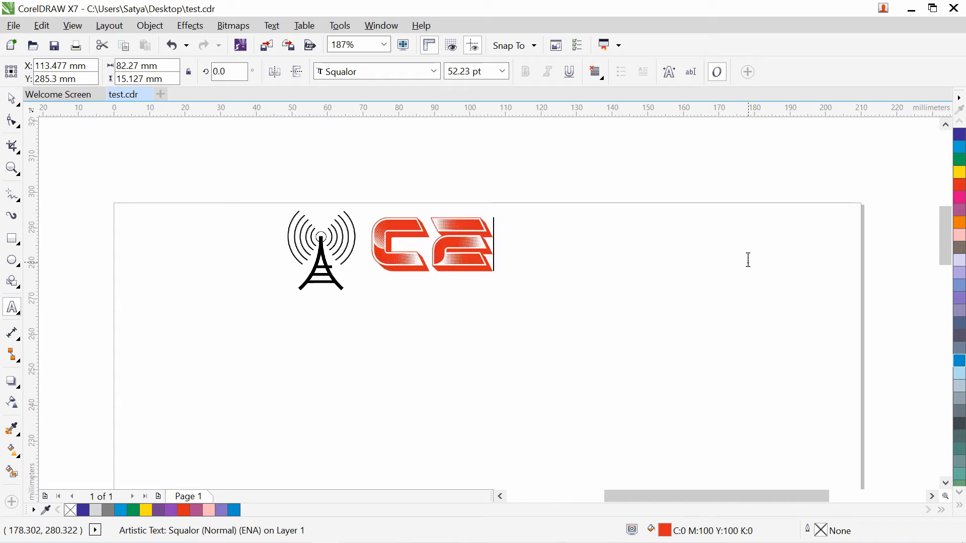
text(LL)
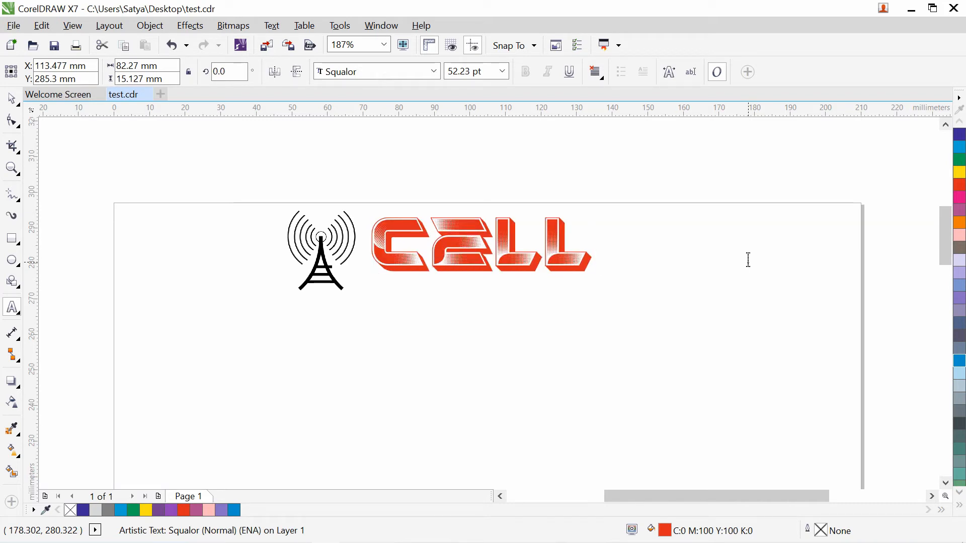
text(ONE)
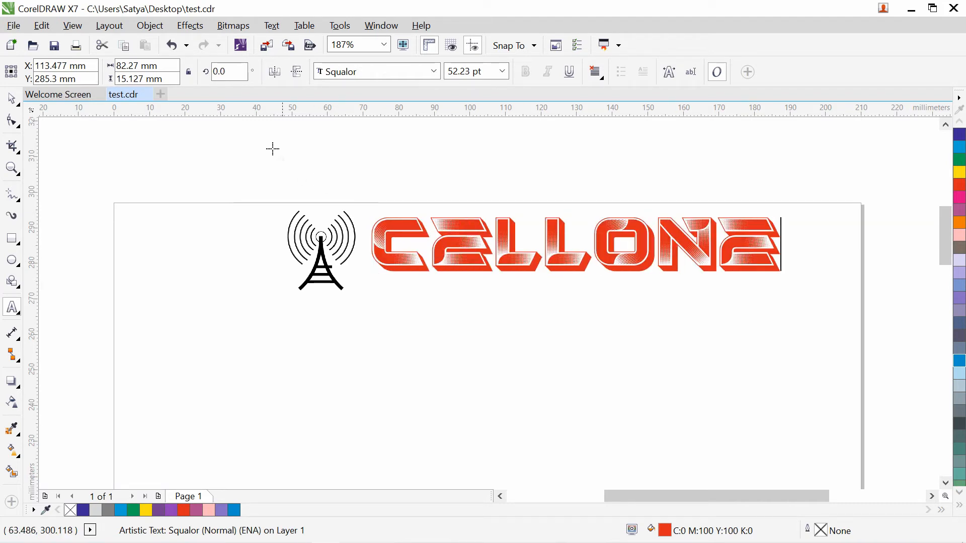
click(17, 103)
key(Escape)
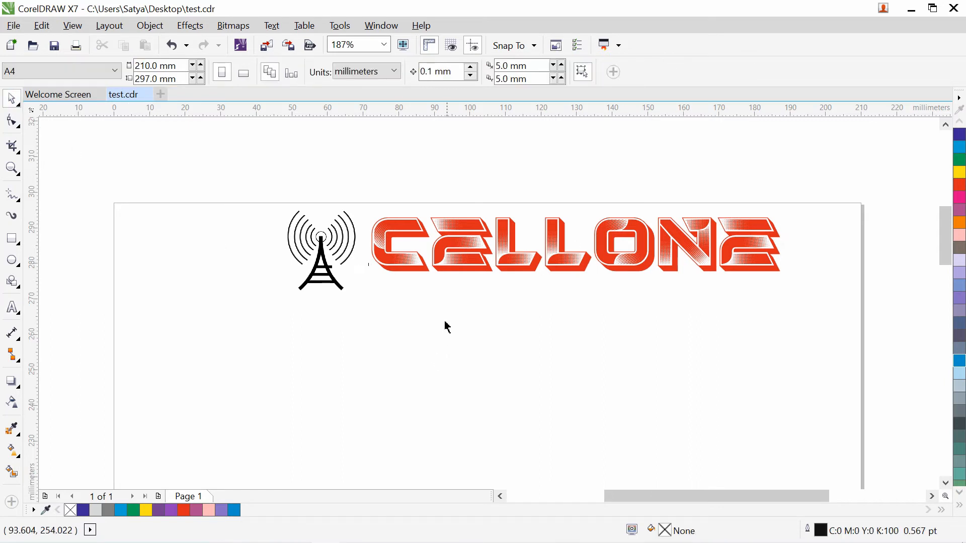
- Squeeze CELLONE narrower and shorter, to about 33 pt, beside the antenna tower
click(762, 259)
drag(786, 245, 566, 244)
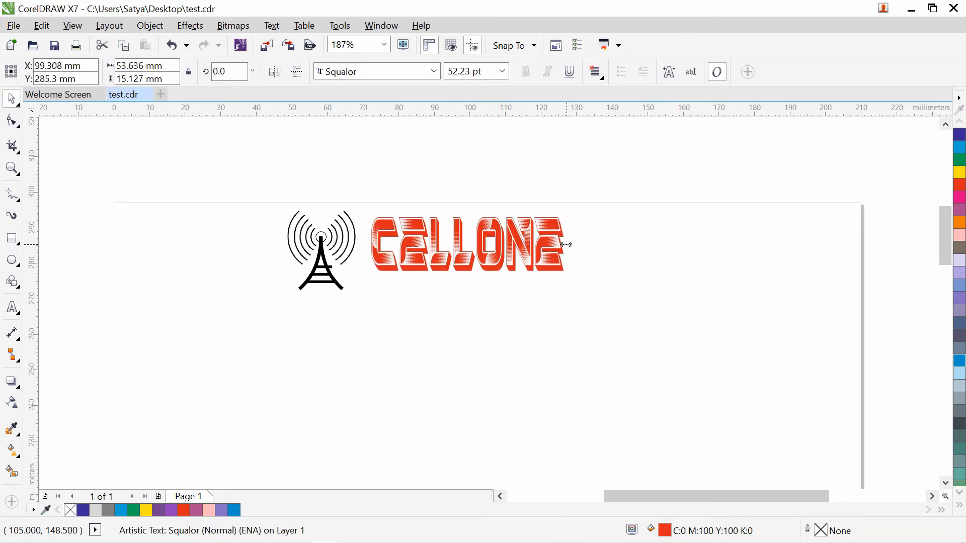
drag(464, 272, 449, 233)
key(Escape)
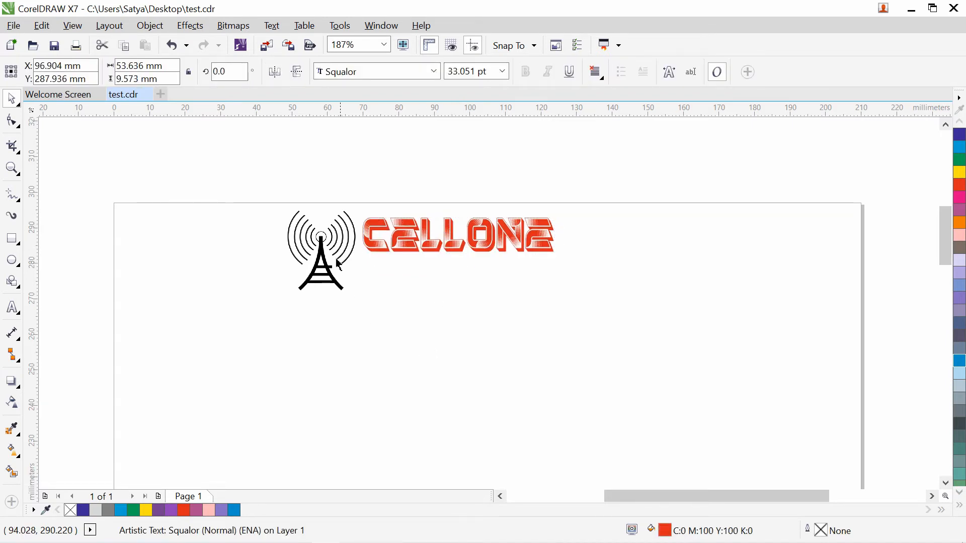
click(330, 243)
key(Escape)
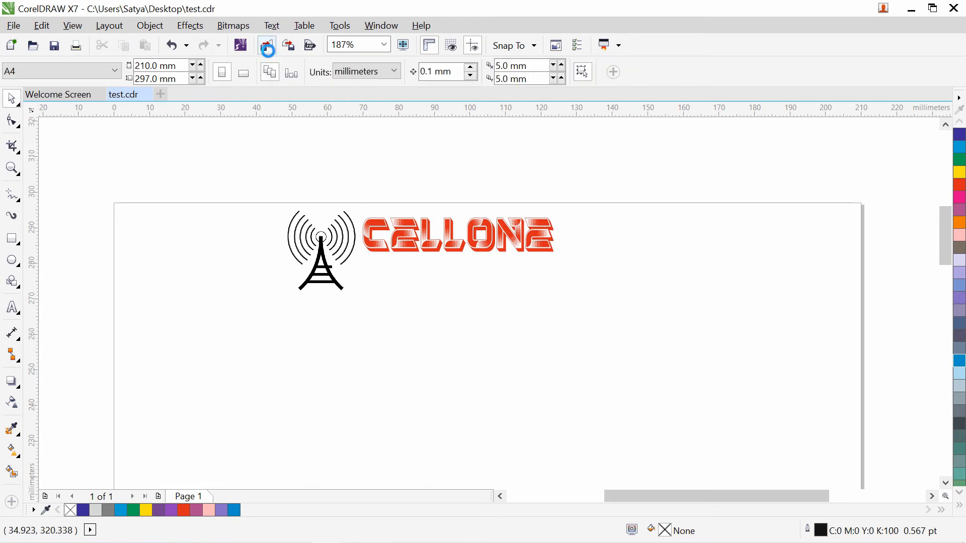
- Import Twitter-Emblem.png from Downloads and place it on the page
click(268, 46)
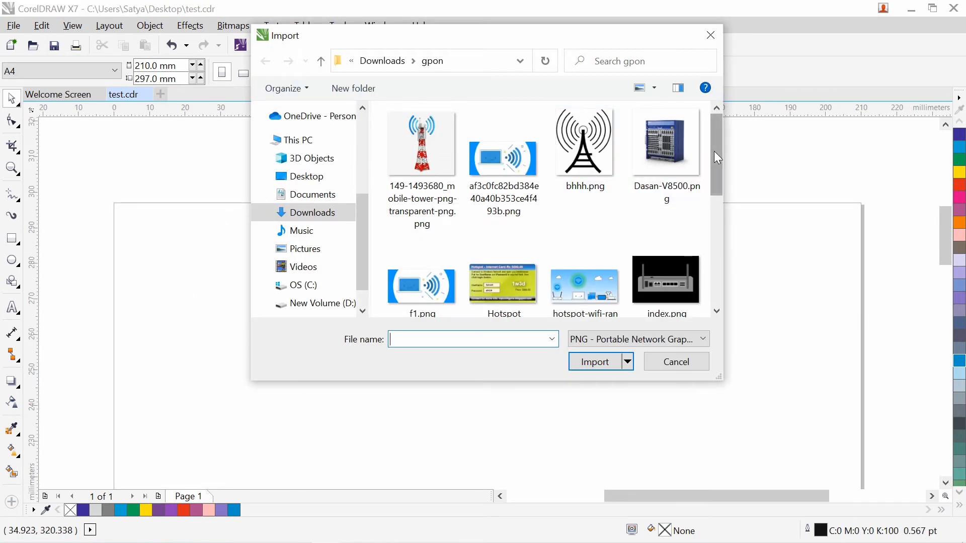
drag(717, 151, 712, 179)
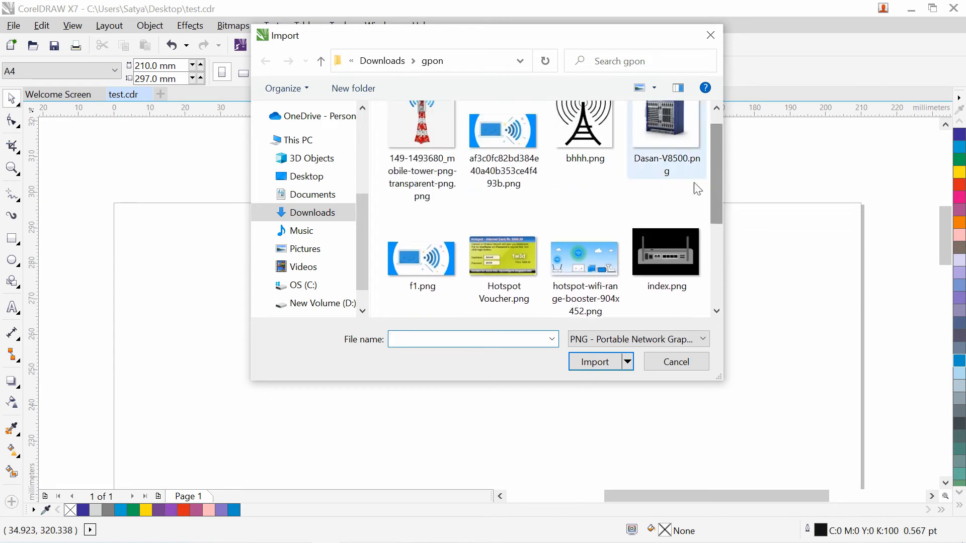
click(390, 61)
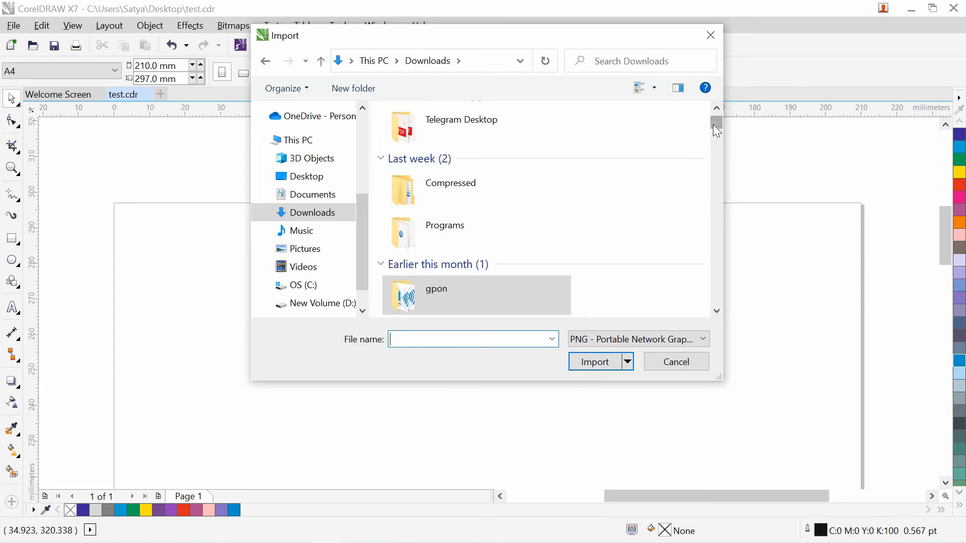
drag(713, 126, 717, 165)
click(433, 222)
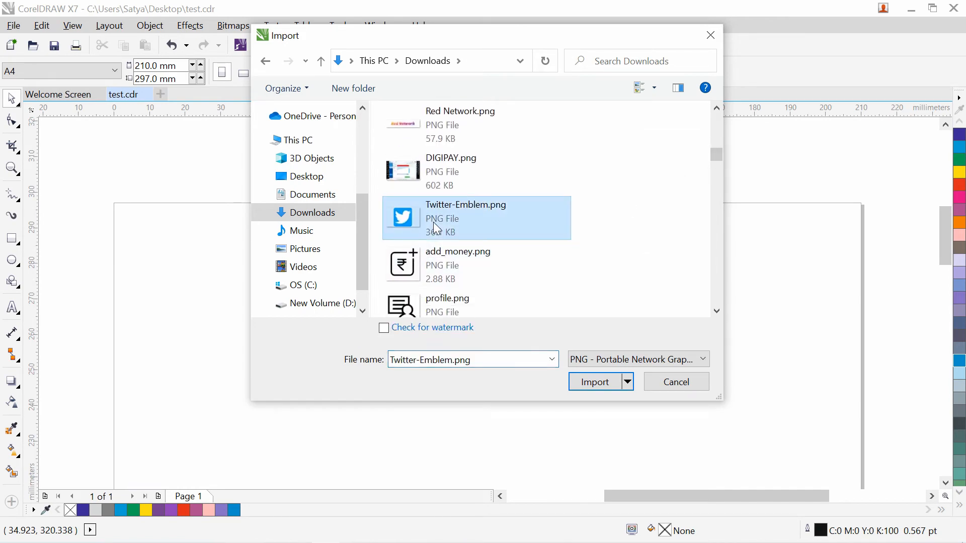
click(613, 382)
drag(147, 229, 270, 328)
click(272, 382)
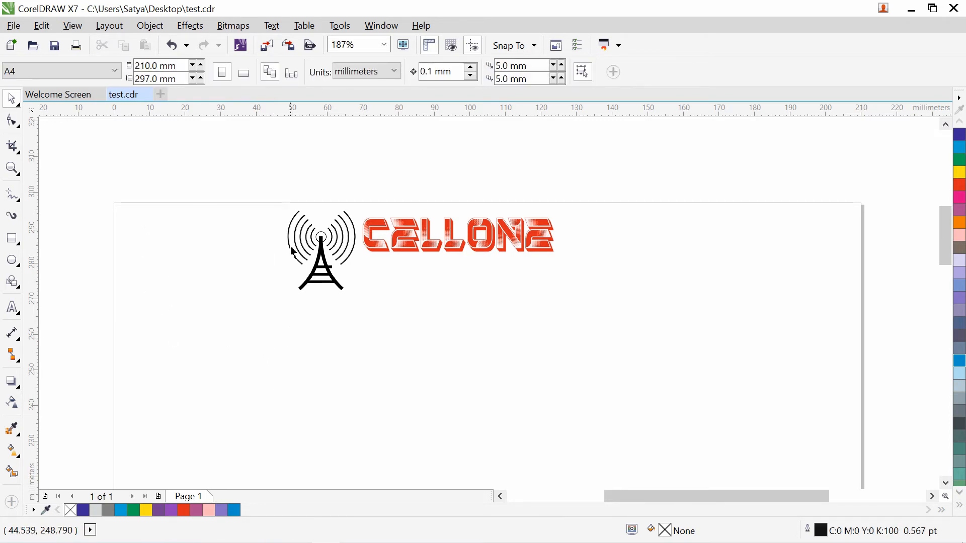
- Import the red swoosh whtie-letter.png and place it on the page
click(267, 46)
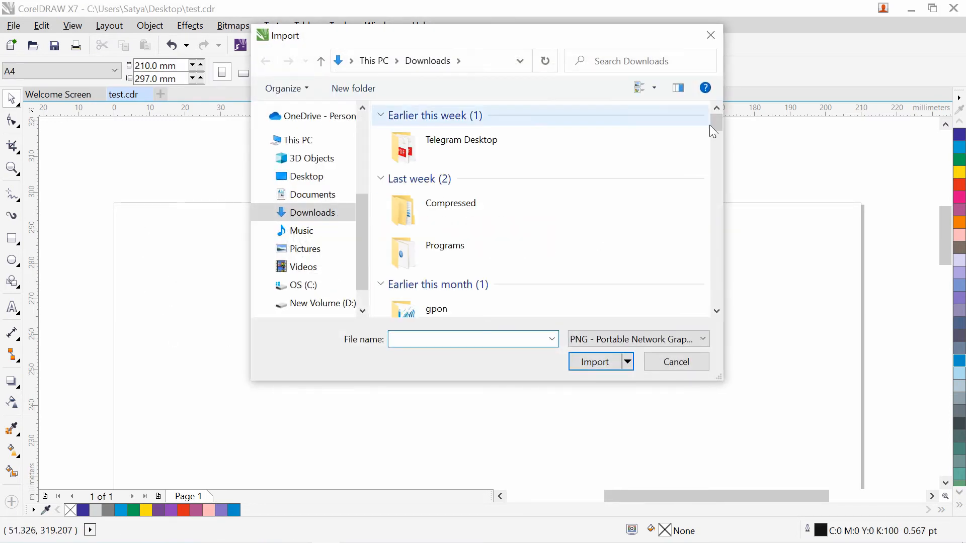
drag(717, 123, 717, 194)
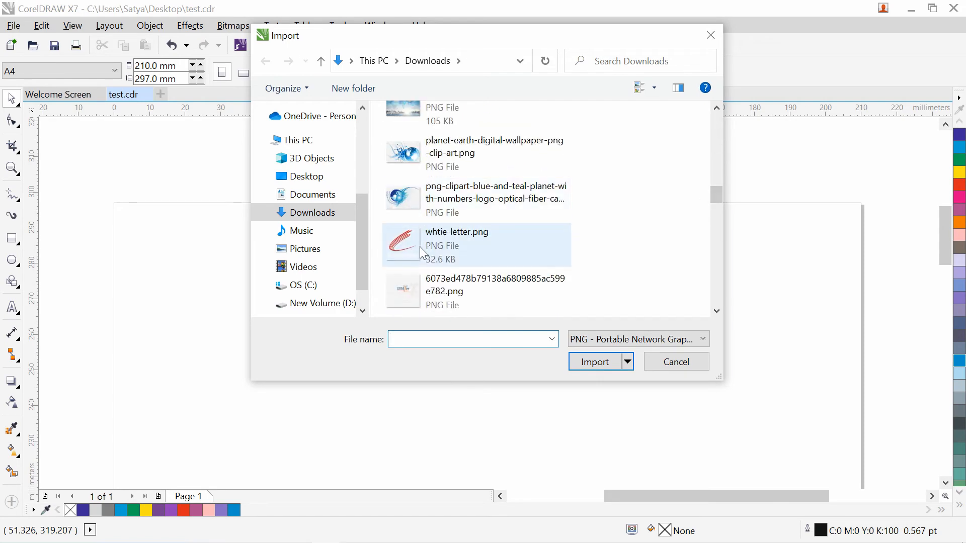
click(445, 232)
click(584, 382)
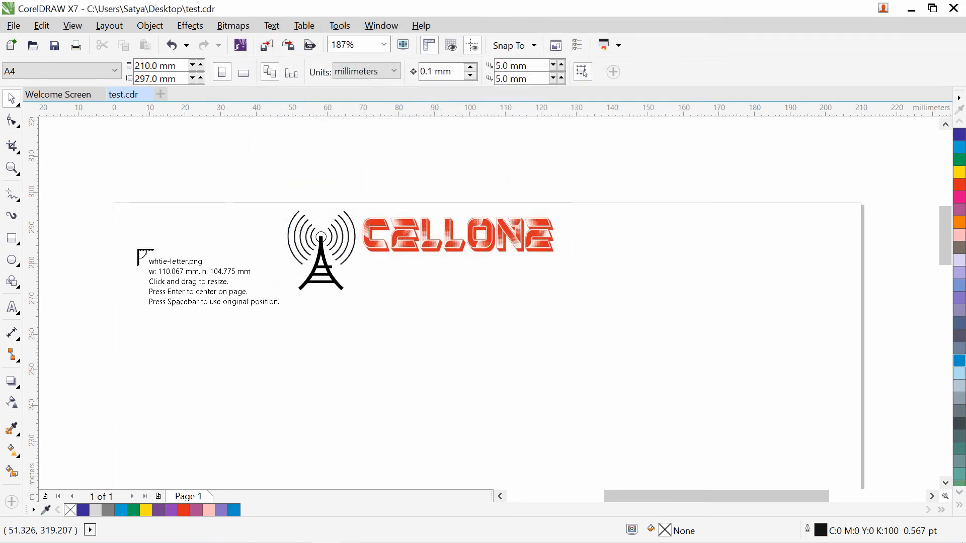
drag(145, 255, 277, 379)
- Move the antenna tower right of CELLONE and the red swoosh just left of it
click(424, 359)
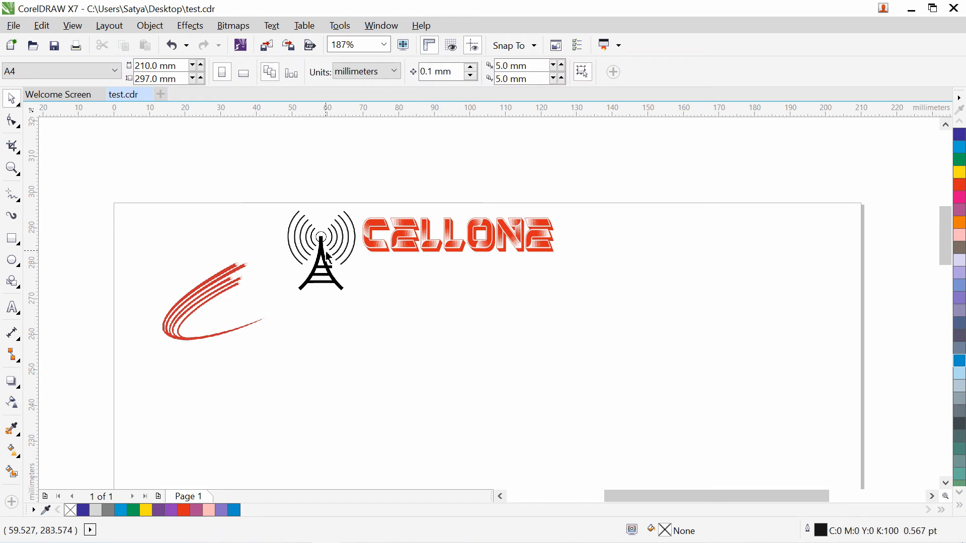
drag(321, 255, 626, 276)
click(209, 308)
drag(209, 308, 313, 224)
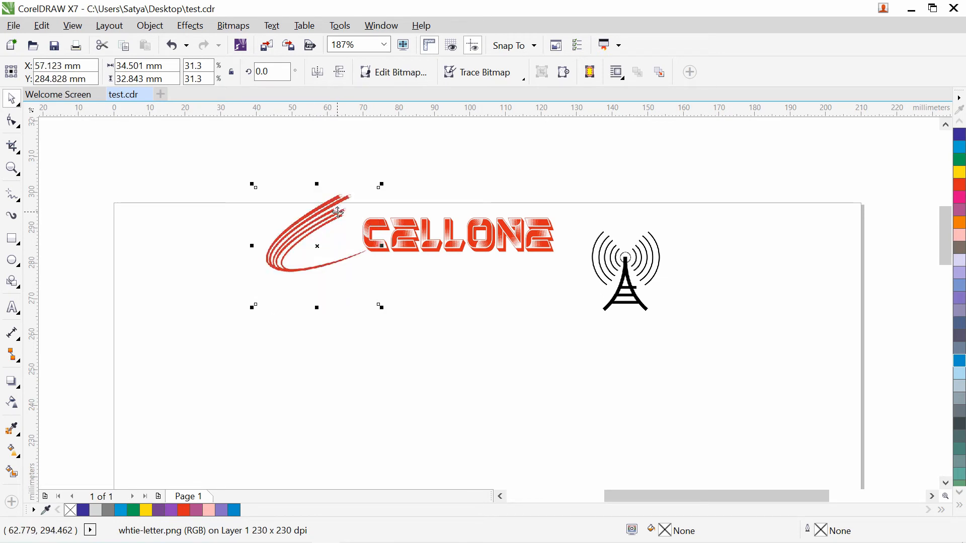
- Nudge the swoosh and set the tower just after CELLONE's final E
drag(332, 215, 350, 209)
drag(353, 209, 344, 213)
click(624, 259)
drag(624, 259, 502, 246)
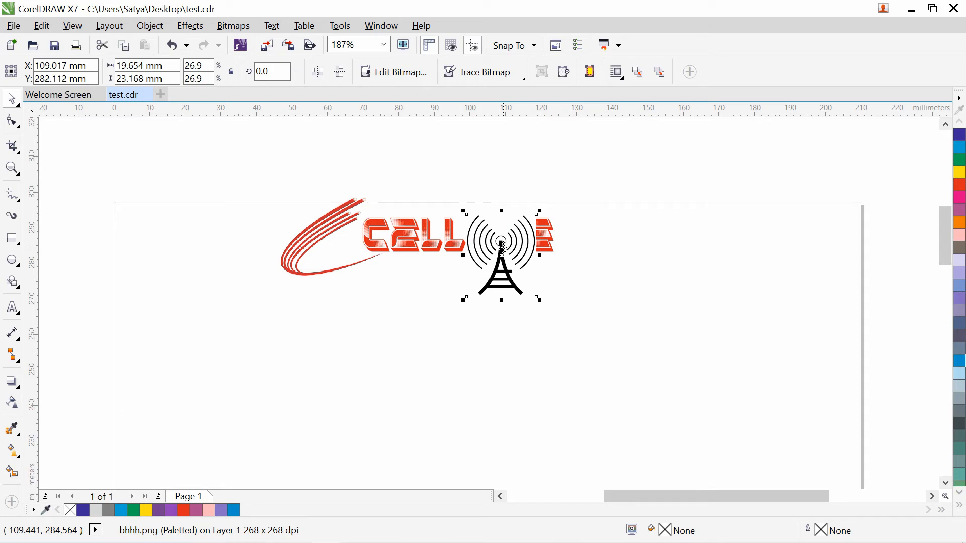
drag(518, 246, 621, 234)
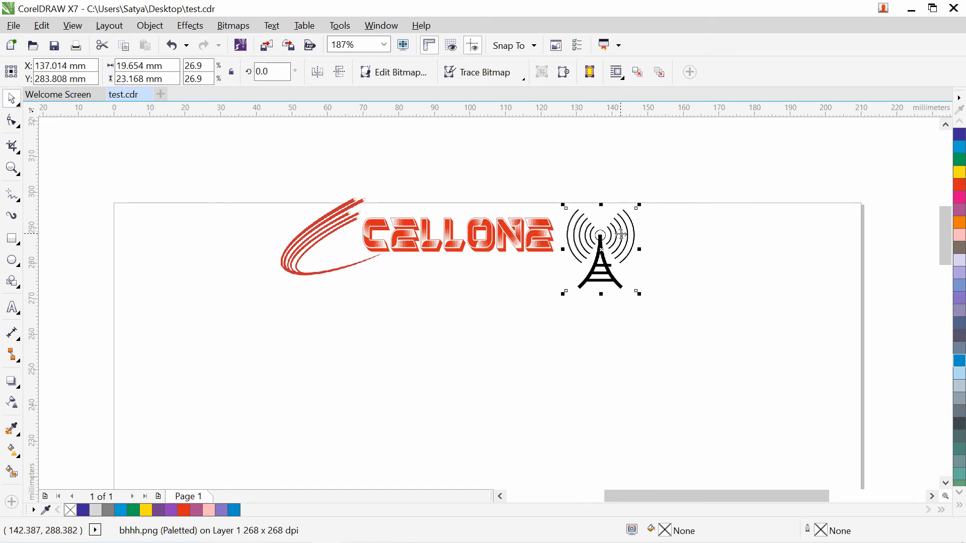
click(326, 307)
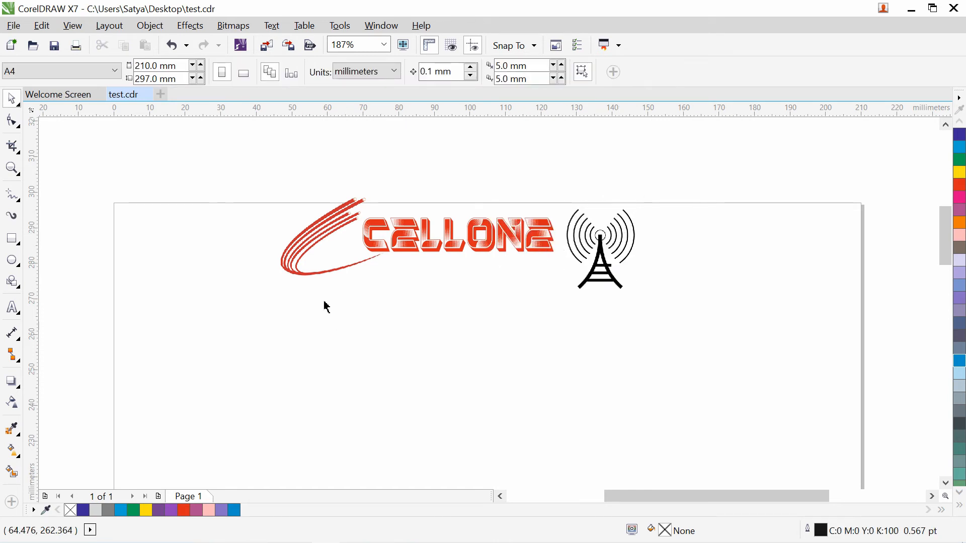
- Nudge the red swoosh left and down so it curves into the C
click(313, 248)
drag(331, 226, 326, 235)
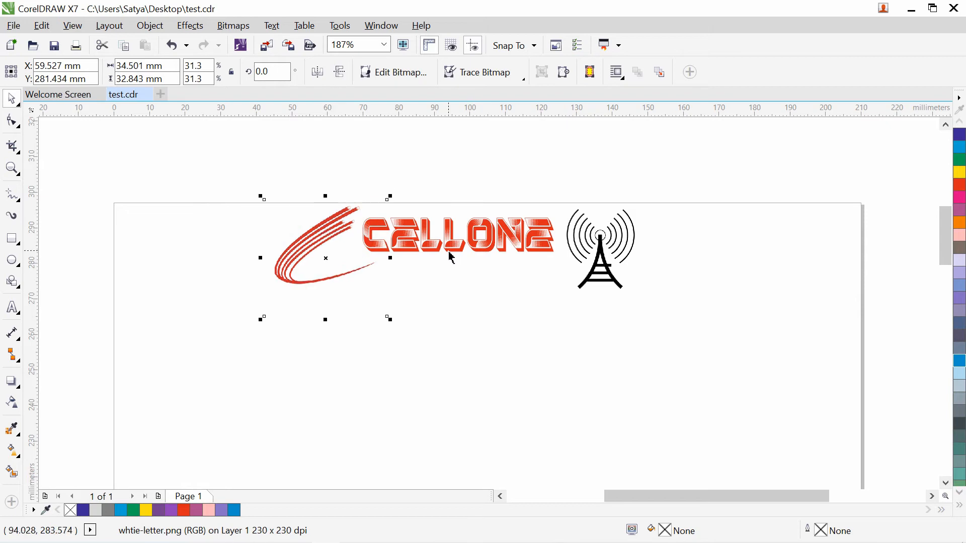
click(506, 341)
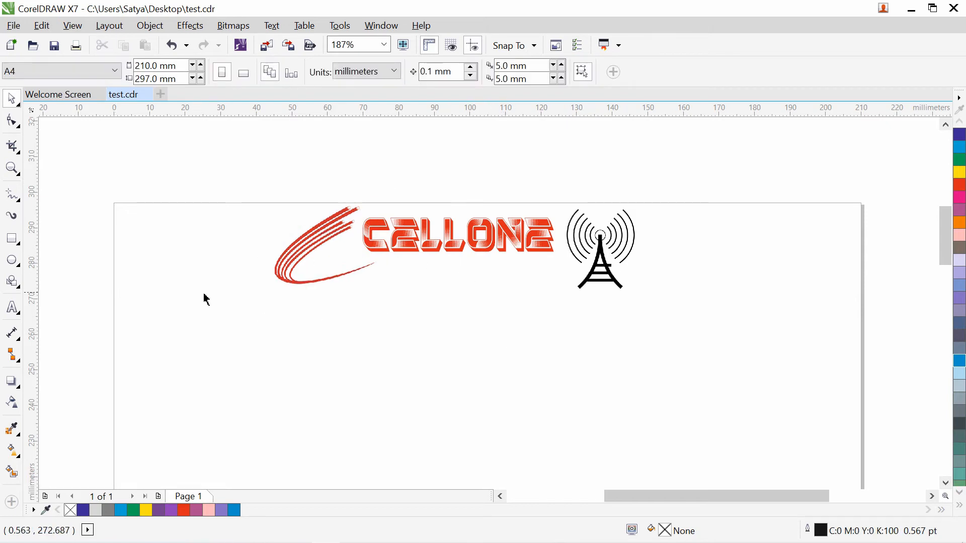
click(13, 239)
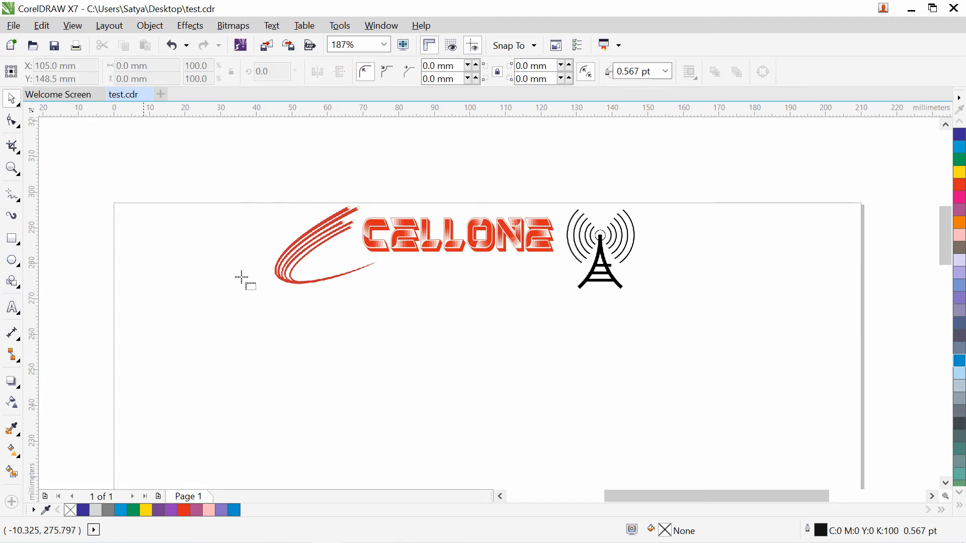
- Draw a thin navy bar under CELLONE, then move the tower to the page's left edge
drag(369, 257, 551, 260)
click(960, 134)
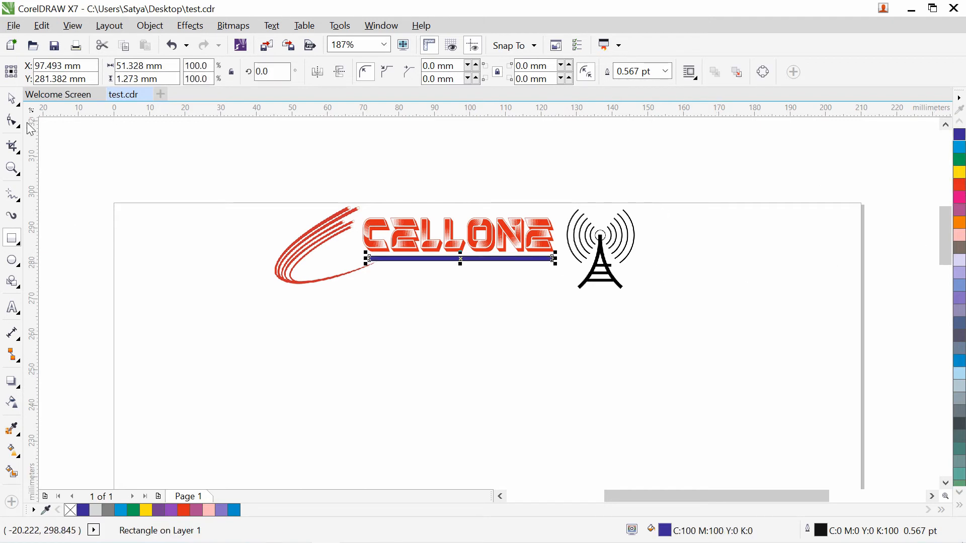
click(12, 98)
click(475, 385)
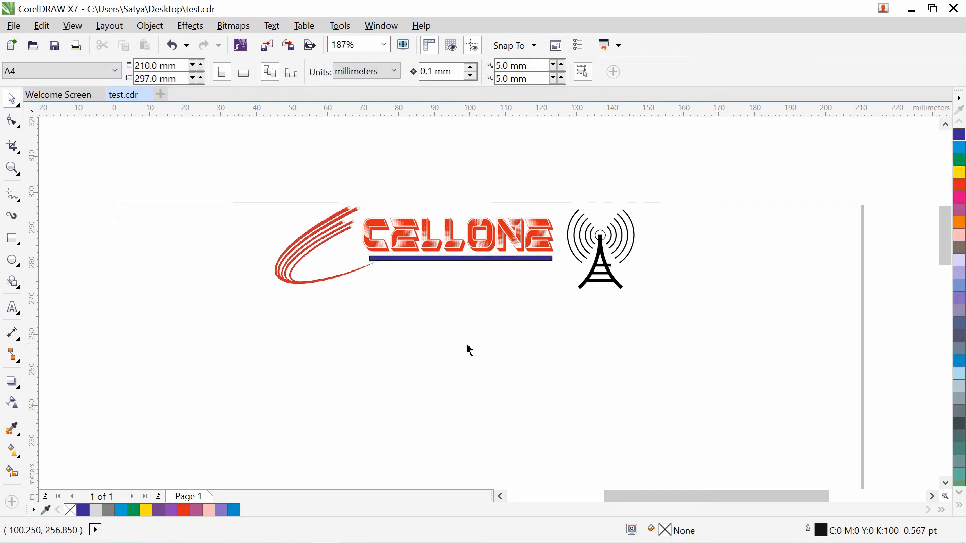
drag(611, 247, 183, 279)
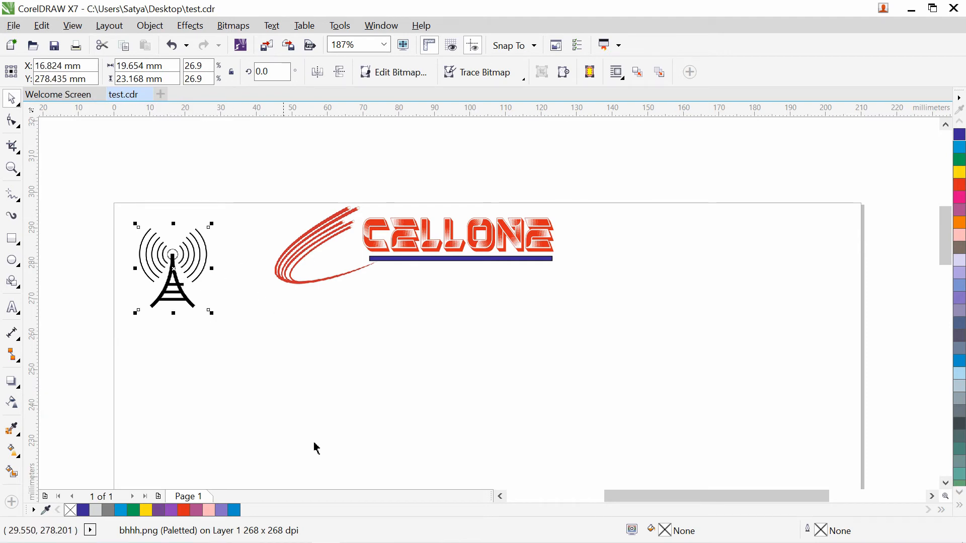
- Move the tower below the logo, then delete CELLONE, swoosh, navy bar and tower together
click(330, 537)
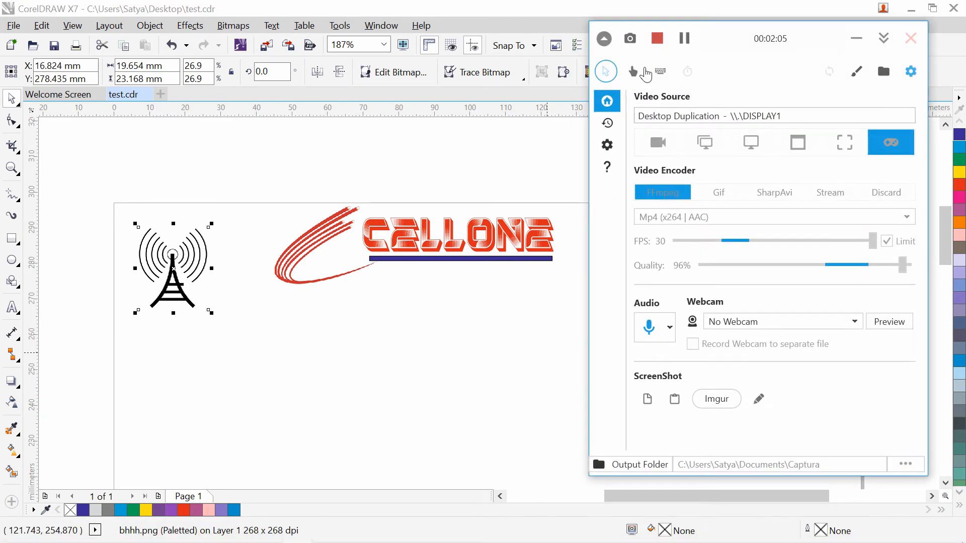
click(848, 44)
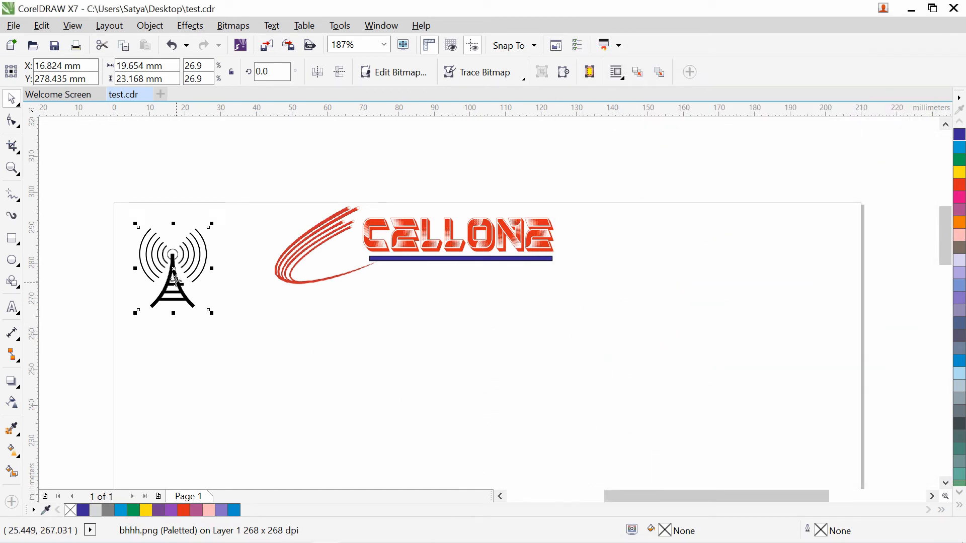
drag(173, 269, 423, 339)
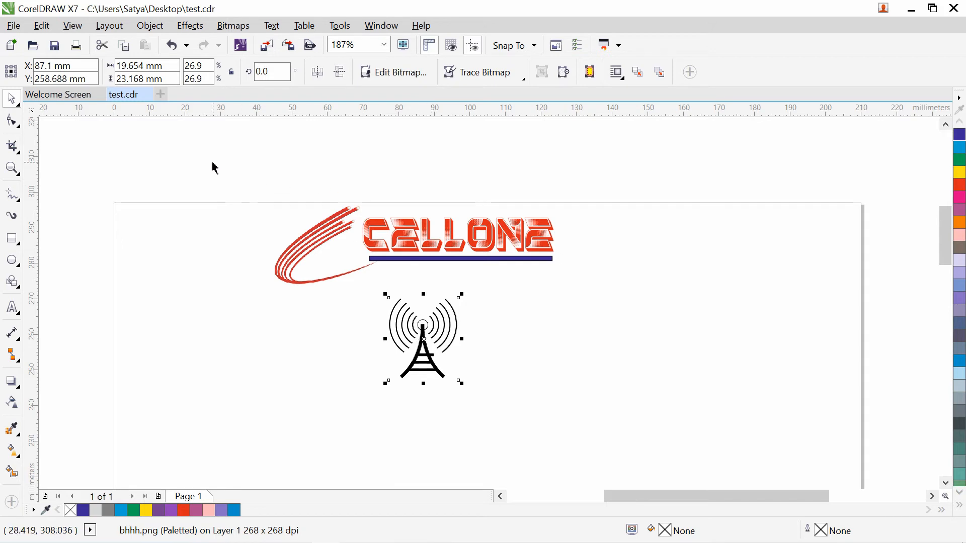
drag(211, 161, 713, 423)
key(Delete)
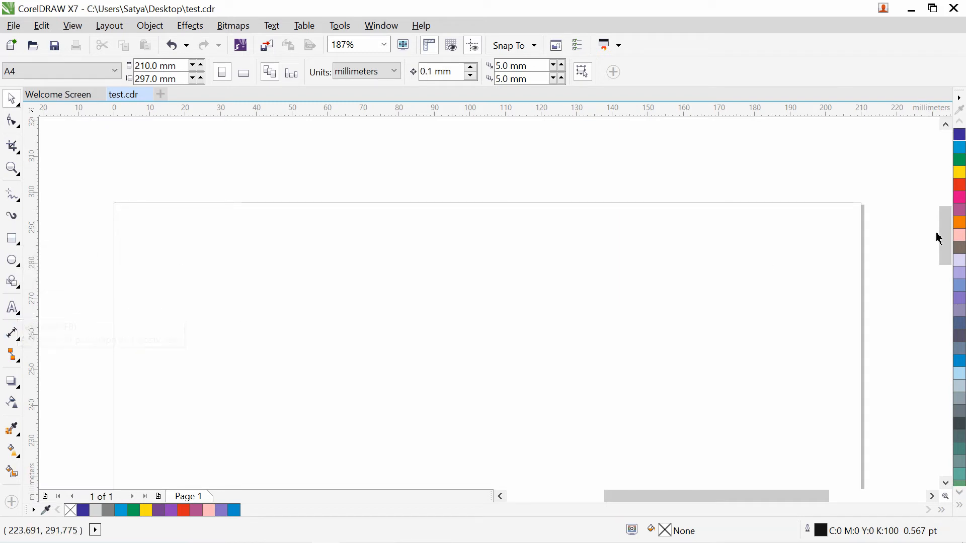
drag(944, 237, 946, 251)
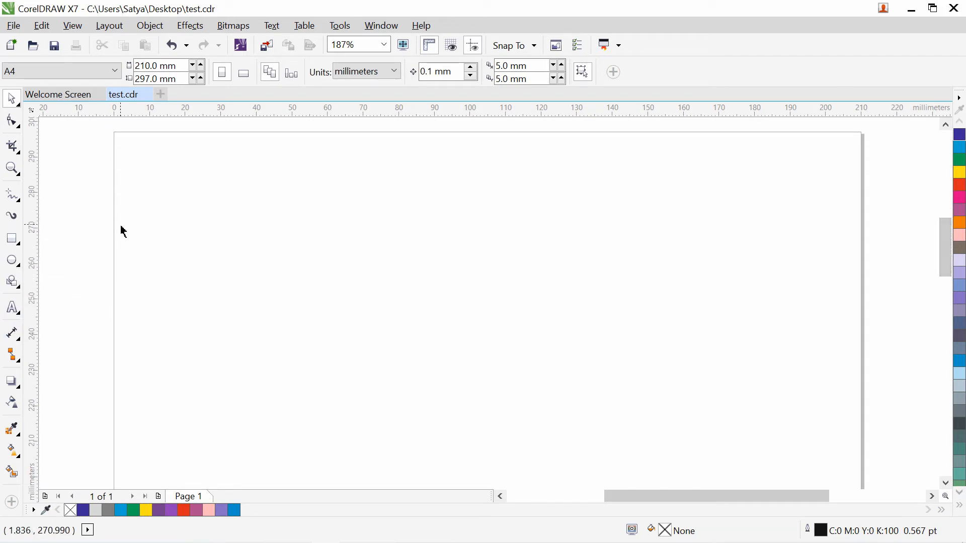
- Add guidelines at the page's left edge, near the top, lower down, and at 135 mm
click(12, 239)
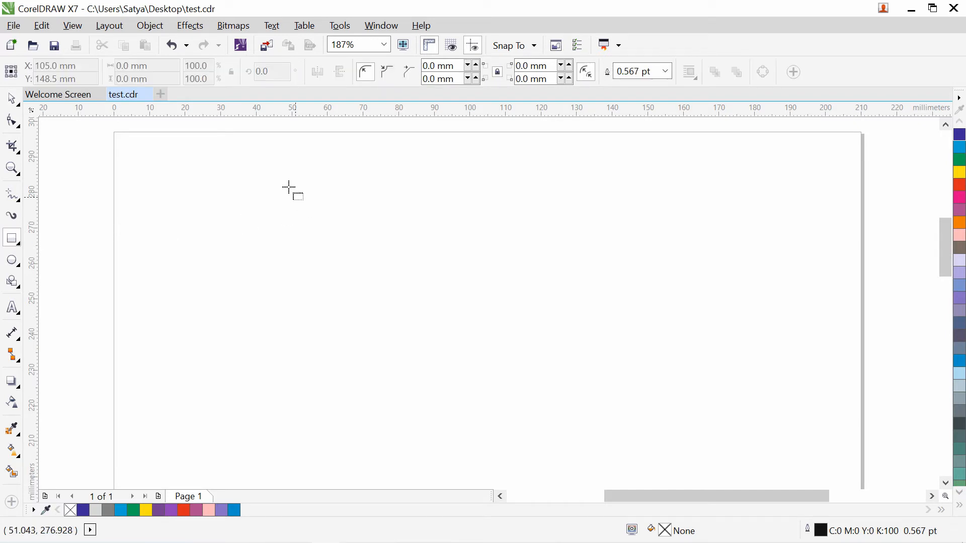
click(12, 98)
drag(31, 154, 119, 163)
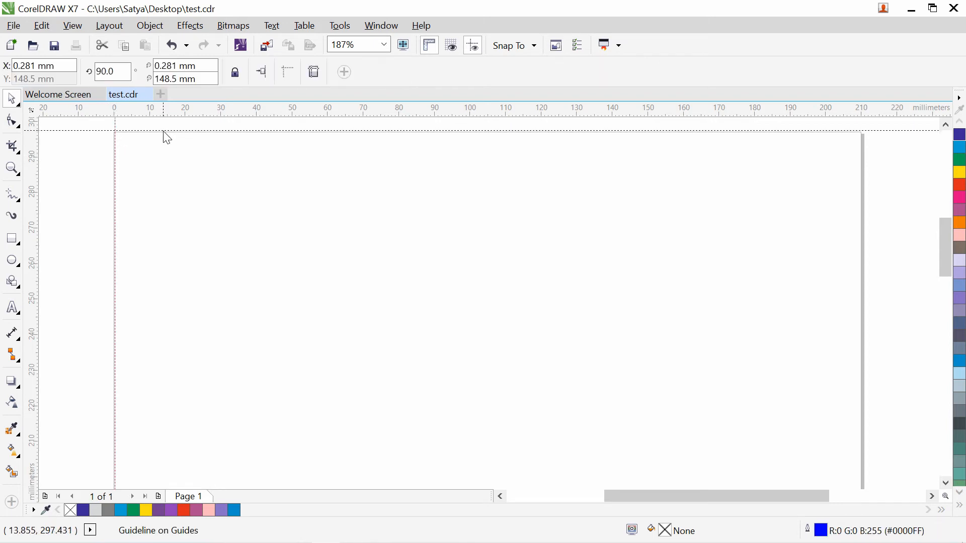
drag(132, 112, 121, 133)
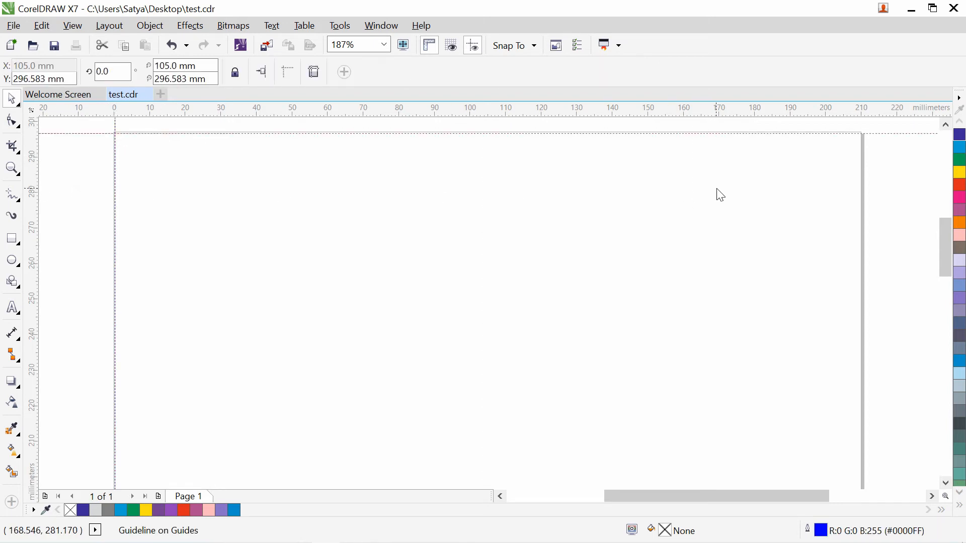
drag(721, 195, 723, 195)
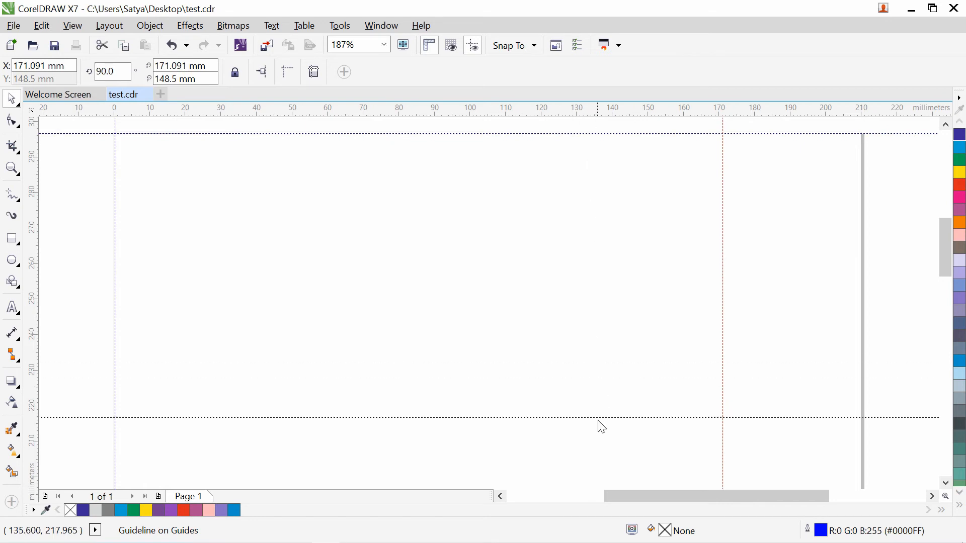
drag(599, 422, 600, 423)
drag(725, 229, 528, 264)
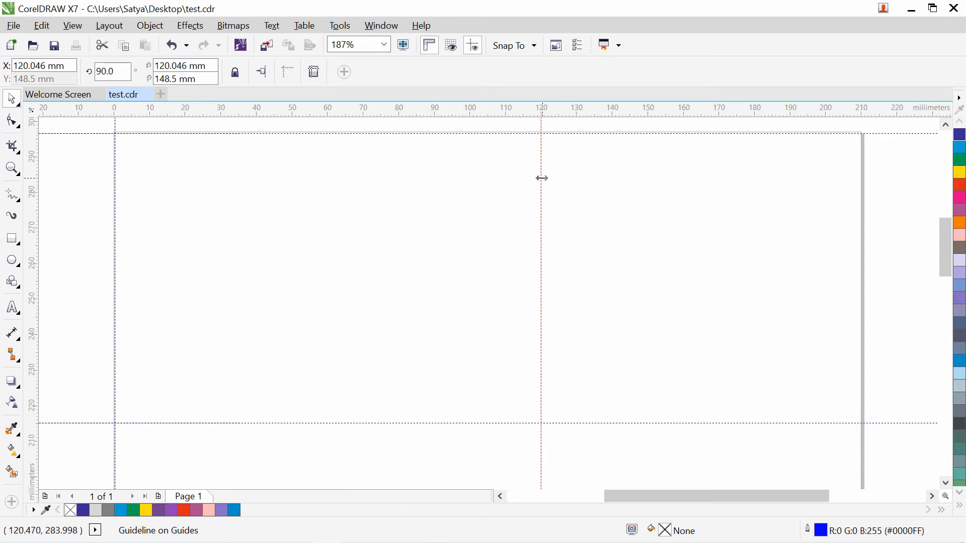
drag(542, 179, 595, 187)
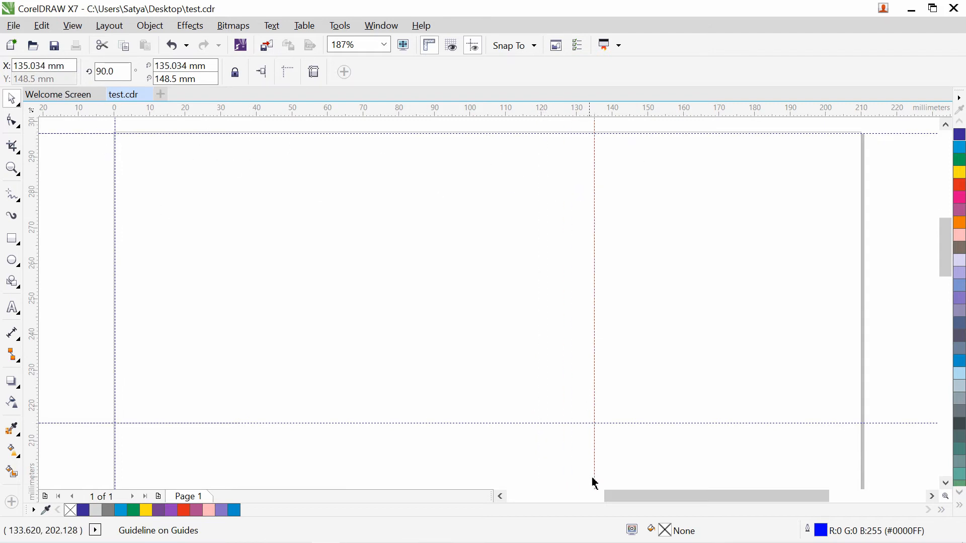
- Zoom in to about 222% on the guided area of the page
scroll(628, 498, left, 5)
click(15, 171)
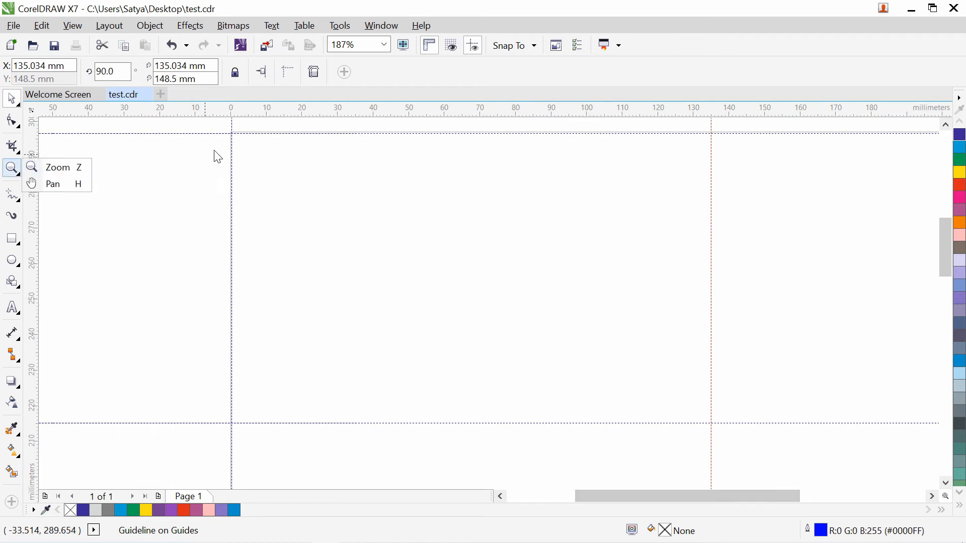
click(31, 166)
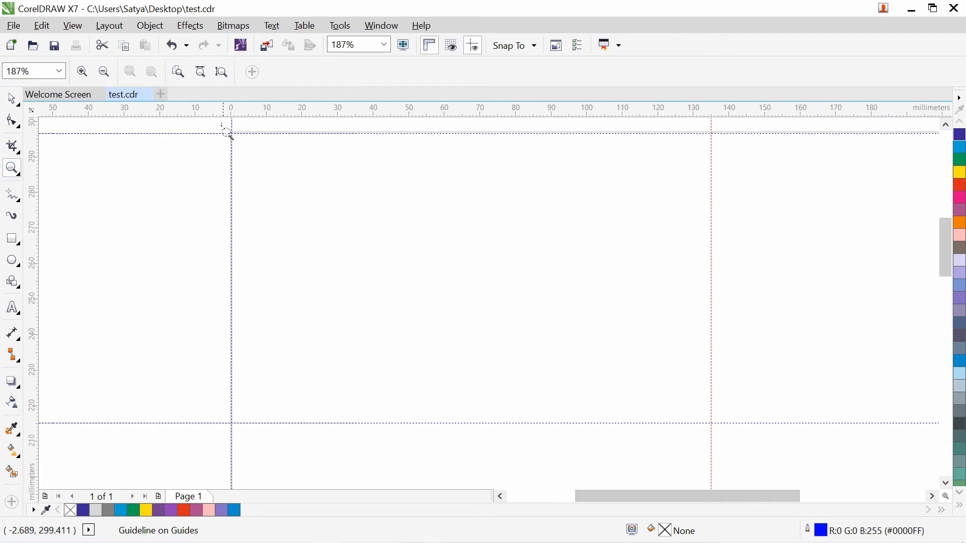
drag(221, 123, 722, 437)
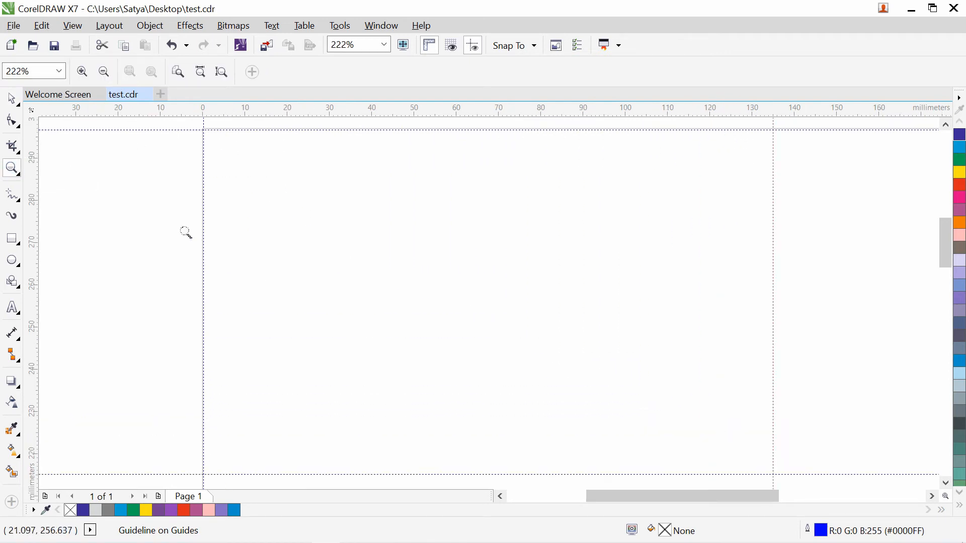
click(15, 101)
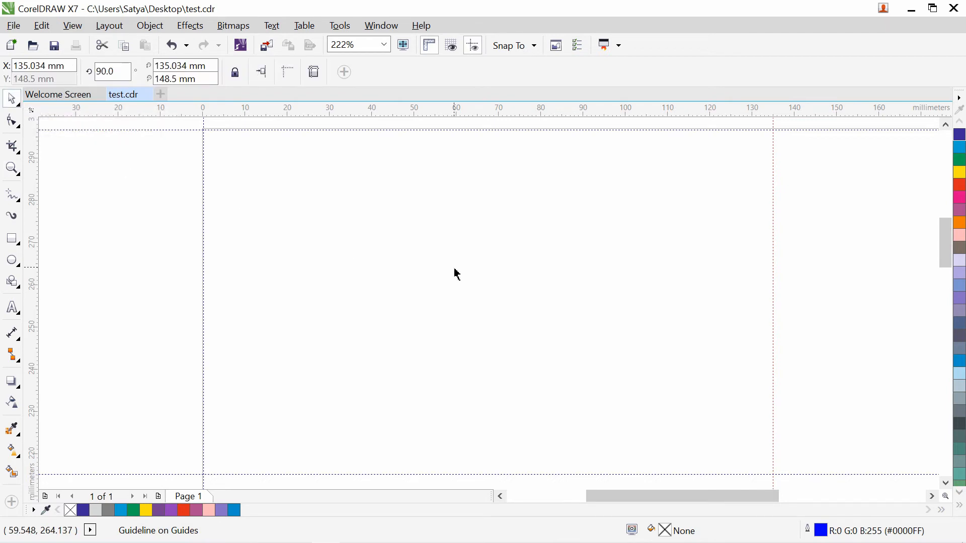
- Type the text Starlink near the top of the page
click(14, 316)
click(318, 229)
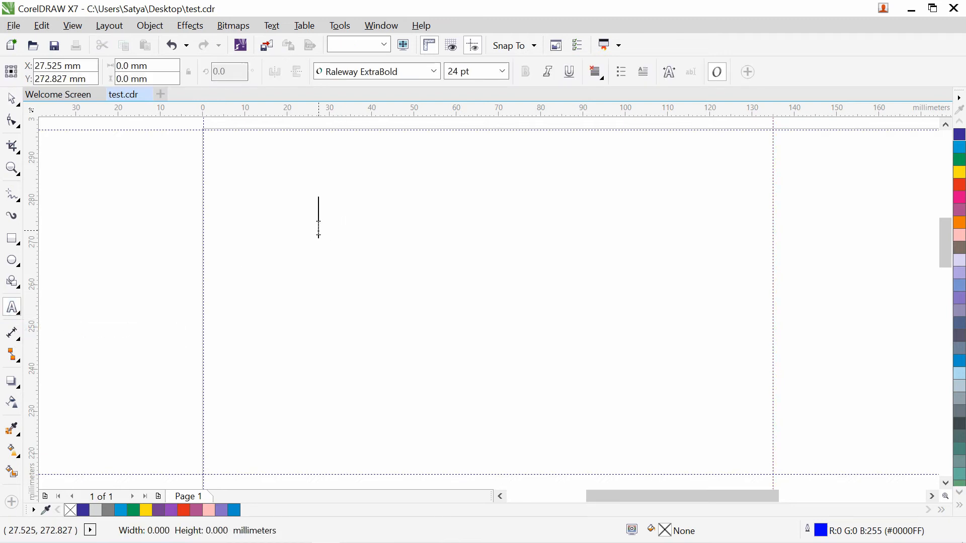
text(Star)
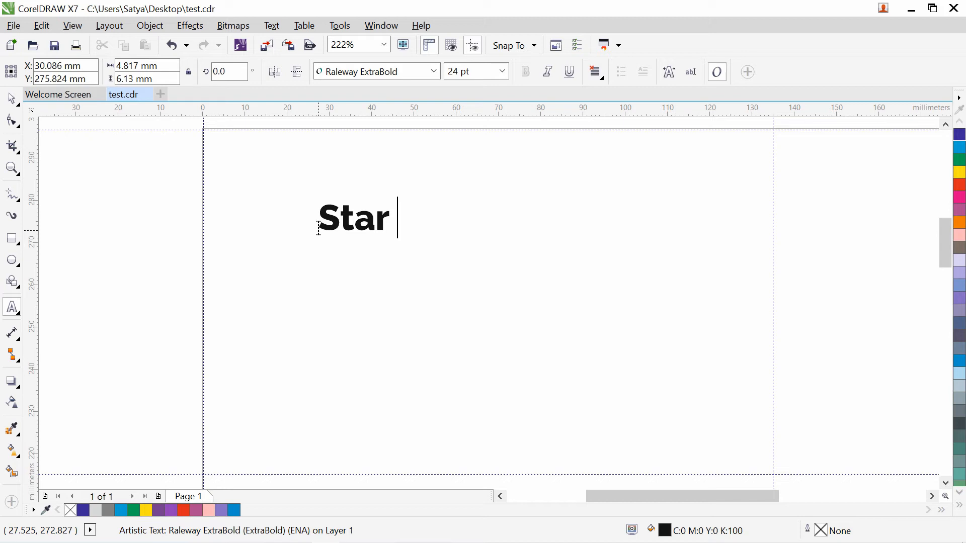
text(link)
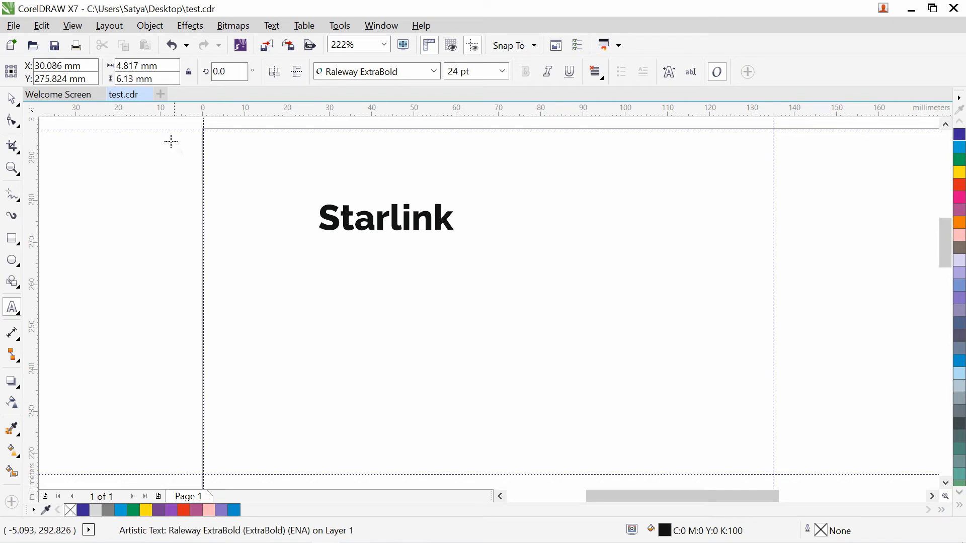
- Resize Starlink to about 29 pt, move it up-left, and bring up the Import dialog
click(12, 99)
drag(425, 219, 582, 218)
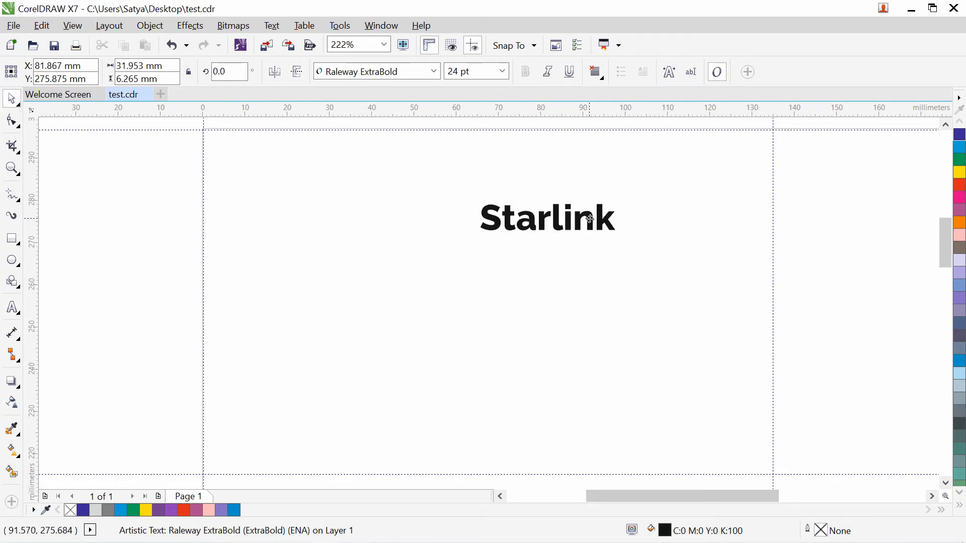
click(624, 244)
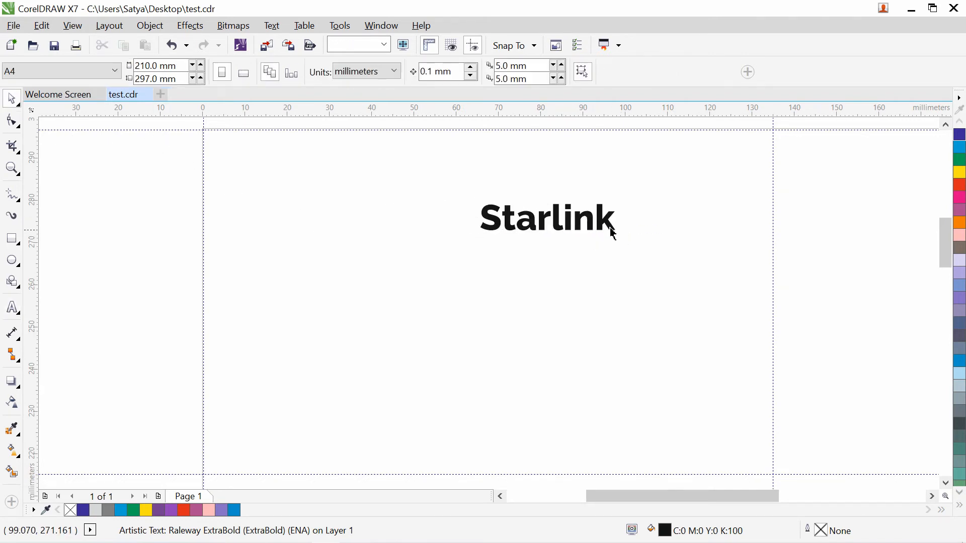
click(614, 222)
drag(620, 234, 675, 265)
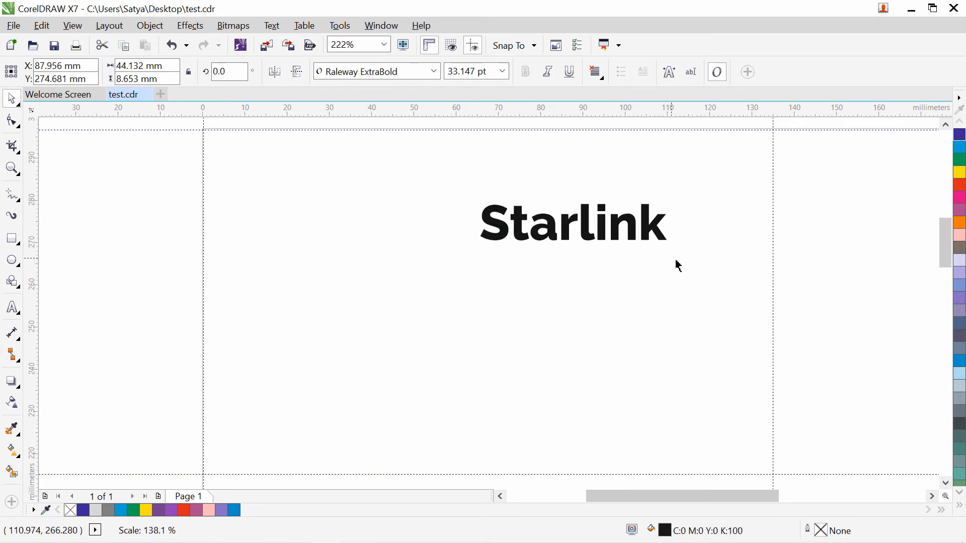
click(634, 248)
click(666, 218)
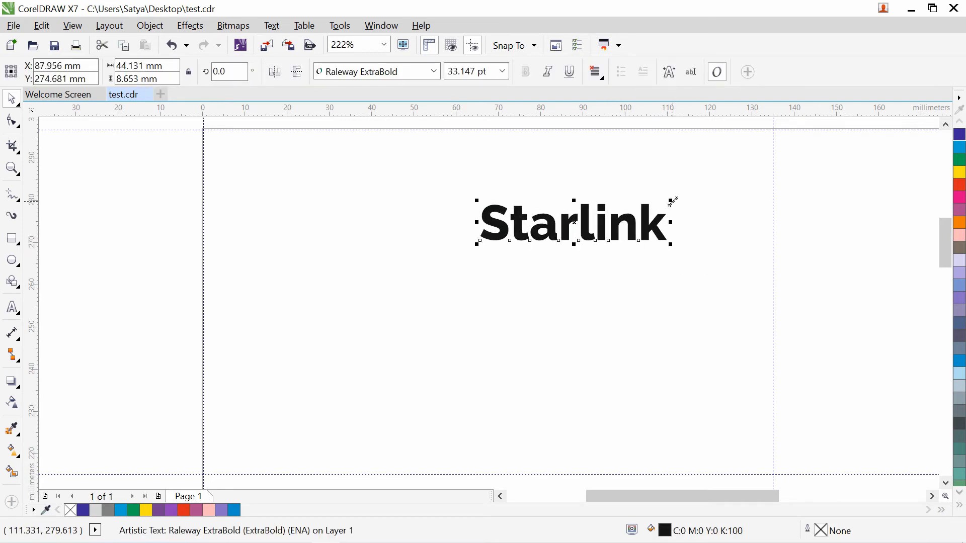
drag(672, 200, 638, 235)
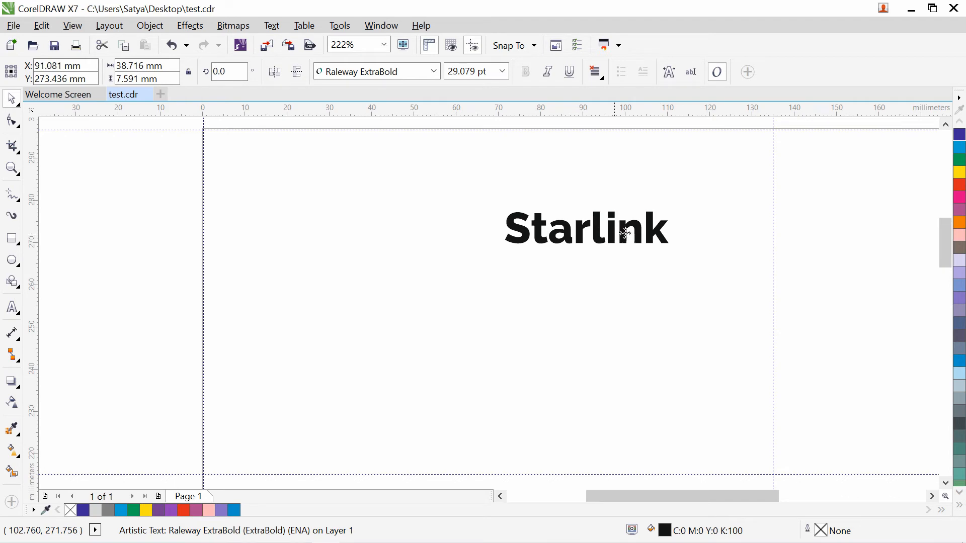
drag(534, 220, 440, 200)
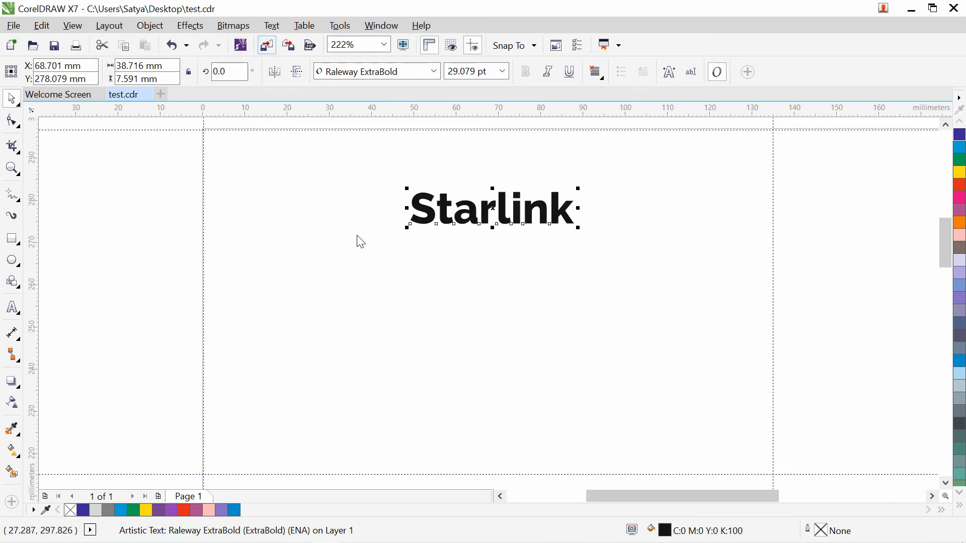
key(ctrl+i)
drag(716, 126, 717, 147)
- Import the mobile-tower PNG from Downloads > gpon and place it left of Starlink
double_click(422, 151)
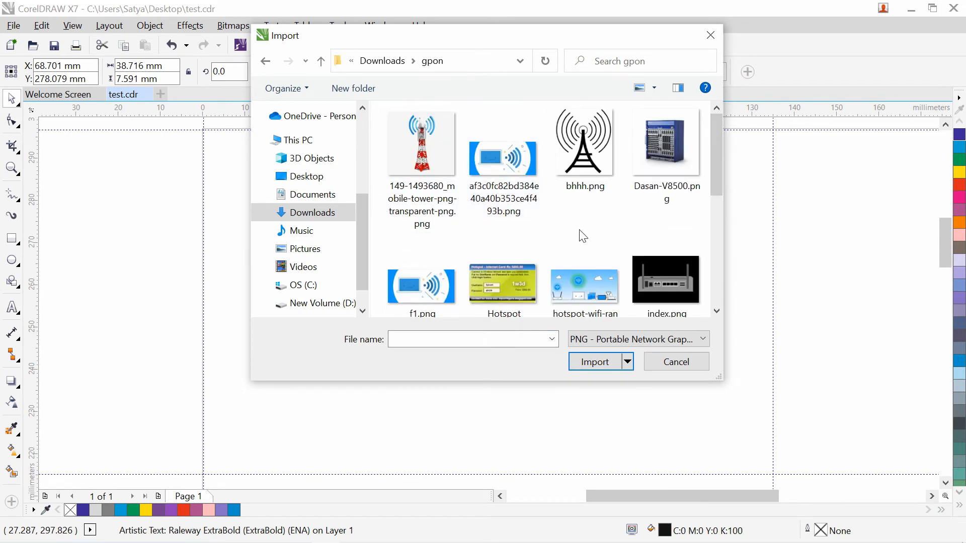
click(596, 151)
click(423, 154)
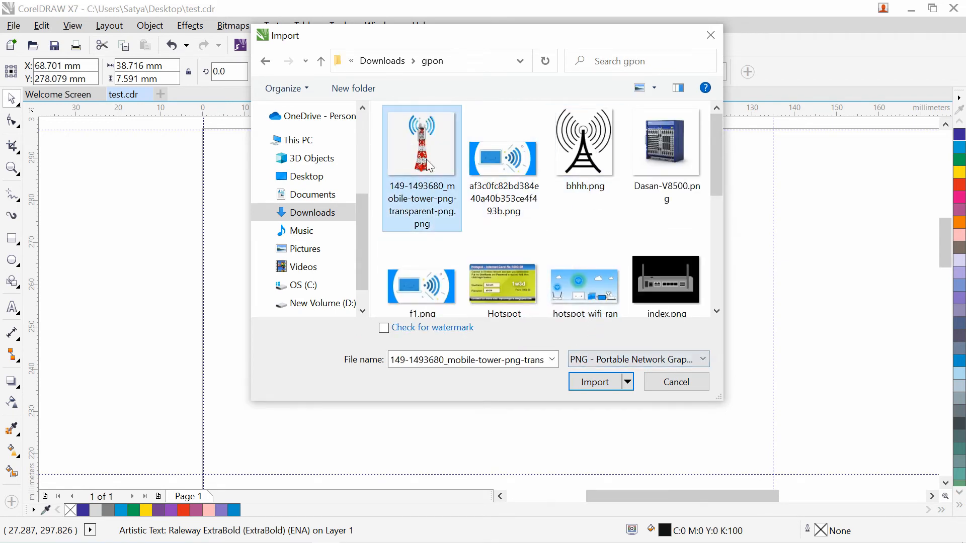
click(596, 386)
drag(302, 168, 385, 251)
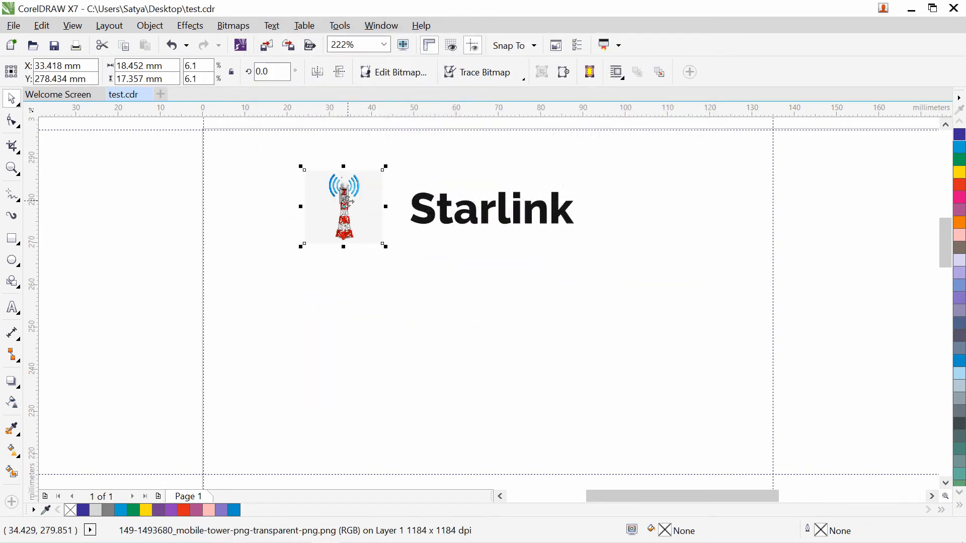
drag(347, 201, 369, 212)
click(384, 267)
click(367, 218)
click(432, 341)
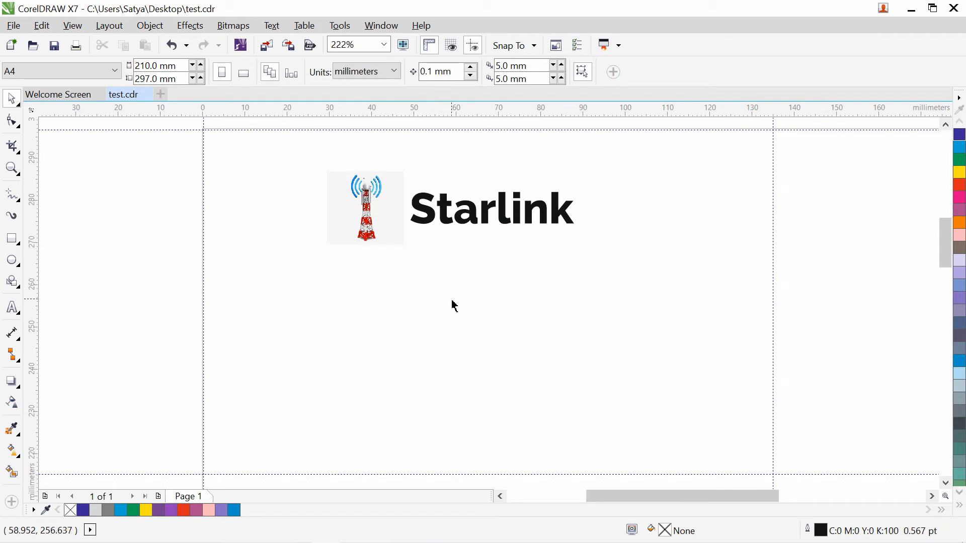
- Move the tower image further left and set Starlink directly beside it
drag(352, 200, 265, 194)
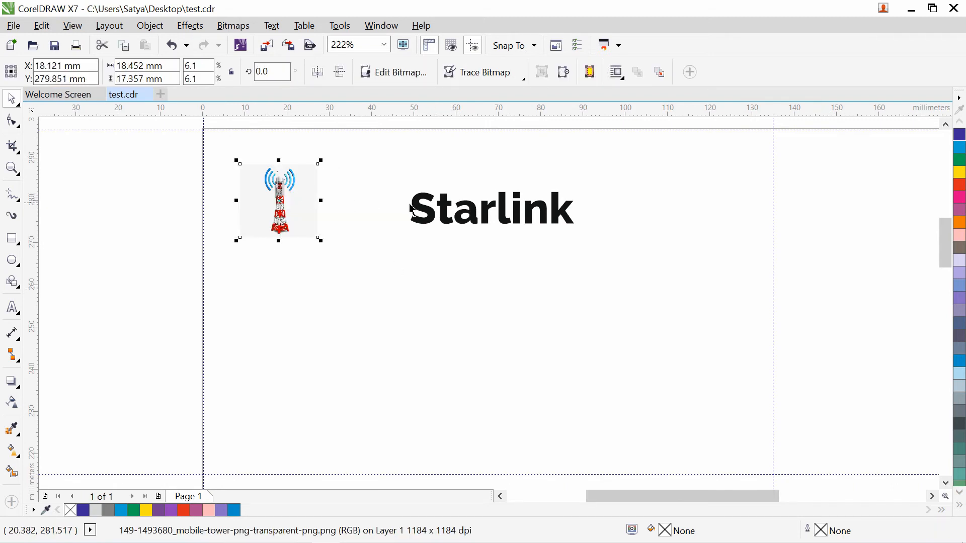
click(436, 204)
drag(443, 209, 331, 192)
click(456, 276)
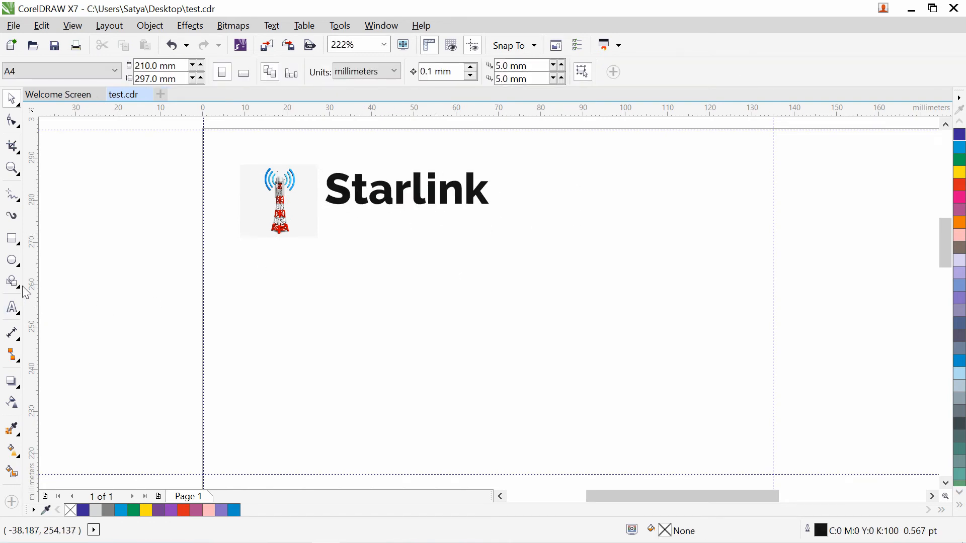
click(13, 308)
click(326, 291)
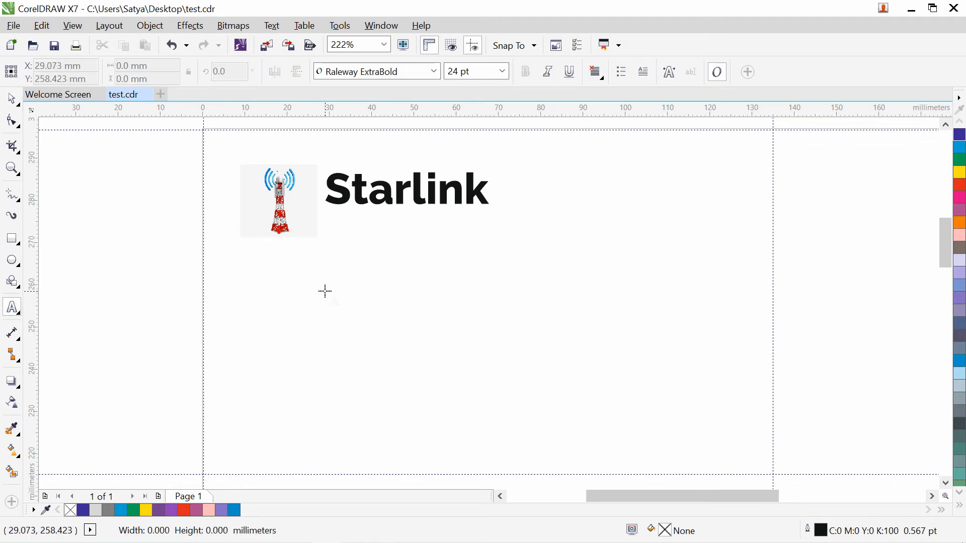
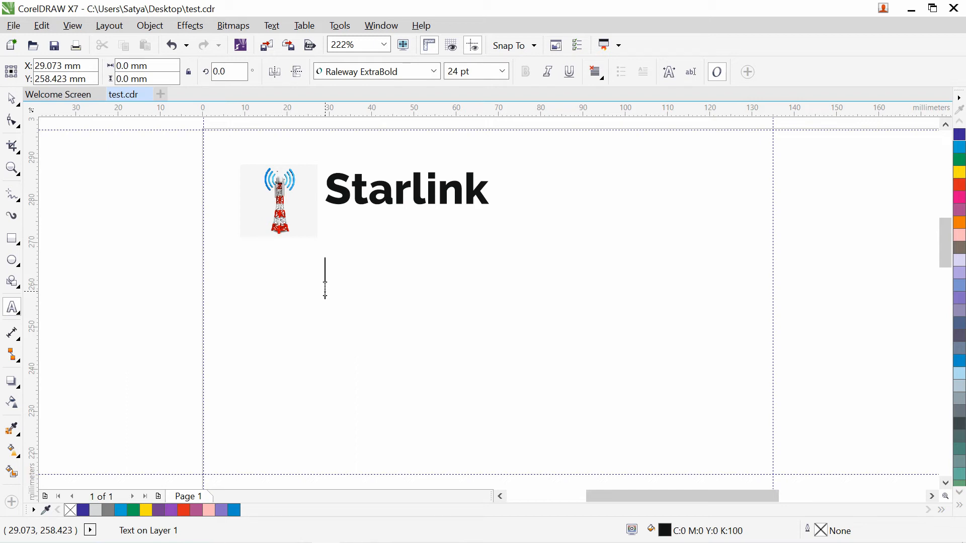
- Type the tagline 'Internet Service Provider', correcting the misspelled 'Provice'
text(Inter)
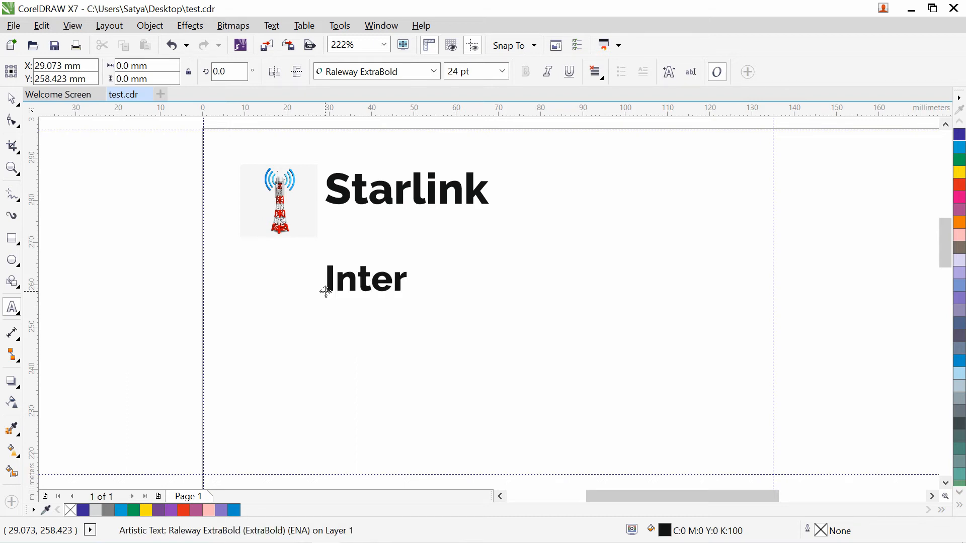
text(net Servi)
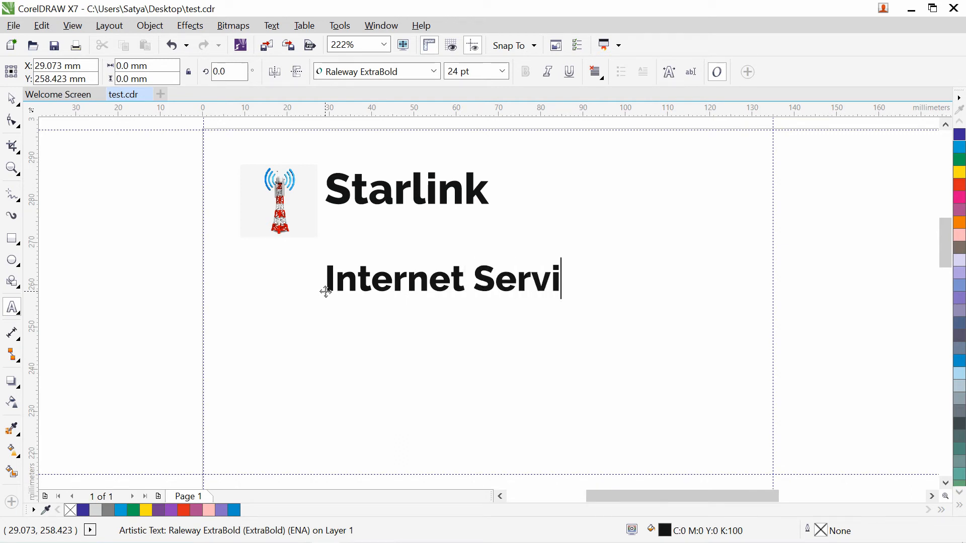
text(ce Pr)
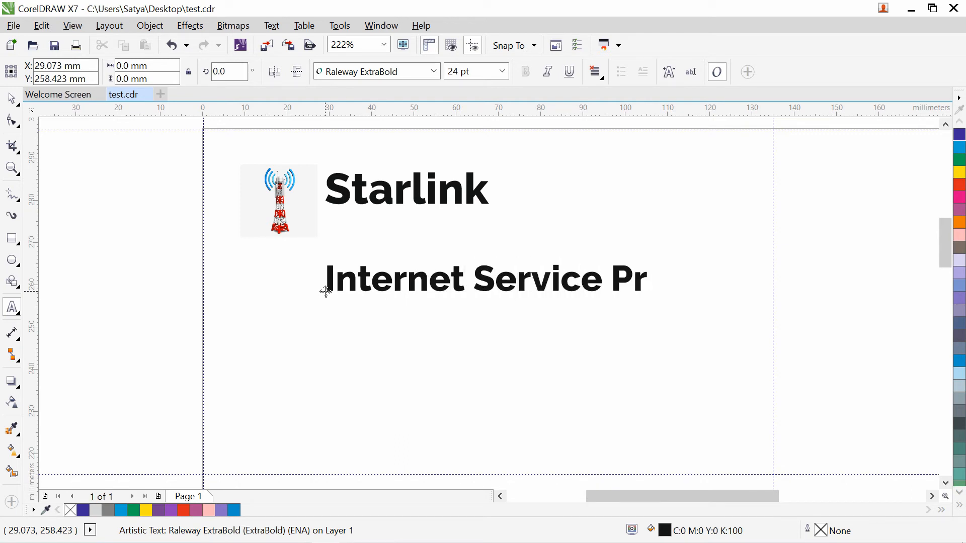
text(ovice)
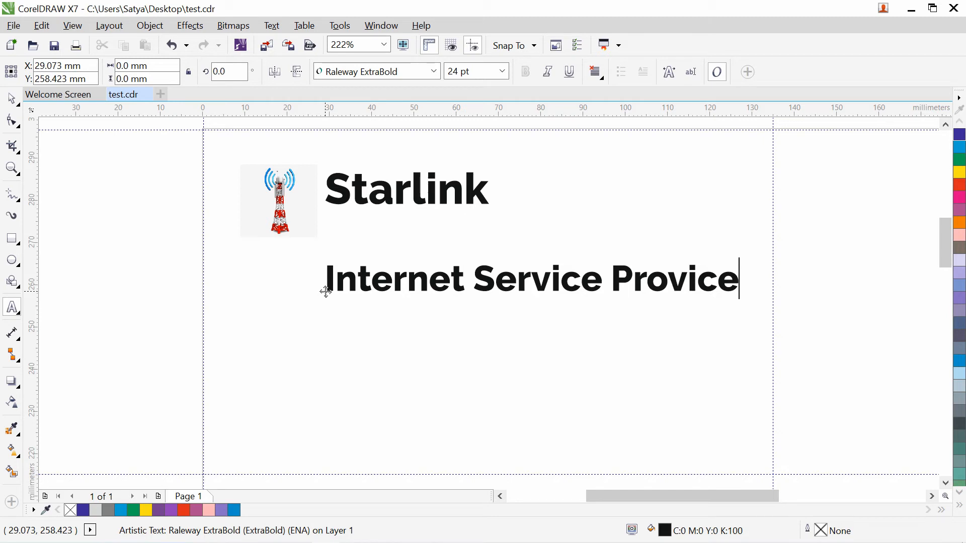
click(328, 288)
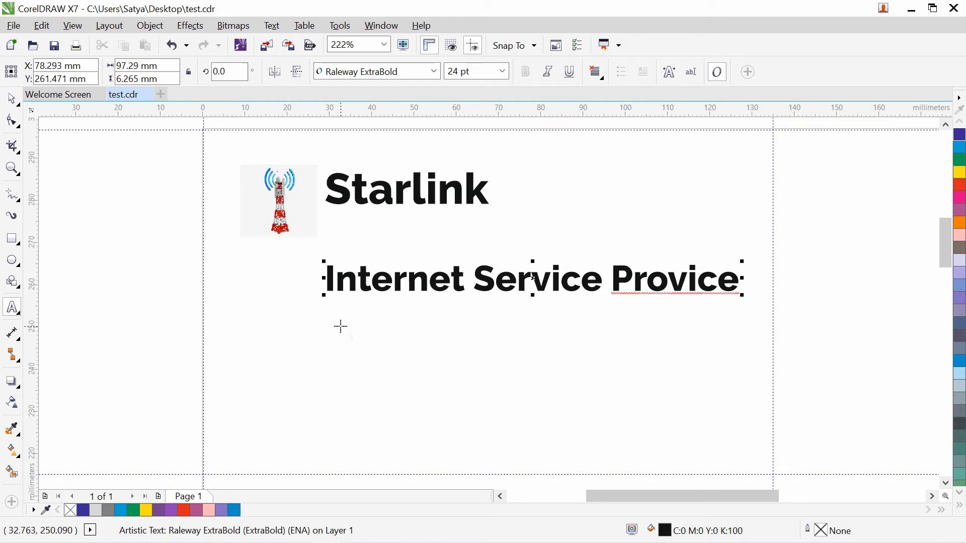
click(741, 285)
key(BackSpace)
key(BackSpace)
text(der)
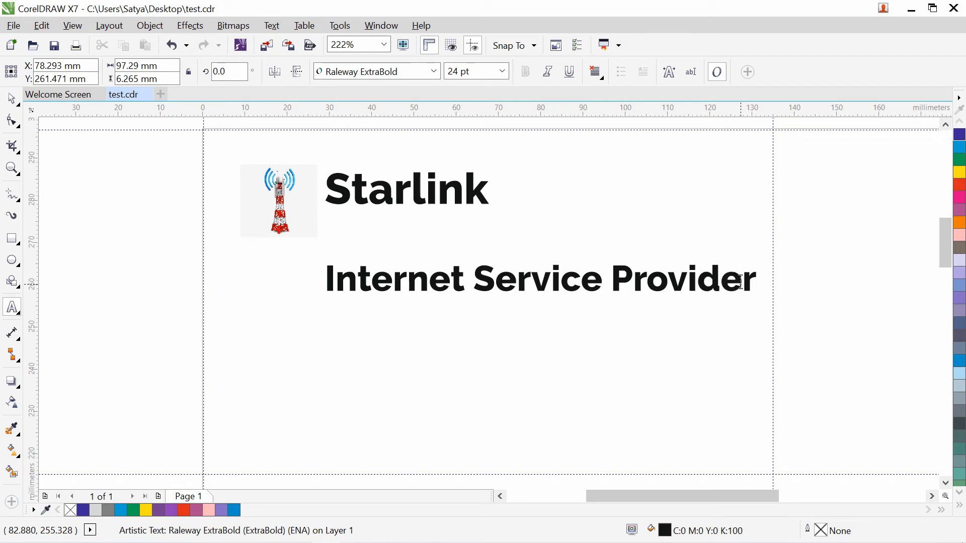
- Shrink the tagline to about 11.8 pt and place it directly under Starlink
key(ctrl+space)
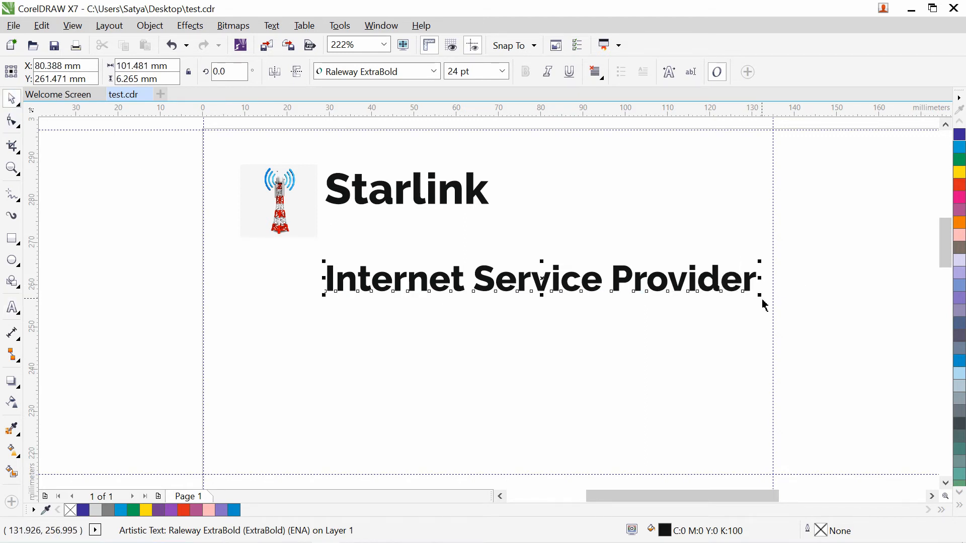
click(750, 302)
click(755, 297)
drag(760, 295, 648, 284)
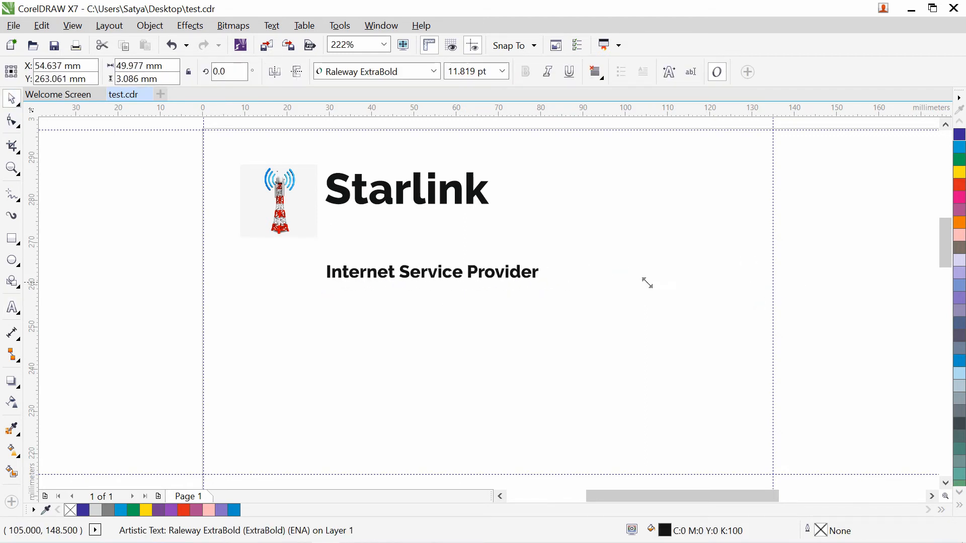
drag(473, 275, 473, 223)
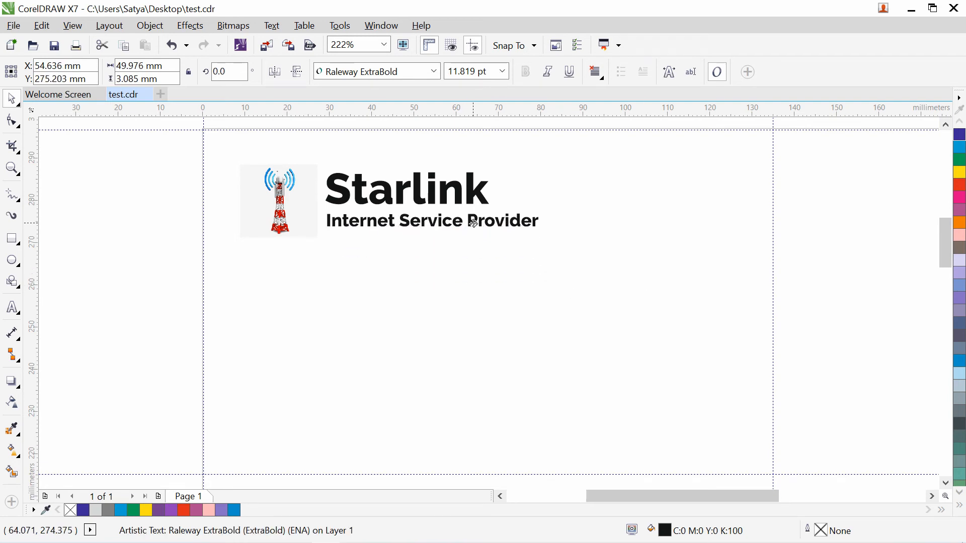
click(473, 346)
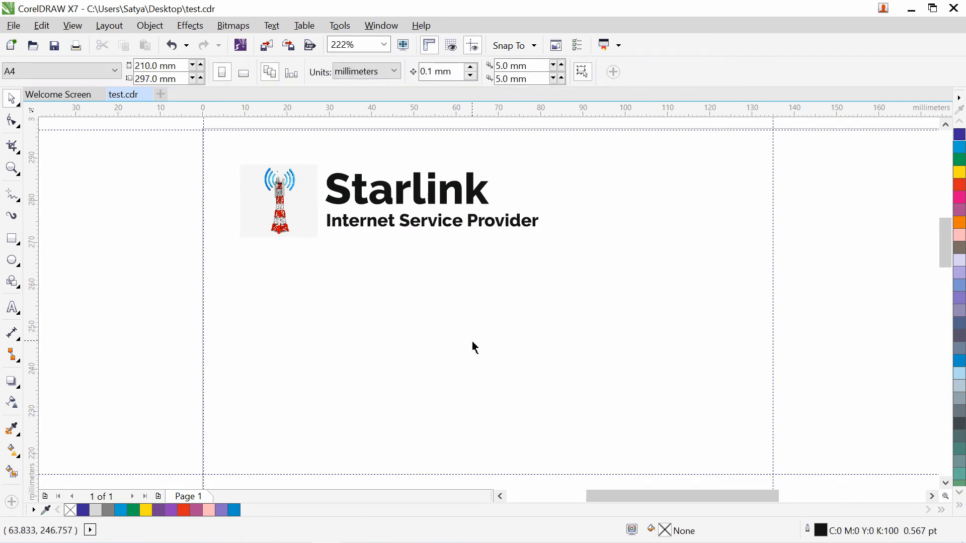
- Draw a red bar about 134.8 × 2.5 mm across the page, with no outline
click(12, 238)
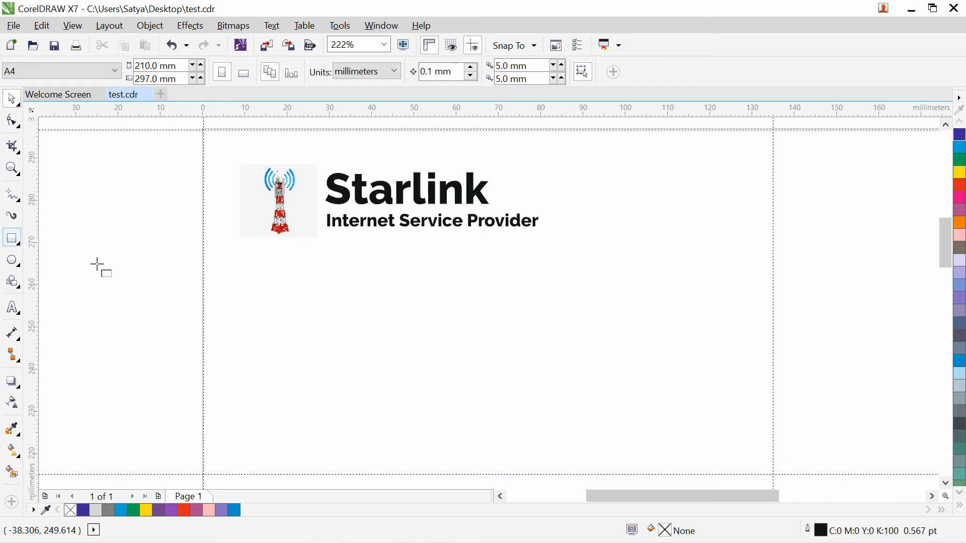
mouse_move(203, 366)
mouse_down()
mouse_move(835, 369)
mouse_move(771, 384)
mouse_move(773, 376)
mouse_up()
click(962, 188)
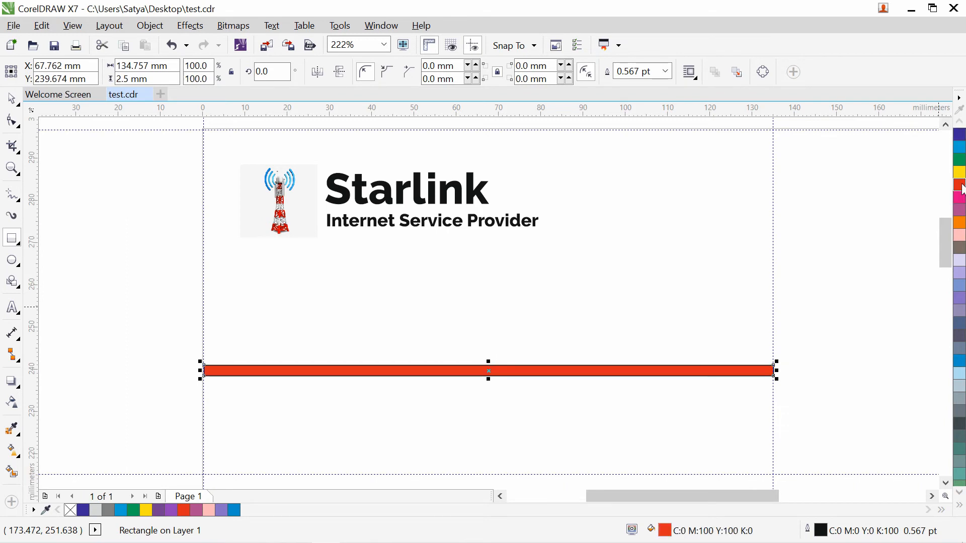
click(665, 72)
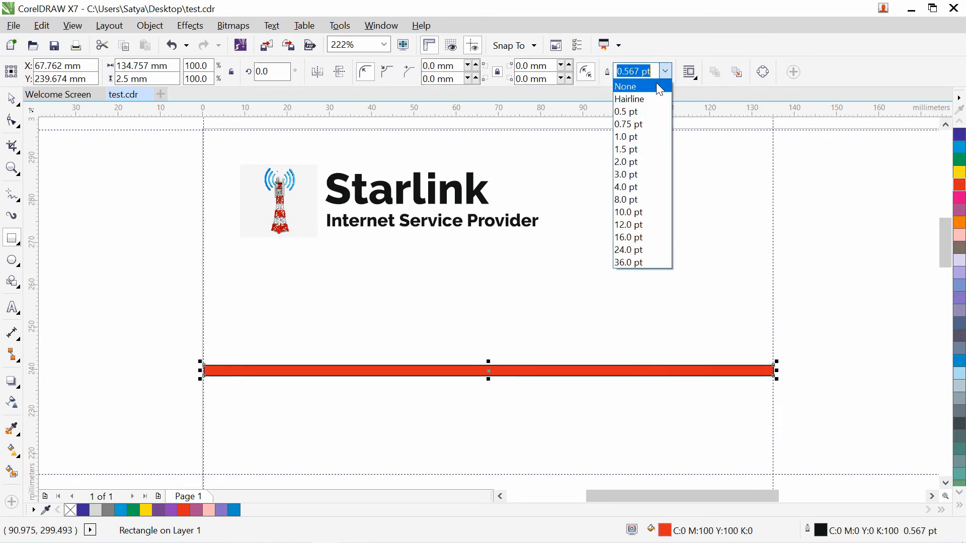
click(654, 88)
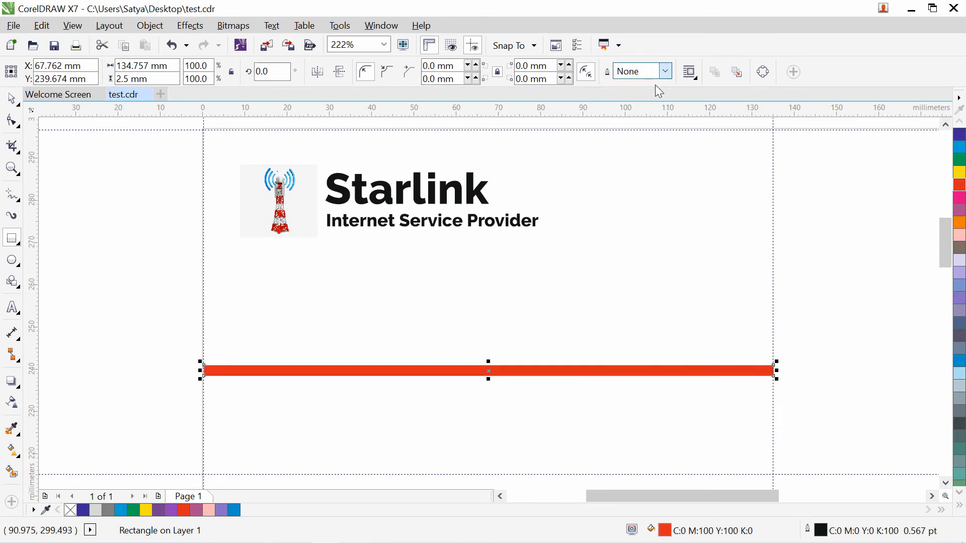
click(64, 220)
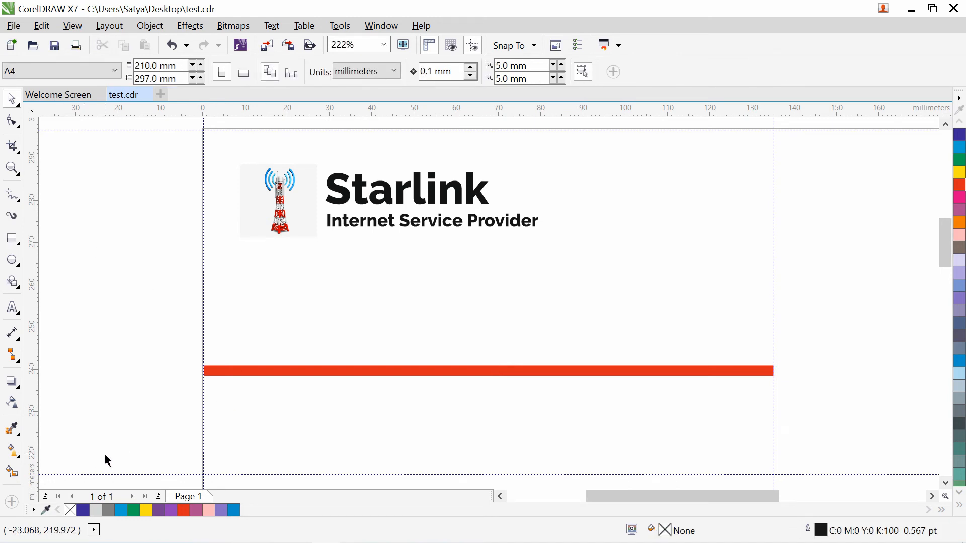
- Add the person's name above the red bar at 14 pt, near the bar's right end
click(12, 308)
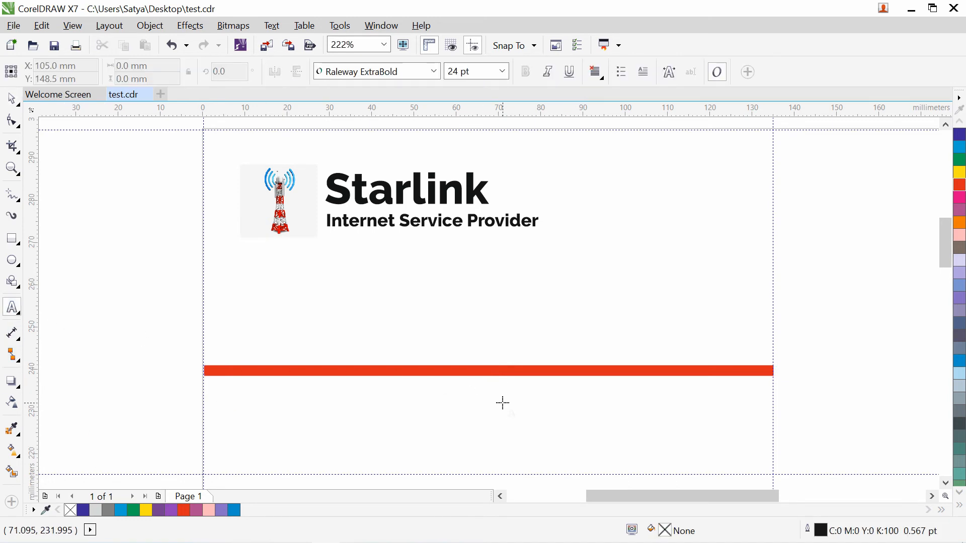
click(623, 298)
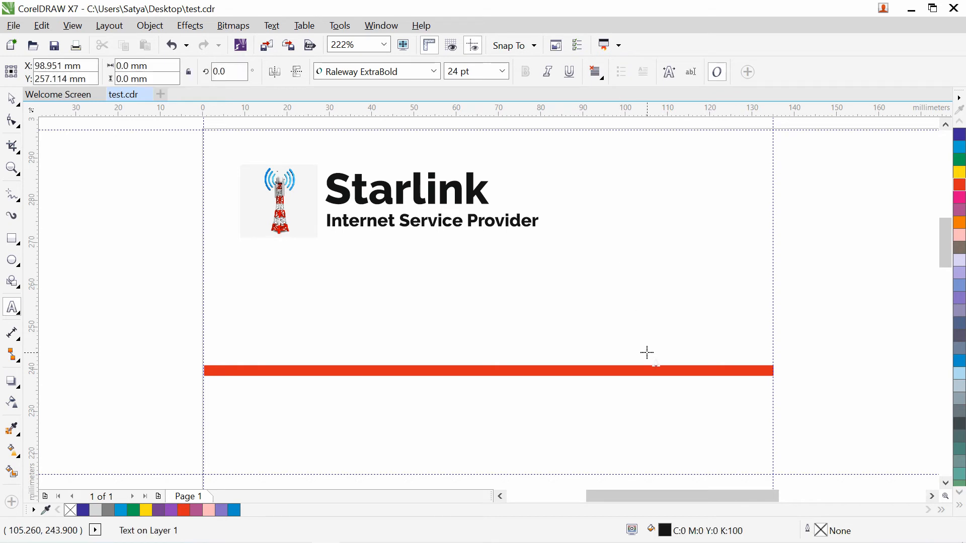
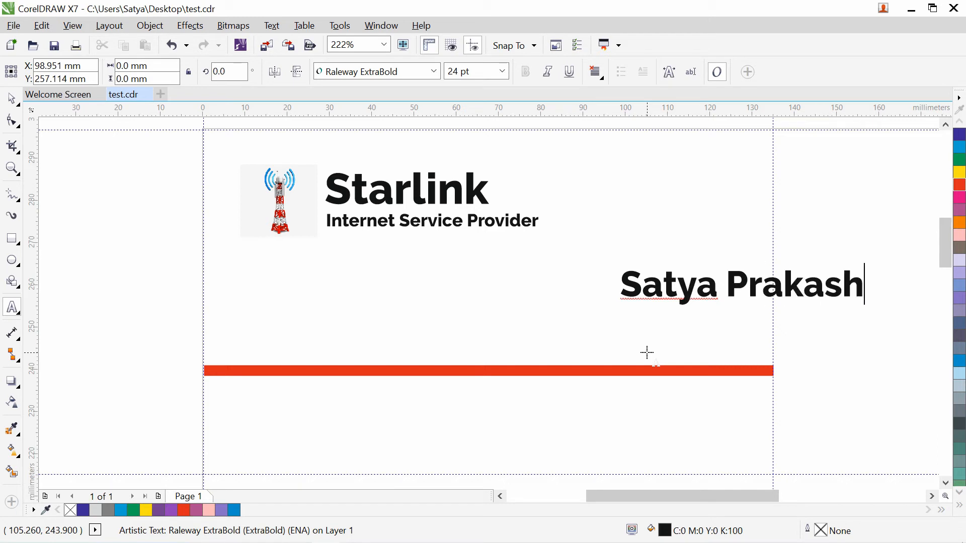
key(Return)
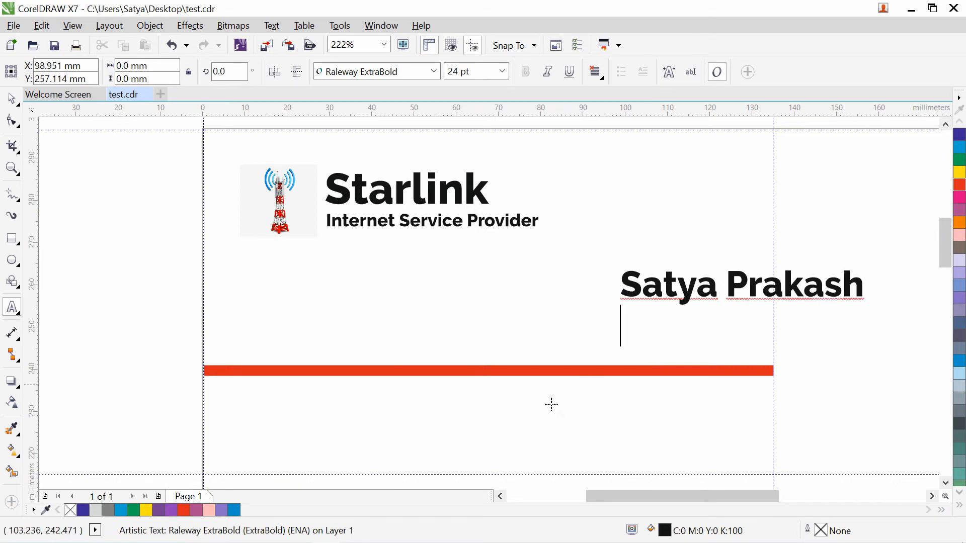
click(12, 98)
drag(683, 280, 588, 276)
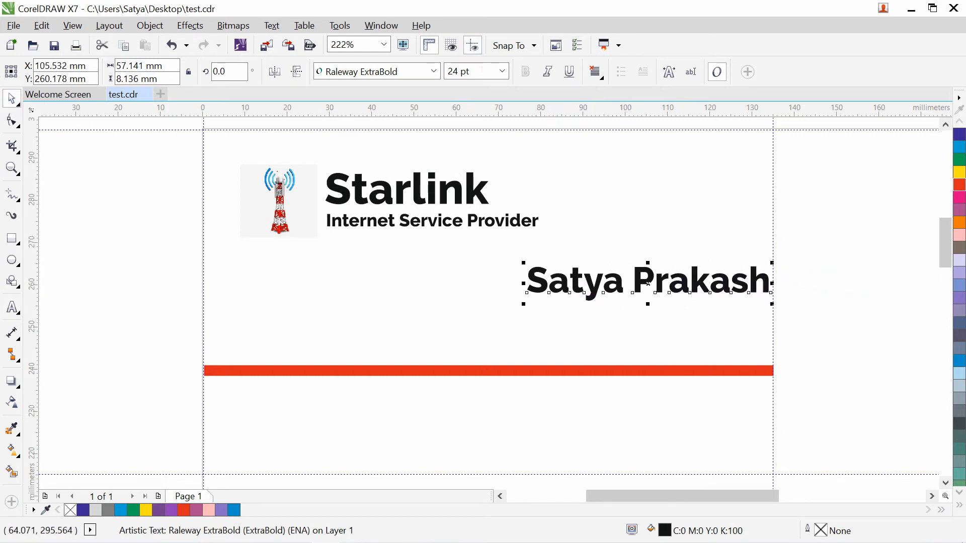
click(473, 71)
text(14)
key(Return)
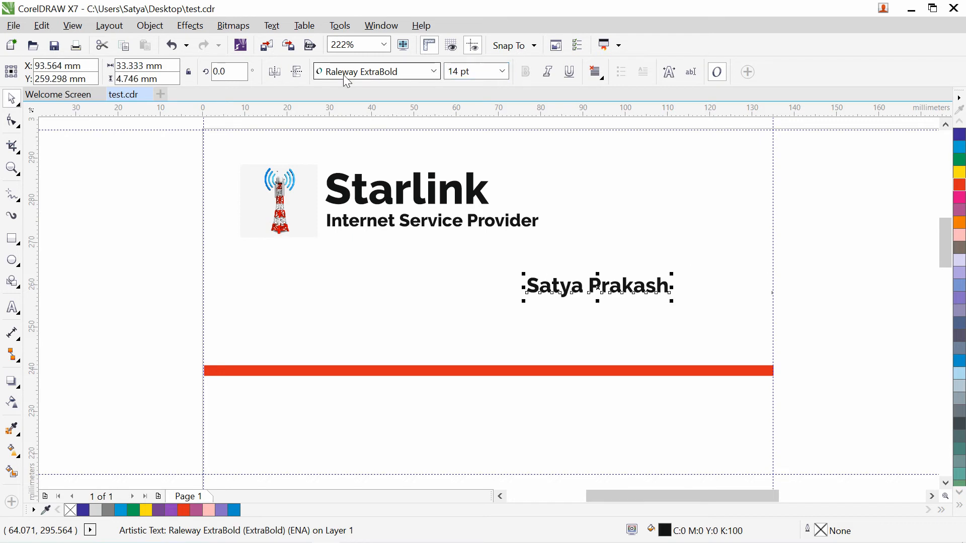
drag(623, 282, 721, 294)
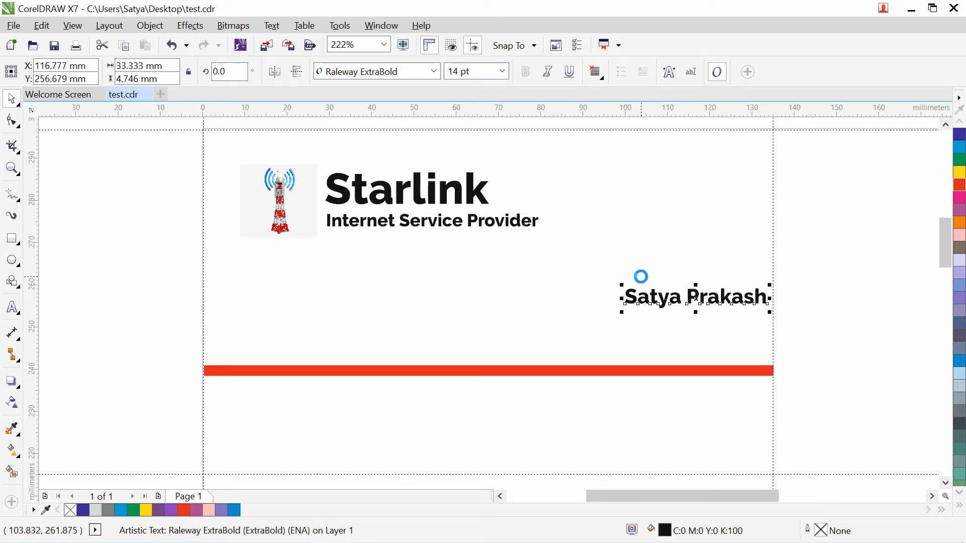
- Duplicate the name below itself and retype the copy as '(Marketing)'
drag(681, 302, 682, 322)
right_click(681, 323)
click(13, 308)
key(ctrl+a)
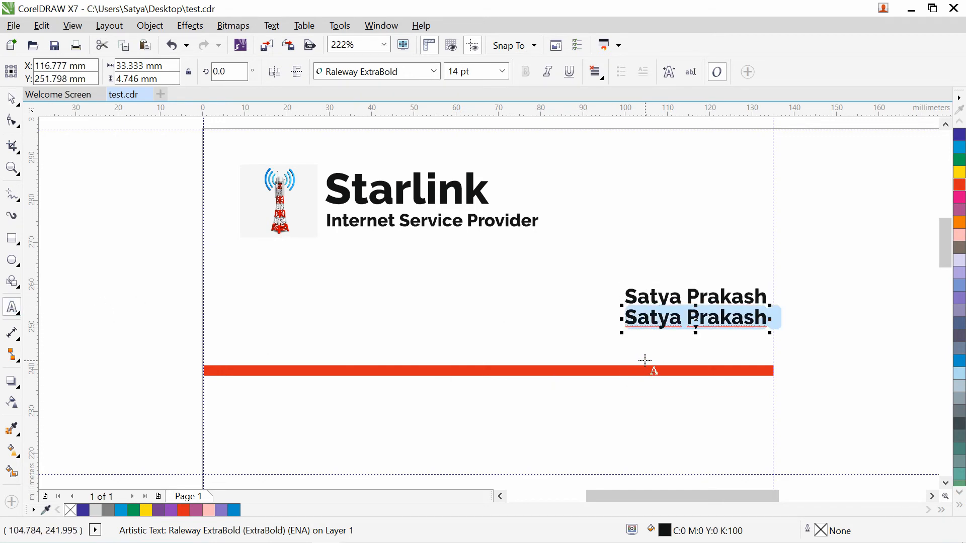
text(()
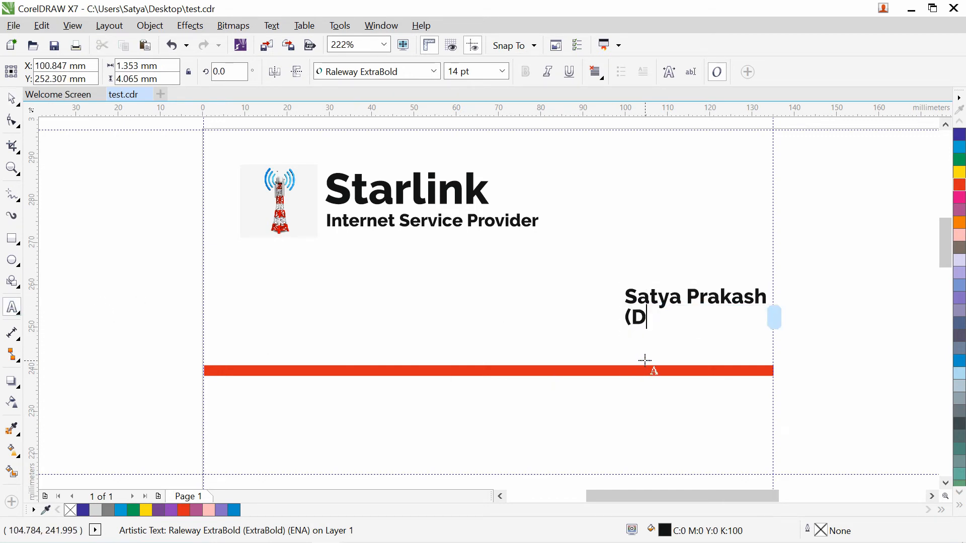
text(Directer))
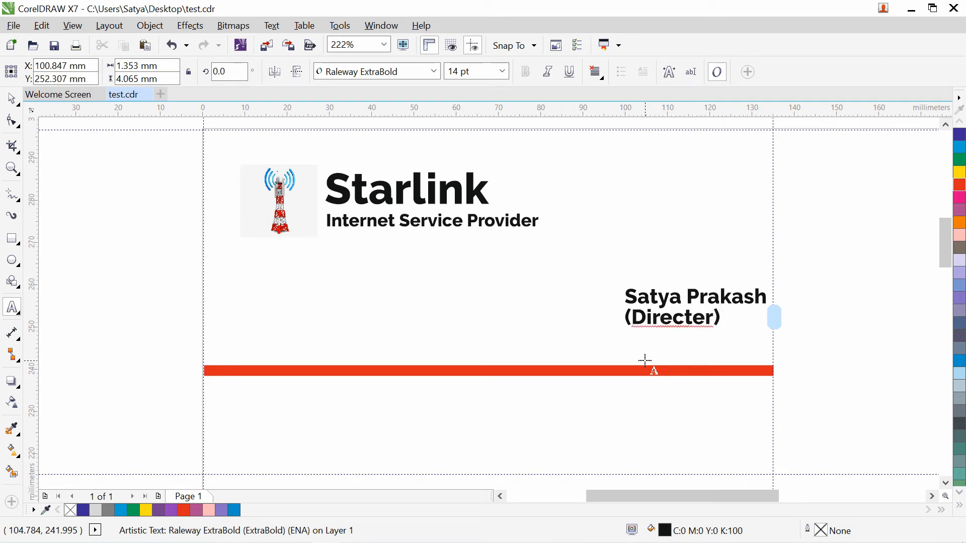
drag(715, 318, 638, 319)
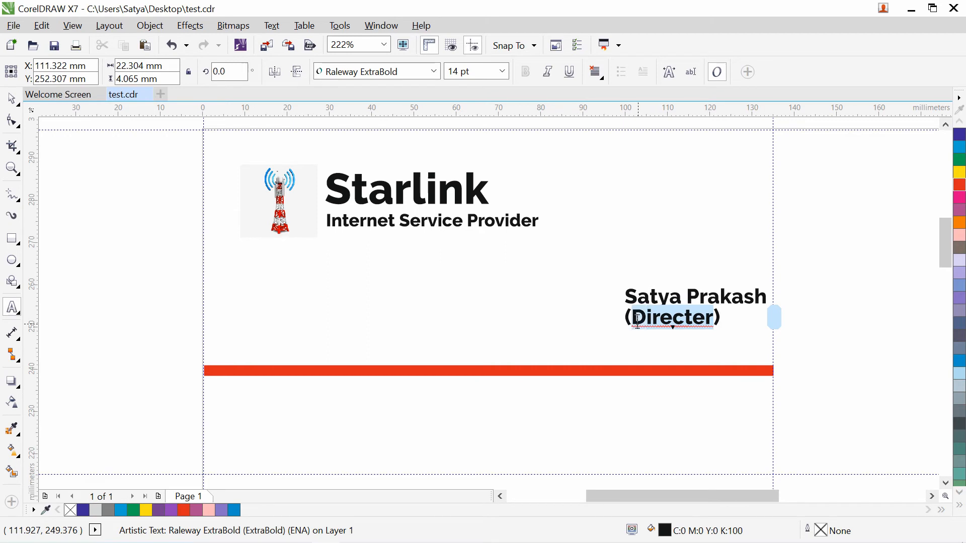
text(Sales)
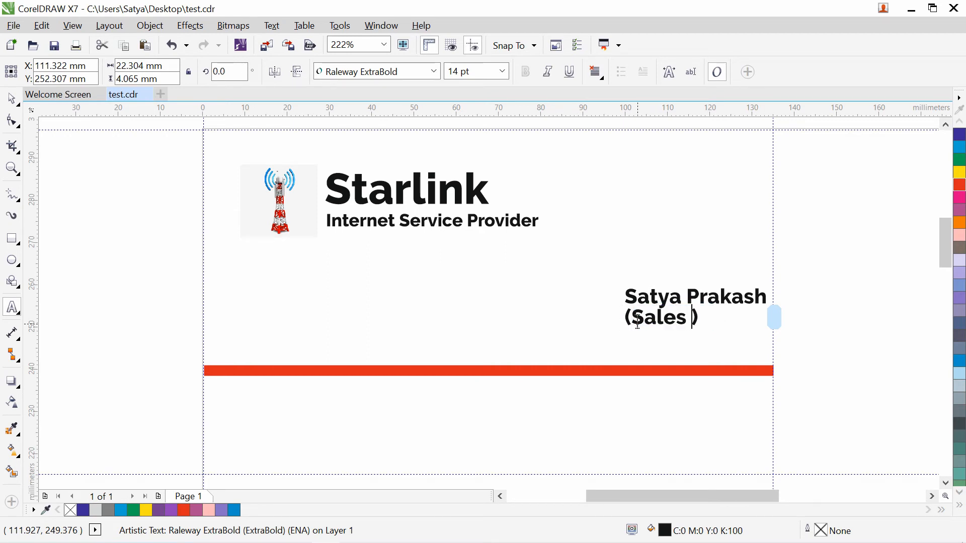
text( Mange)
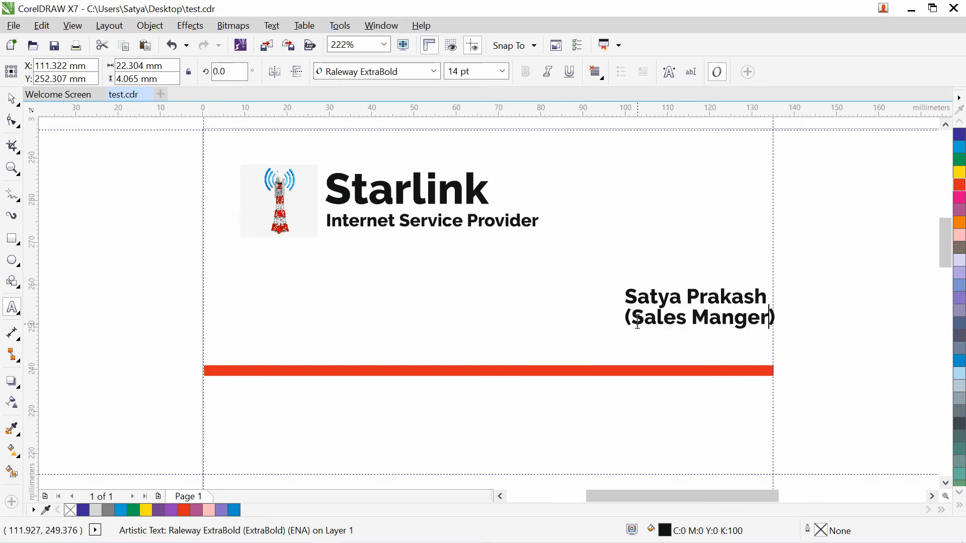
text(r)
key(BackSpace)
key(BackSpace)
key(BackSpace)
key(BackSpace)
key(BackSpace)
key(BackSpace)
key(BackSpace)
key(BackSpace)
key(BackSpace)
key(BackSpace)
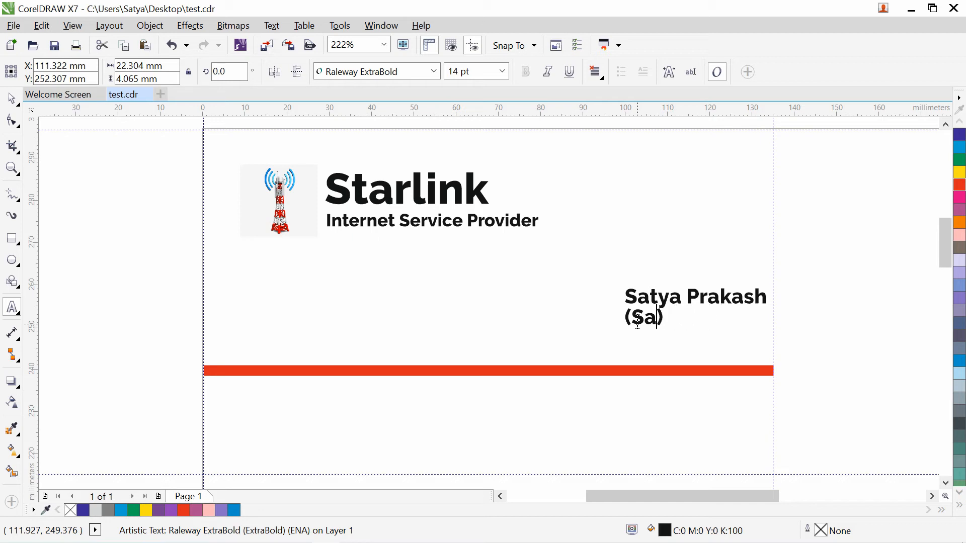
key(BackSpace)
key(BackSpace)
text(Market)
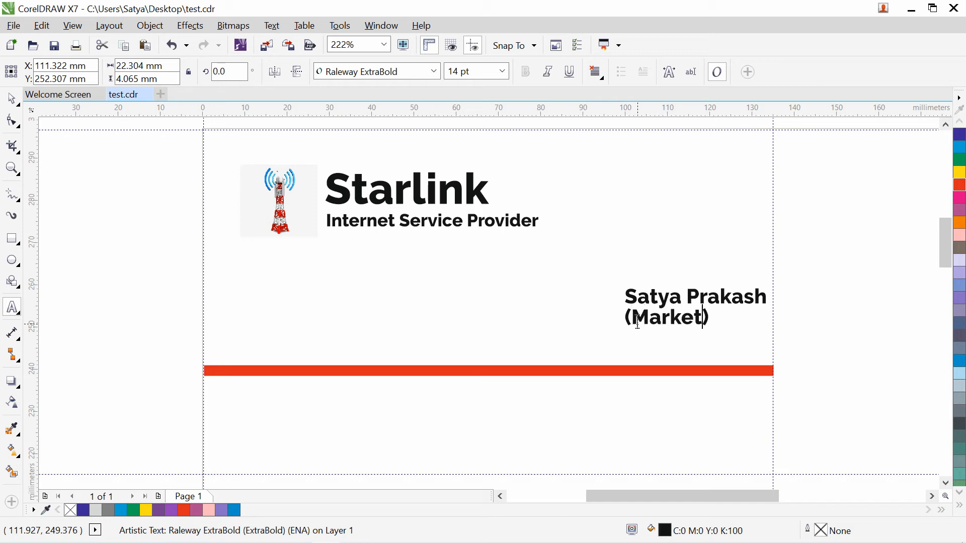
text(ing)
key(Escape)
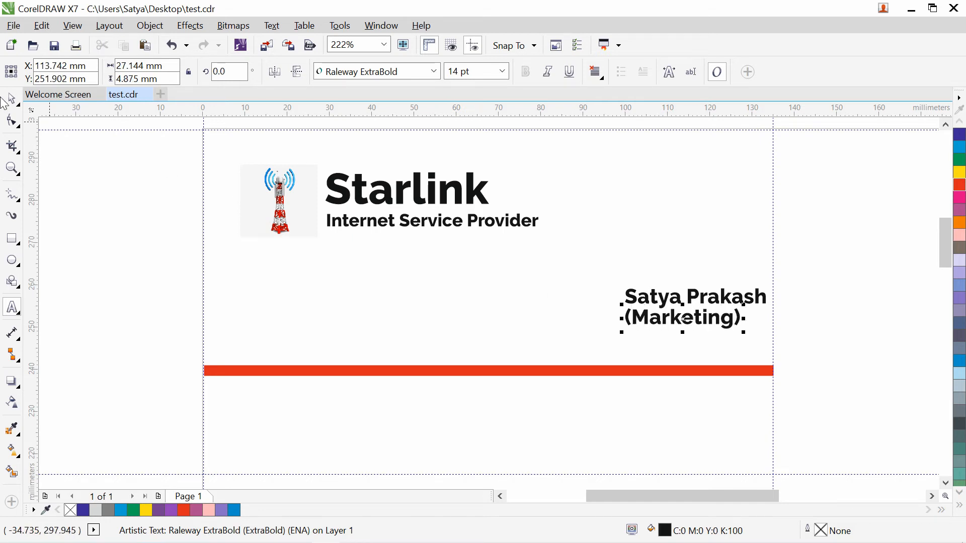
- Shift (Marketing) right so it aligns under the name
click(12, 99)
drag(710, 318, 729, 318)
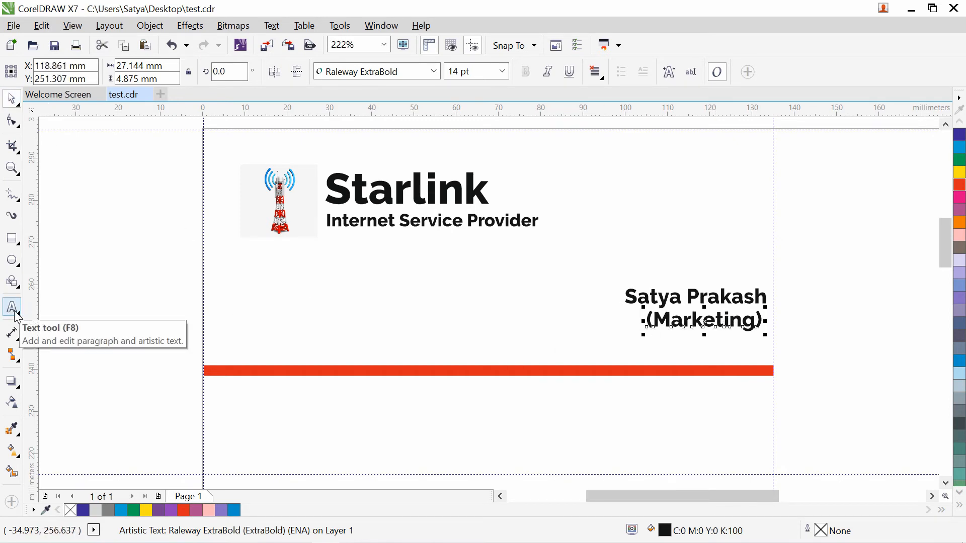
click(11, 100)
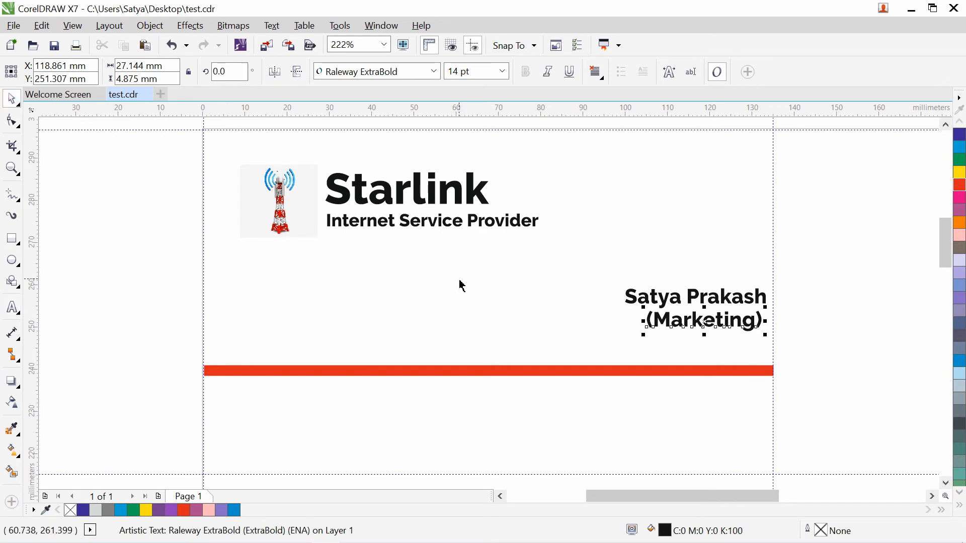
- Copy the name text and move the copy to the card's top-right
drag(698, 293, 697, 340)
right_click(696, 341)
click(12, 307)
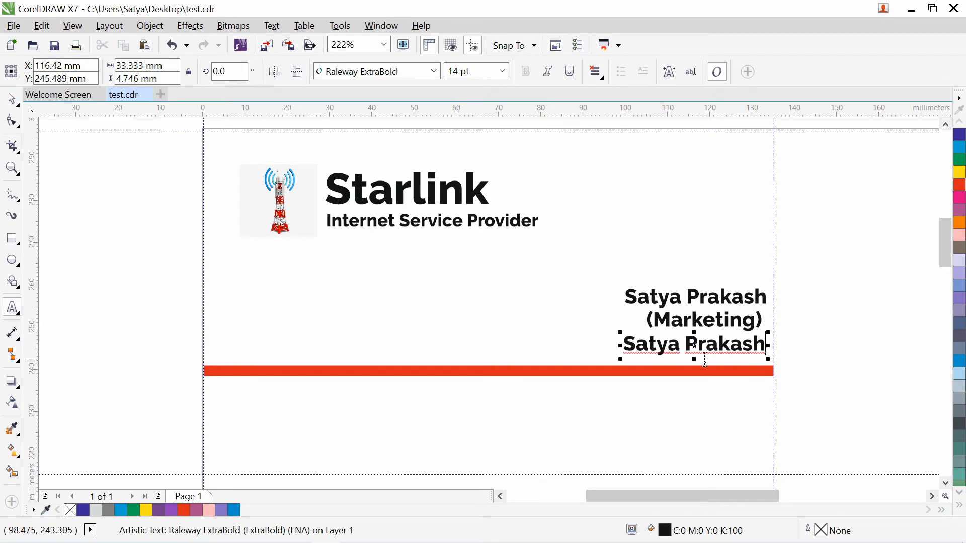
key(ctrl+a)
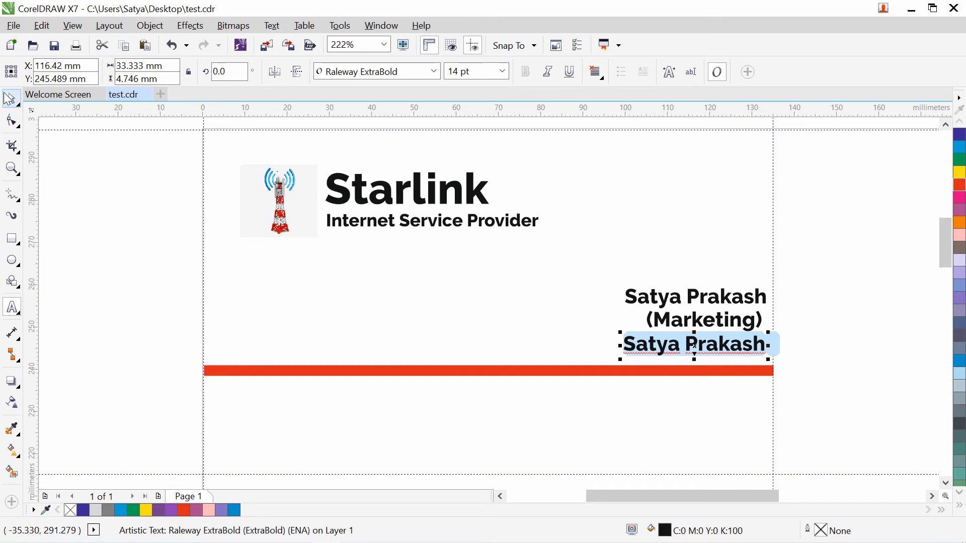
click(535, 319)
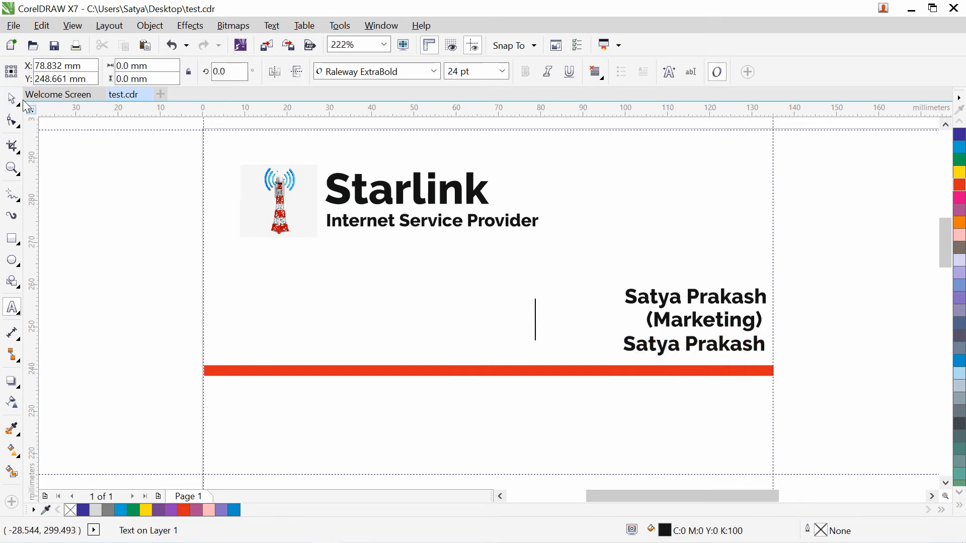
key(ctrl+space)
drag(676, 351, 674, 156)
- Replace the copy with the mobile number, shrink it to about 11.1 pt, and nudge it up
click(12, 308)
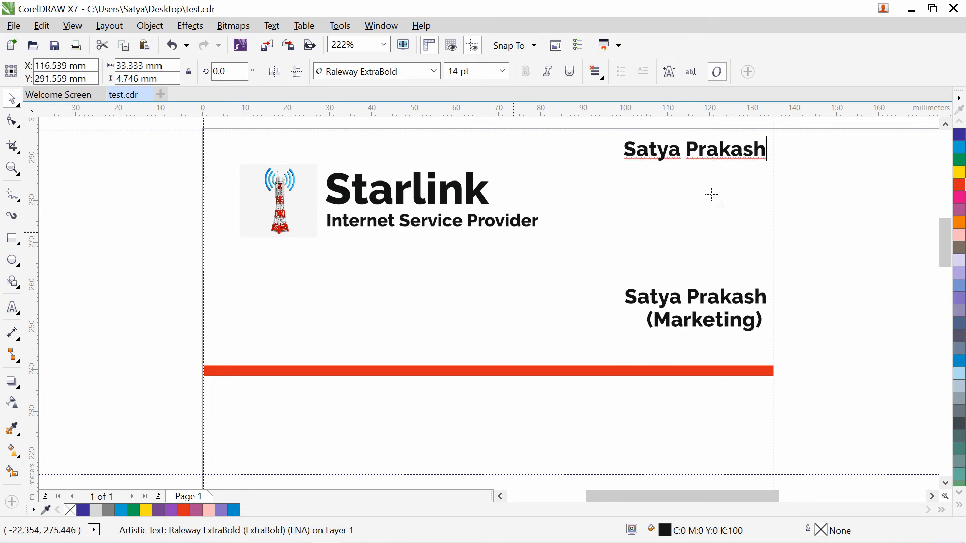
key(ctrl+a)
text(Mo-)
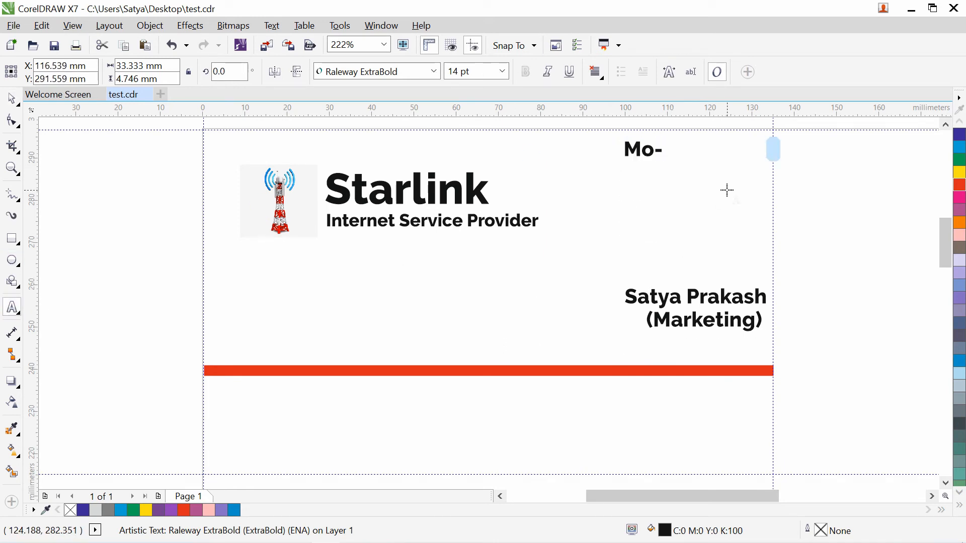
text(98989898989)
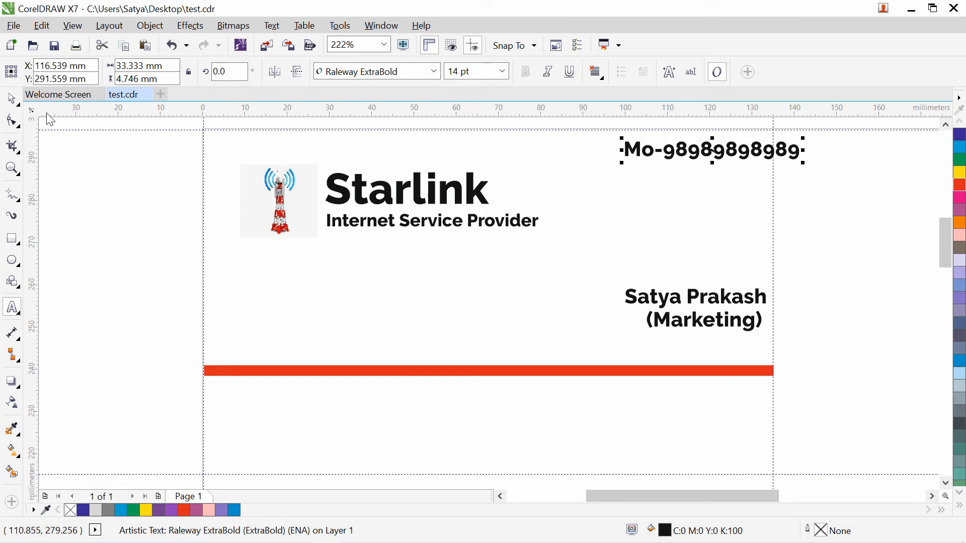
click(12, 98)
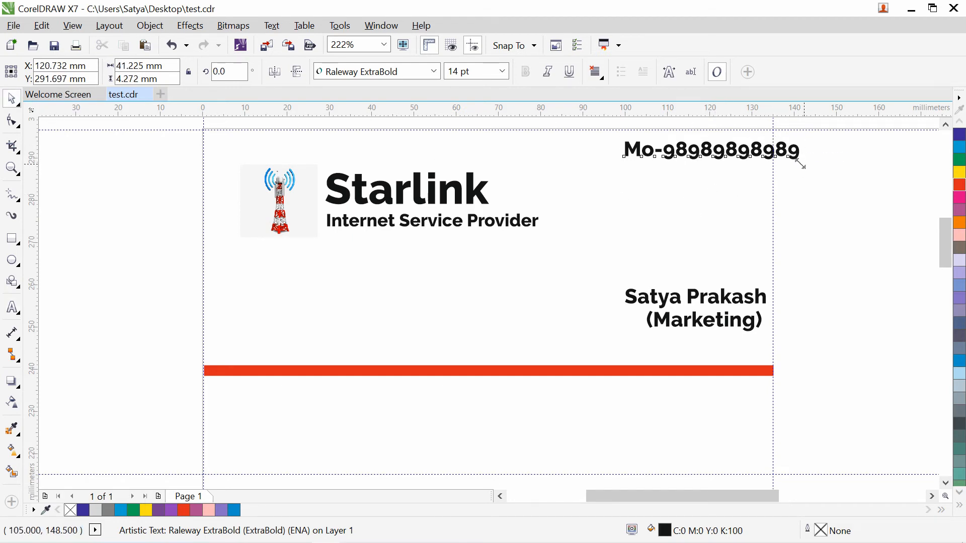
drag(804, 166, 779, 160)
click(727, 174)
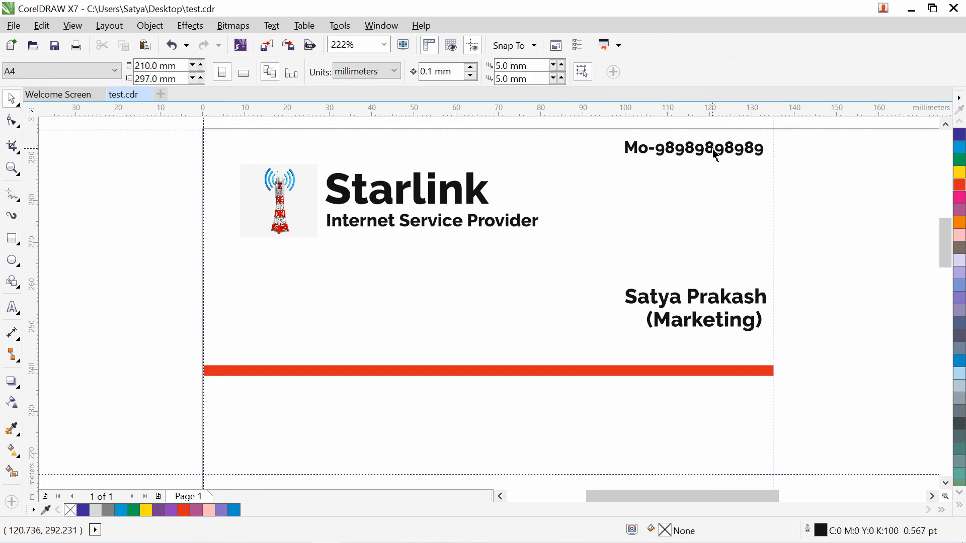
mouse_move(716, 156)
mouse_down()
mouse_move(729, 151)
mouse_move(718, 149)
mouse_up()
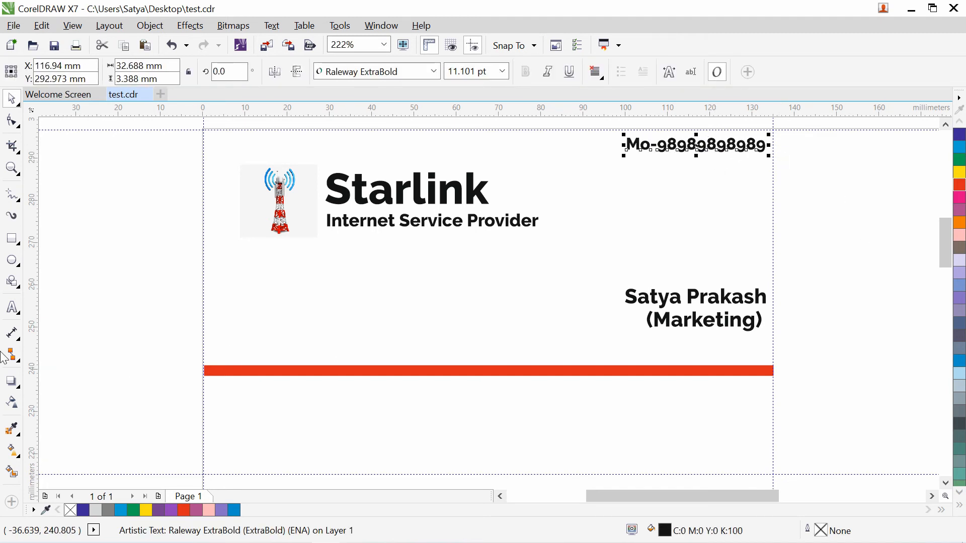
click(164, 298)
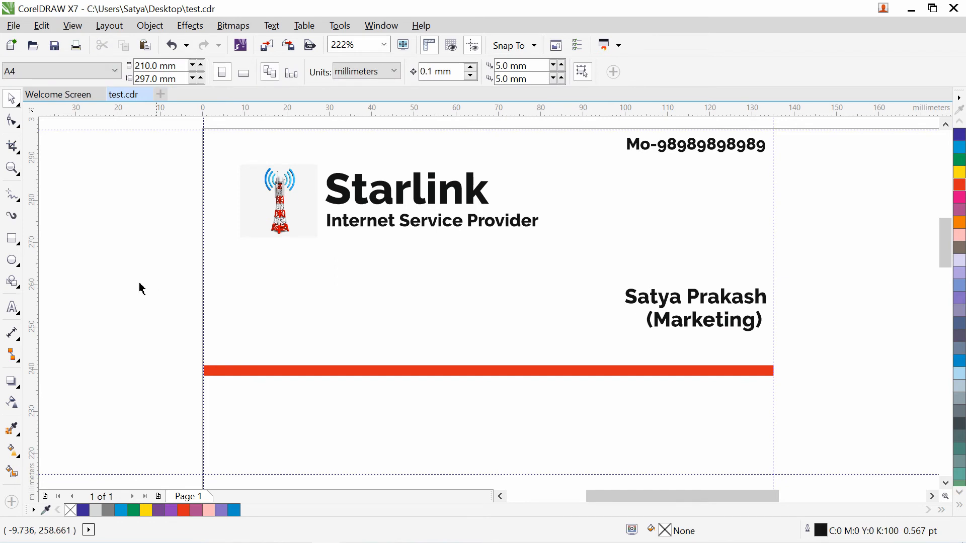
- Type the office address line below the red bar, fixing a typo before the city name
click(12, 308)
click(219, 399)
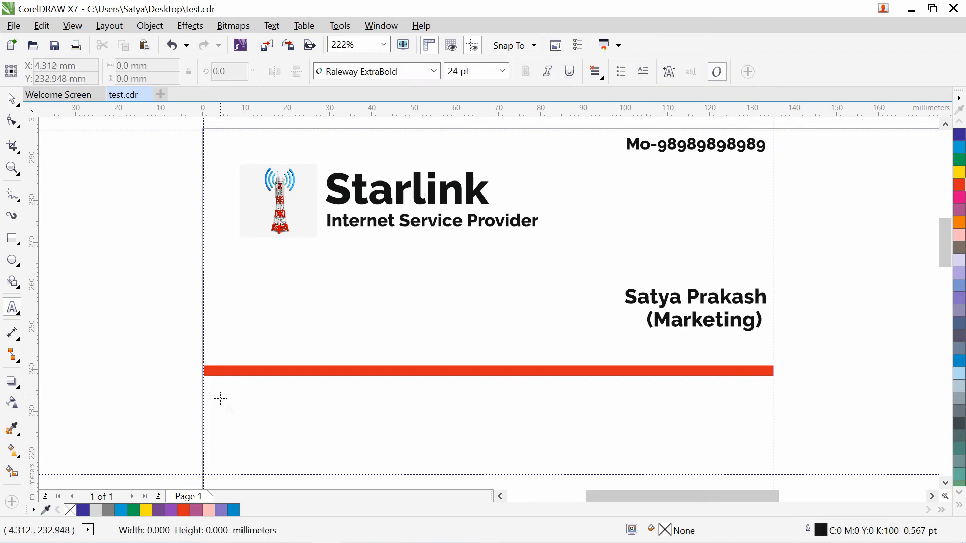
text(Add)
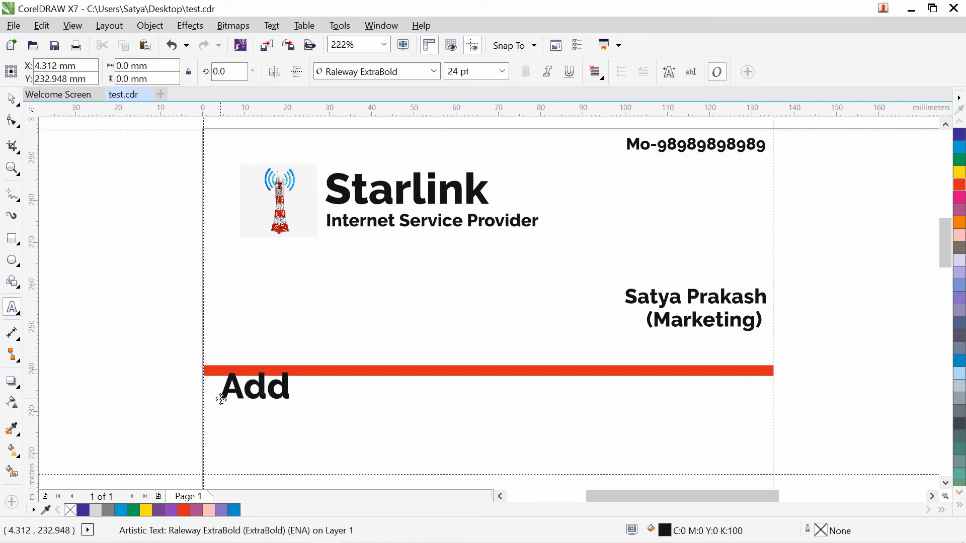
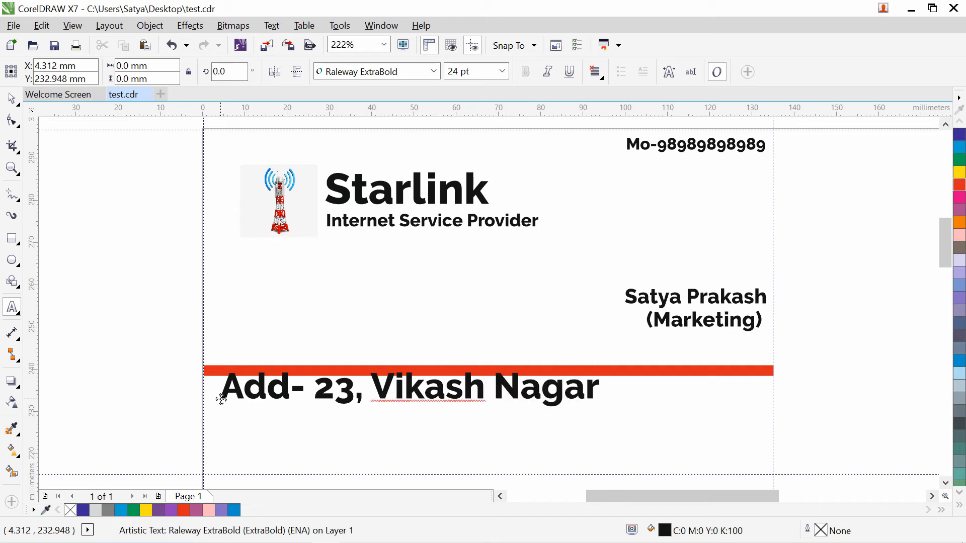
text(,)
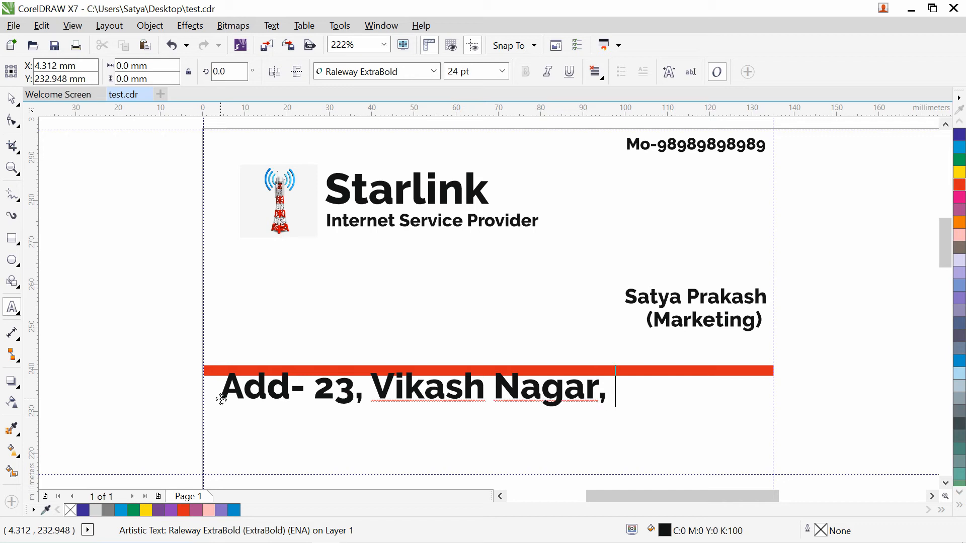
text(Li)
key(BackSpace)
key(BackSpace)
key(BackSpace)
key(BackSpace)
text(, Luckno)
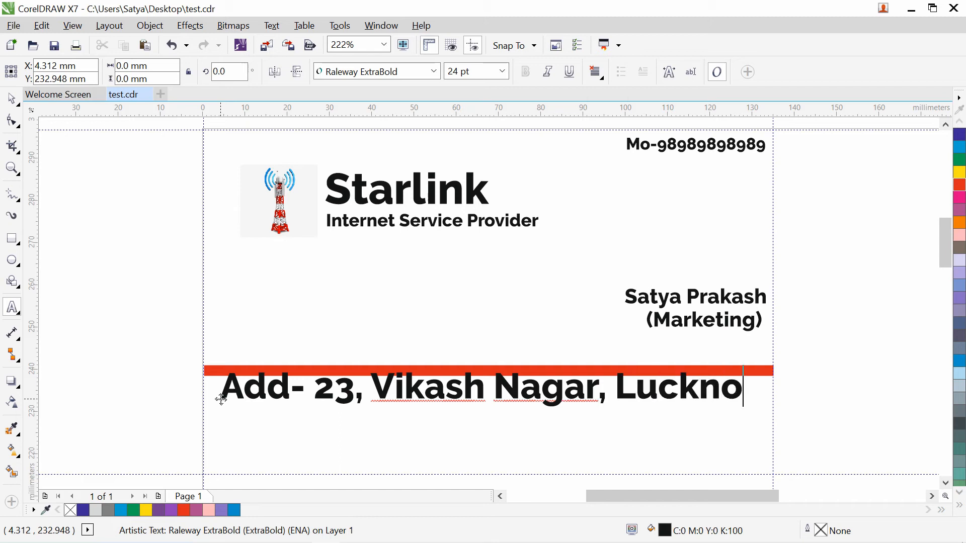
text(w)
- Set the address text to 12 pt
click(12, 98)
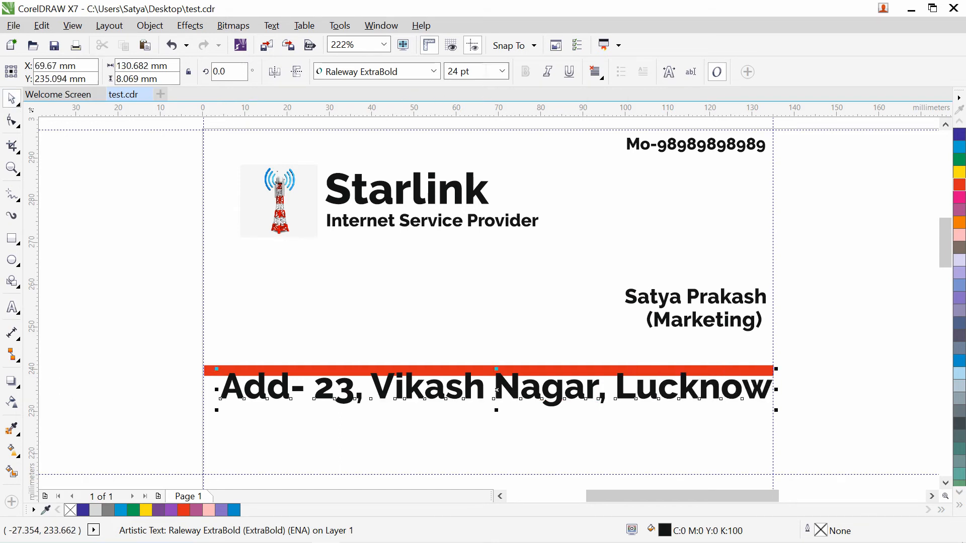
text(12)
key(Return)
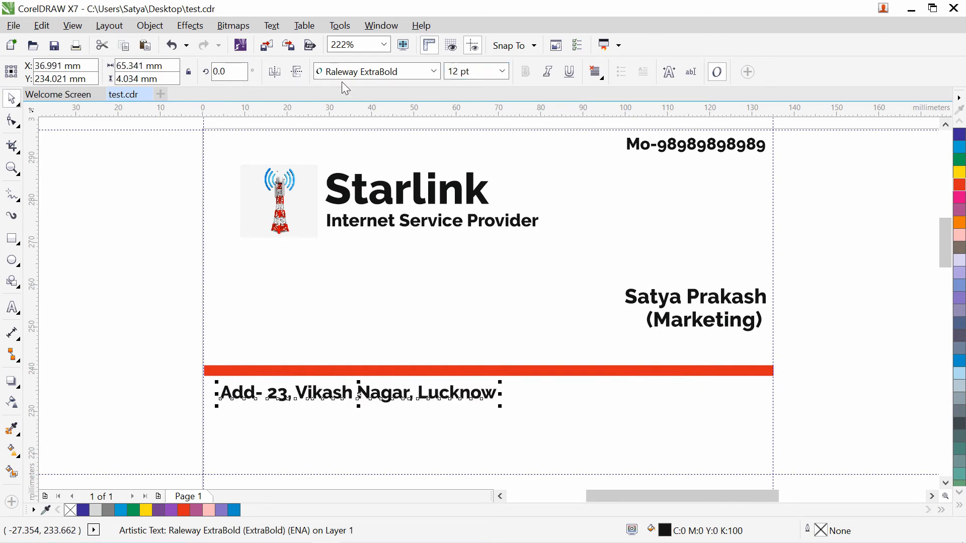
click(254, 412)
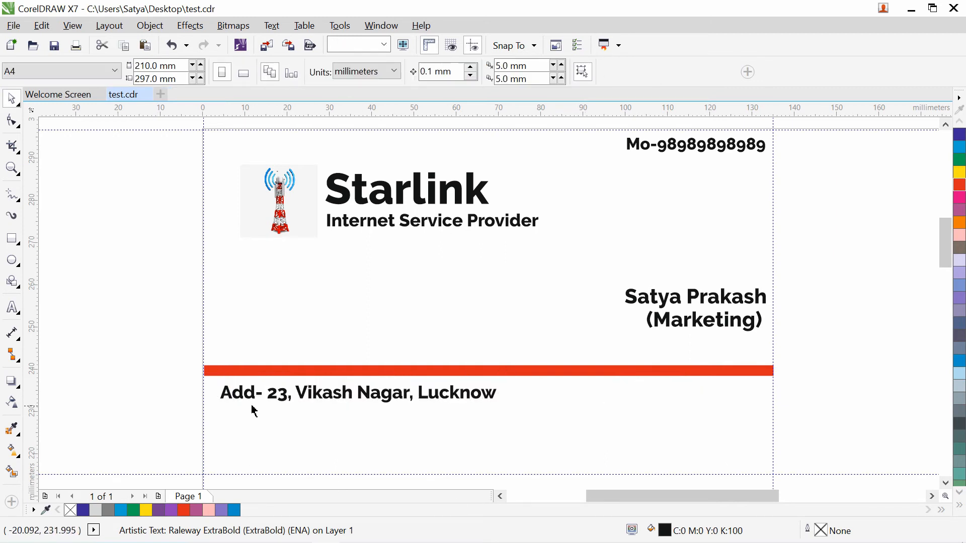
click(292, 399)
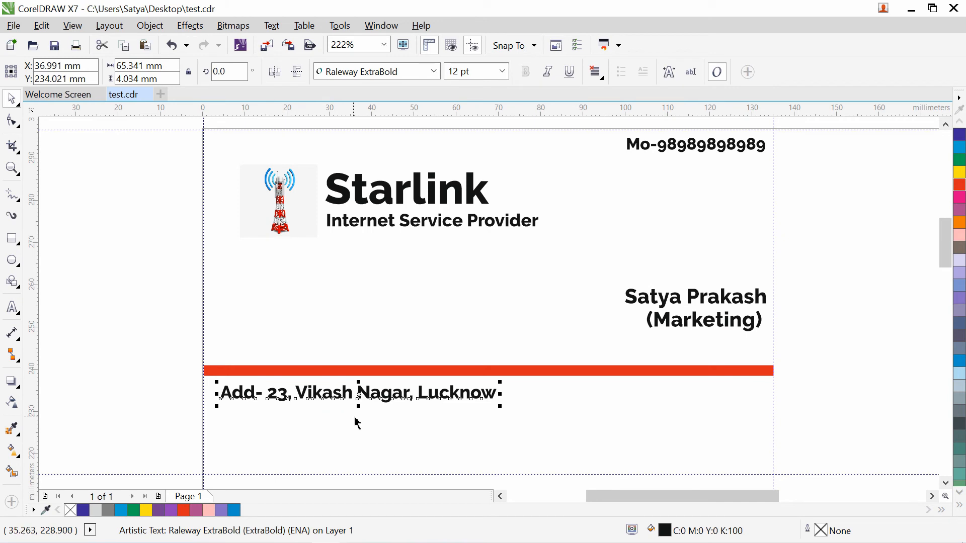
- Copy the address line below and retype it as the city, state and PIN-code line
drag(381, 395, 379, 418)
right_click(378, 417)
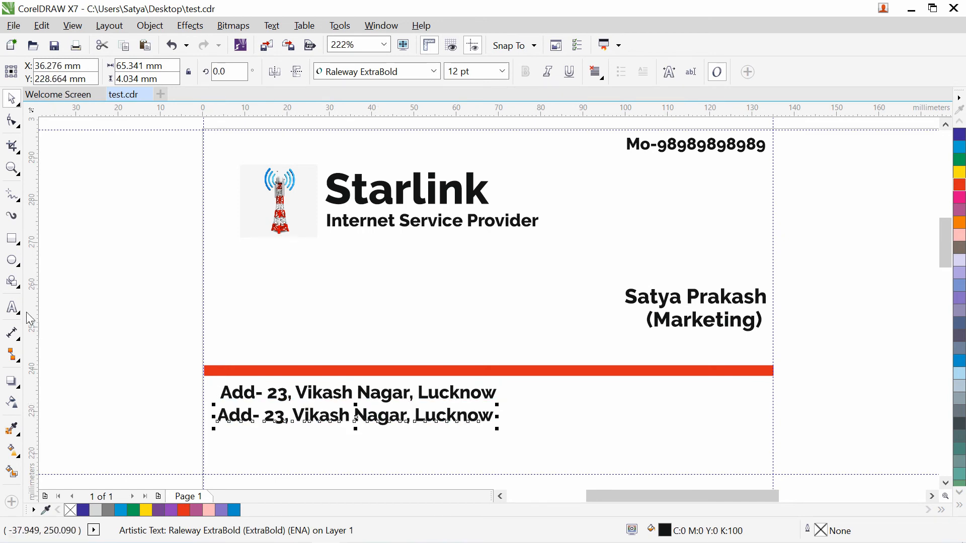
click(11, 307)
key(ctrl+a)
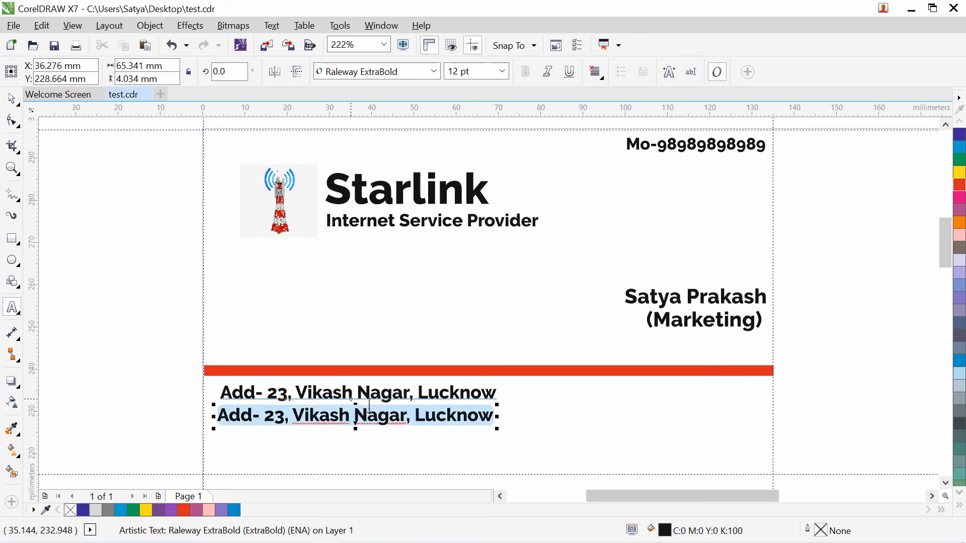
text(Lucknow-Ut)
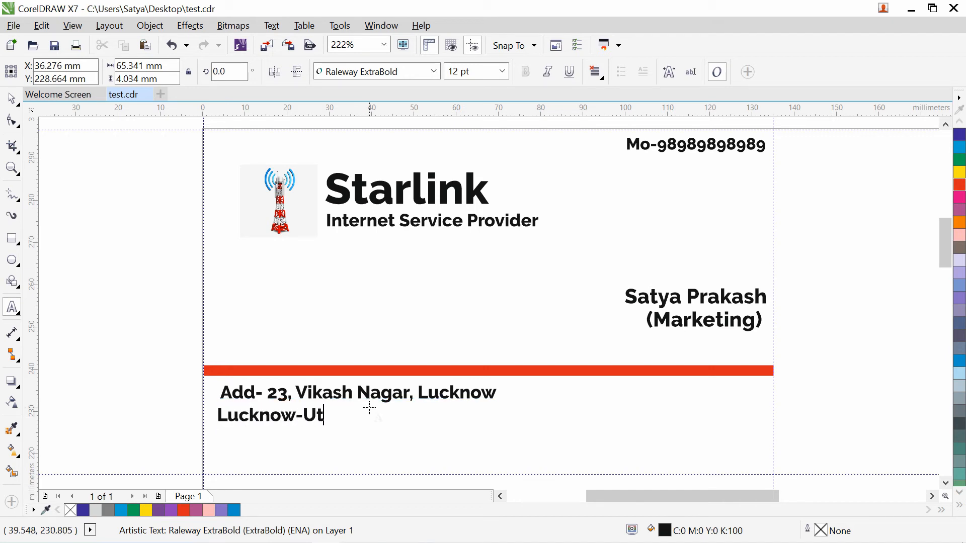
text(tar Pradesh)
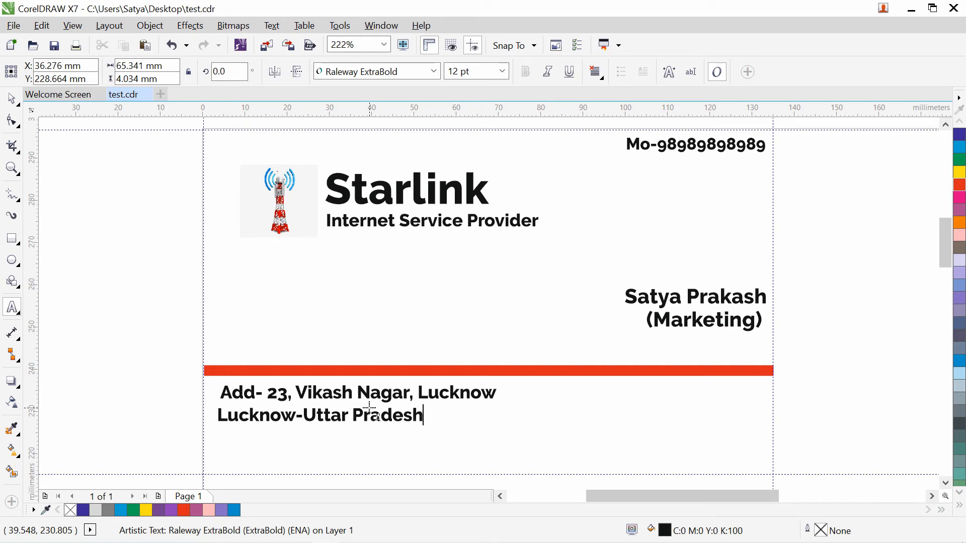
text(-1458252)
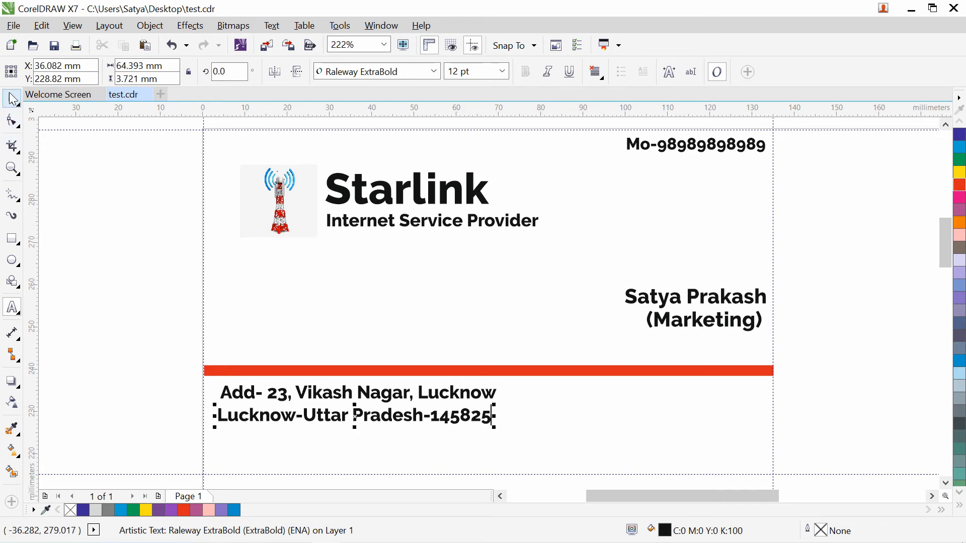
drag(331, 416, 335, 416)
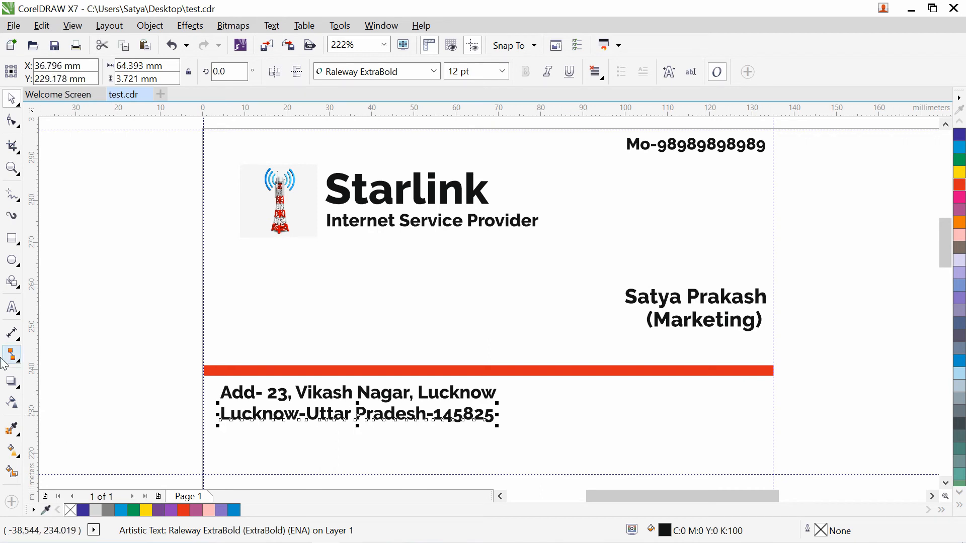
- Add the email address as a new line beneath the address
click(13, 308)
key(Return)
text(E)
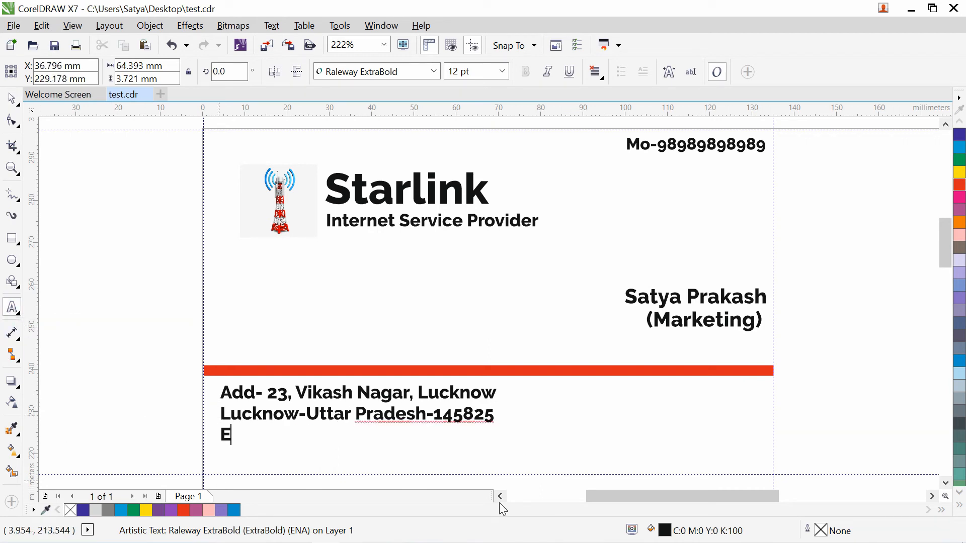
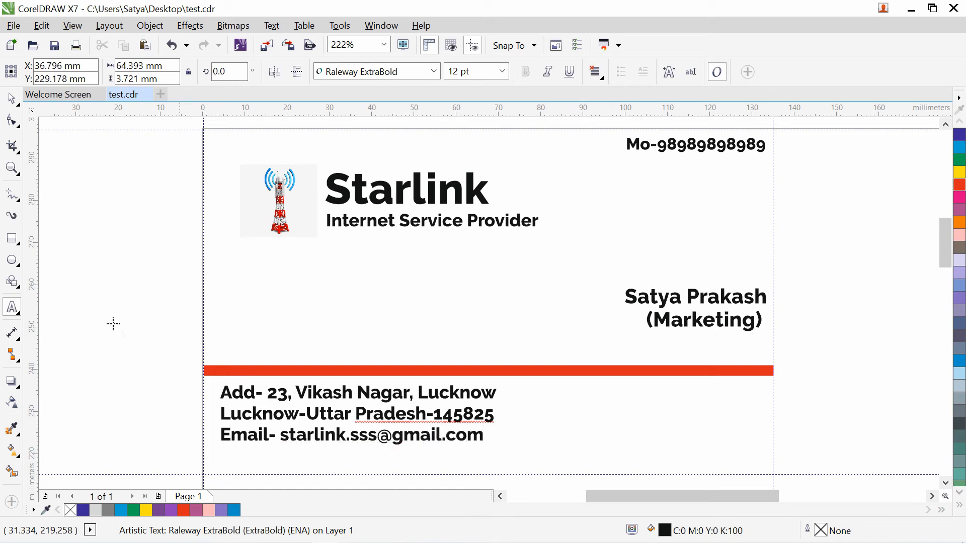
click(11, 98)
- Move the name-and-title block slightly down and left
click(74, 238)
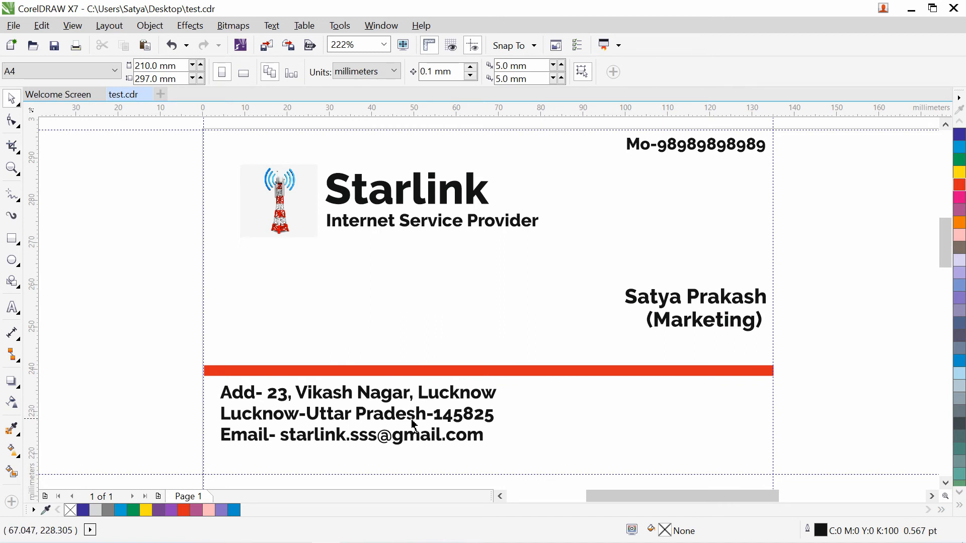
drag(174, 384, 517, 461)
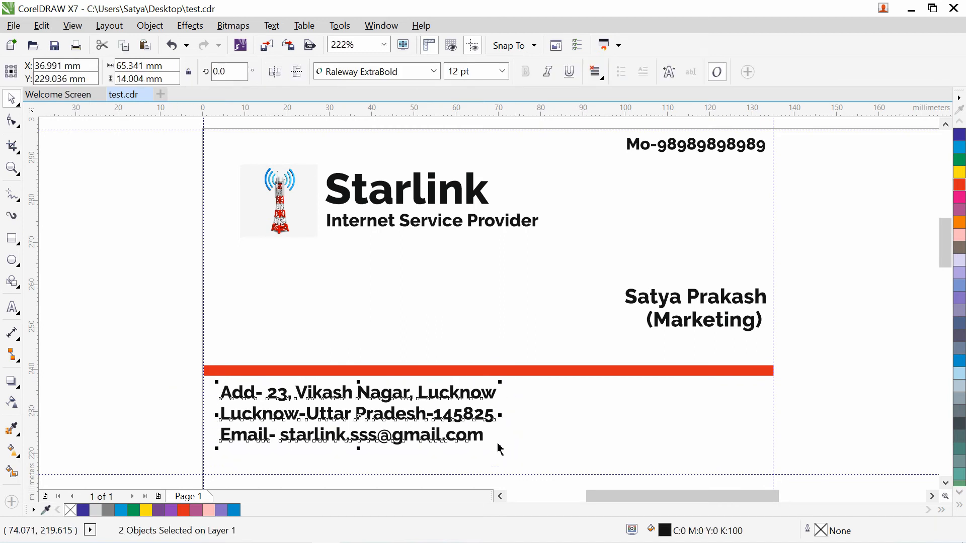
click(148, 354)
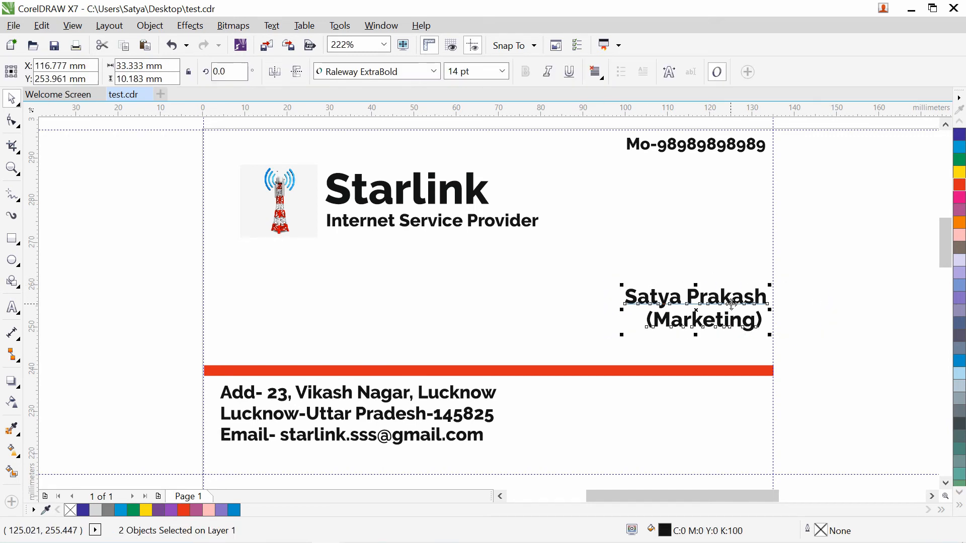
drag(731, 306, 724, 323)
click(832, 325)
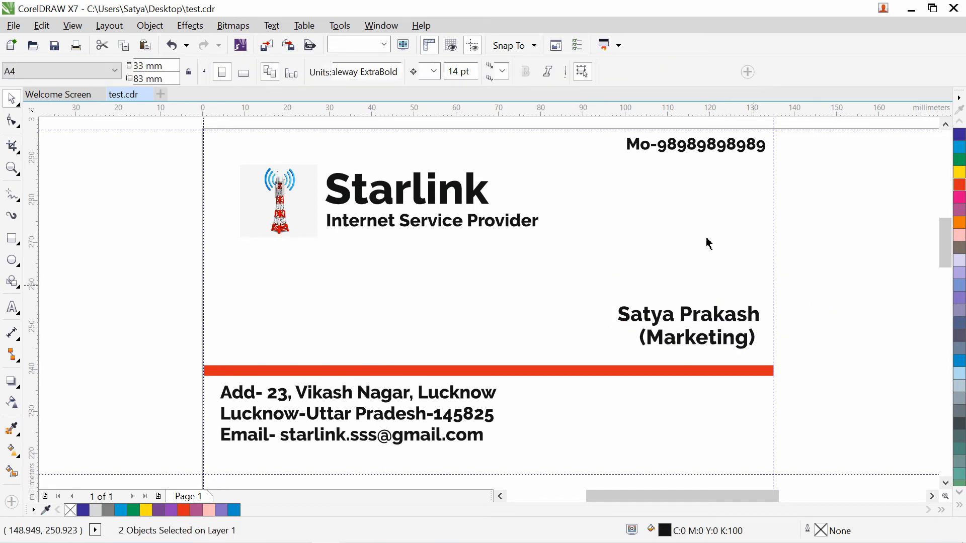
- Set the mobile number in Rockwell Condensed and move it back to the right edge
click(688, 151)
click(434, 73)
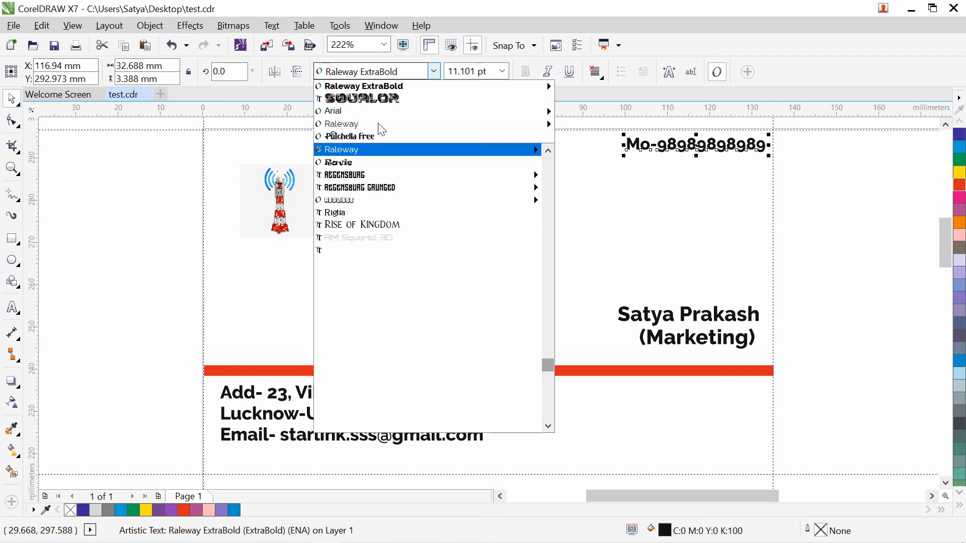
mouse_move(375, 150)
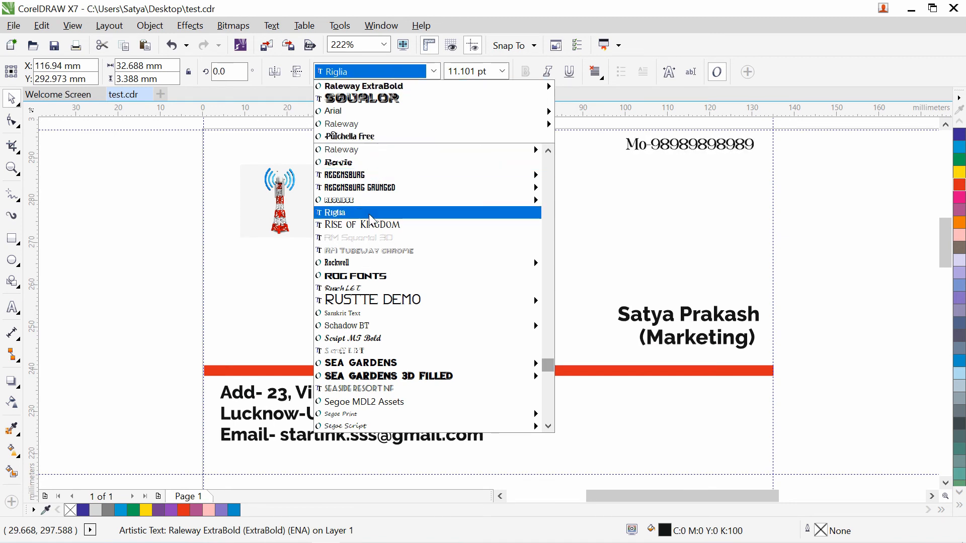
click(369, 262)
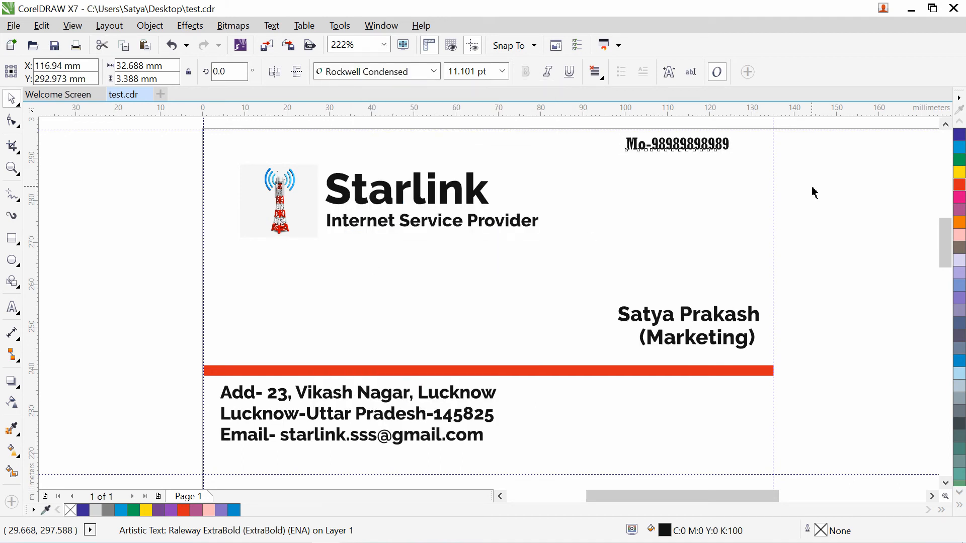
drag(705, 142, 739, 141)
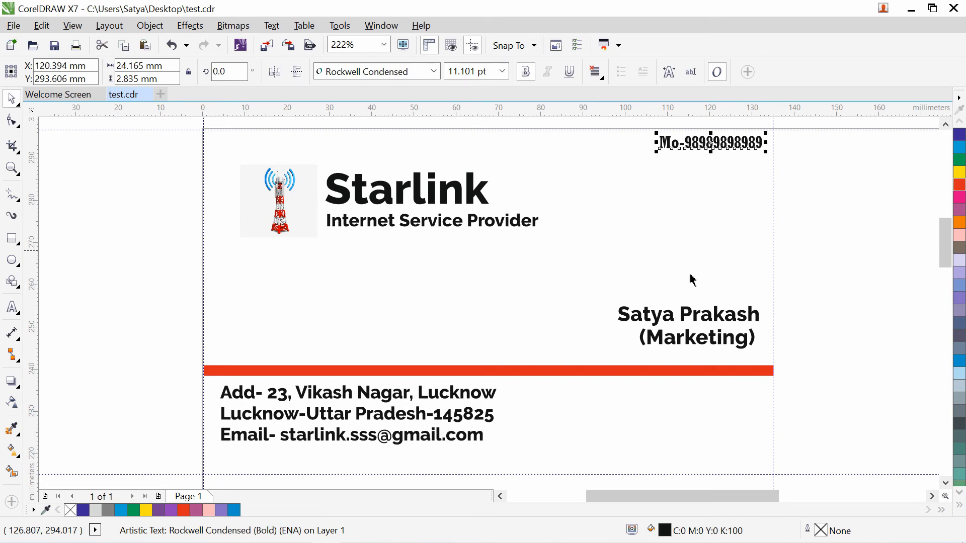
drag(162, 384, 520, 455)
- Change the address lines and the name-and-title block to Rockwell Condensed
click(434, 71)
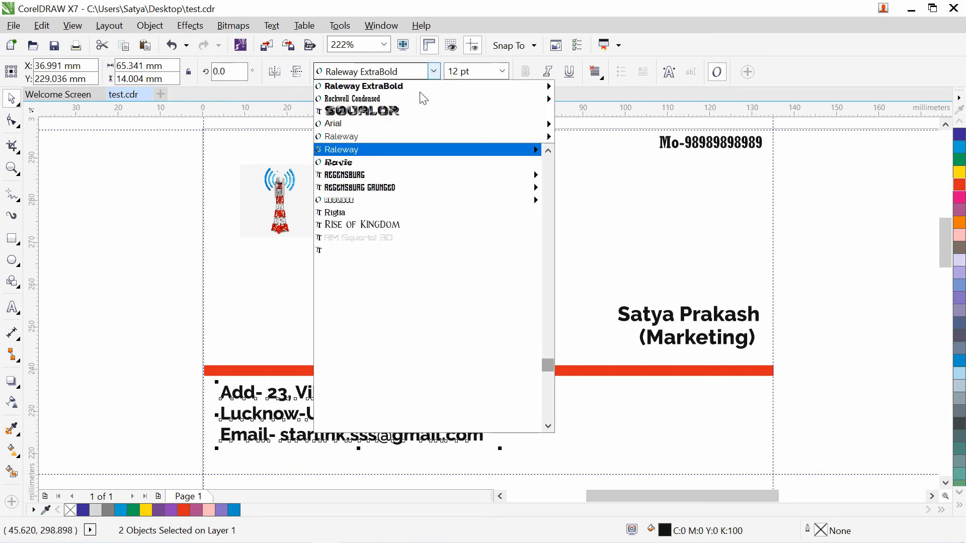
click(406, 99)
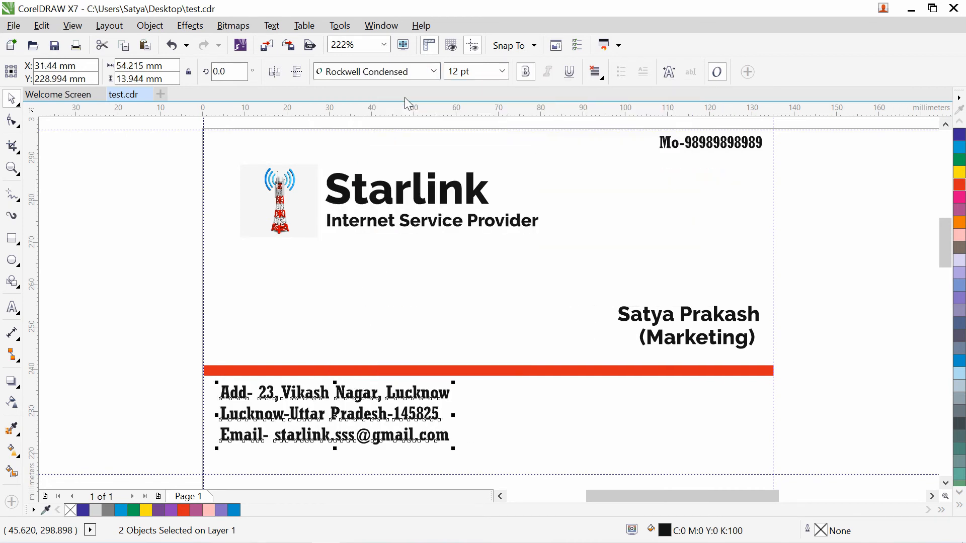
click(104, 332)
click(675, 321)
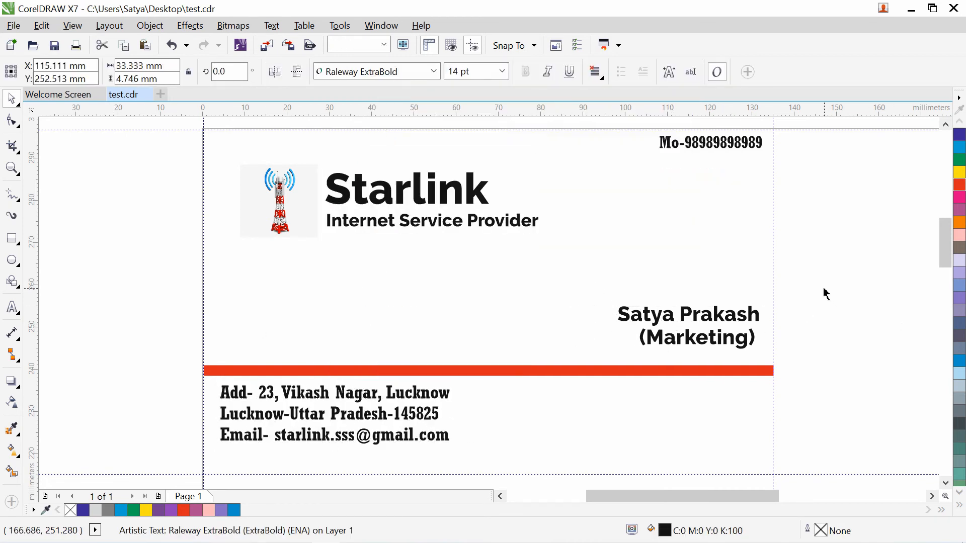
drag(823, 288, 625, 352)
click(434, 71)
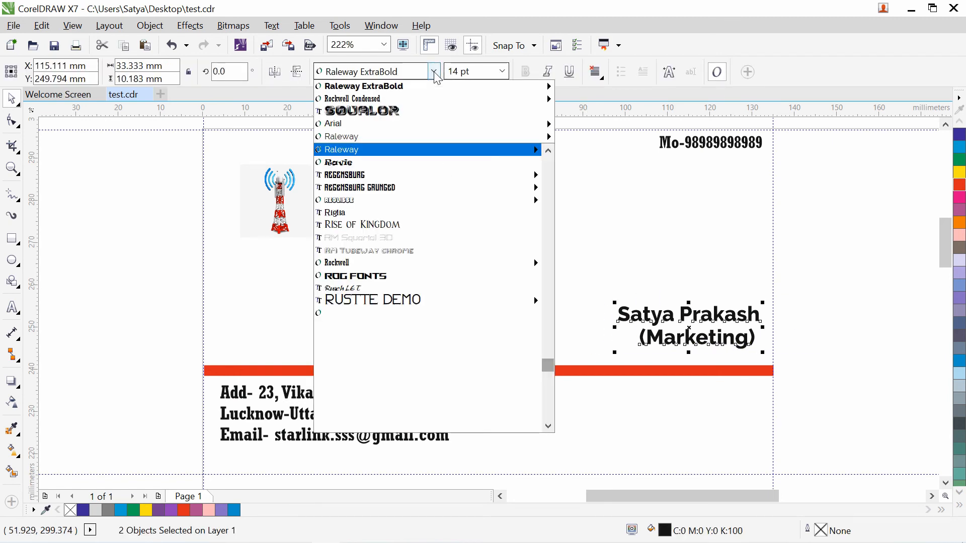
mouse_move(425, 99)
click(629, 111)
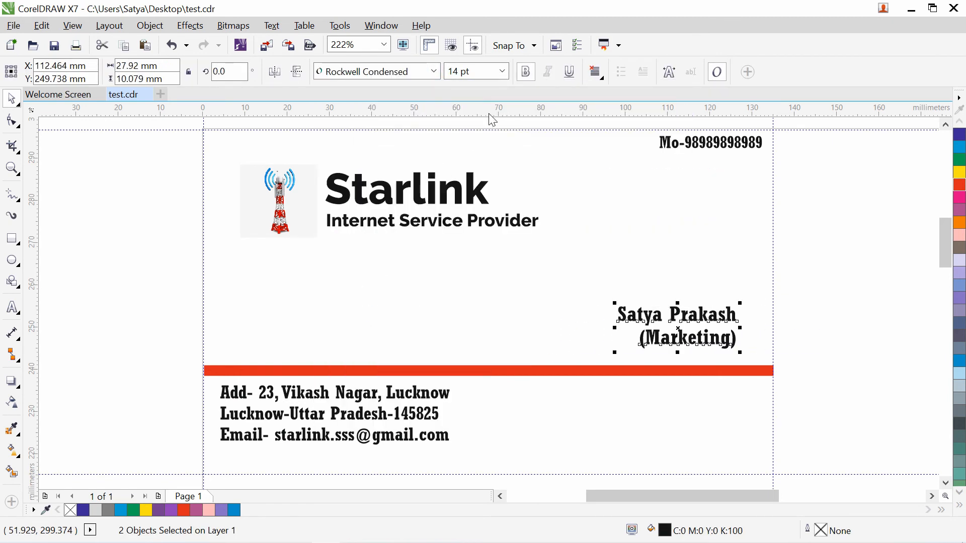
click(833, 358)
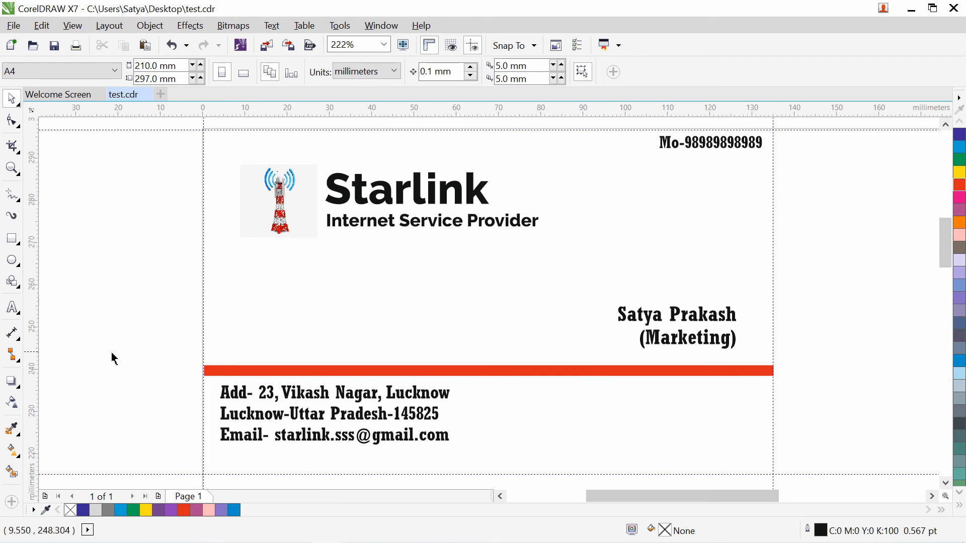
- Shrink the first address line to about 76%, the PIN-code and email lines to about 8 pt, and indent them
click(326, 399)
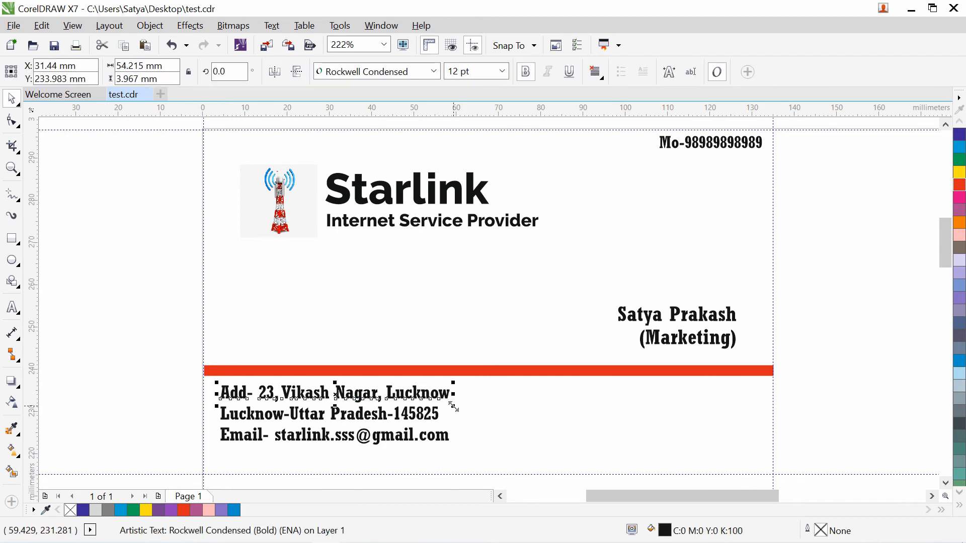
drag(450, 404, 447, 403)
click(416, 430)
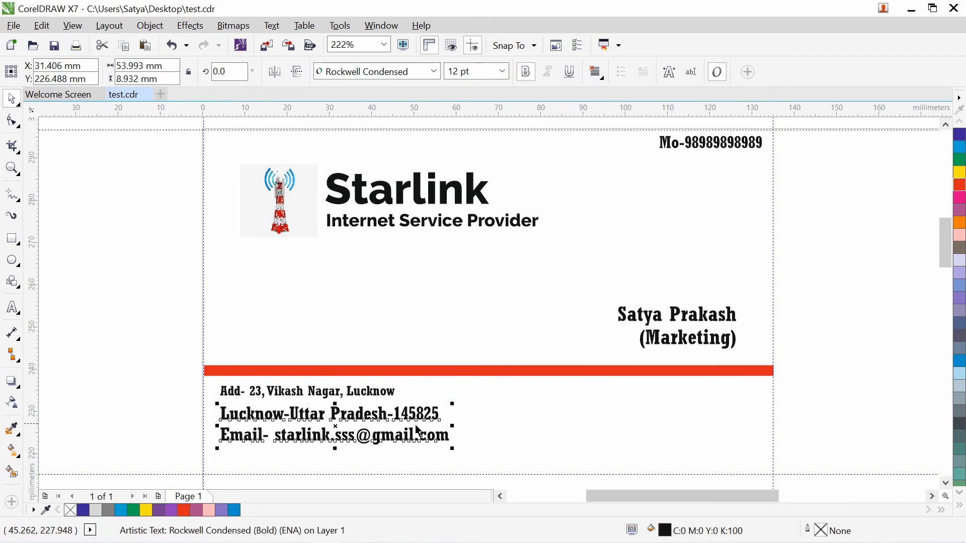
drag(452, 447, 425, 433)
click(132, 398)
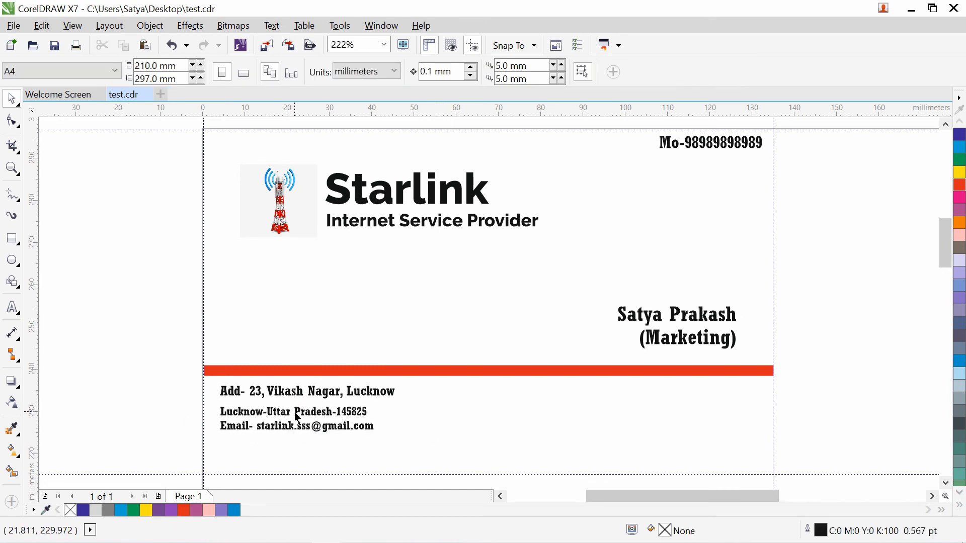
drag(297, 418, 342, 407)
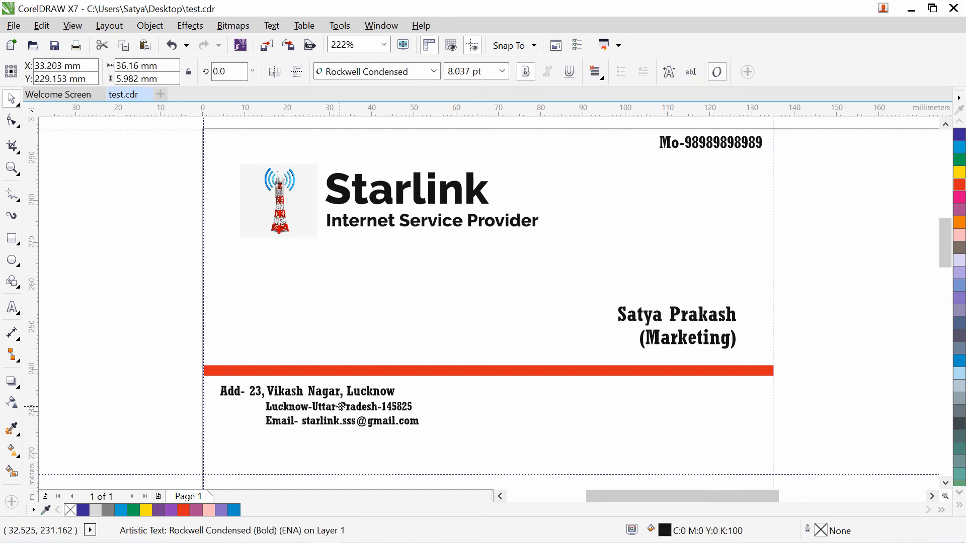
click(71, 404)
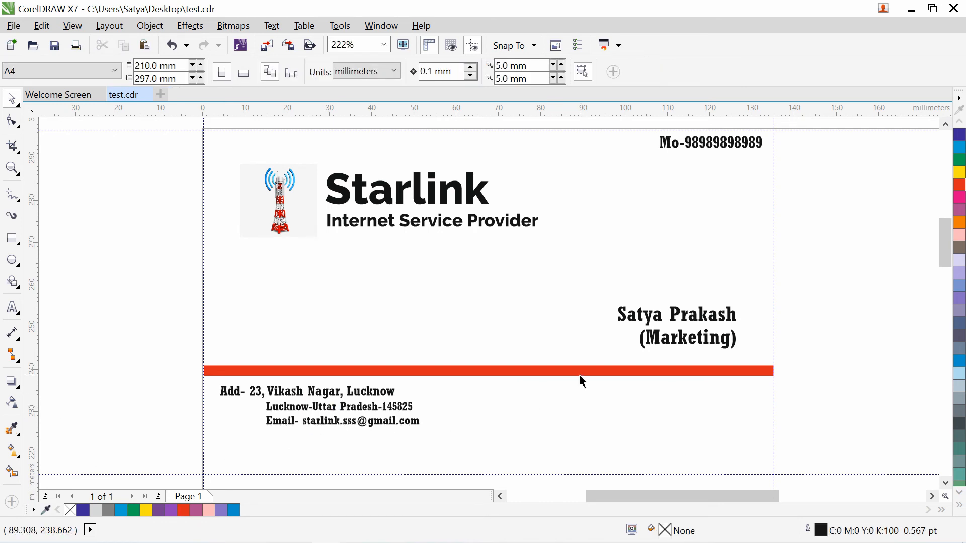
- Shrink (Marketing) to about 7.8 pt and place the name just above it
mouse_move(723, 342)
mouse_down()
mouse_move(750, 356)
mouse_move(732, 352)
mouse_up()
click(804, 358)
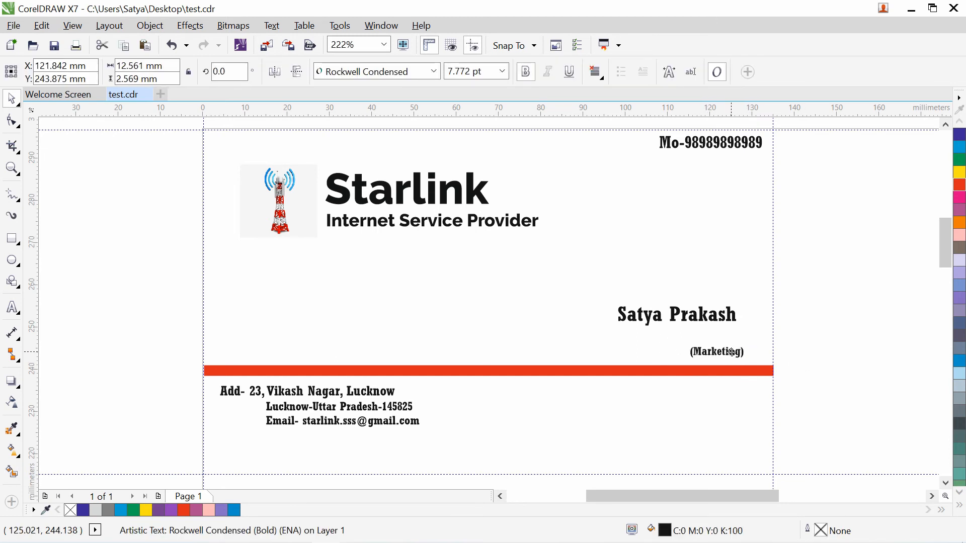
click(718, 314)
drag(719, 314, 750, 336)
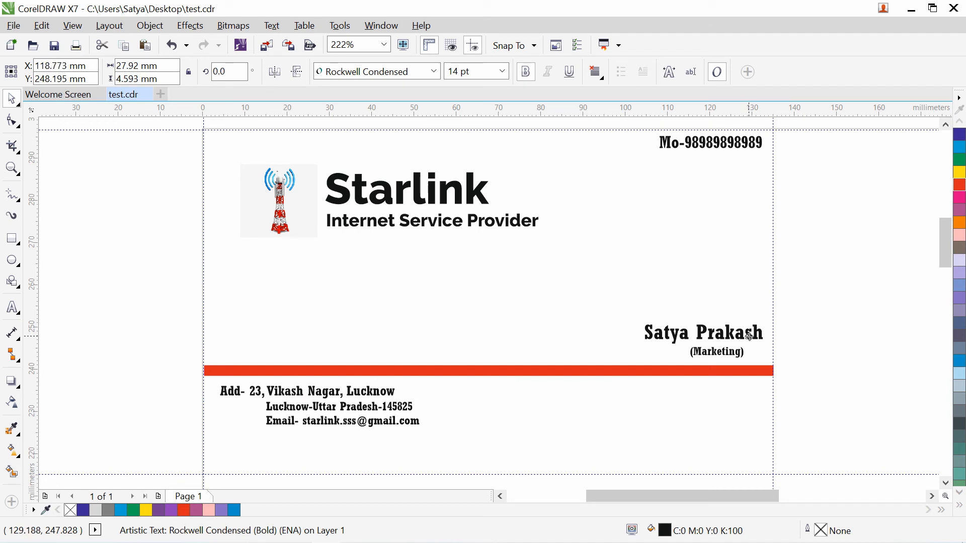
click(822, 377)
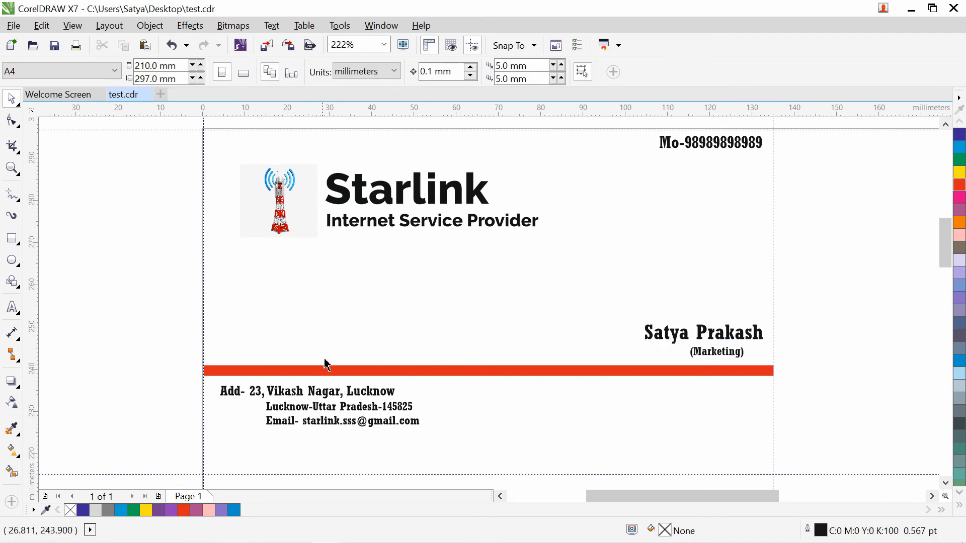
click(12, 308)
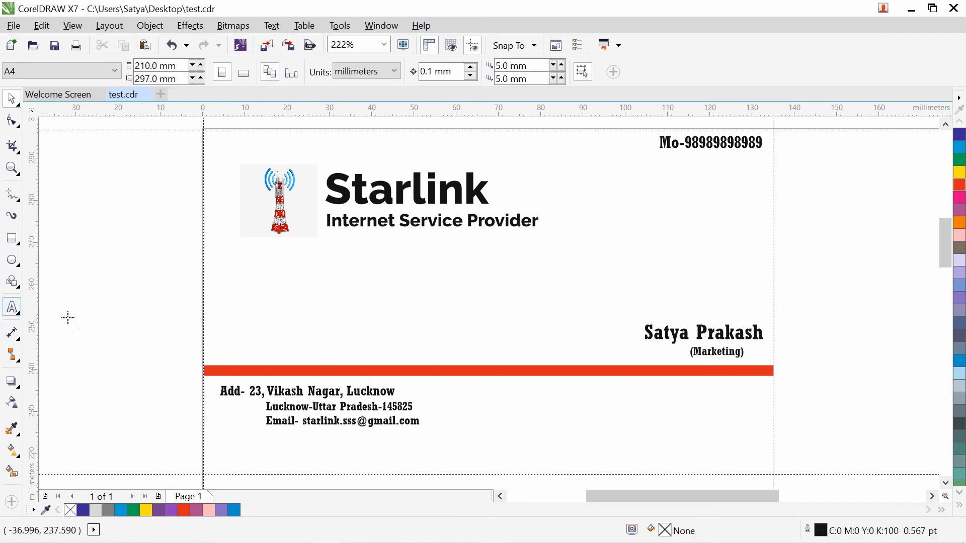
- Prefix the first address line with 'Office' and shift the PIN-code and email lines right
click(222, 392)
text(Off)
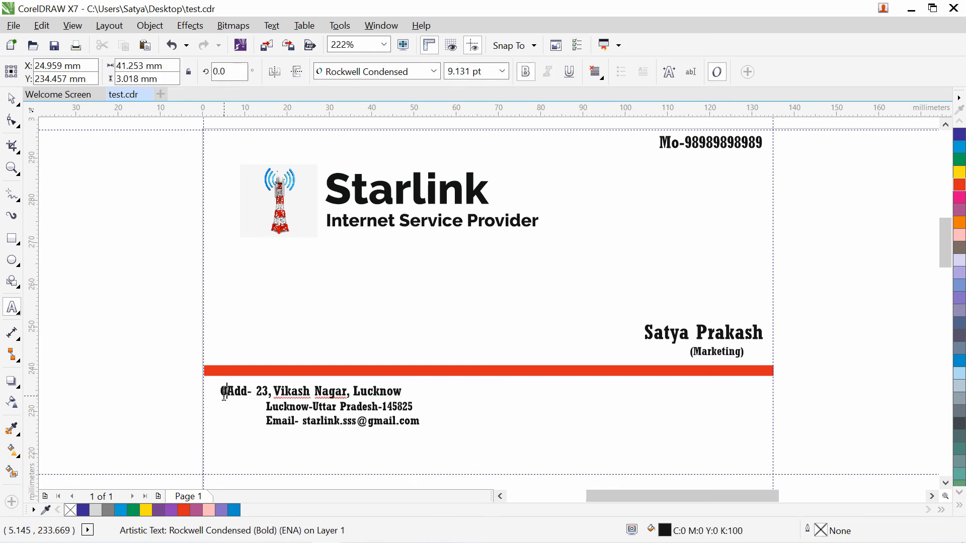
text(ice)
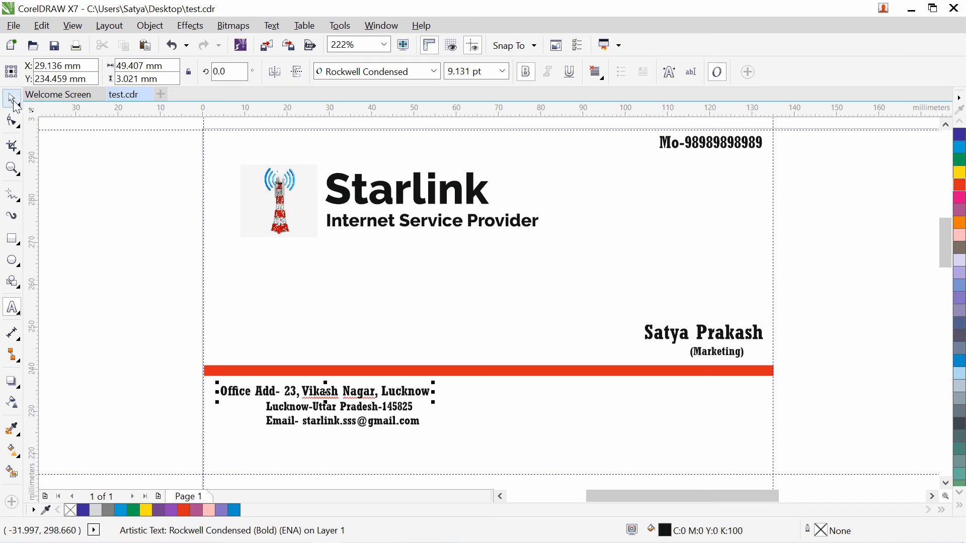
key(ctrl+space)
drag(291, 412, 312, 410)
click(151, 358)
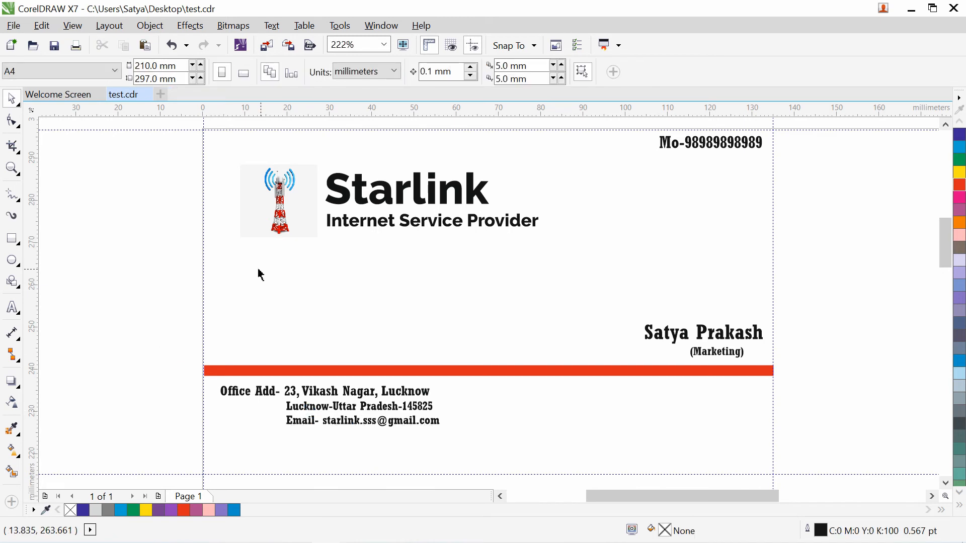
- Lower the tagline slightly and draw a thin red bar, about 38.1 × 0.6 mm, under Starlink
drag(403, 229, 403, 241)
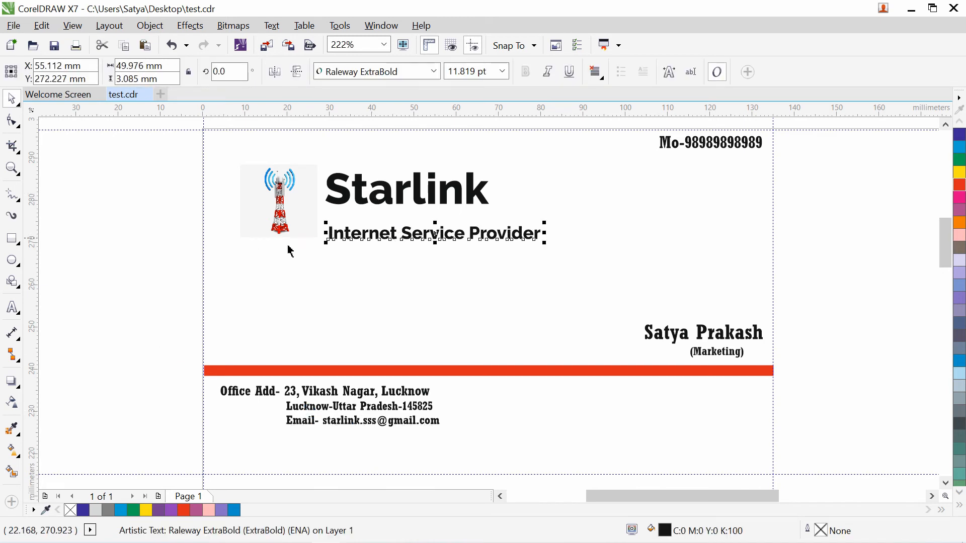
click(16, 243)
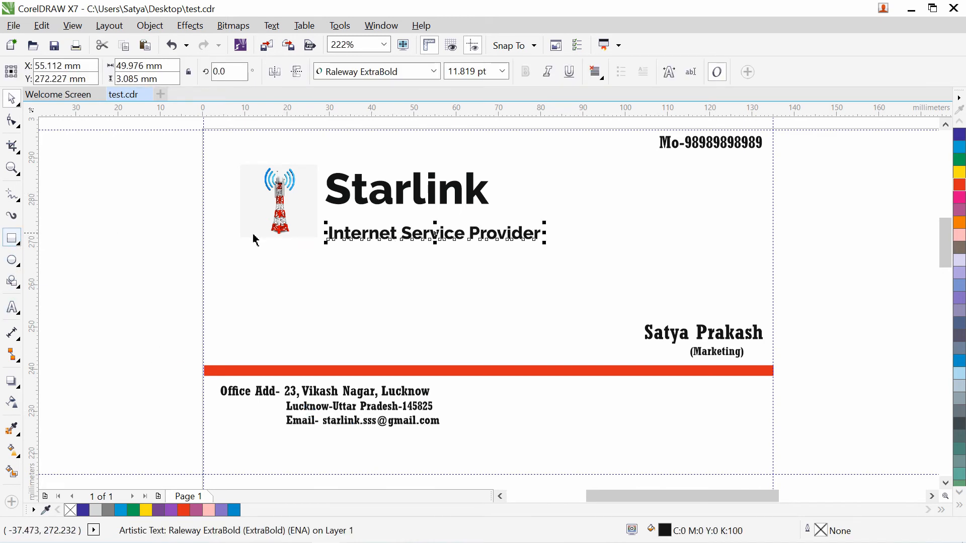
click(48, 234)
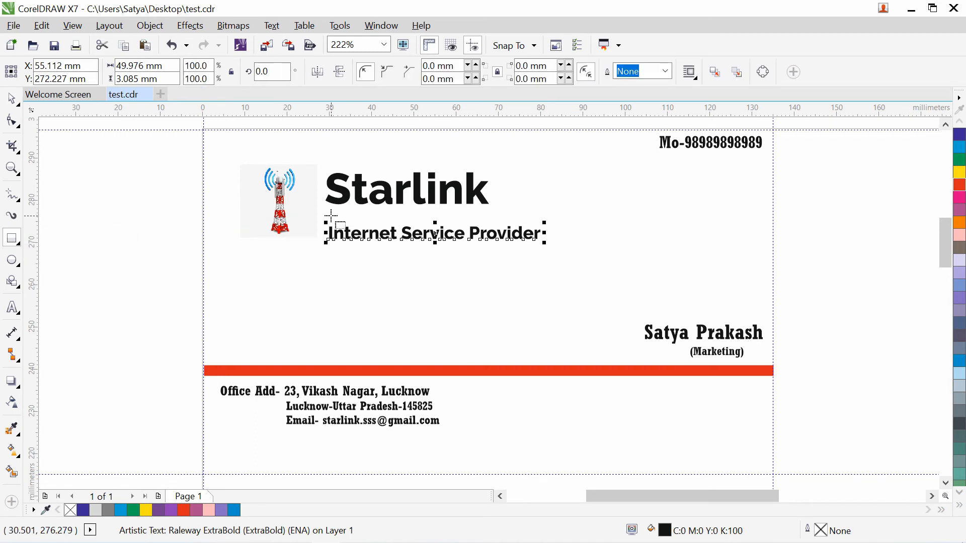
drag(331, 212, 496, 214)
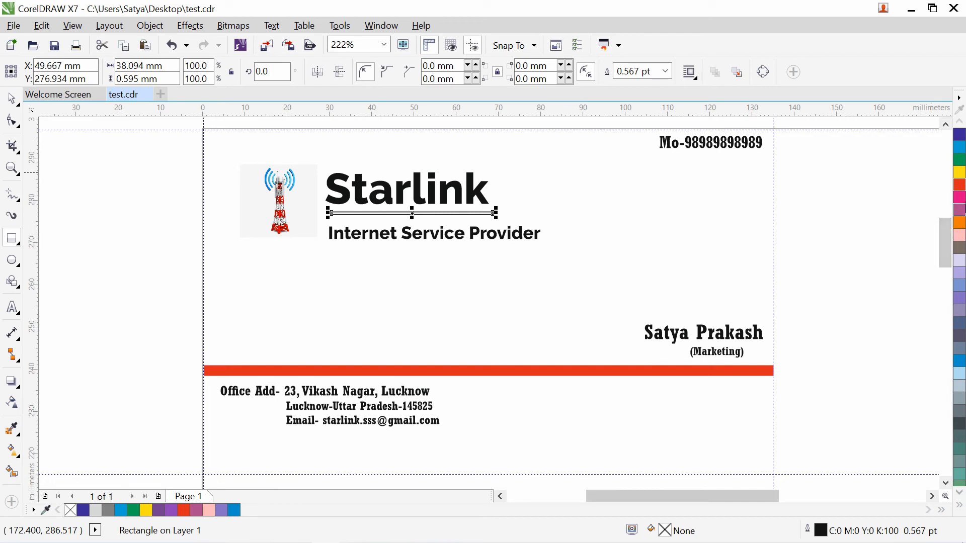
click(959, 186)
key(space)
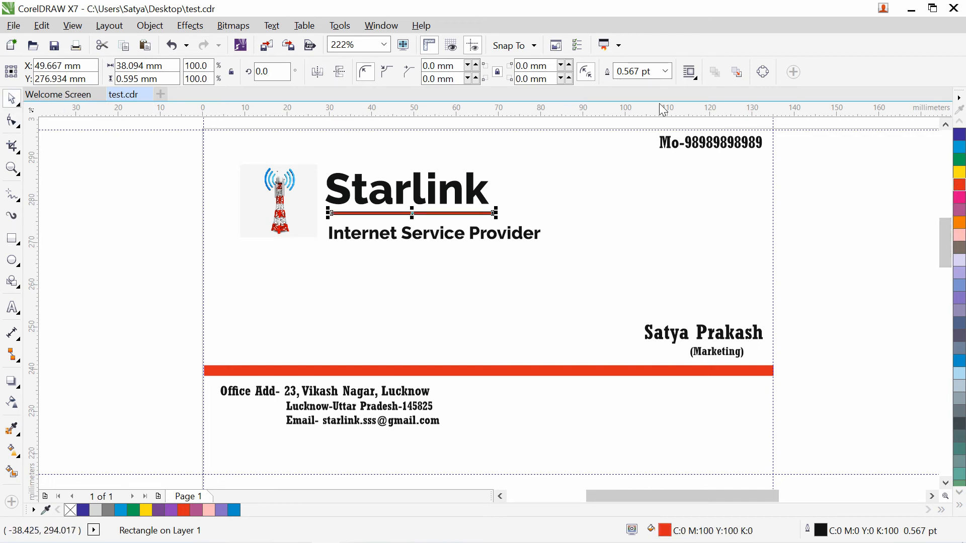
- Remove the thin bar's outline and nudge it up closer to Starlink
click(667, 72)
click(641, 82)
click(599, 233)
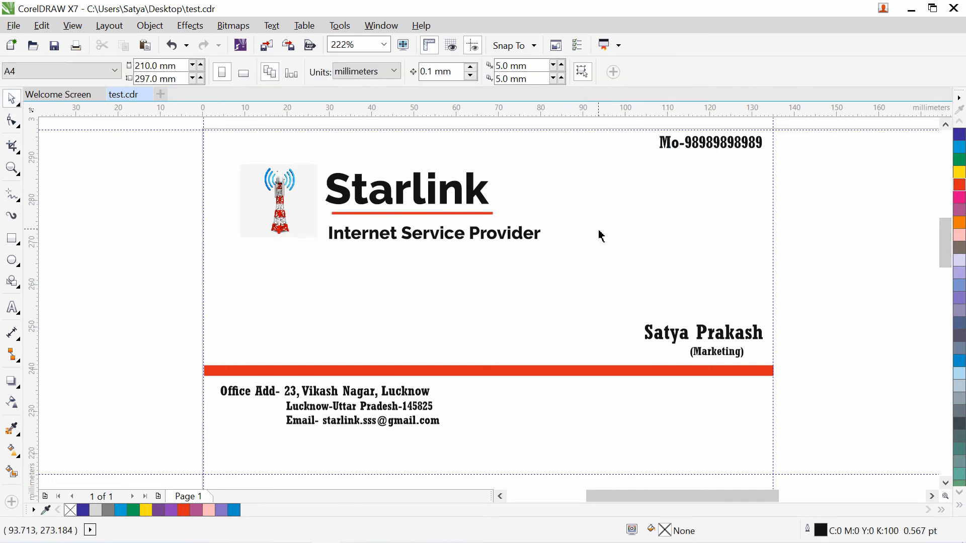
click(402, 212)
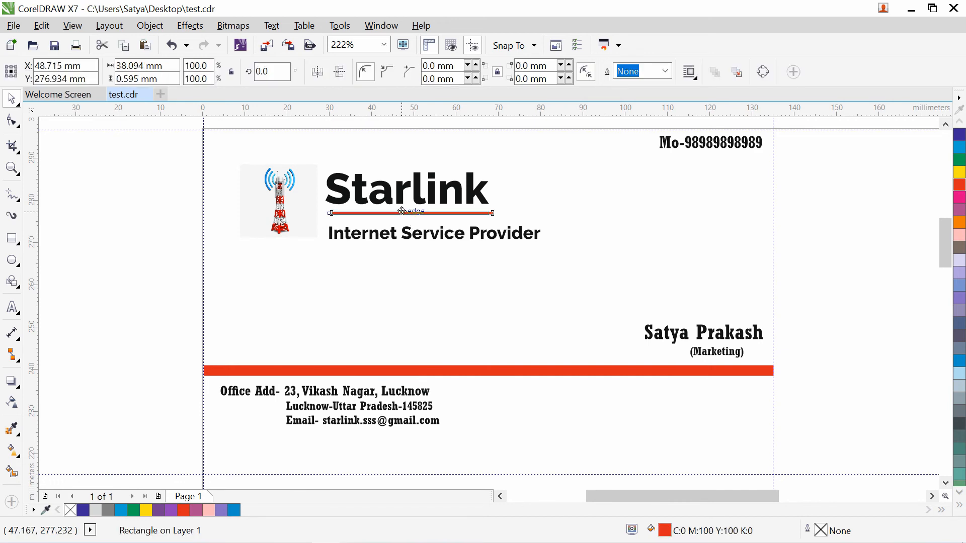
drag(403, 212, 403, 208)
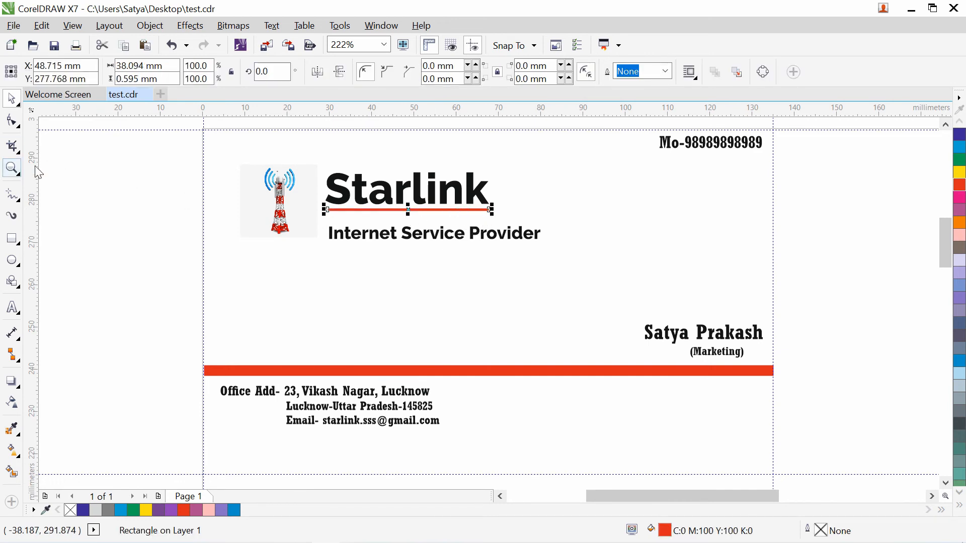
click(13, 169)
- Zoom in on the logo and make the red bar under Starlink taller, about 1.4 mm
click(39, 171)
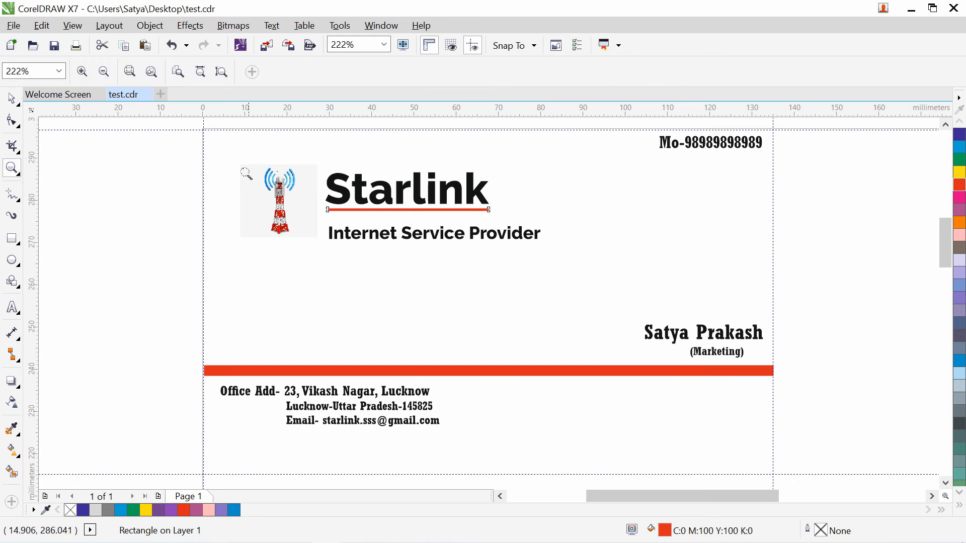
drag(242, 161, 588, 255)
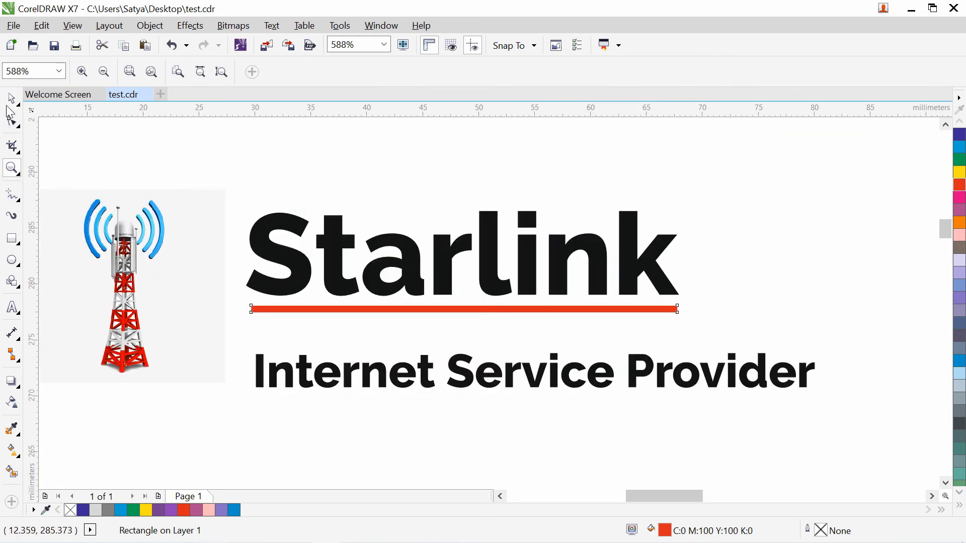
click(11, 101)
drag(465, 315, 502, 307)
click(508, 340)
click(503, 314)
click(751, 290)
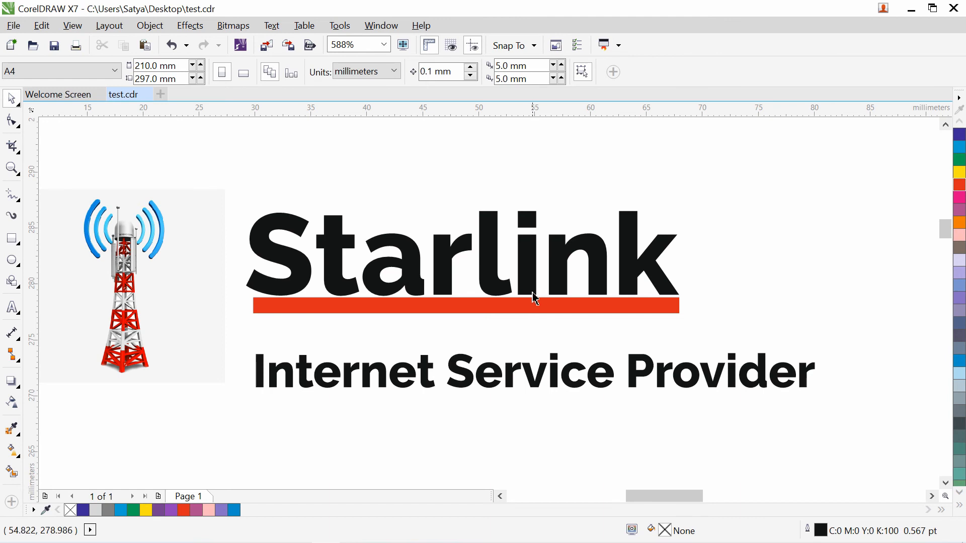
- Colour the letter 'i' in Starlink red
click(12, 307)
drag(518, 273, 532, 271)
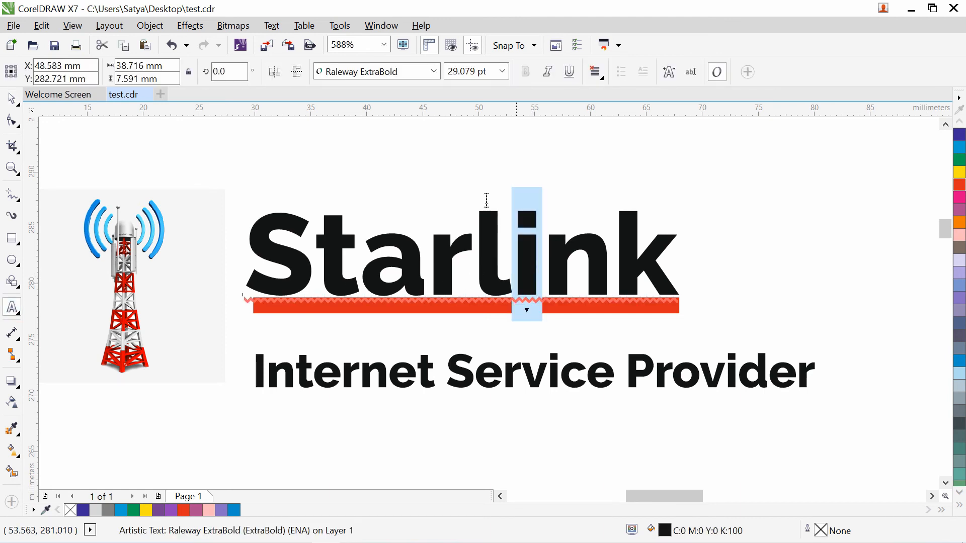
click(959, 184)
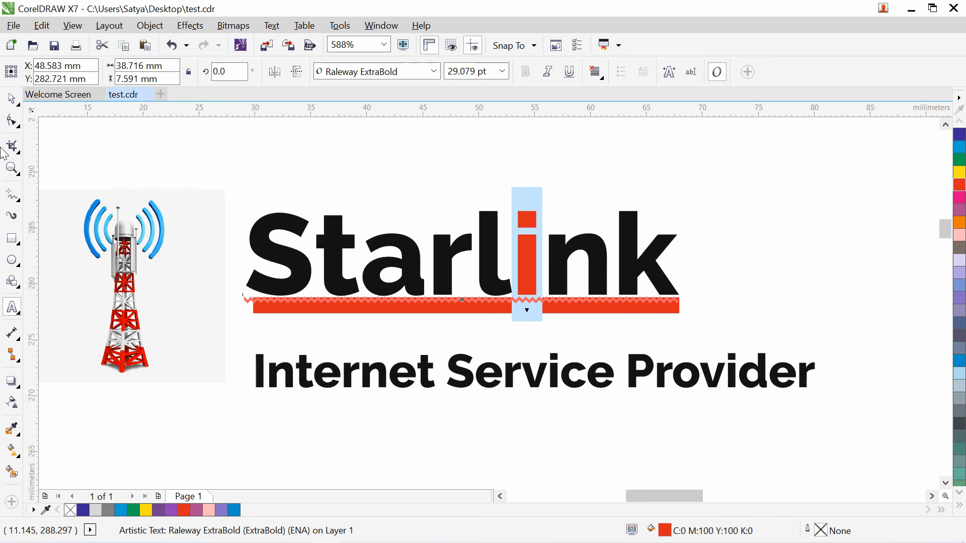
click(12, 99)
click(729, 207)
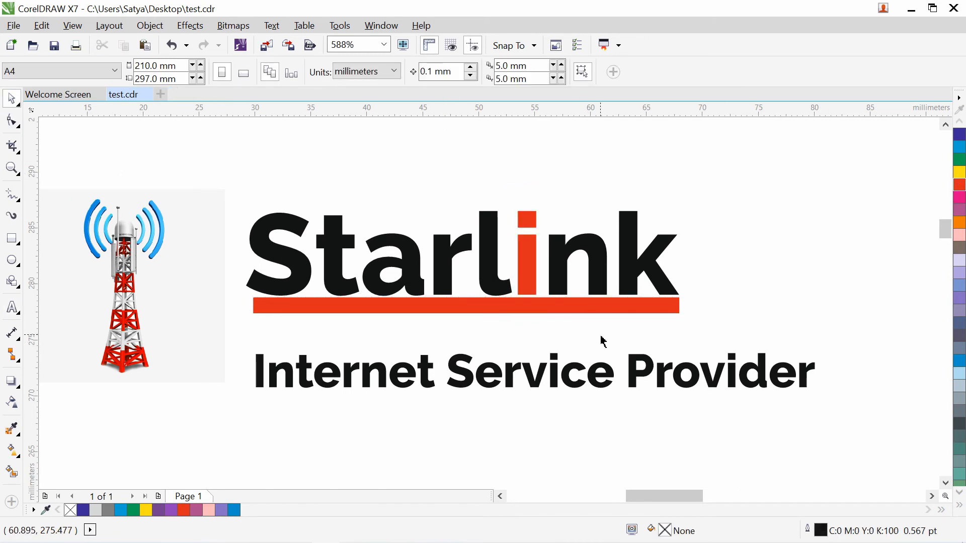
- Move the tagline up and set it in SF Chaerilidae after trying Ruach LET
drag(453, 361, 454, 331)
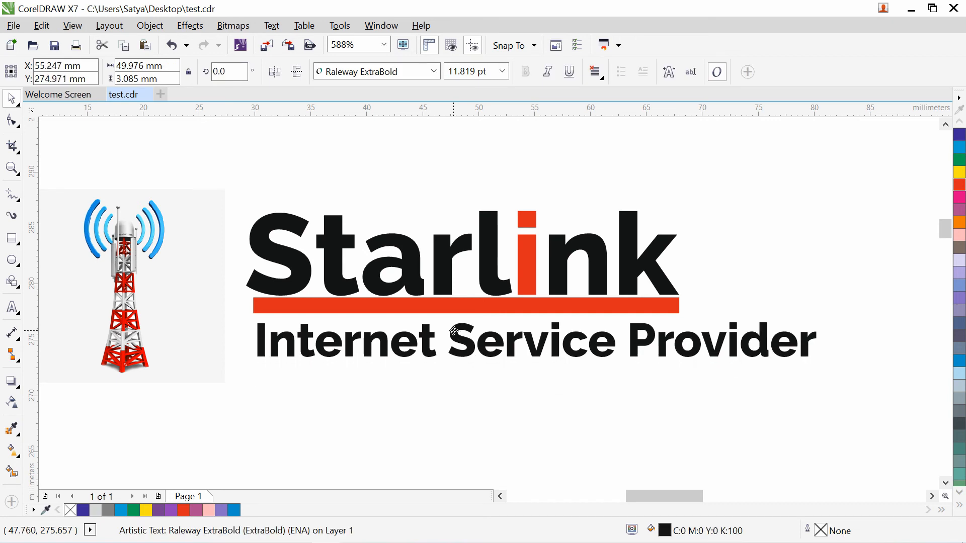
click(433, 71)
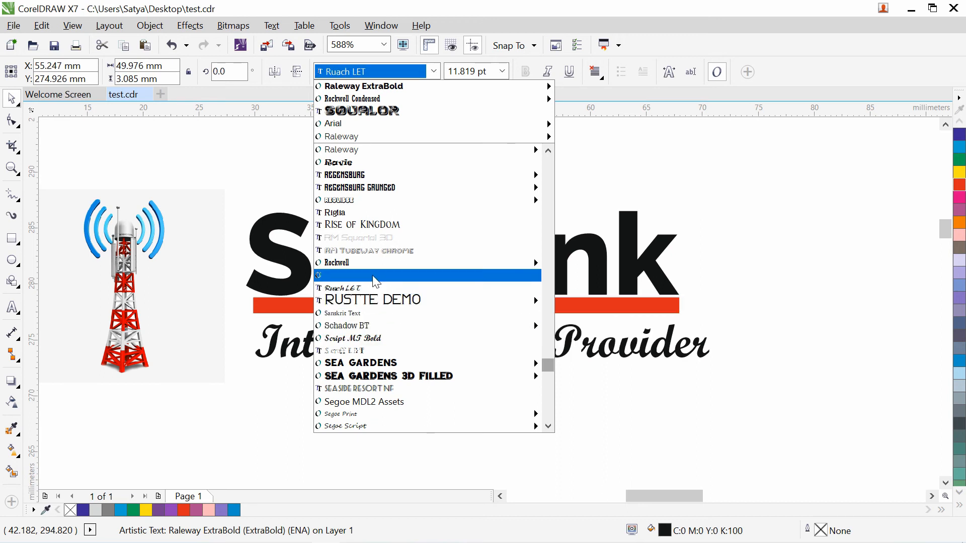
click(370, 287)
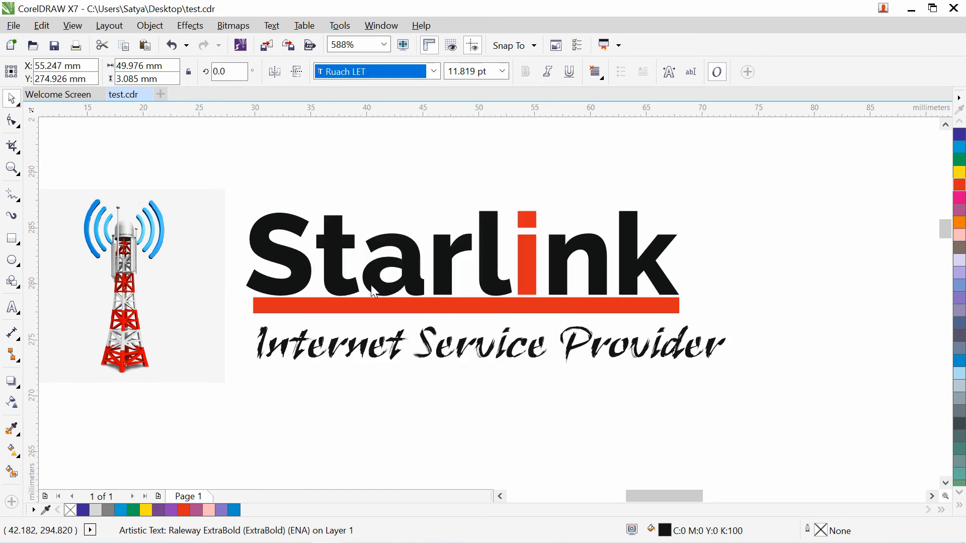
click(434, 71)
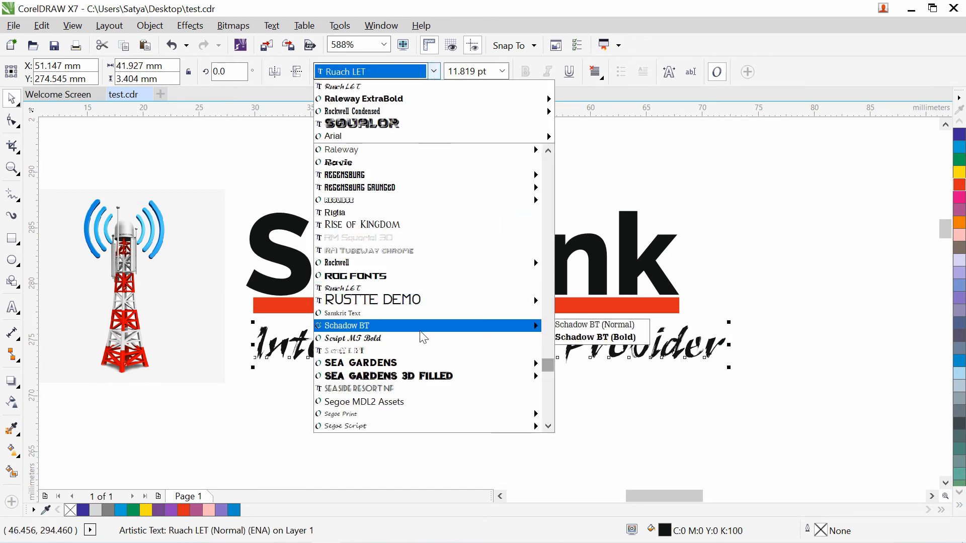
scroll(423, 337, down, 2)
scroll(423, 337, down, 2)
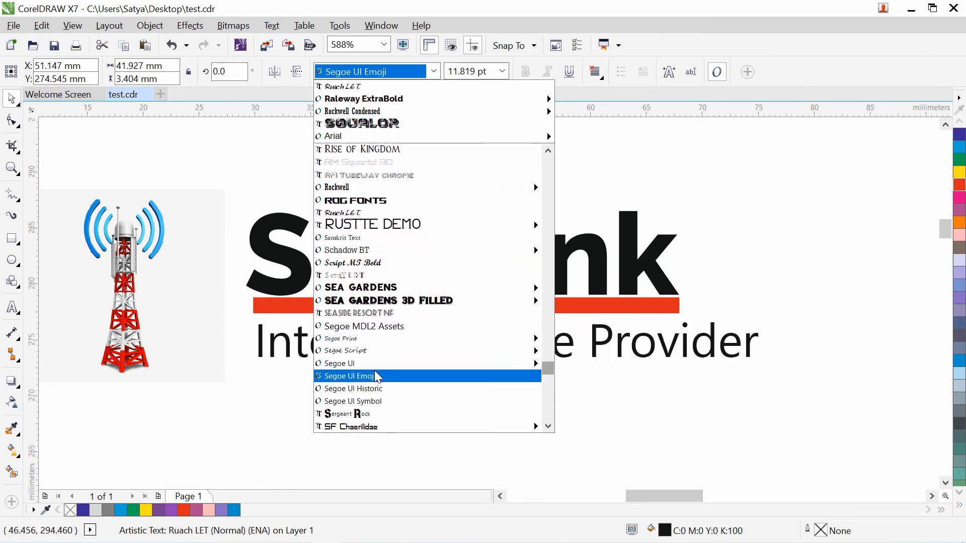
scroll(376, 372, down, 3)
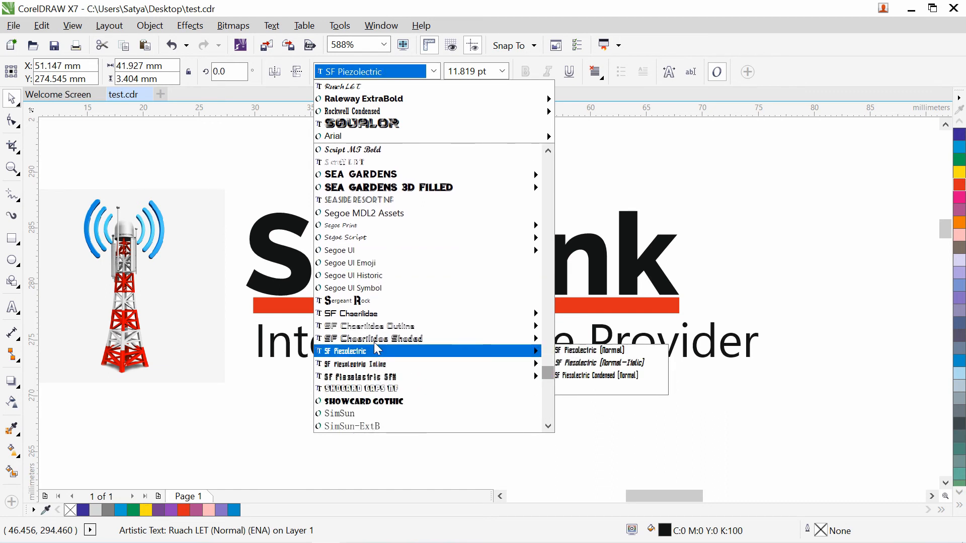
click(374, 317)
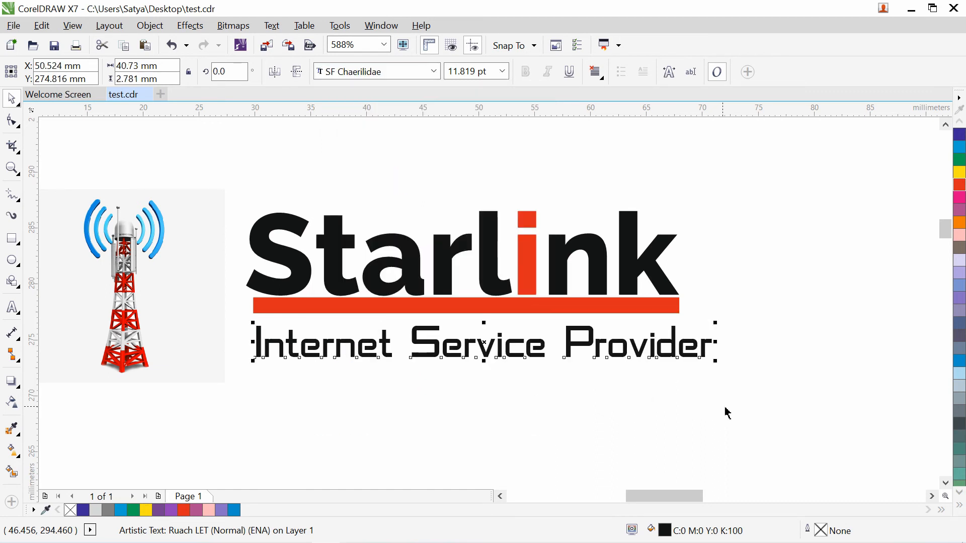
- Narrow the tagline to 93% width, raise it slightly, and nudge the red bar down
drag(717, 342, 685, 338)
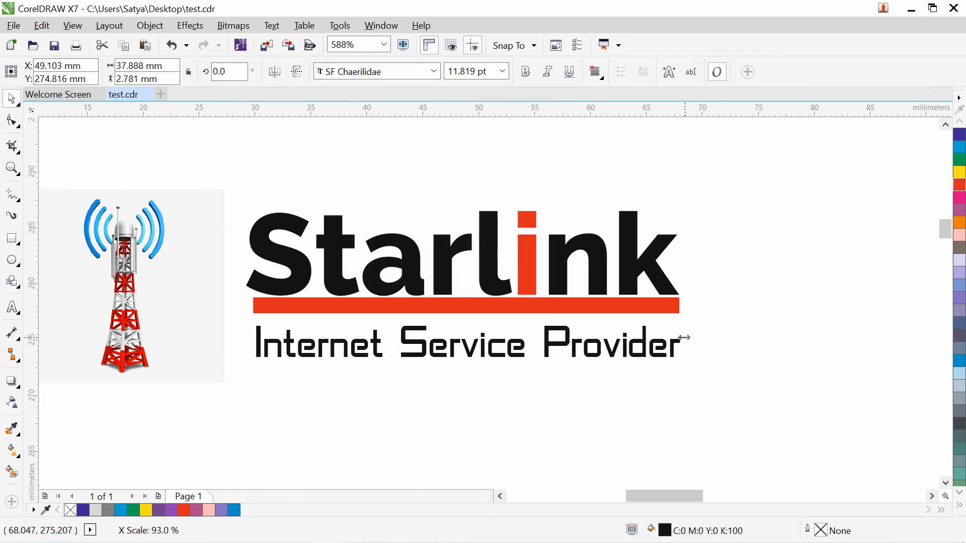
click(751, 411)
click(551, 347)
drag(551, 347, 548, 337)
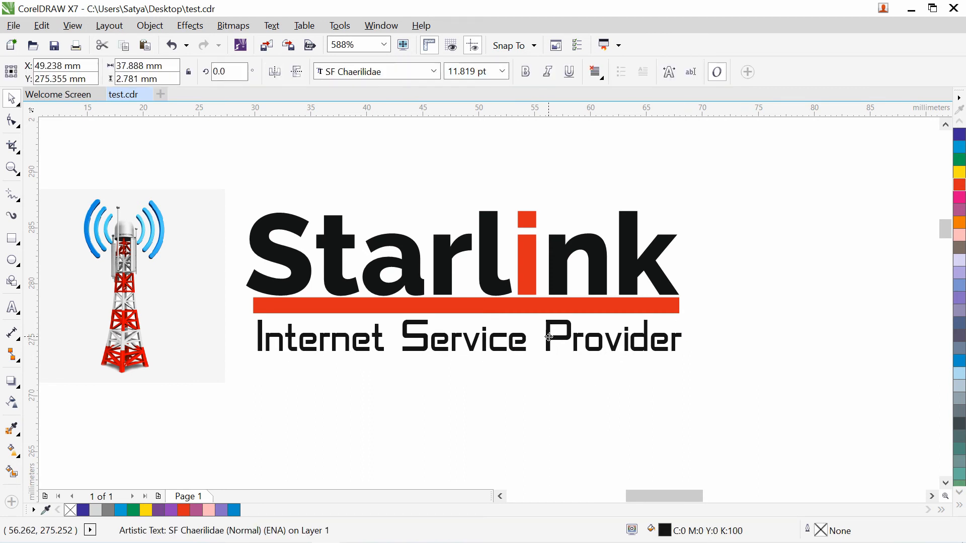
click(766, 400)
click(537, 308)
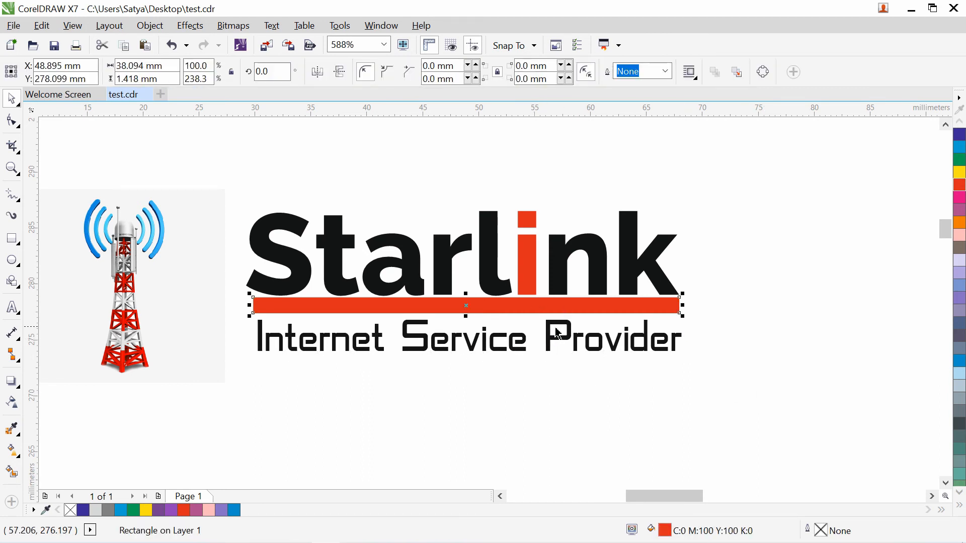
key(Down)
click(783, 393)
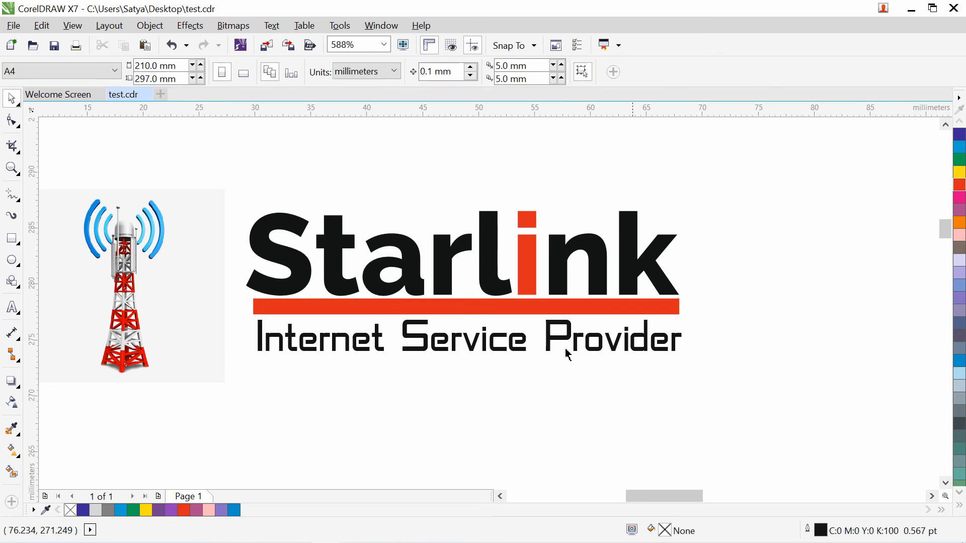
- Turn the Starlink text blue, nudge it left and down, and paste the black original on top
click(416, 270)
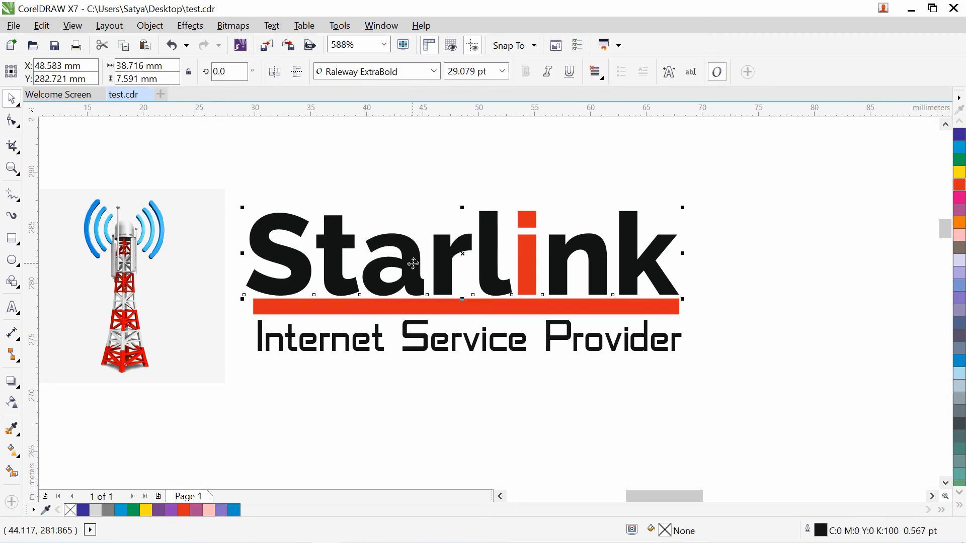
click(759, 286)
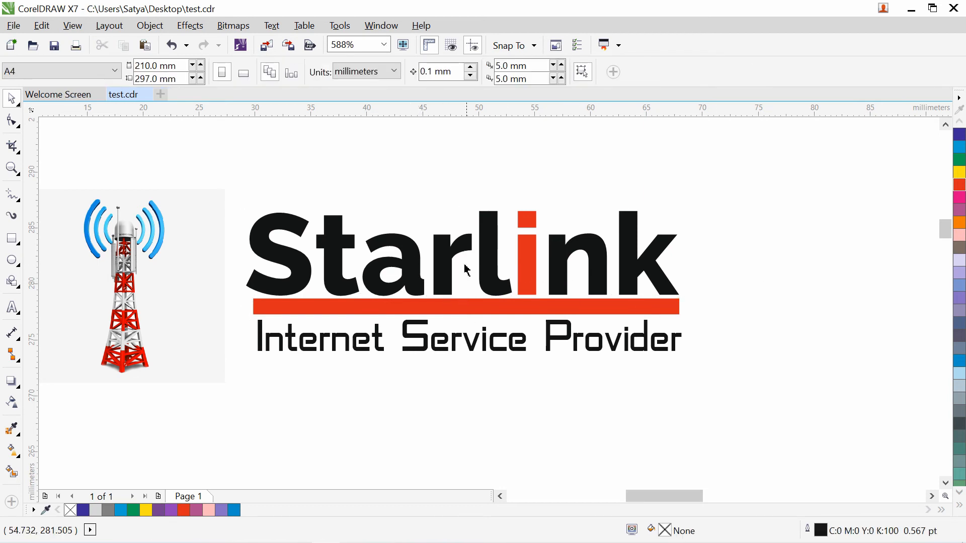
click(496, 283)
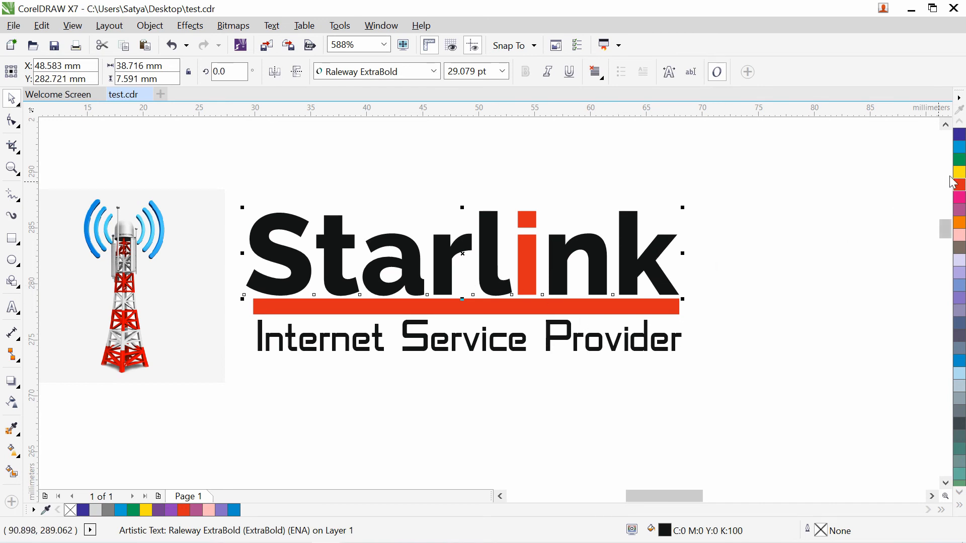
click(959, 148)
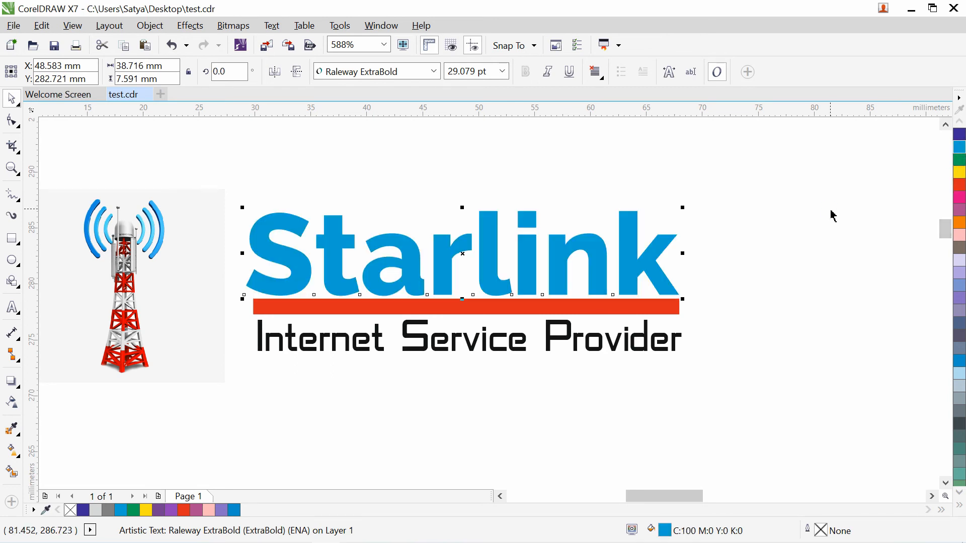
key(Left)
key(Left)
key(Down)
drag(642, 264, 719, 256)
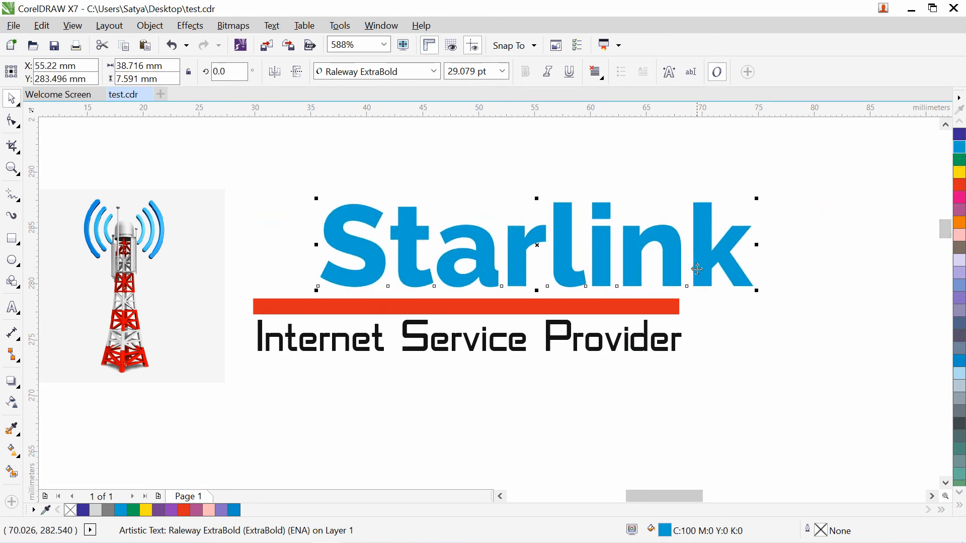
key(ctrl+z)
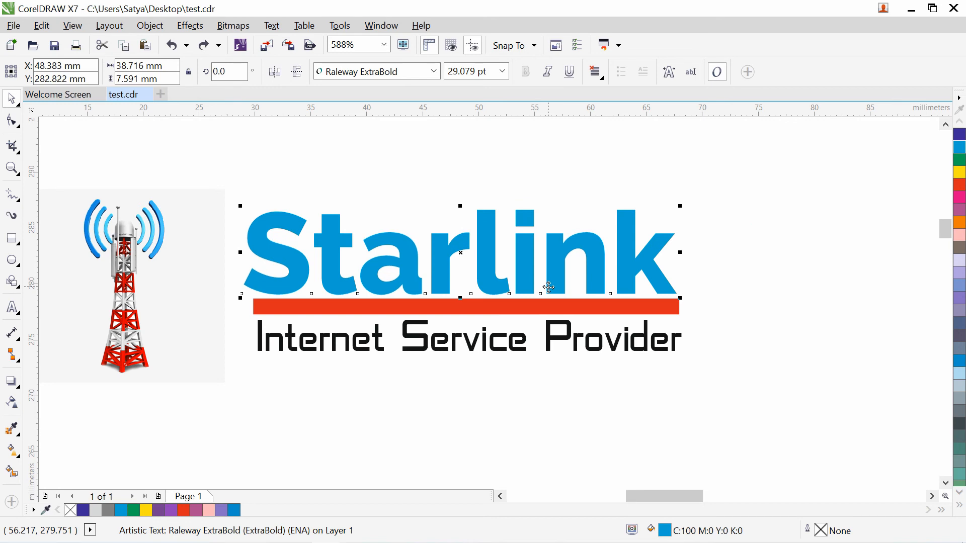
key(ctrl+v)
click(776, 352)
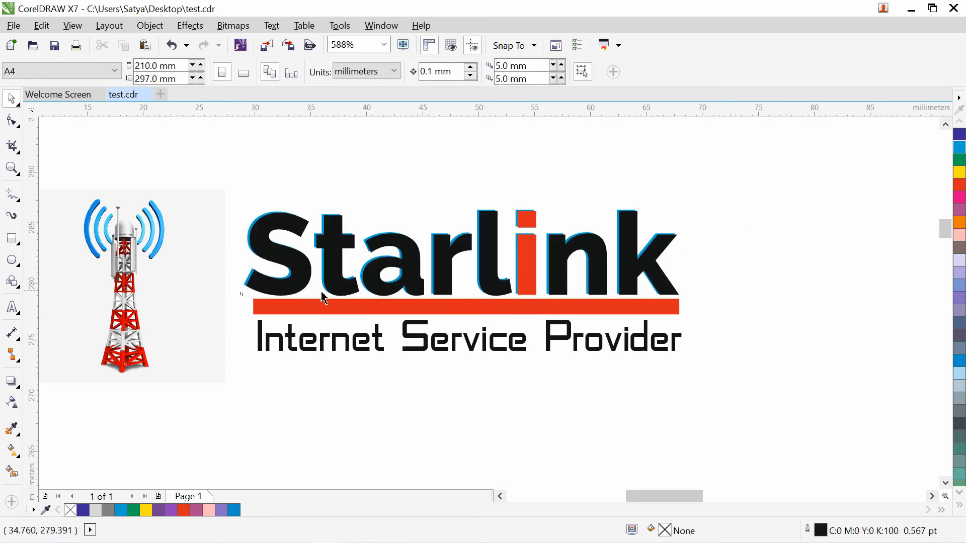
- Zoom in closely on the Starlink wordmark to check the blue edge, then reselect it
key(z)
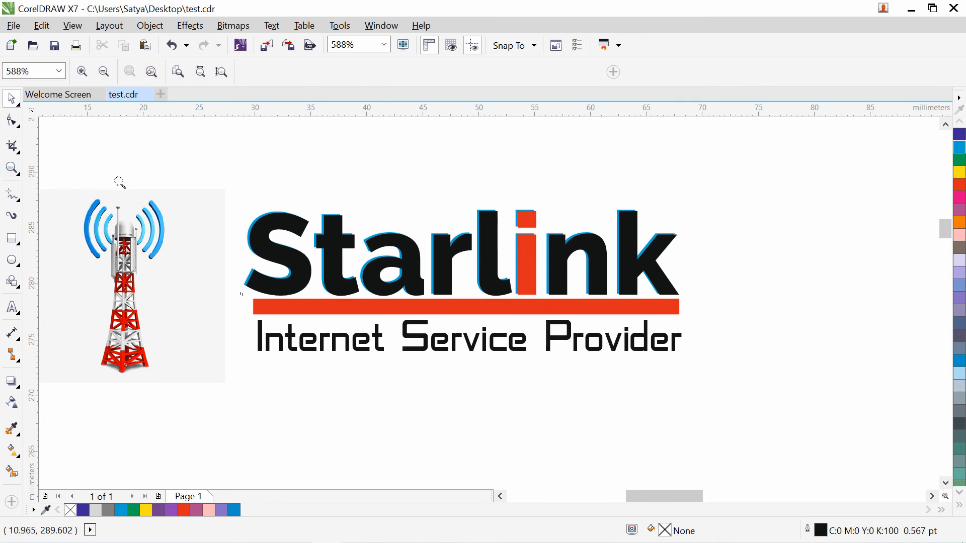
drag(237, 203, 697, 355)
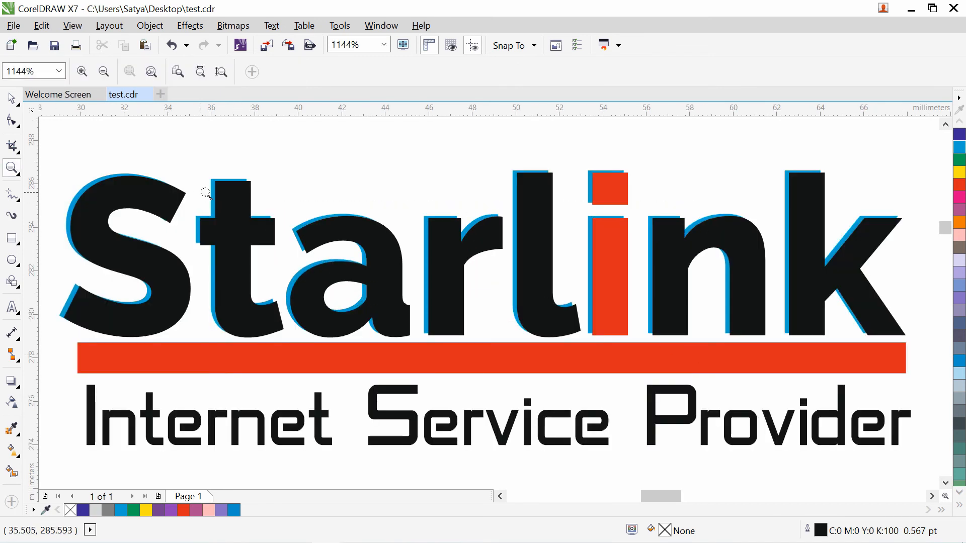
right_click(301, 250)
drag(206, 202, 685, 403)
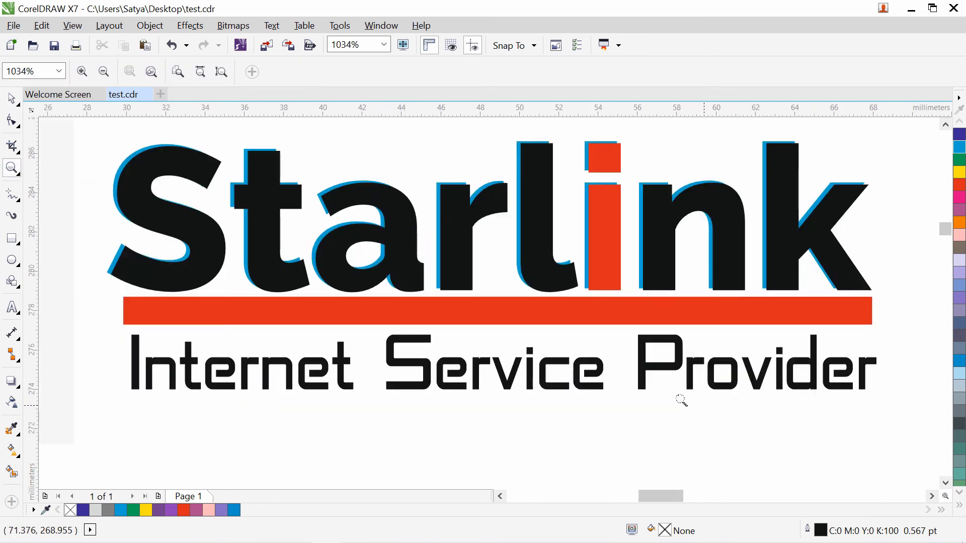
click(7, 100)
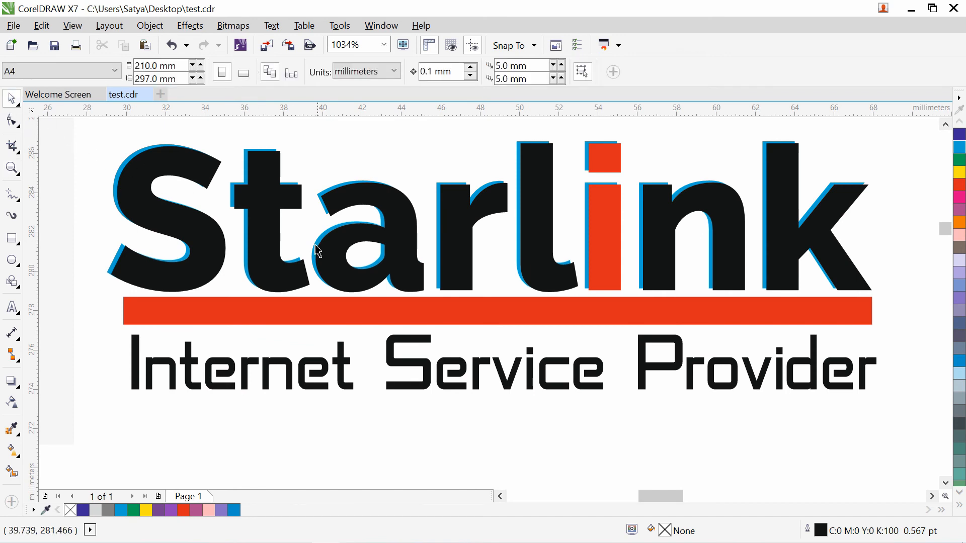
click(204, 247)
click(464, 409)
click(615, 317)
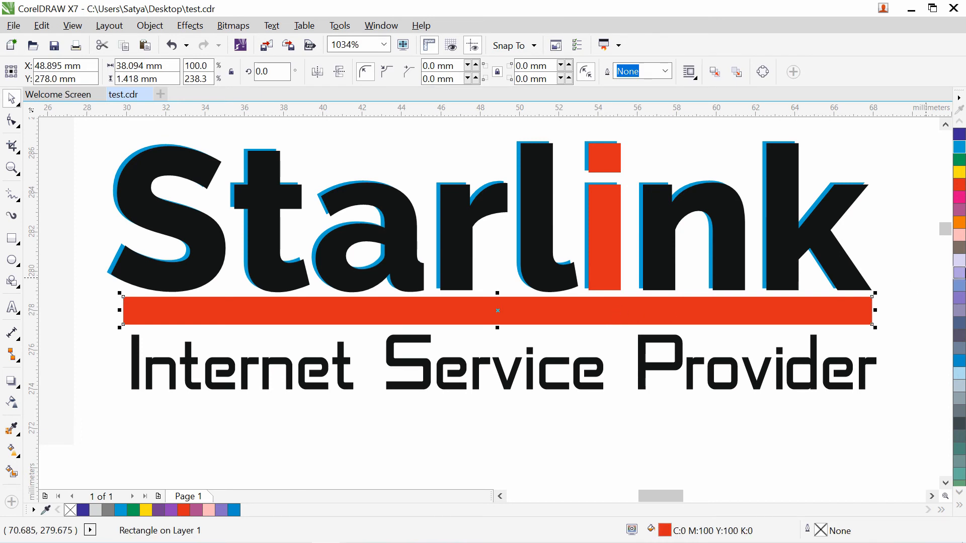
click(638, 414)
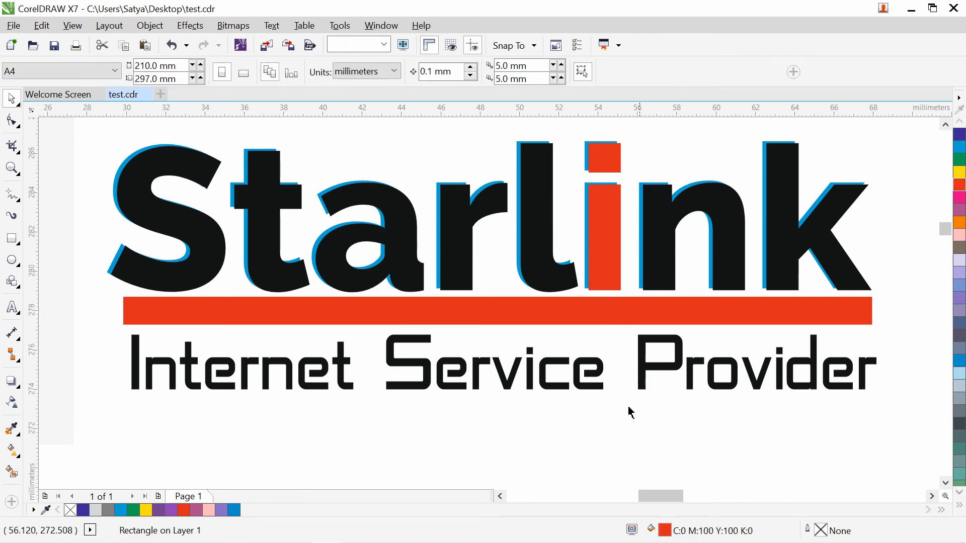
click(262, 258)
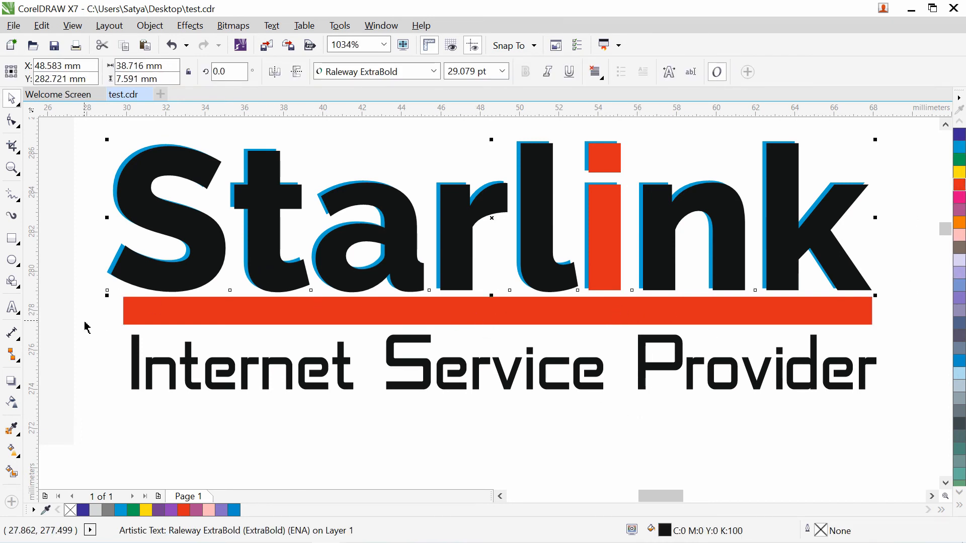
click(15, 383)
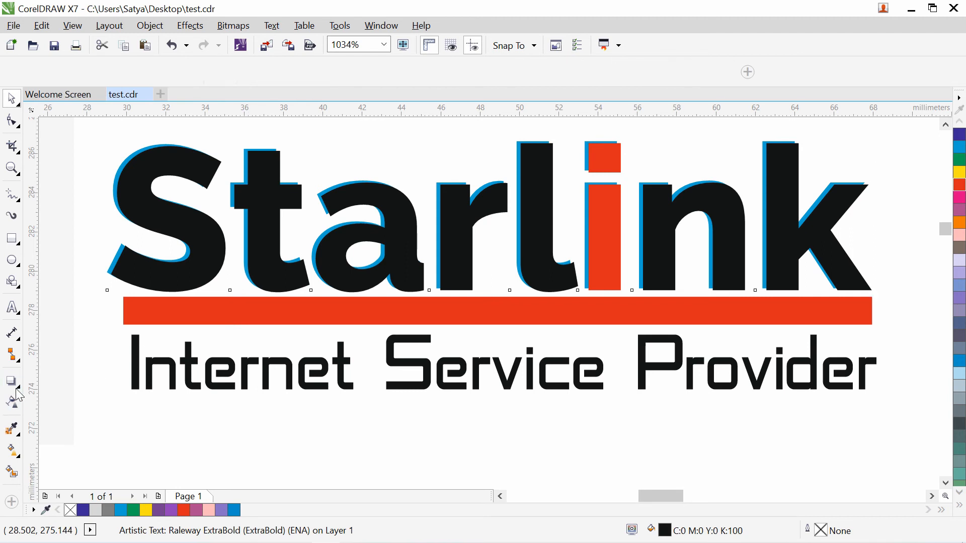
- Try several drop shadow presets on the wordmark and settle on Small Glow
click(64, 73)
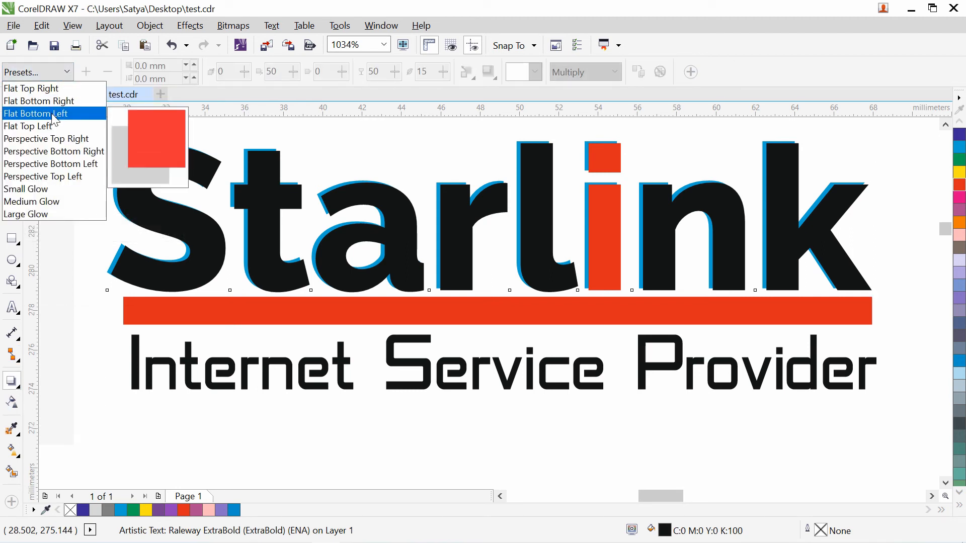
click(50, 166)
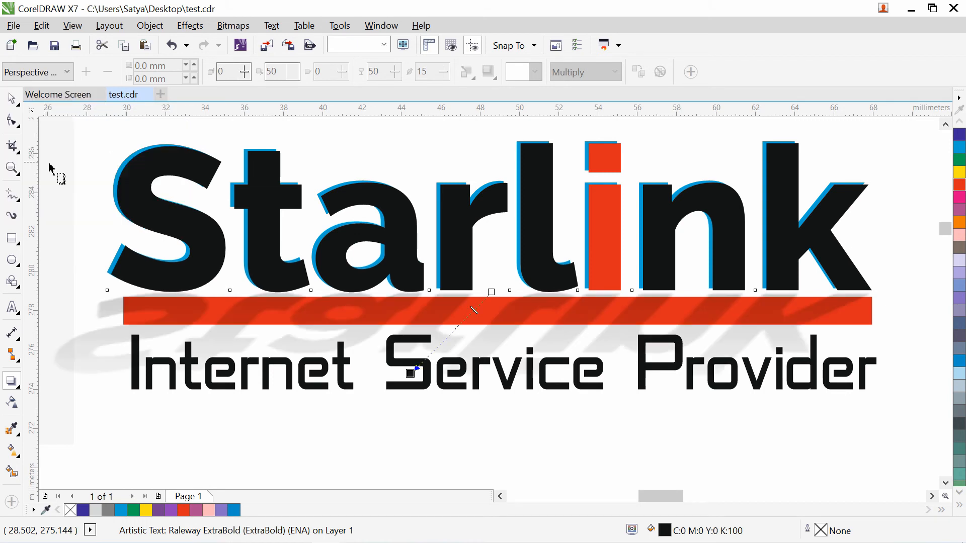
click(35, 76)
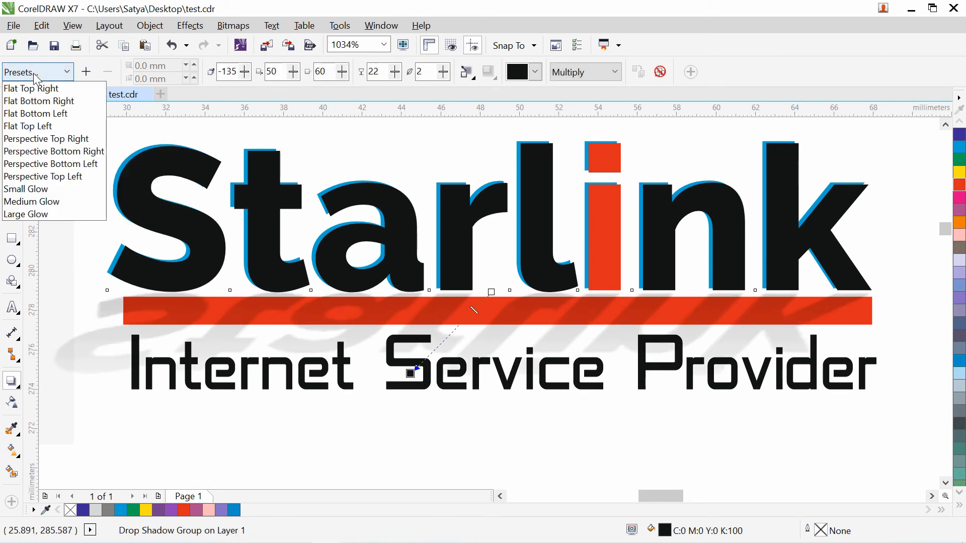
click(30, 126)
click(36, 72)
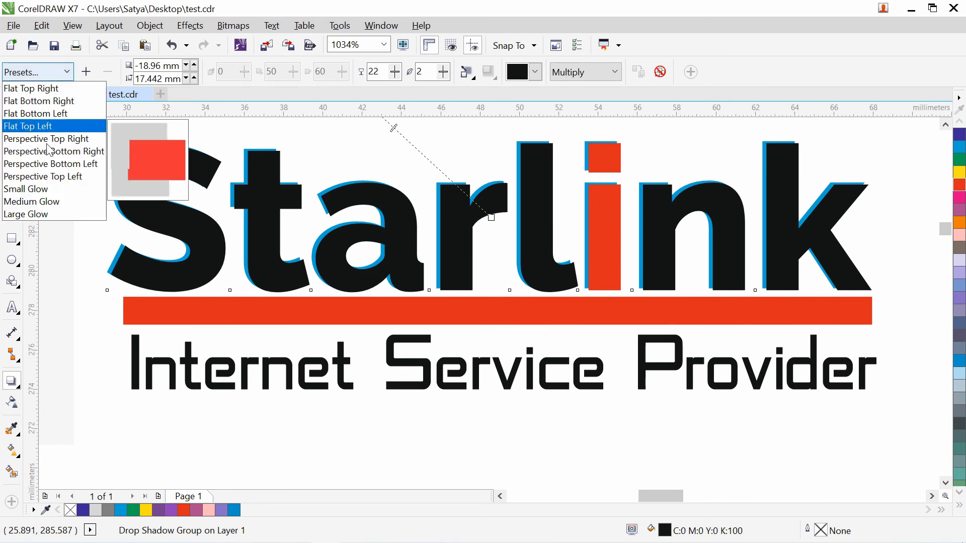
click(31, 189)
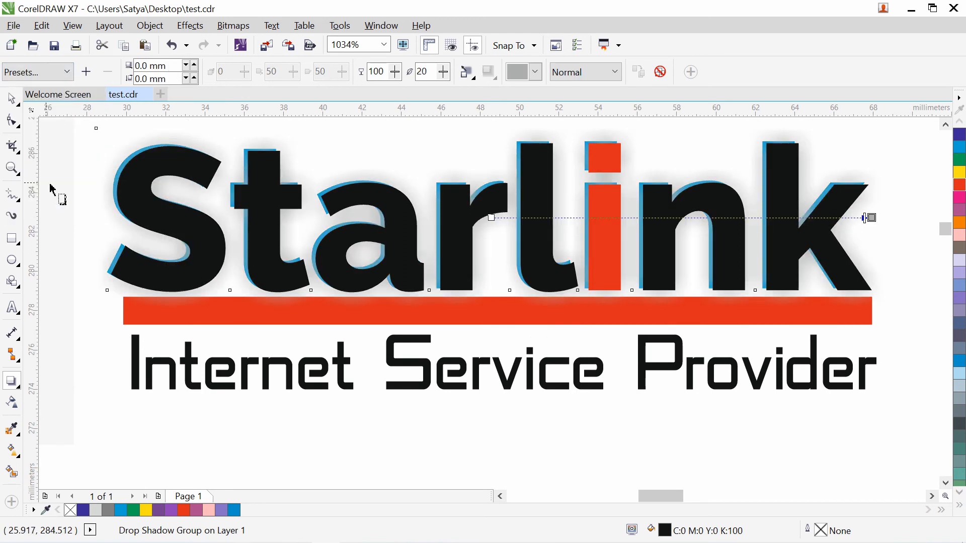
click(50, 75)
click(53, 207)
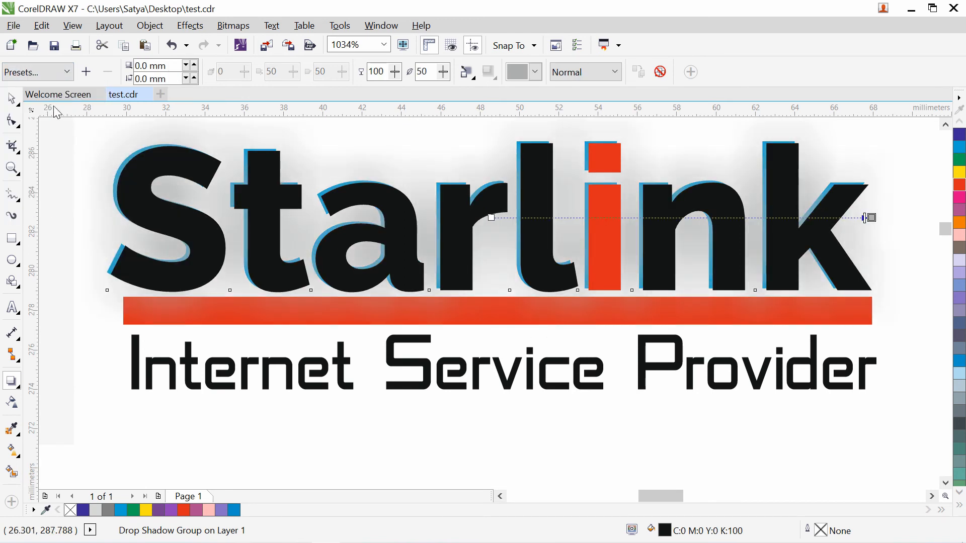
click(54, 75)
click(53, 88)
click(52, 77)
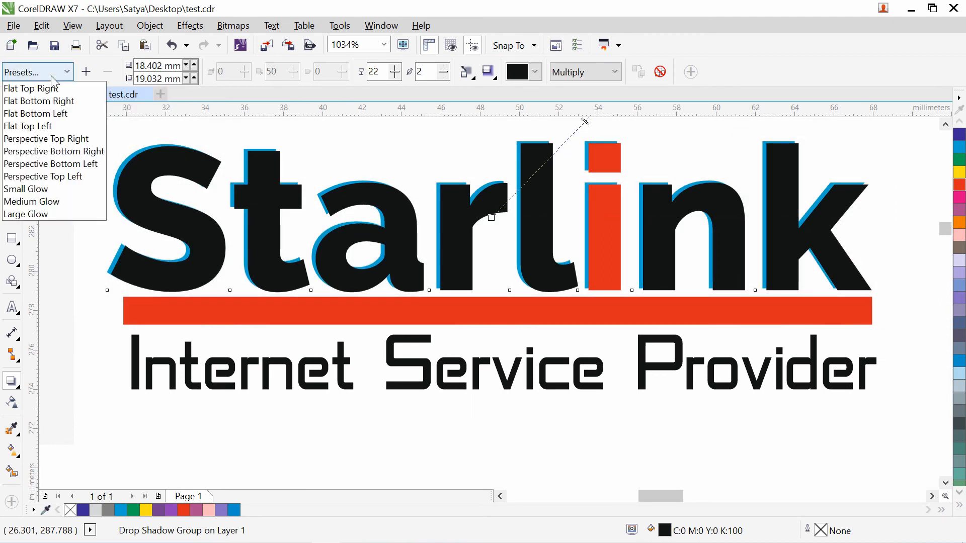
click(51, 188)
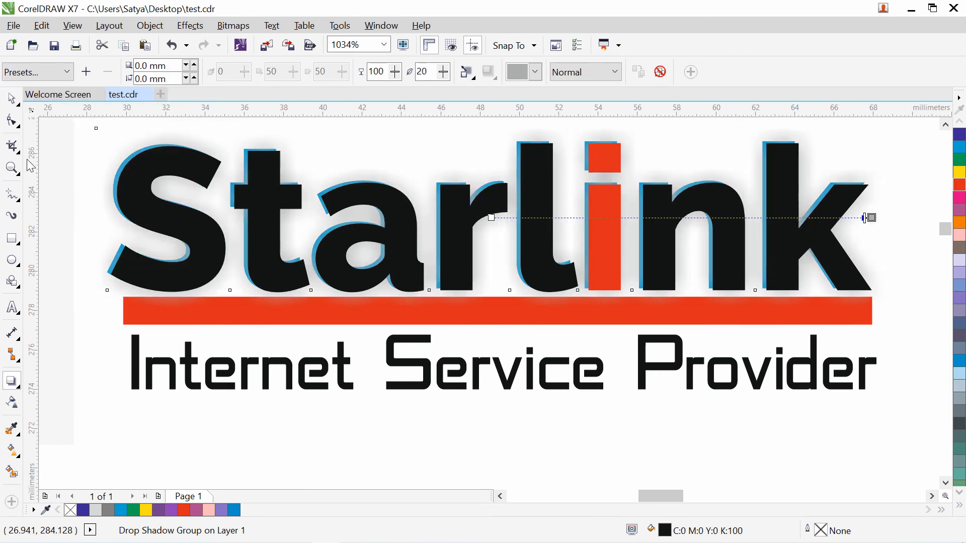
- Finish the shadow and zoom out so the tower is visible too
click(12, 99)
click(331, 238)
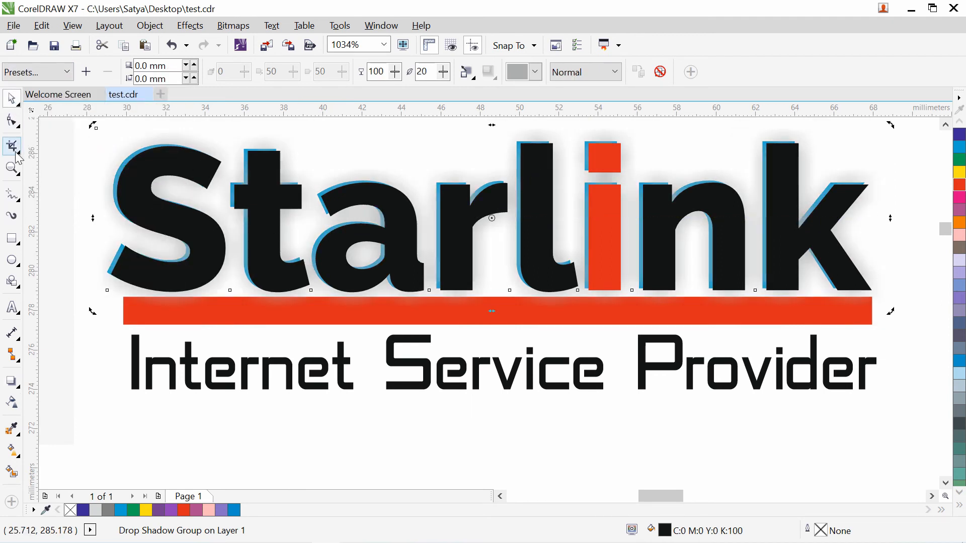
click(12, 168)
right_click(245, 215)
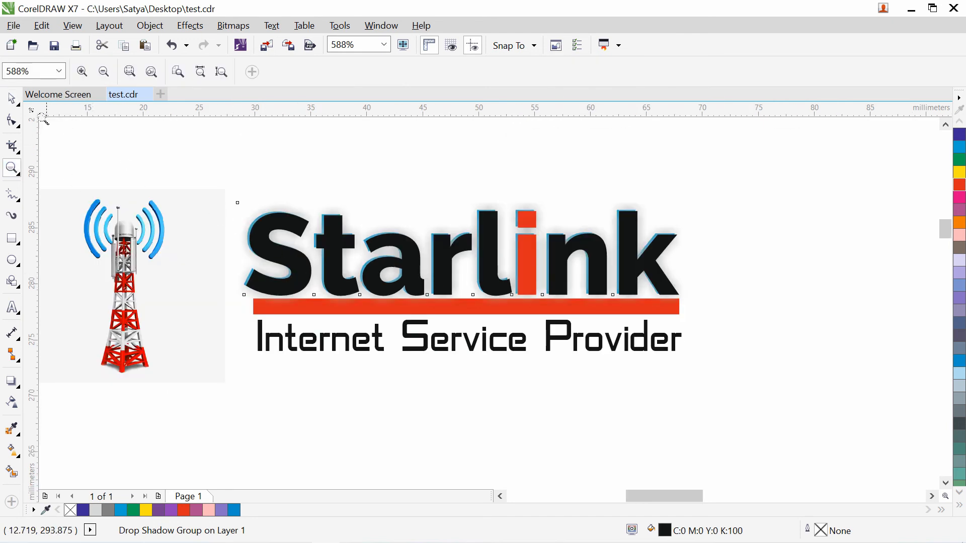
- Zoom out to the whole card and shift the tower image slightly left
click(12, 99)
click(272, 408)
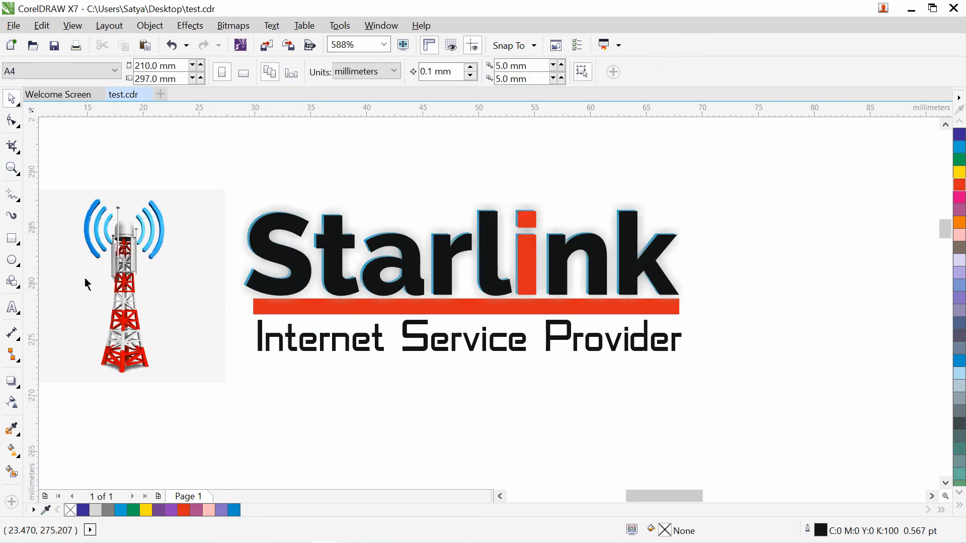
click(14, 170)
right_click(176, 240)
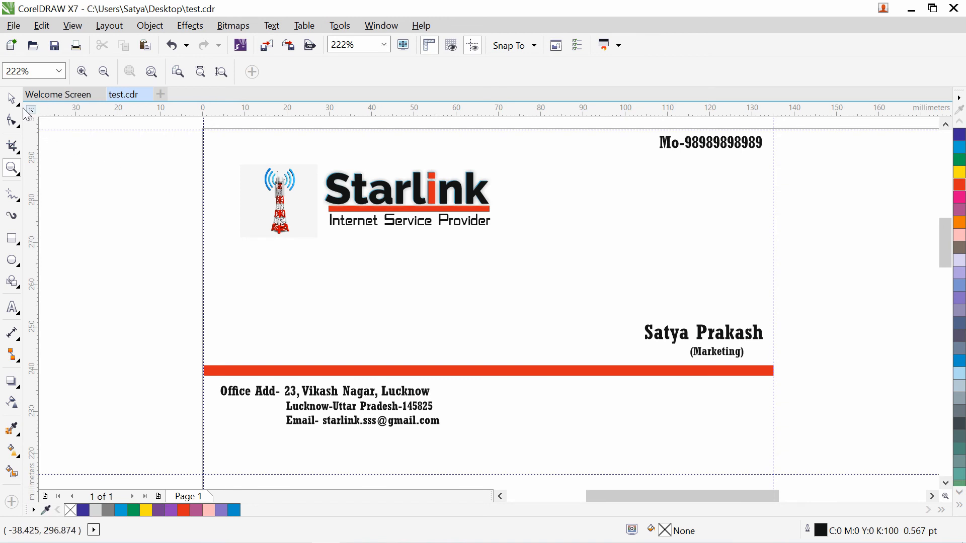
click(12, 99)
drag(246, 230, 228, 228)
- Enlarge the Starlink logo group to about 158% and move it beside the tower
drag(536, 151, 322, 243)
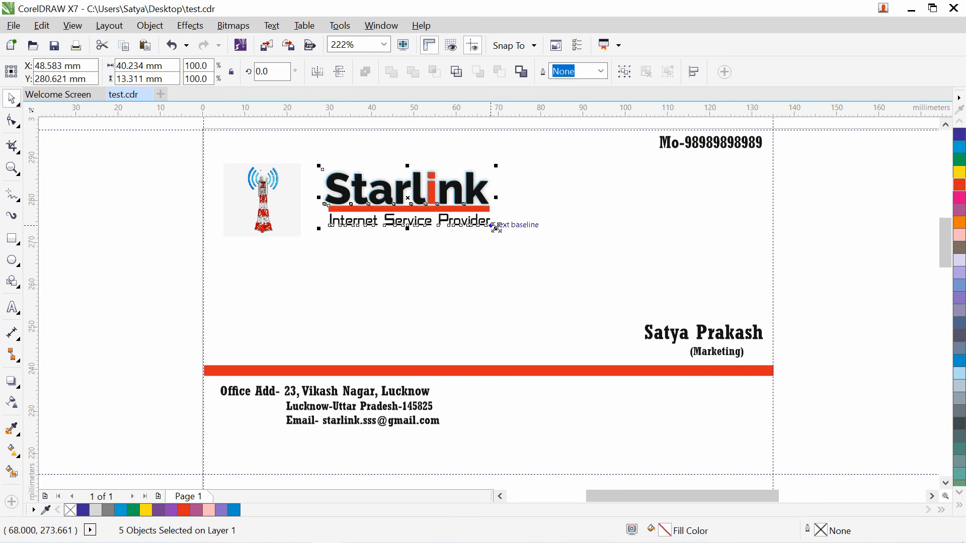
drag(497, 229, 542, 265)
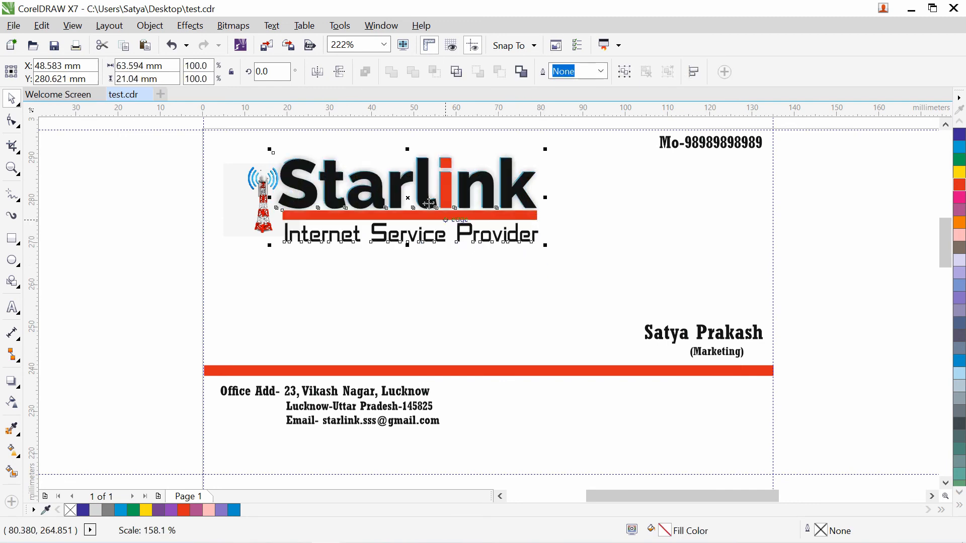
drag(424, 184, 448, 194)
- Enlarge the tower image about 6.9% and move it a little lower
click(267, 204)
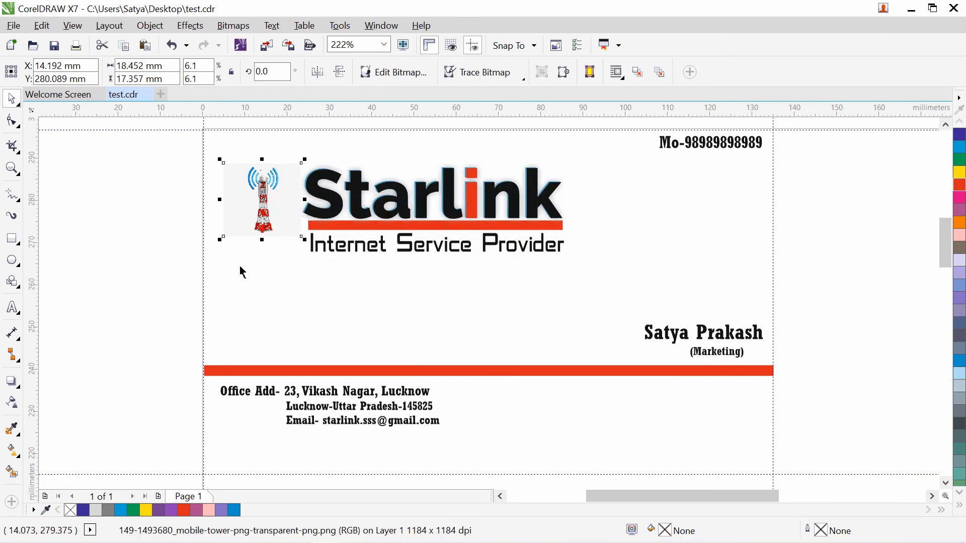
mouse_move(222, 240)
mouse_down()
mouse_move(209, 266)
mouse_move(212, 248)
mouse_up()
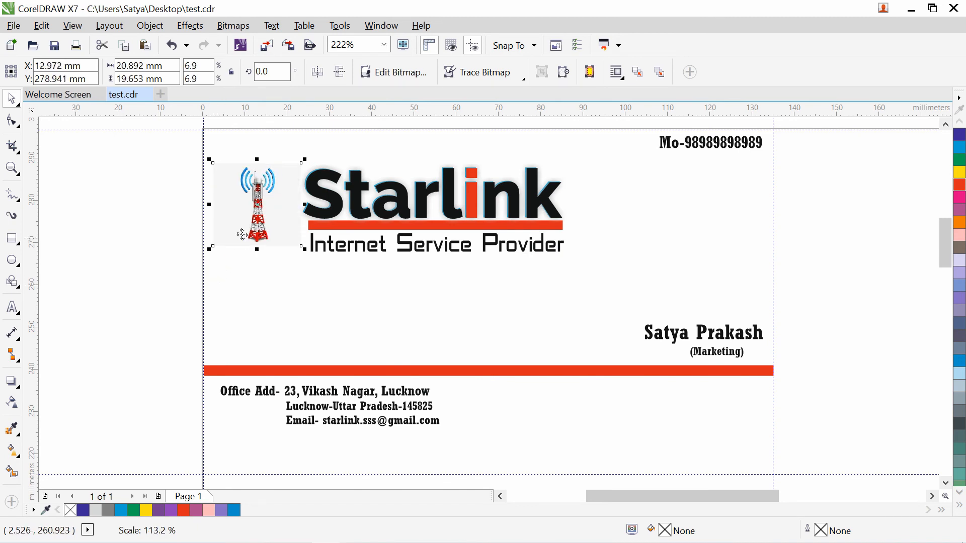
drag(254, 216, 253, 223)
click(198, 254)
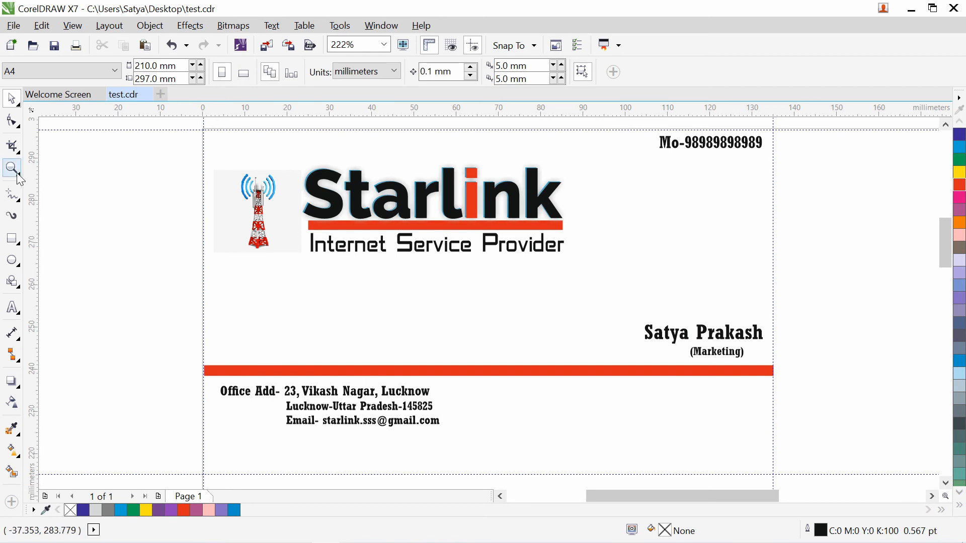
- Draw a rectangle over the whole card and fill it Yellow (C0 M0 Y100 K0)
click(12, 239)
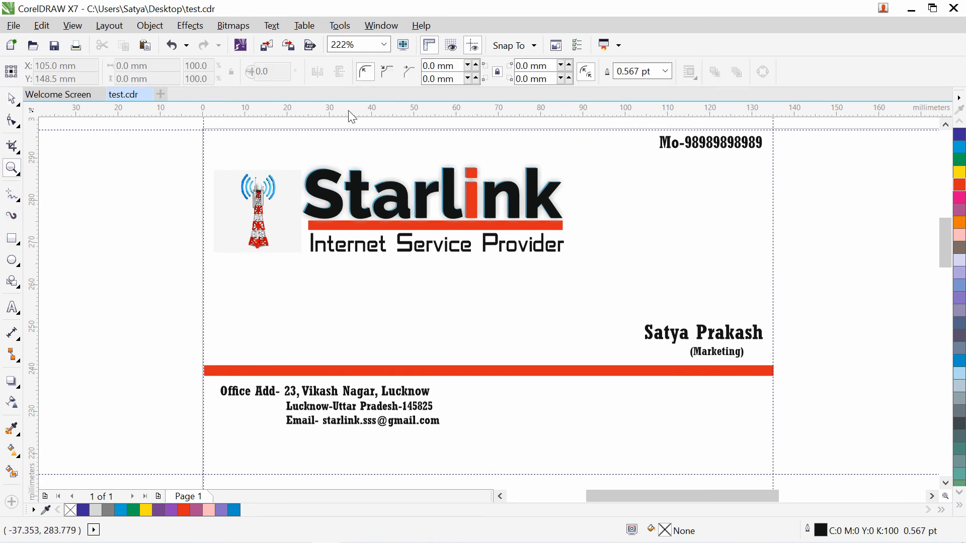
drag(204, 122, 771, 440)
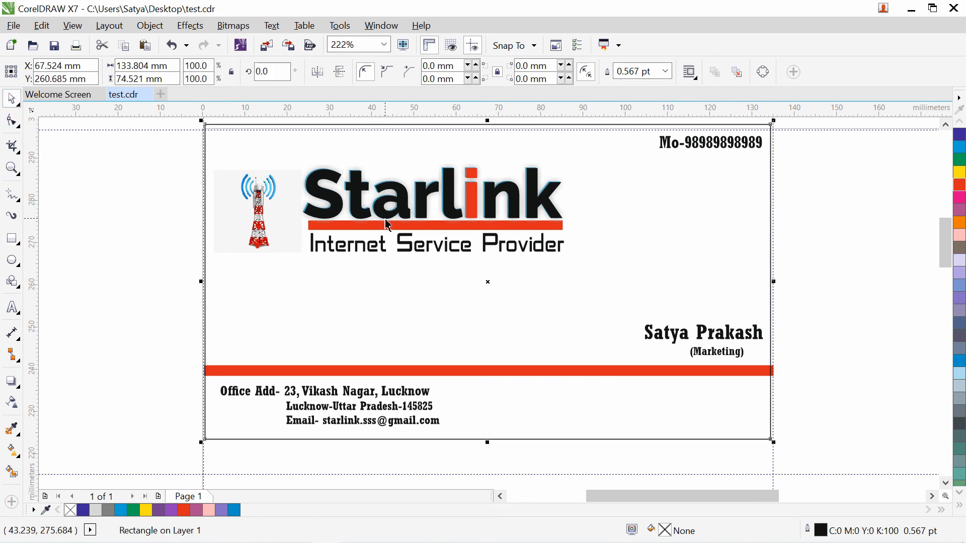
key(Down)
key(Down)
key(Down)
key(Down)
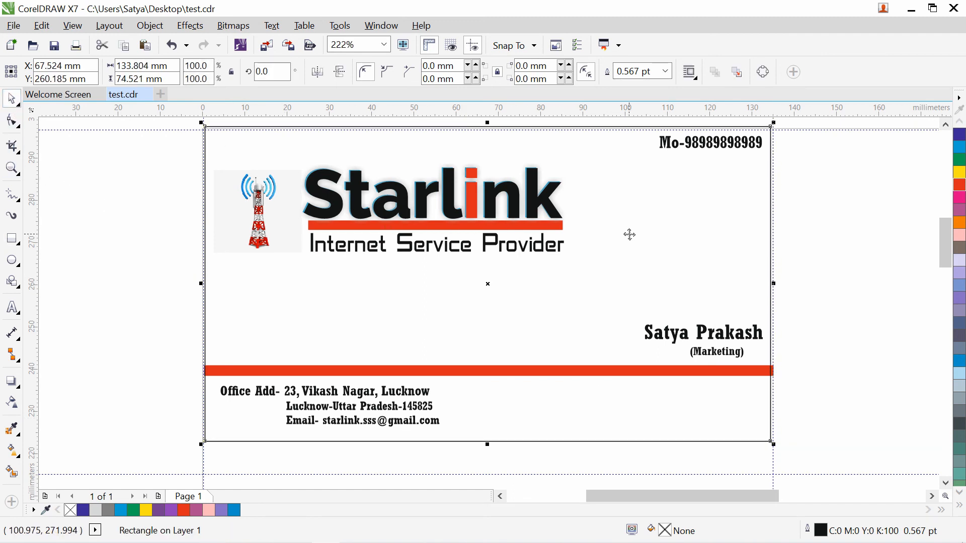
click(839, 354)
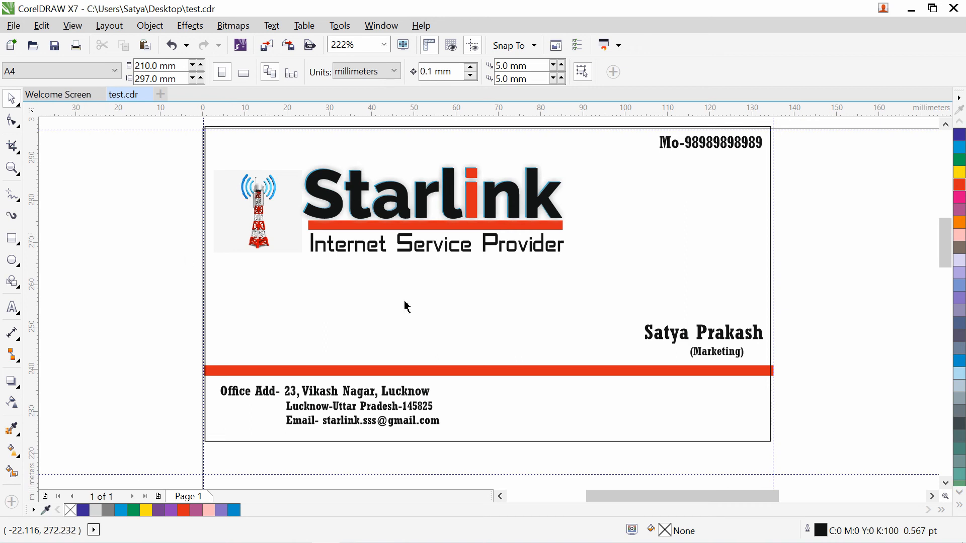
click(580, 375)
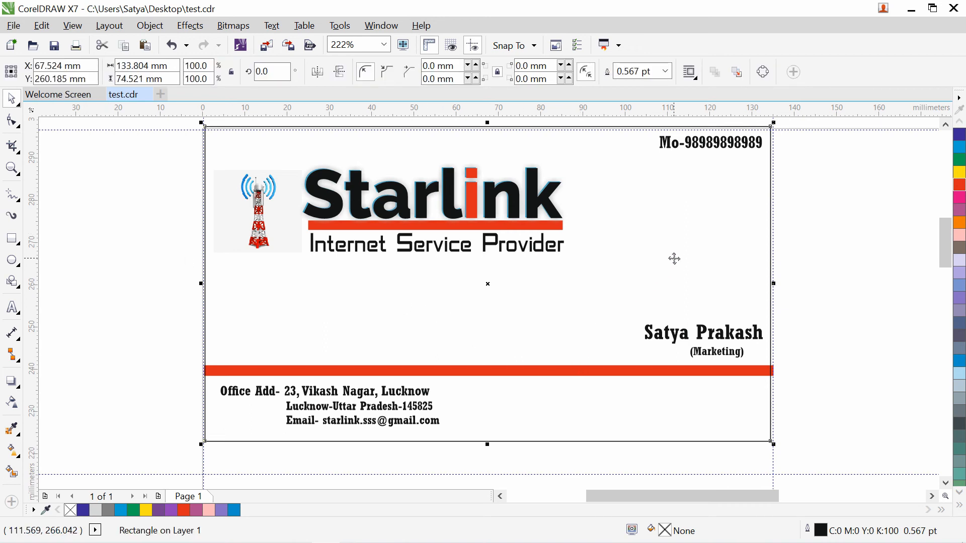
click(830, 271)
click(722, 225)
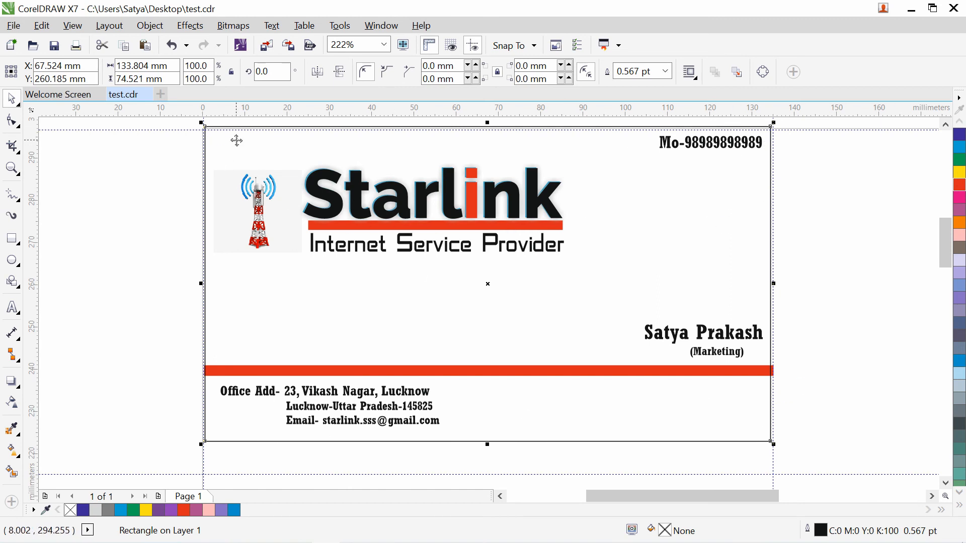
click(960, 173)
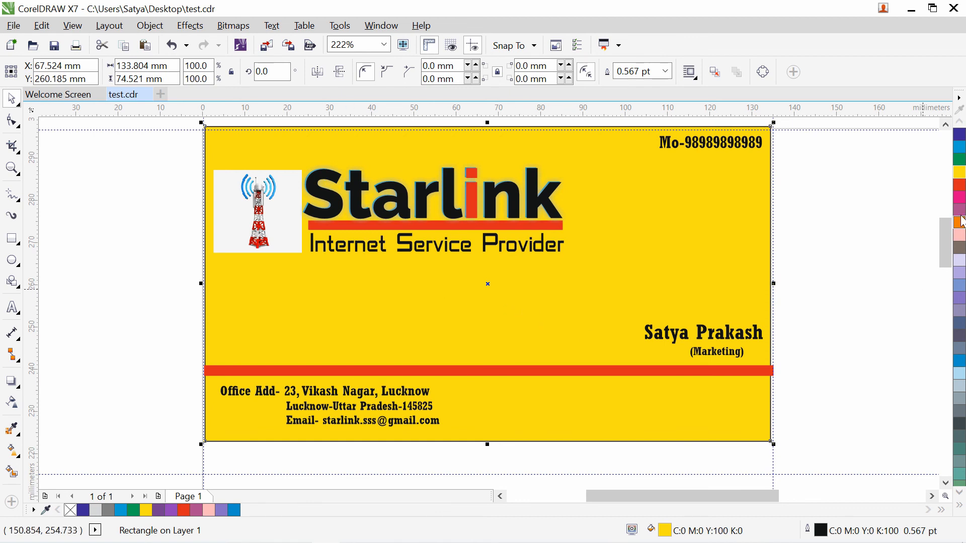
- Try several palette fills on the card background and settle on Ice Blue (C40)
click(959, 185)
click(959, 199)
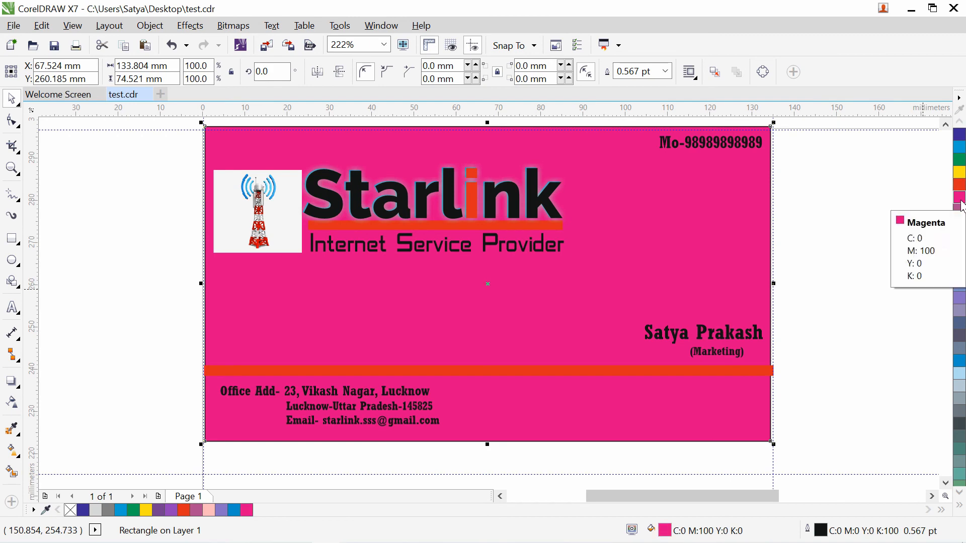
click(960, 172)
click(960, 160)
click(960, 147)
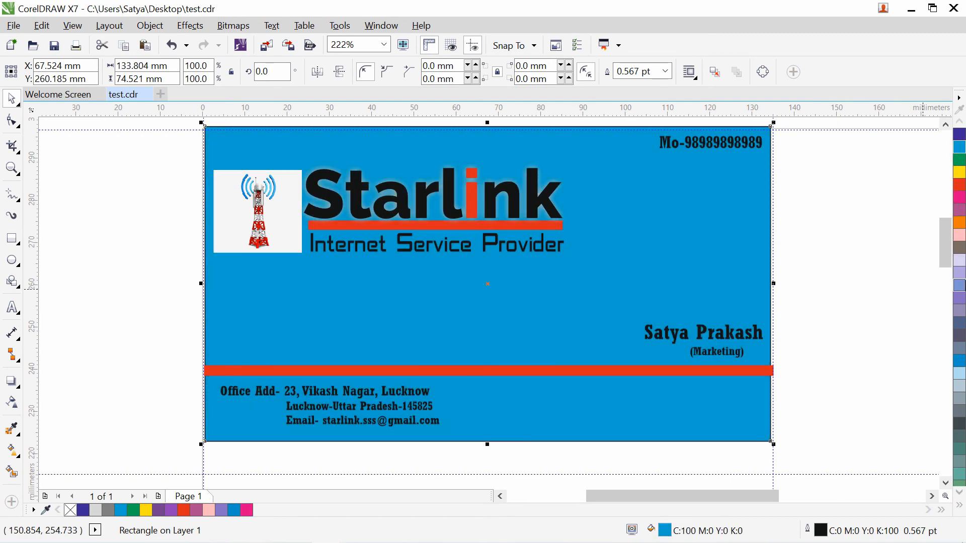
click(960, 261)
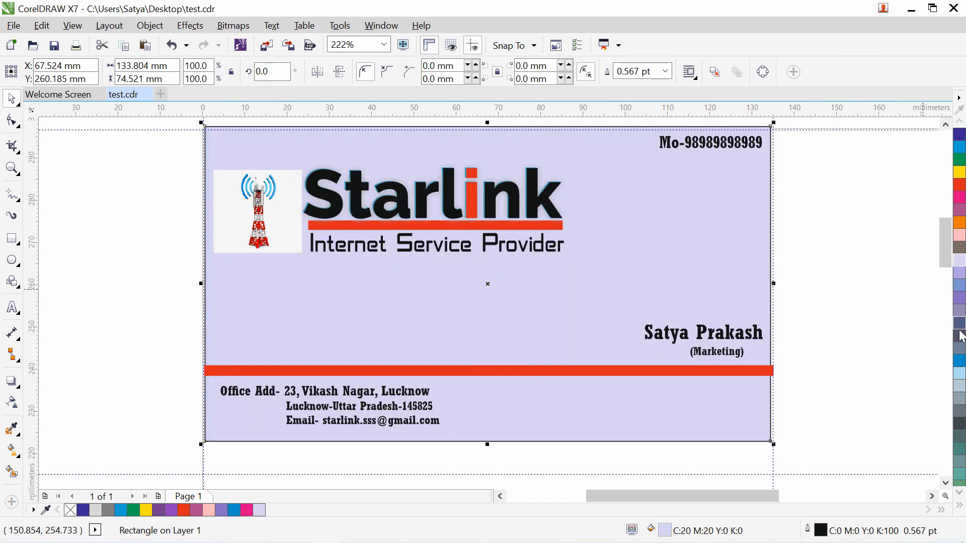
click(960, 373)
click(961, 399)
click(960, 386)
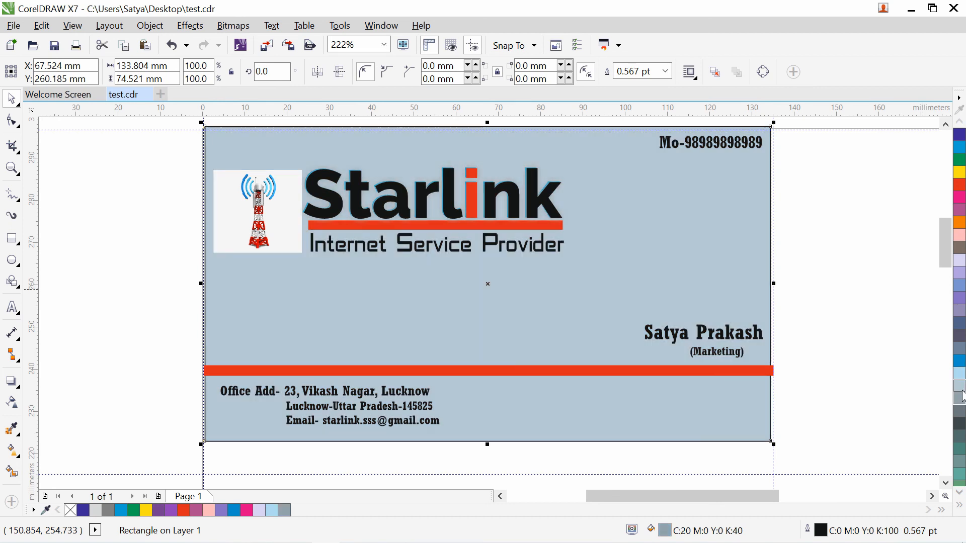
click(960, 375)
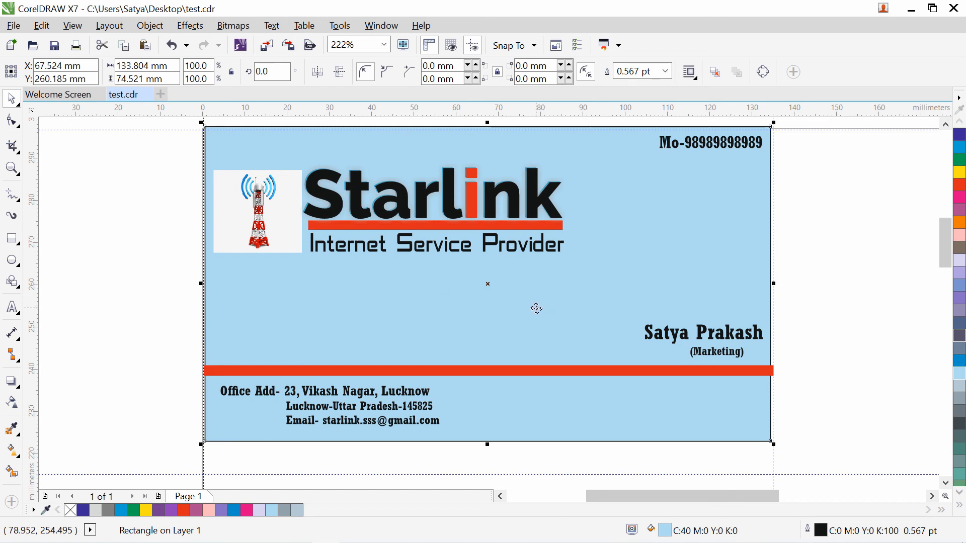
- Move the tower image slightly left and zoom in on the tower logo area
click(255, 223)
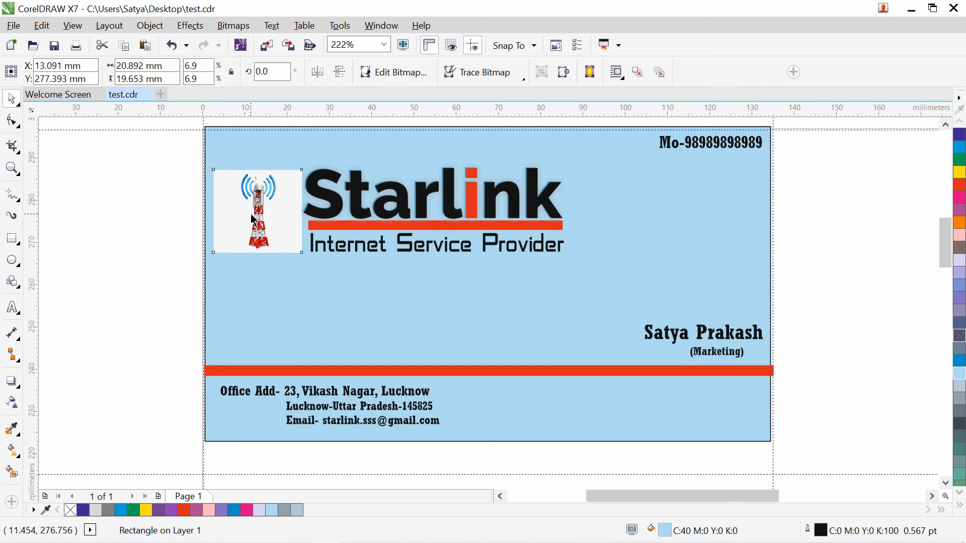
click(134, 239)
drag(263, 219, 261, 219)
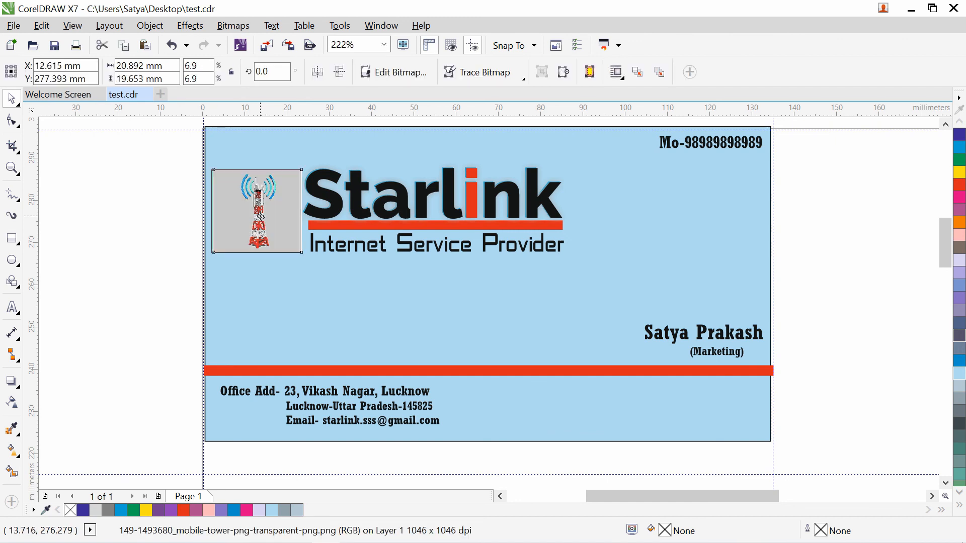
click(92, 259)
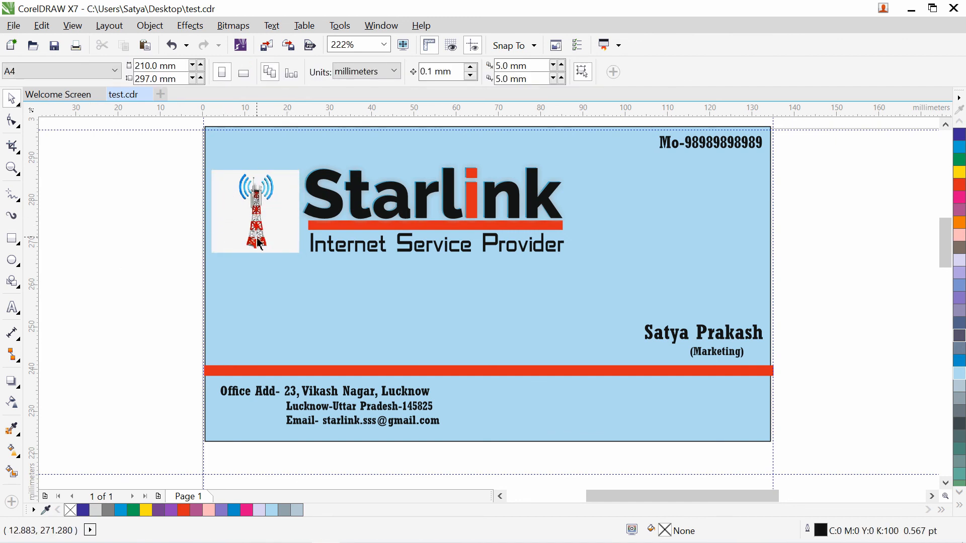
click(12, 168)
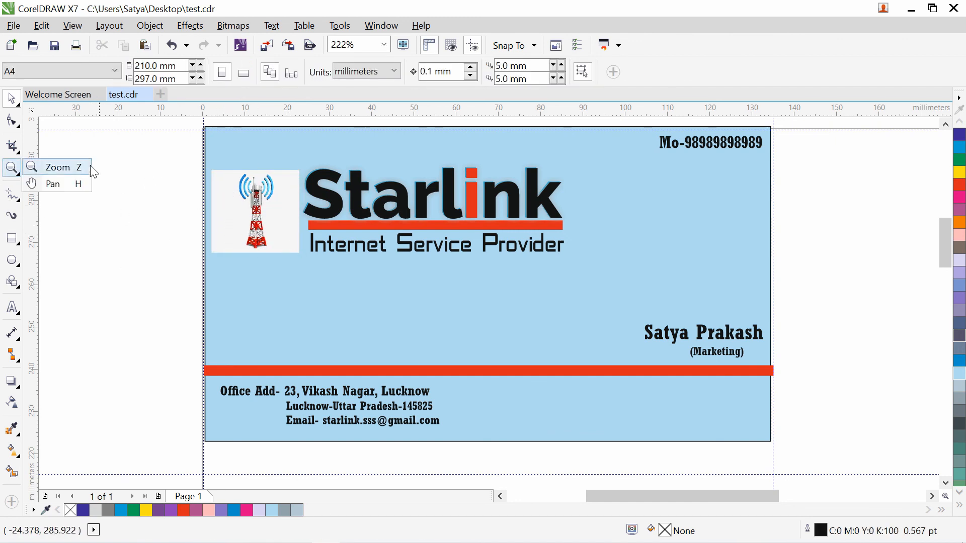
drag(183, 146, 405, 308)
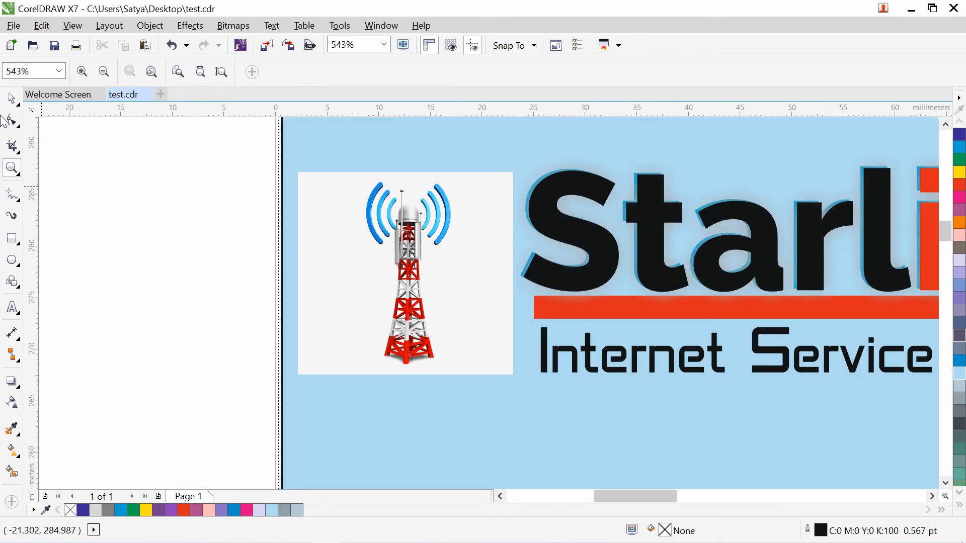
click(11, 99)
click(452, 227)
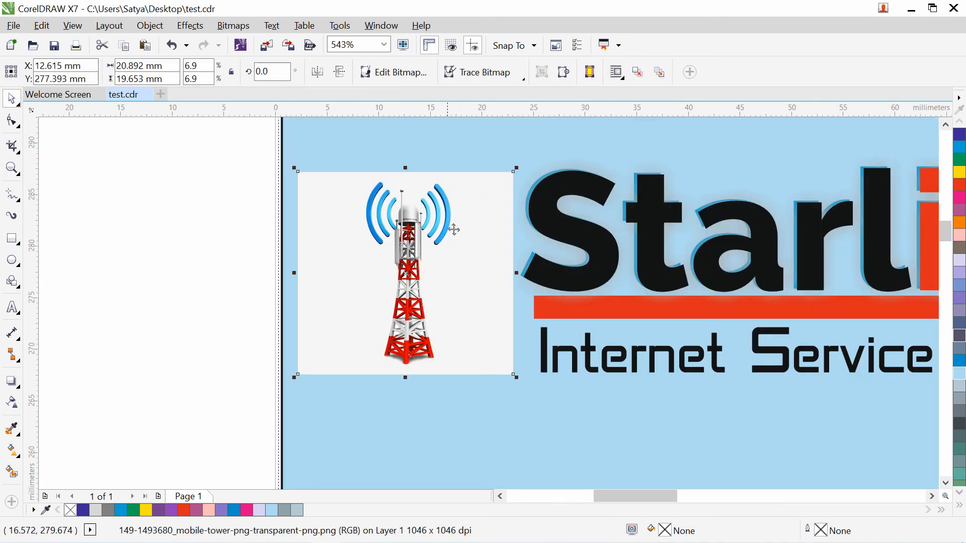
click(460, 72)
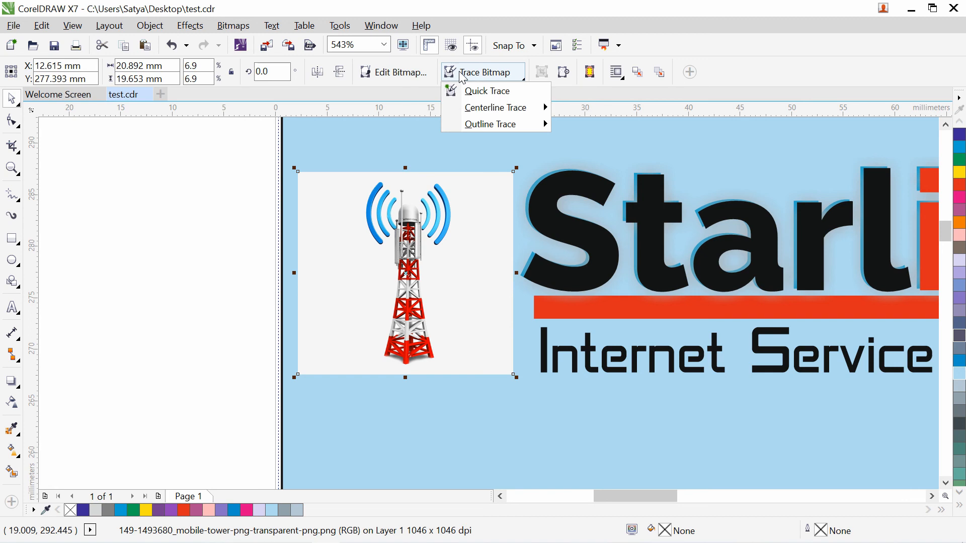
mouse_move(511, 108)
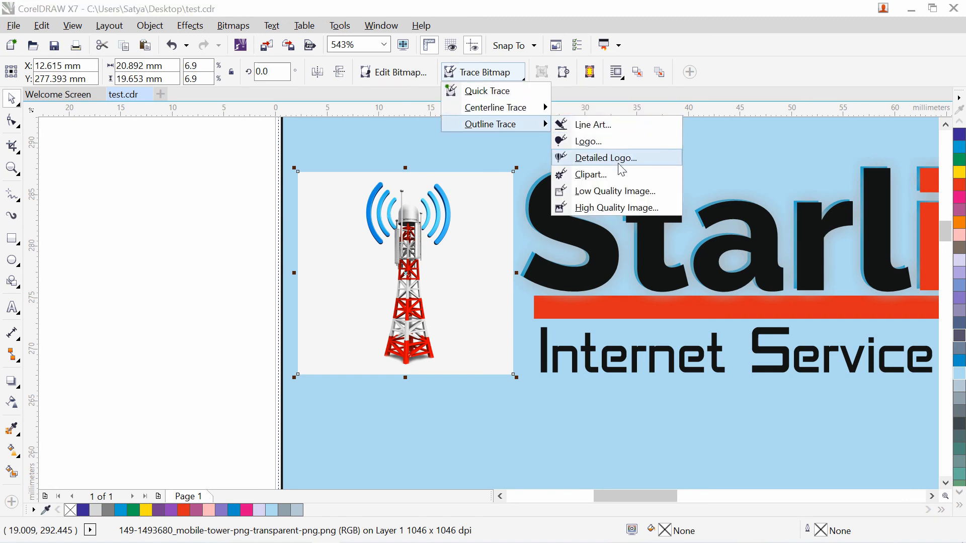
click(639, 208)
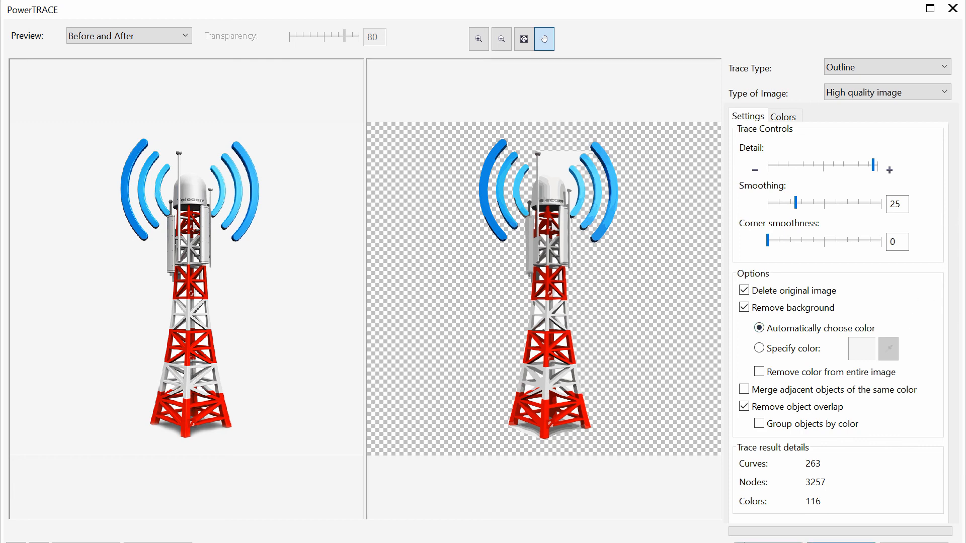
drag(612, 0, 611, 0)
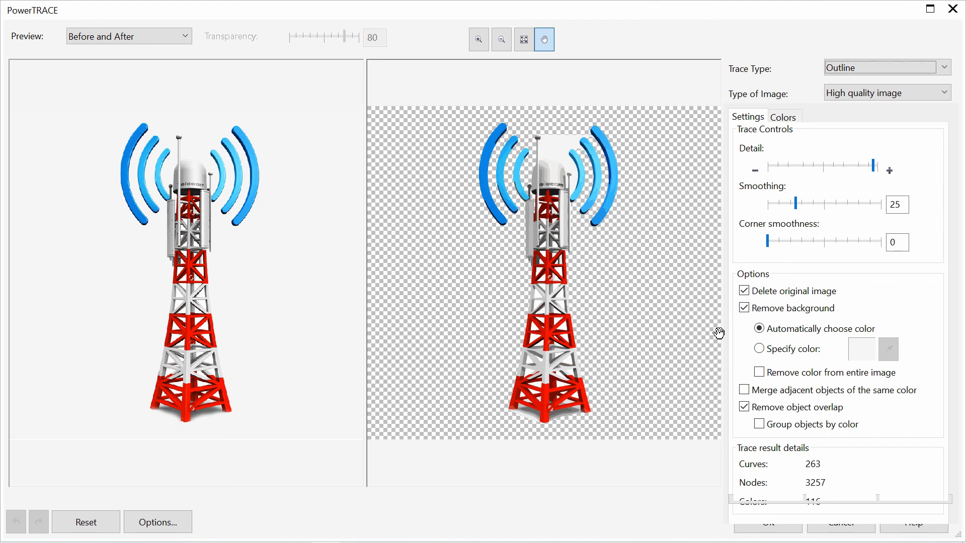
key(Tab)
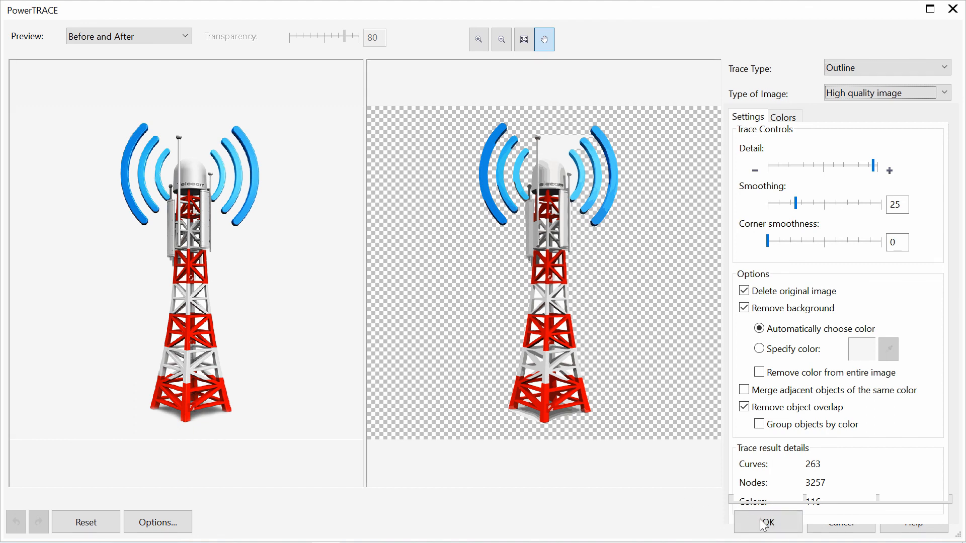
key(Tab)
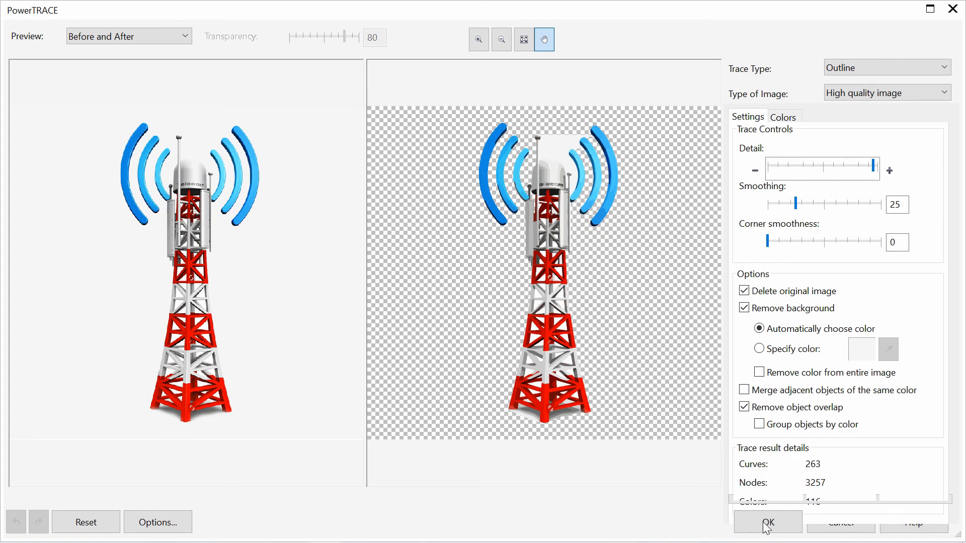
click(953, 9)
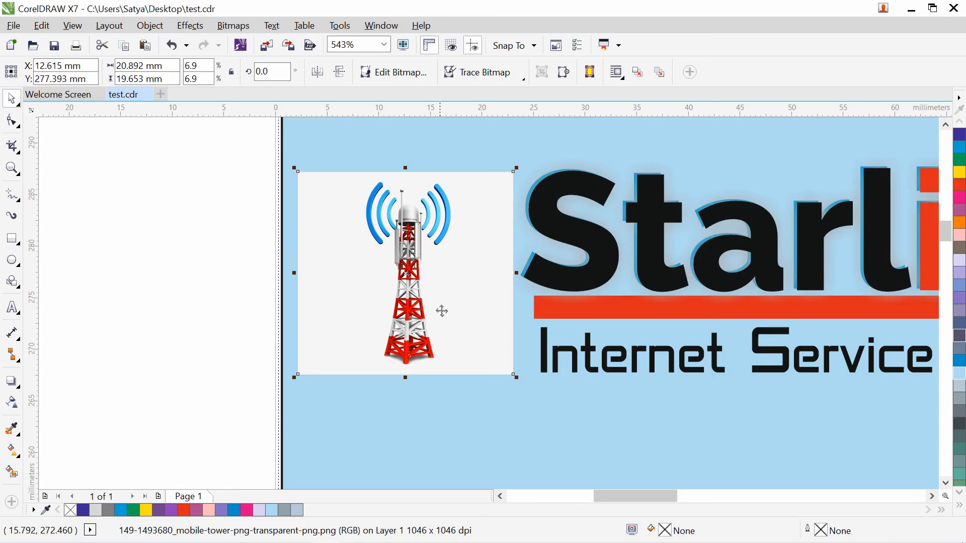
mouse_move(438, 281)
mouse_down()
mouse_move(382, 266)
mouse_move(450, 270)
mouse_up()
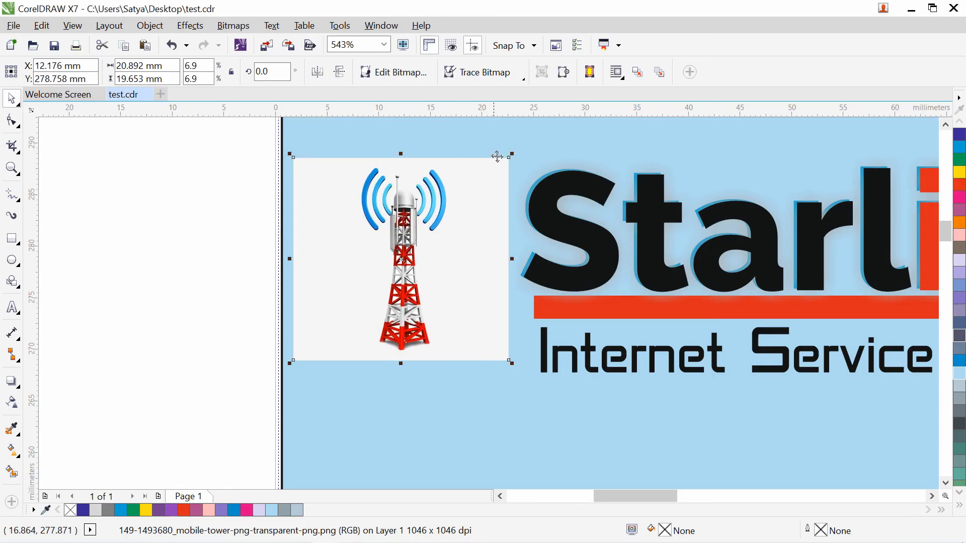
click(497, 75)
mouse_move(518, 123)
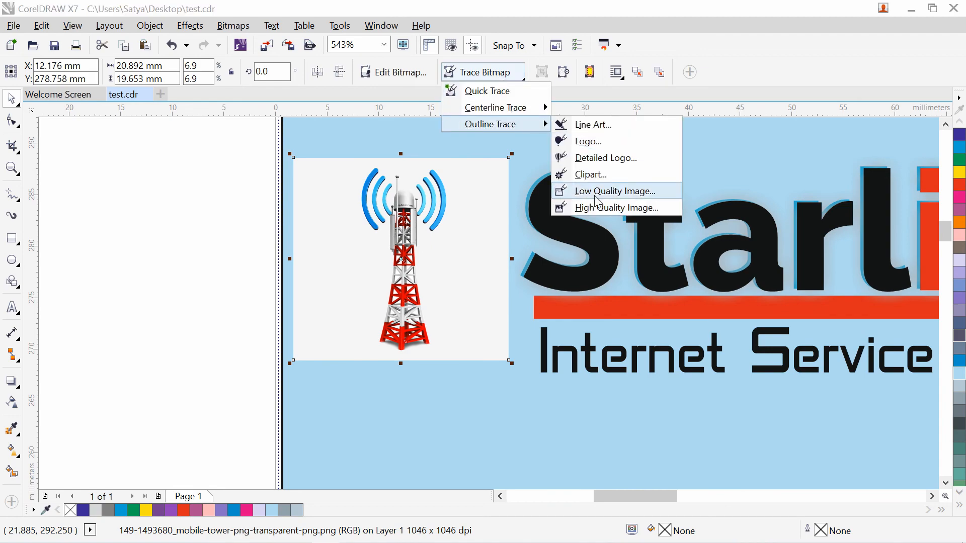
click(597, 203)
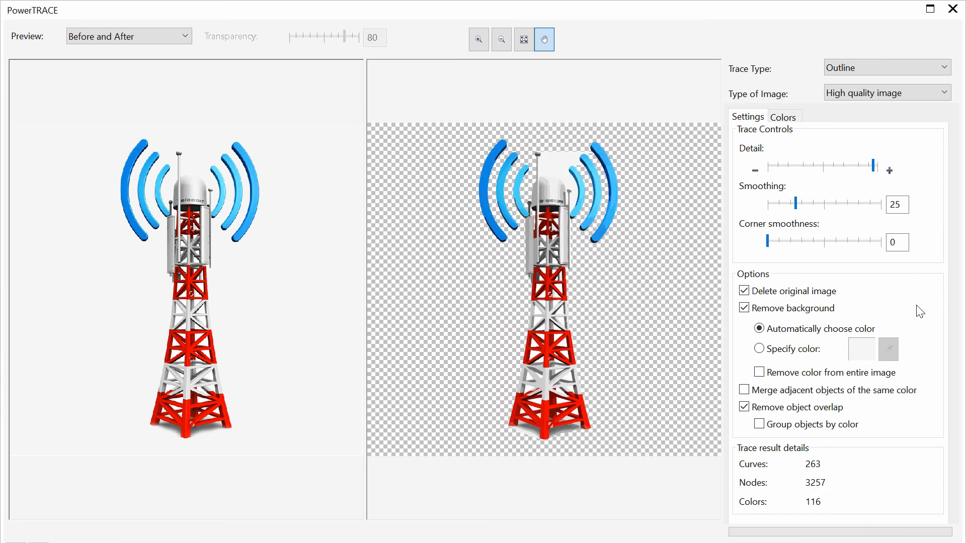
key(Tab)
key(Tab)
key(Tab)
key(Tab)
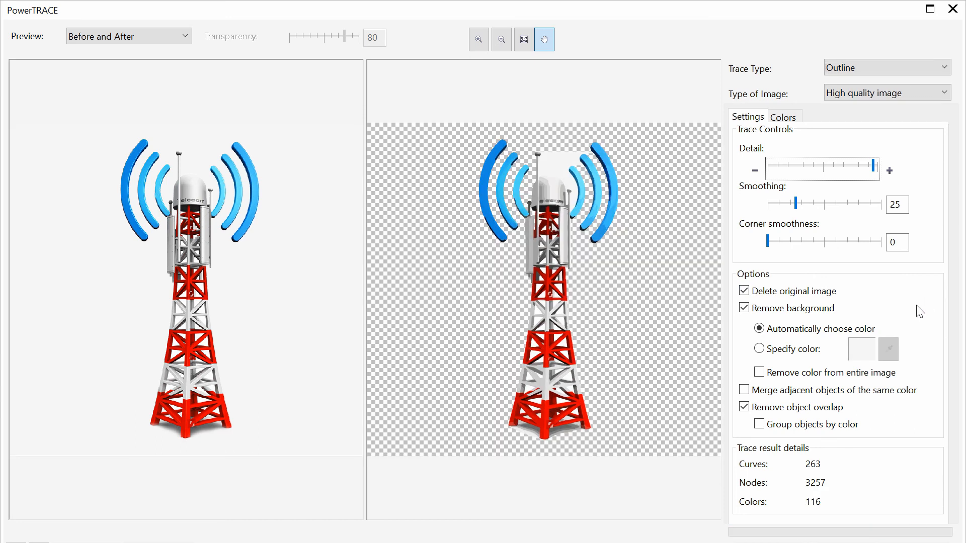
key(Tab)
key(Tab)
key(Tab)
key(Tab)
key(Tab)
key(Tab)
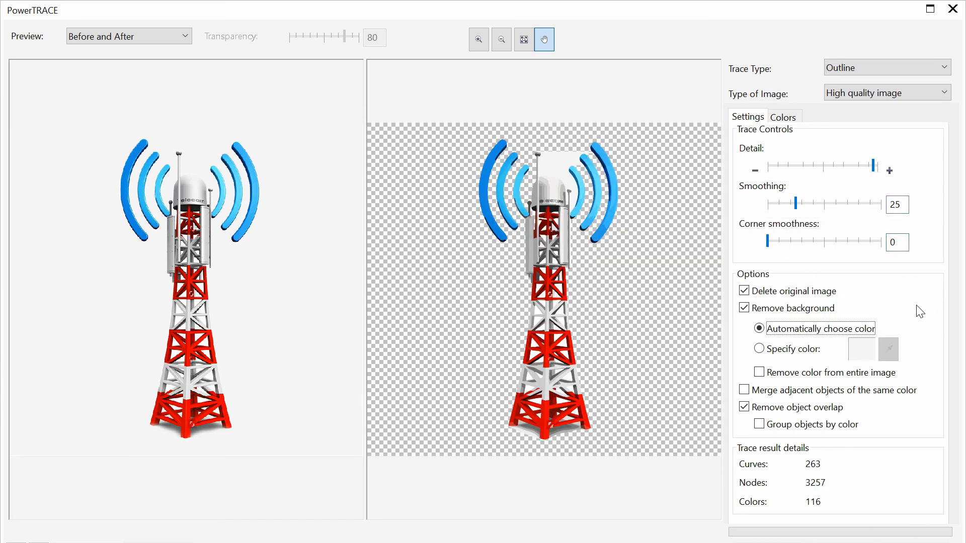
key(Tab)
key(Tab)
key(Tab)
key(Tab)
key(Tab)
key(Escape)
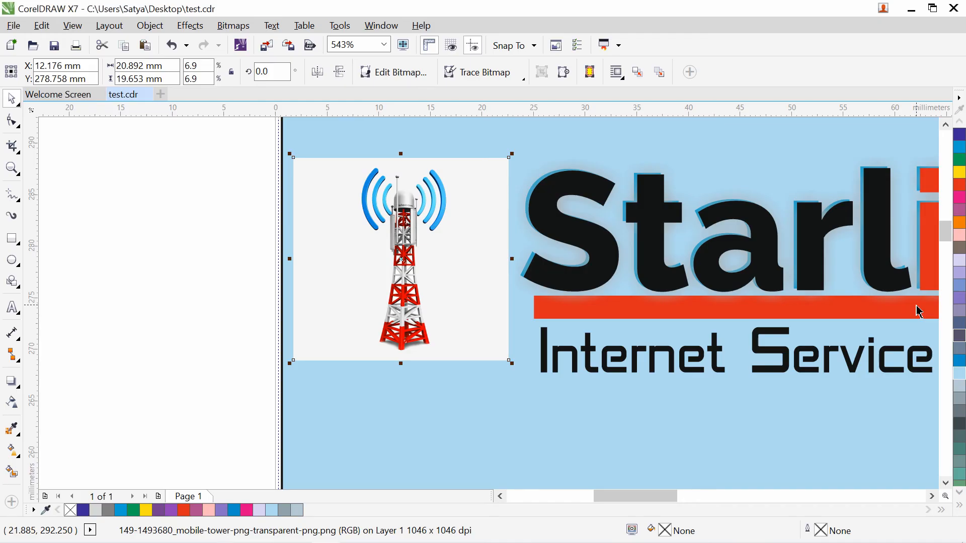
- Shrink the tower picture to 80% and place it beside the Starlink text
drag(448, 276, 348, 301)
drag(330, 266, 437, 235)
drag(518, 156, 481, 189)
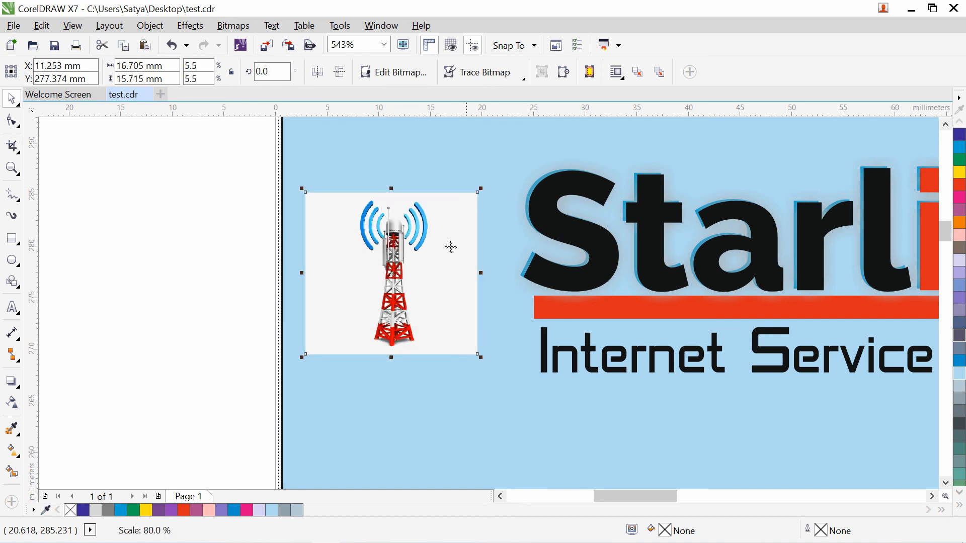
drag(451, 247, 477, 227)
click(218, 237)
click(391, 237)
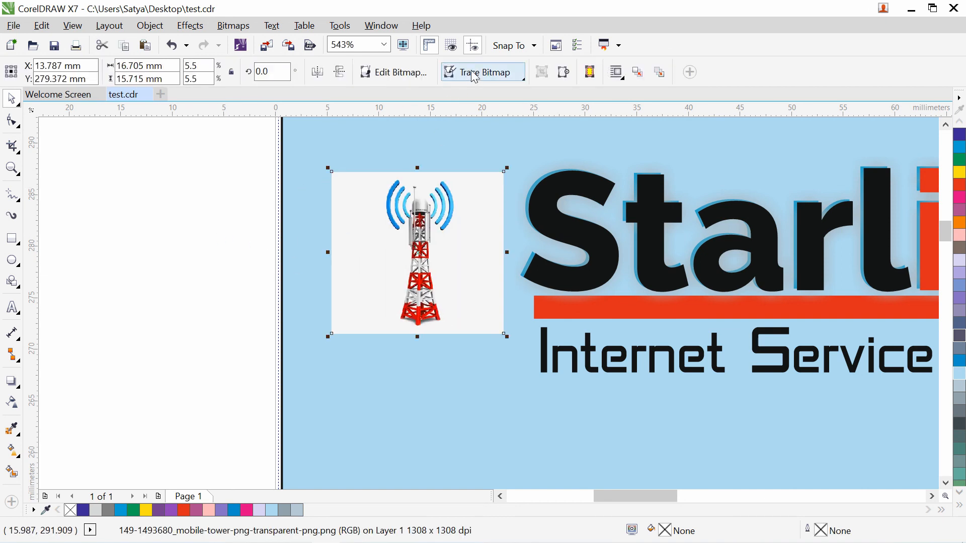
- Outline-trace the tower bitmap as a High Quality Image, dropping its white background
click(475, 77)
mouse_move(503, 125)
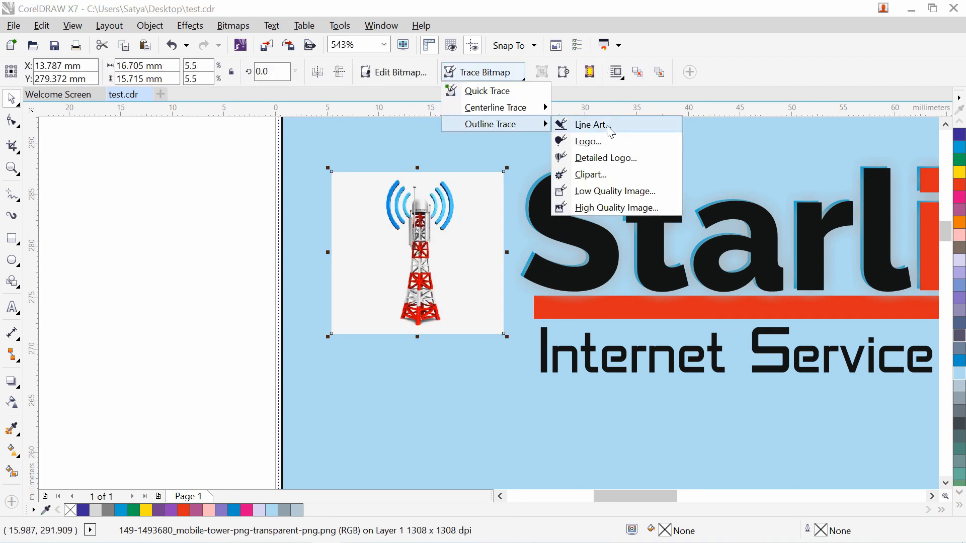
click(616, 208)
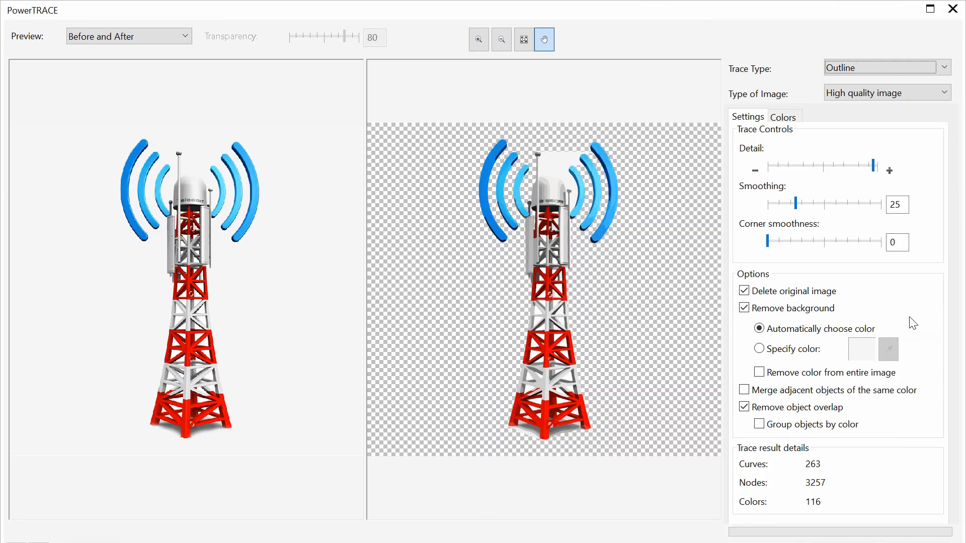
key(Tab)
key(Tab)
key(Tab)
key(Tab)
key(Tab)
key(Tab)
key(Tab)
key(Tab)
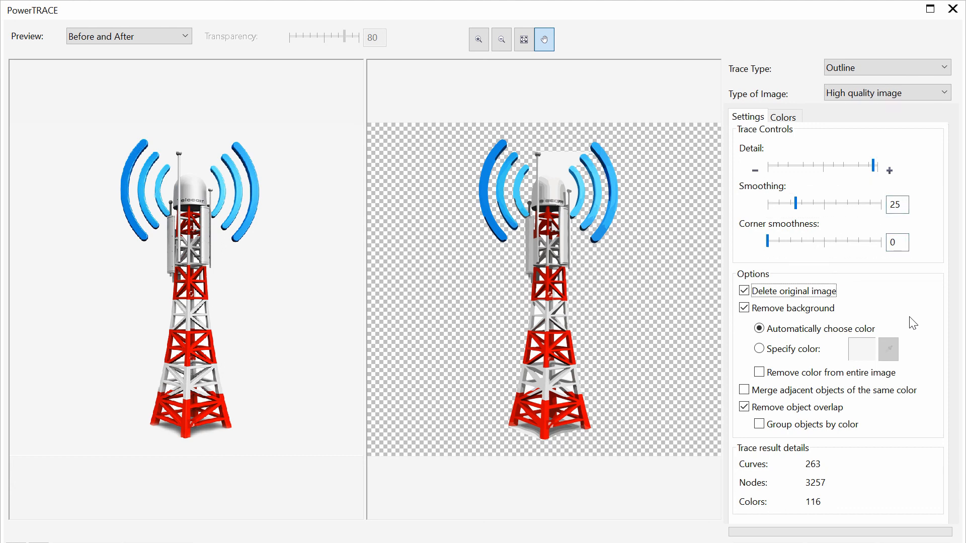
key(Tab)
key(Tab)
key(Tab)
key(Tab)
key(Tab)
key(Return)
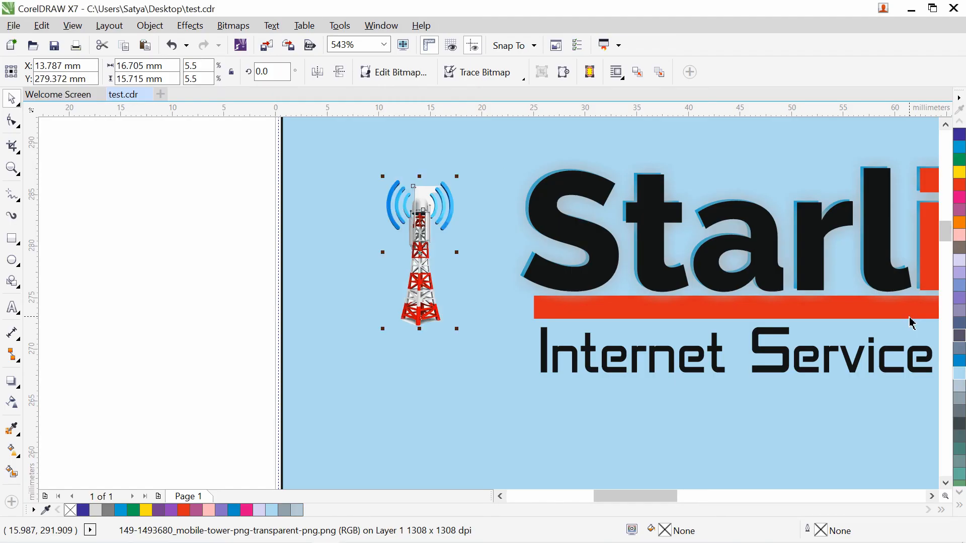
click(161, 245)
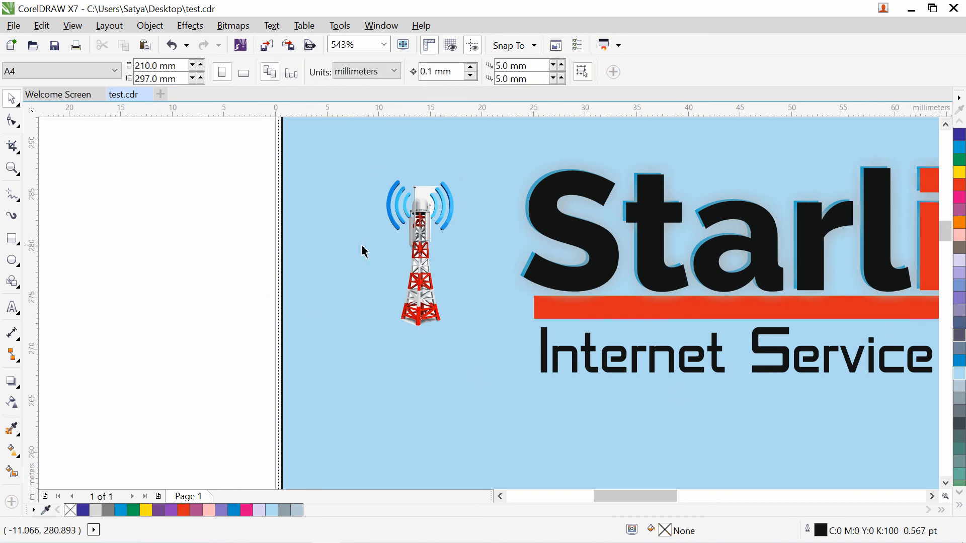
- Enlarge the traced tower group to about 126% and a bit more beside Starlink
click(434, 215)
drag(395, 328, 370, 366)
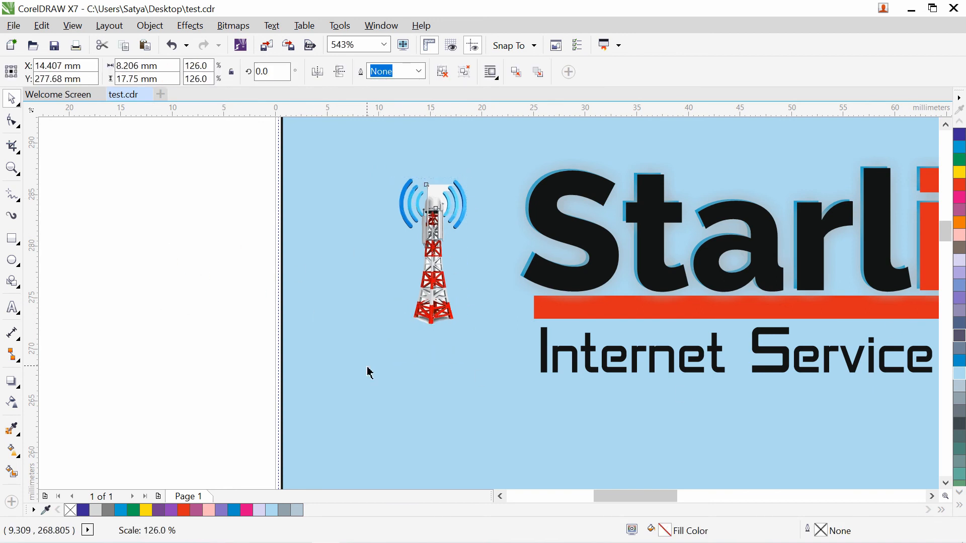
drag(428, 279, 435, 266)
click(13, 168)
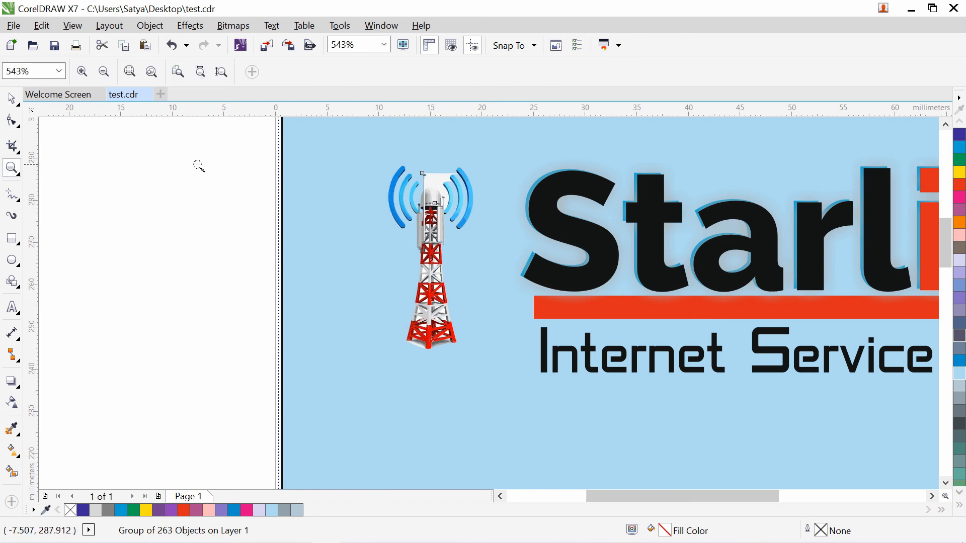
key(shift+F4)
click(118, 225)
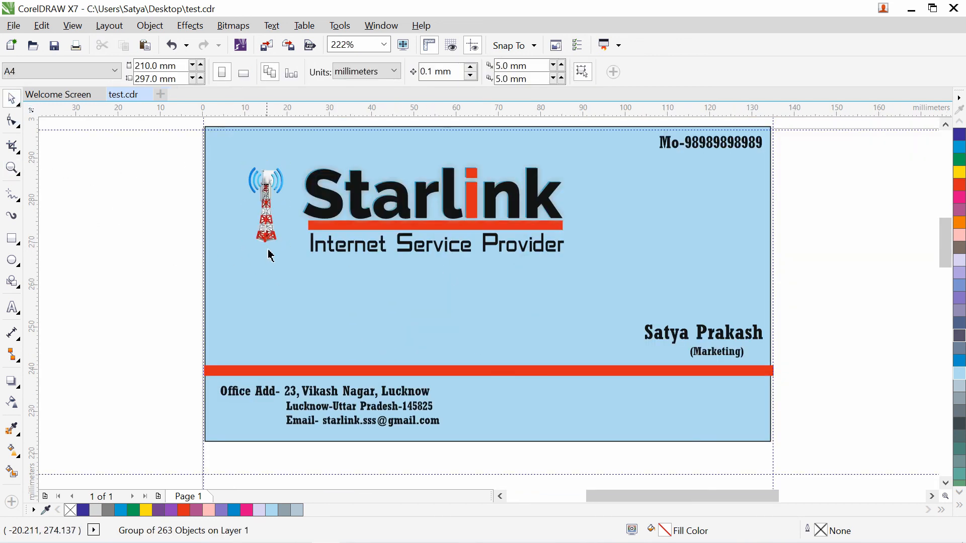
click(267, 240)
click(291, 245)
click(272, 232)
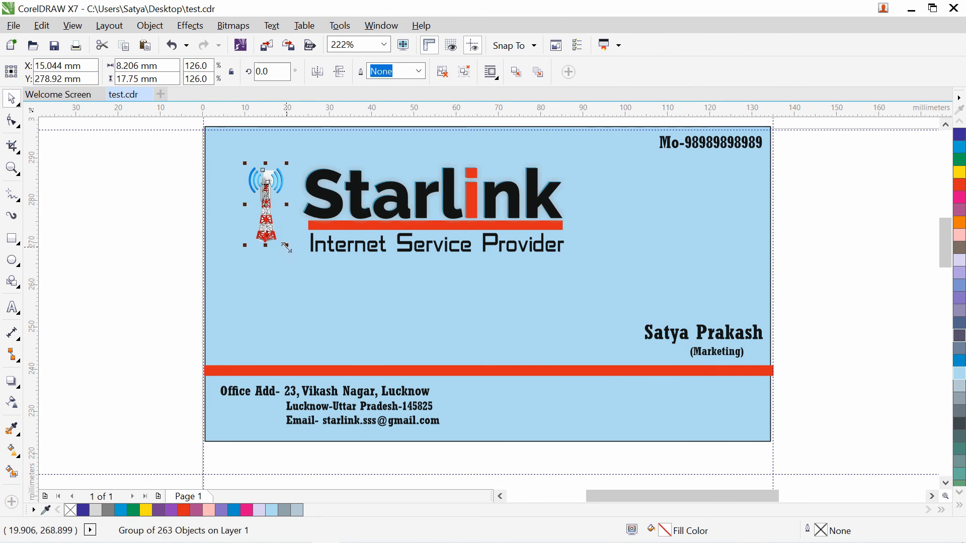
drag(288, 247, 310, 272)
click(116, 232)
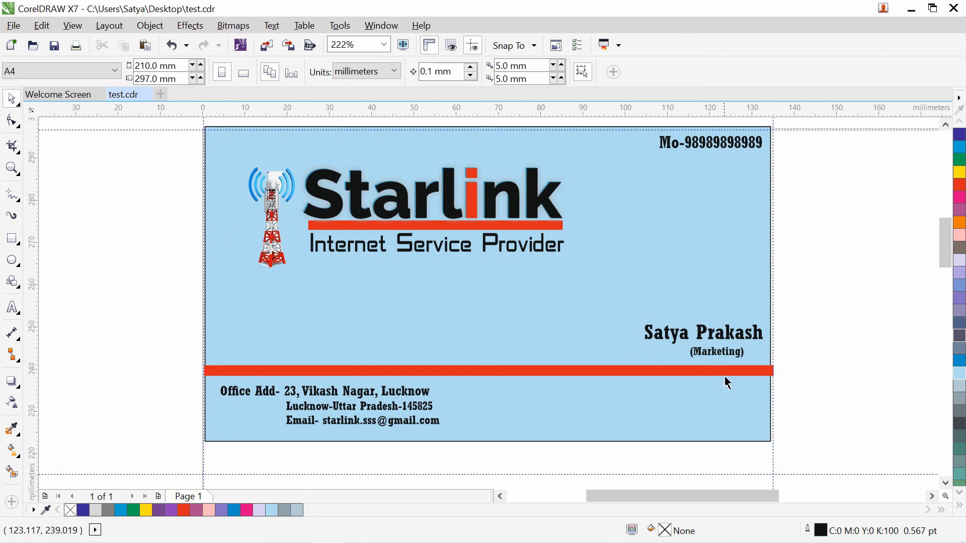
- Trim the lower red bar to 99.5% width so it ends at the card's right edge
click(745, 371)
drag(778, 371, 773, 371)
click(822, 360)
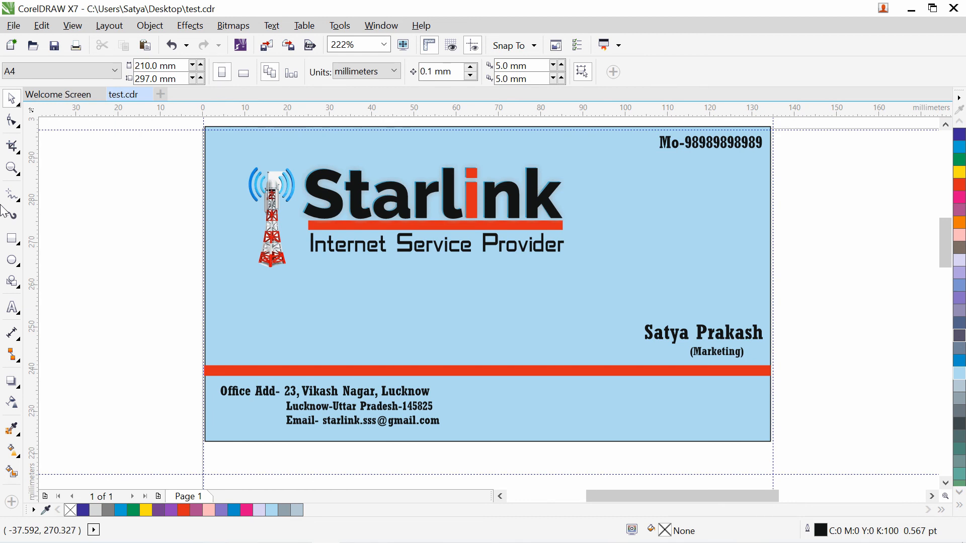
- Export the card to the Desktop as test.jpg in JPG format with default JPEG settings
click(288, 50)
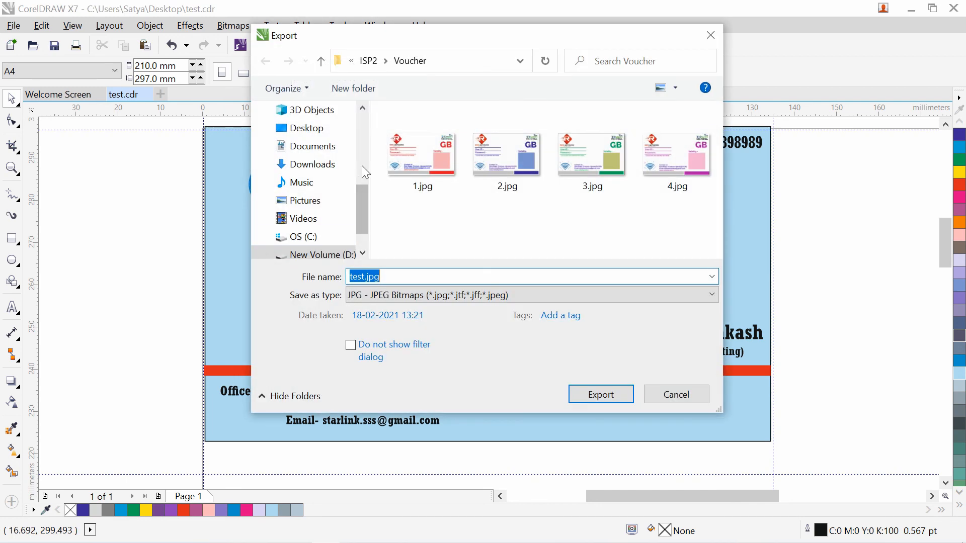
click(302, 128)
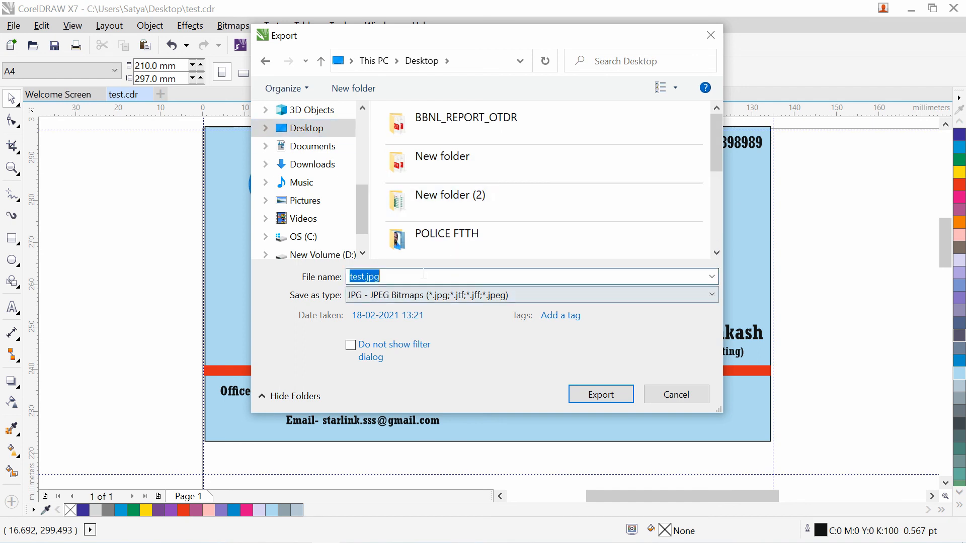
click(405, 300)
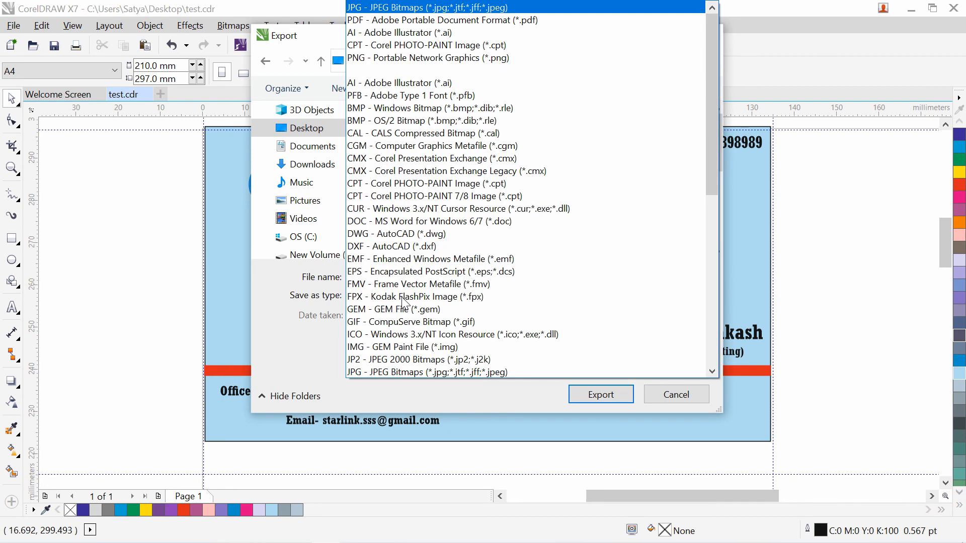
click(288, 352)
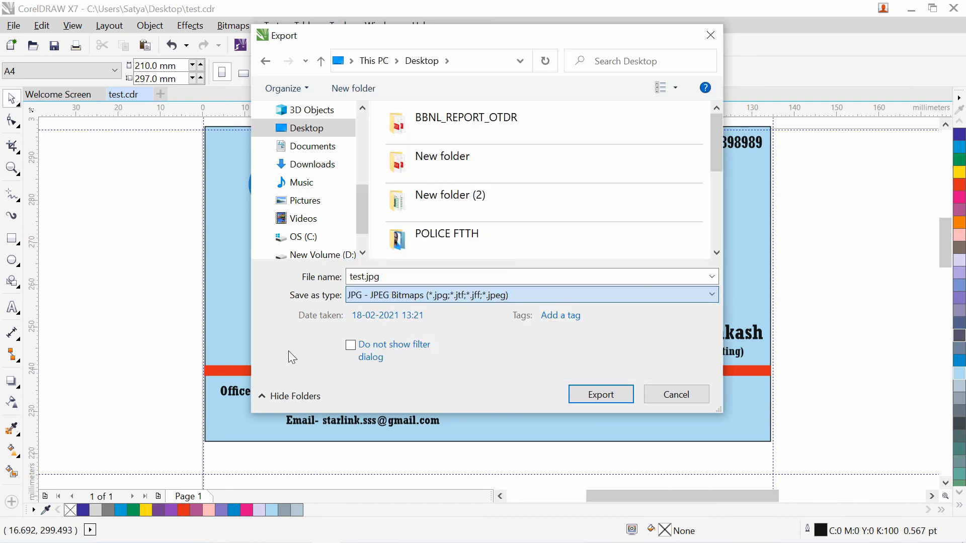
click(603, 395)
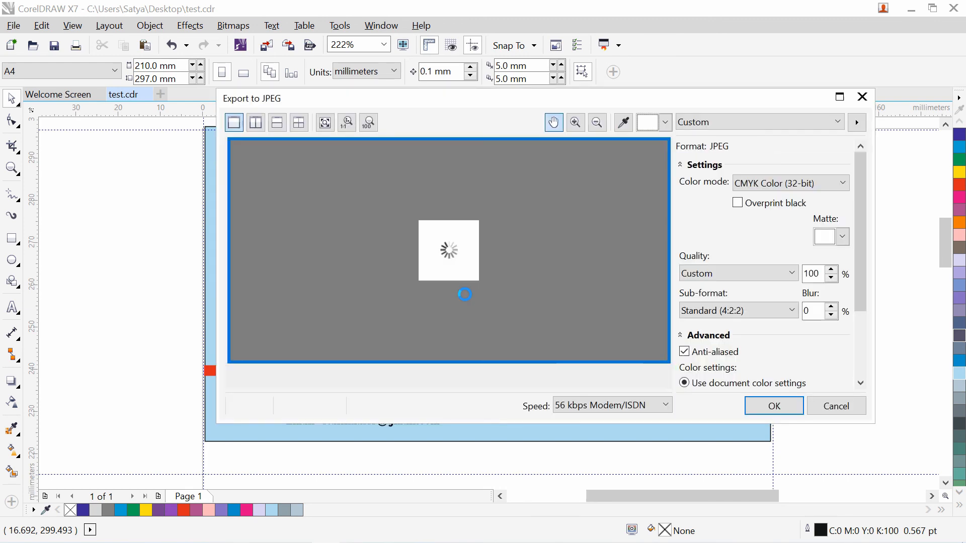
click(775, 407)
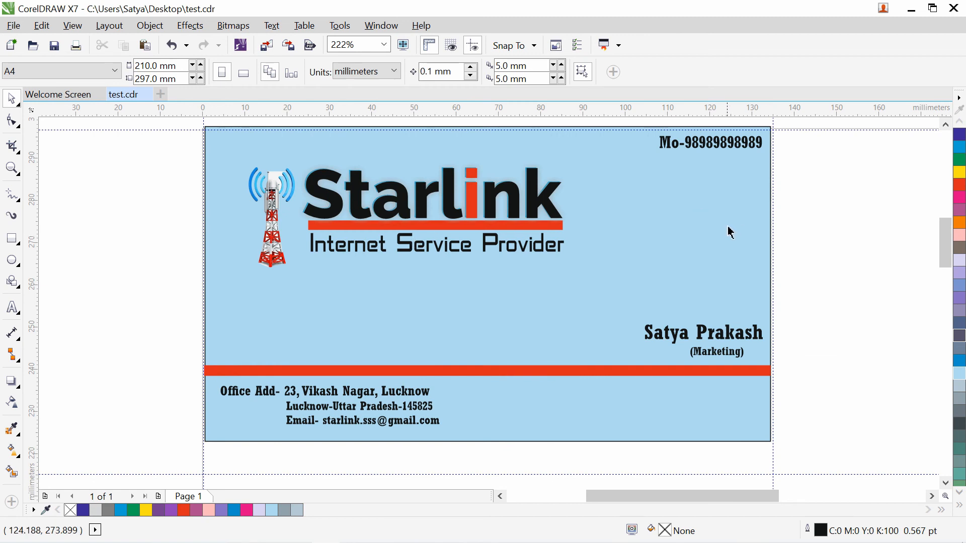
- Review the exported test.jpg card from the desktop in Windows Photos, then close Photos
click(915, 8)
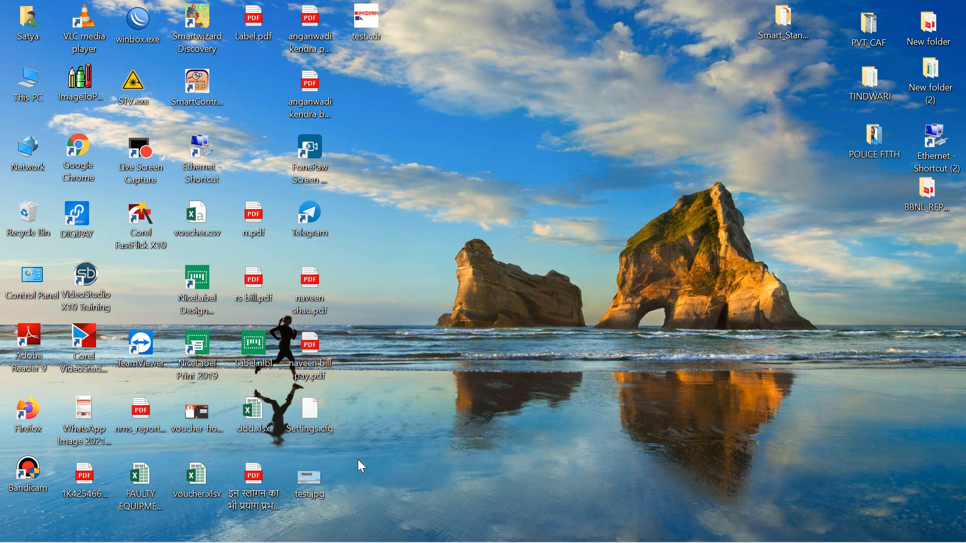
double_click(308, 484)
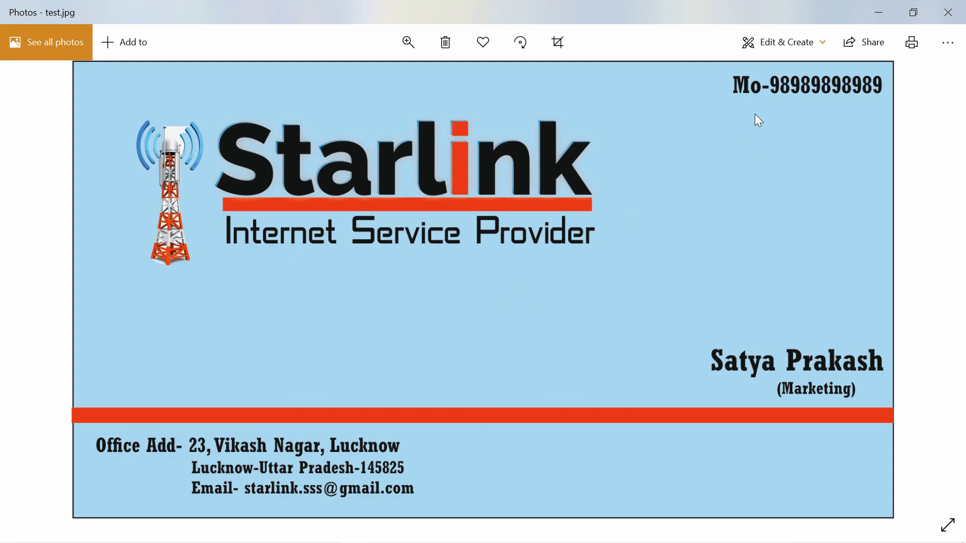
click(949, 12)
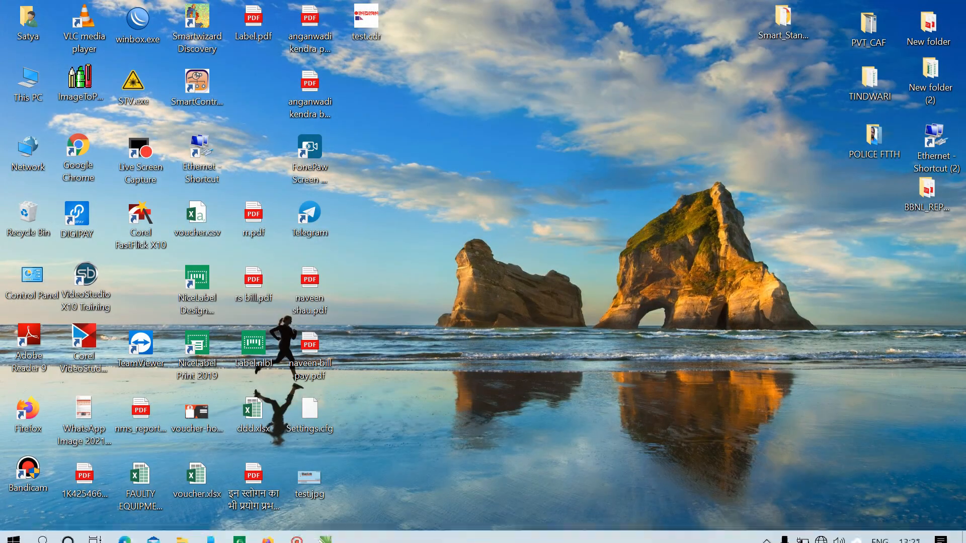